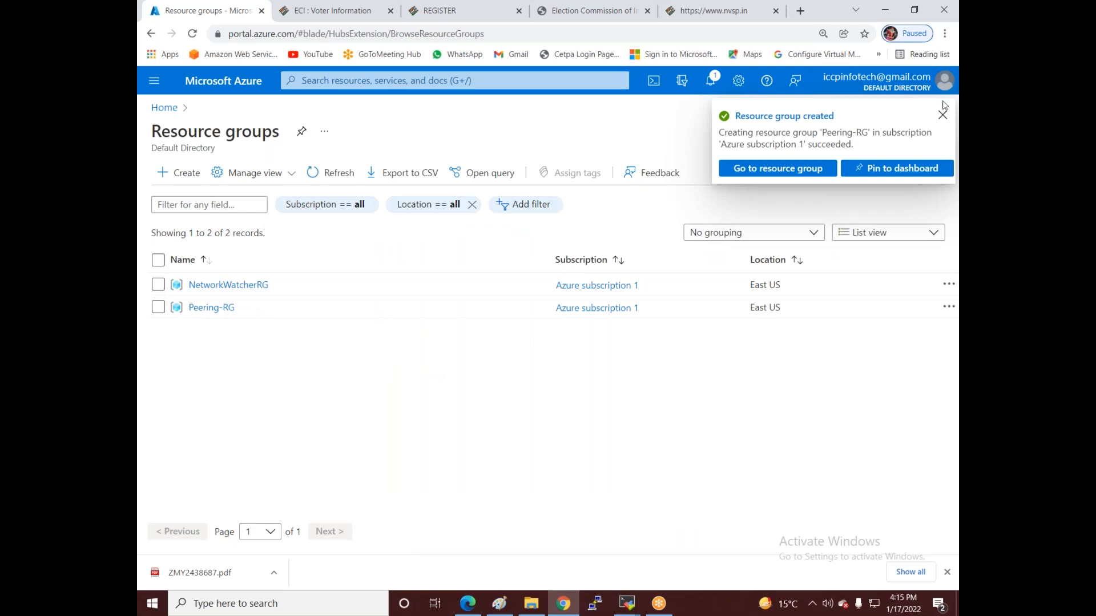
- Dismiss the notice confirming that Peering-RG was created
left_click(942, 114)
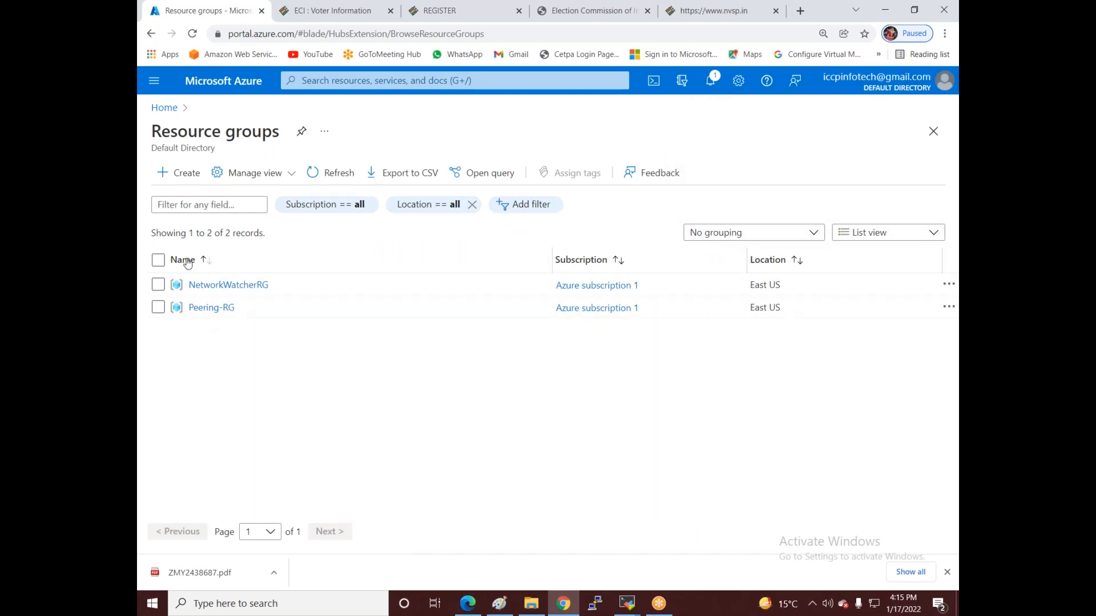
- Start a new virtual network named Vnet3 in resource group Peering-RG, East US
left_click(164, 108)
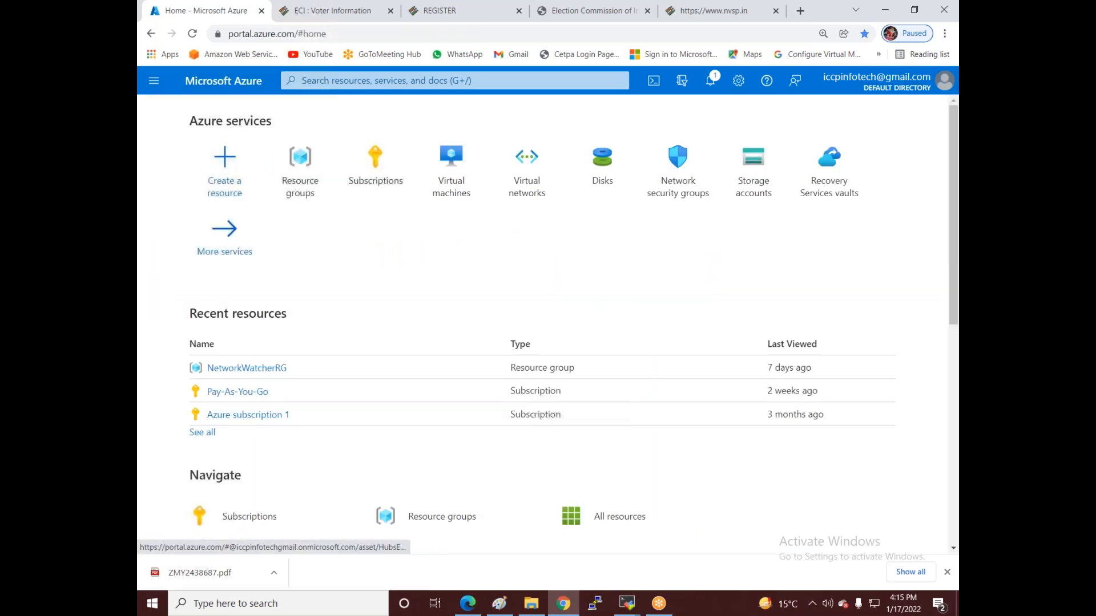
left_click(525, 194)
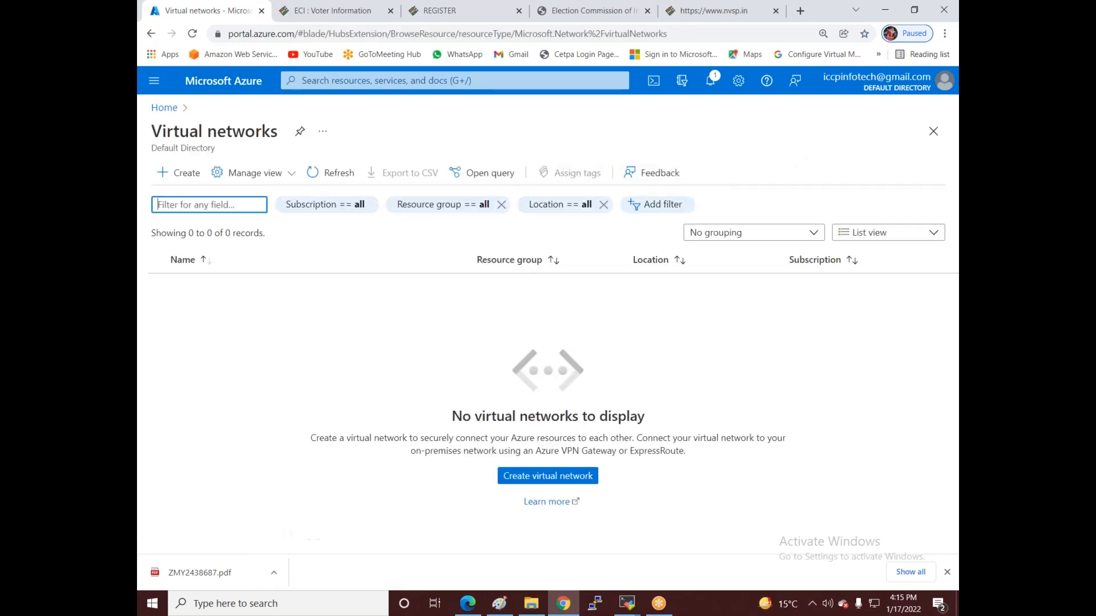
left_click(184, 175)
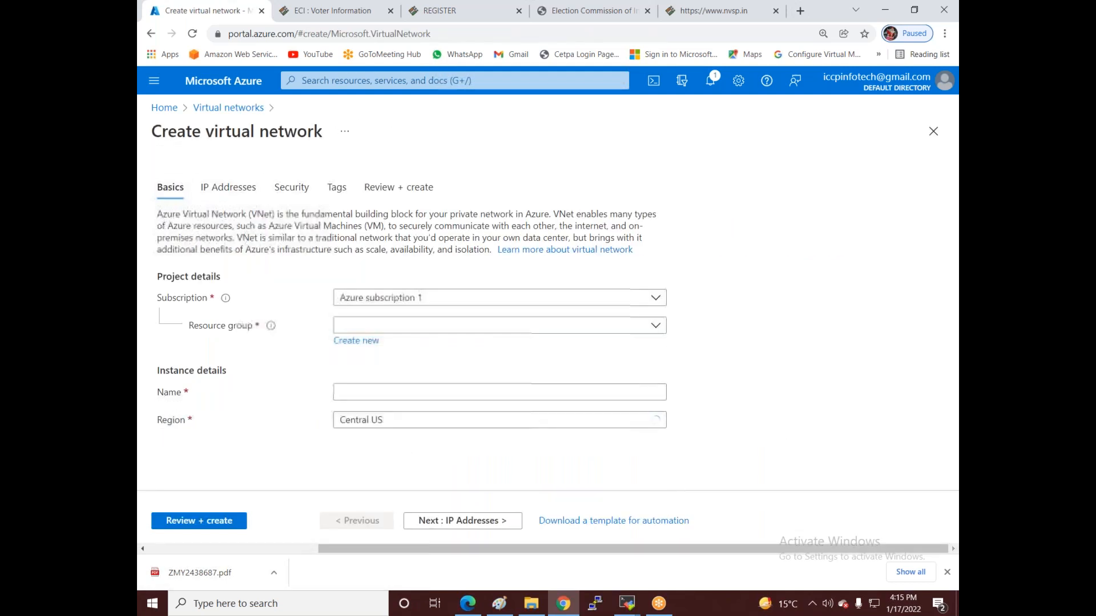
left_click(371, 325)
left_click(366, 395)
left_click(364, 394)
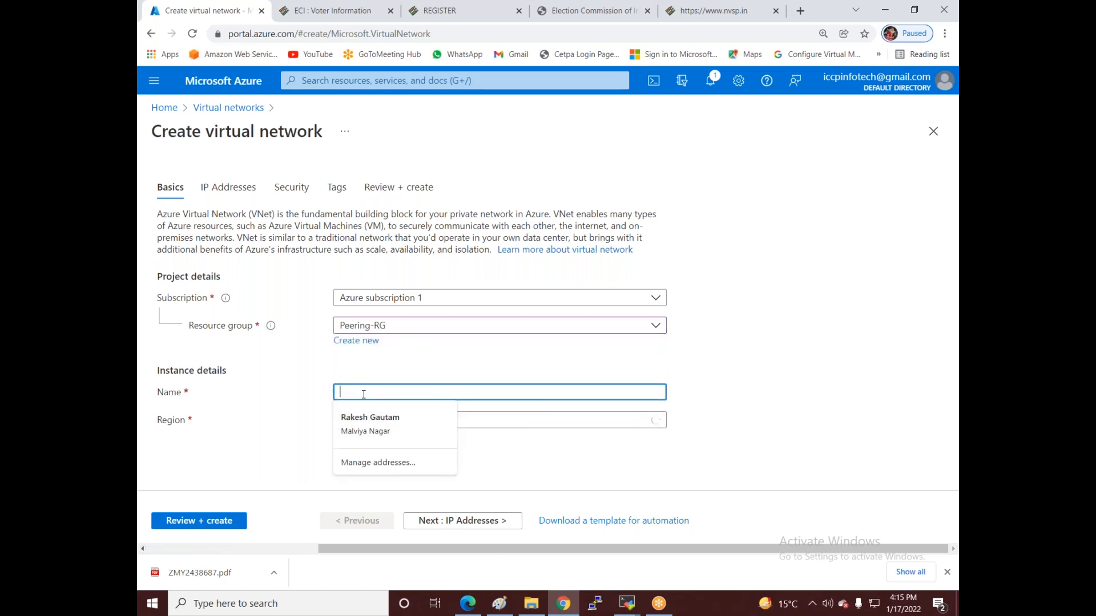
type("Vnet3")
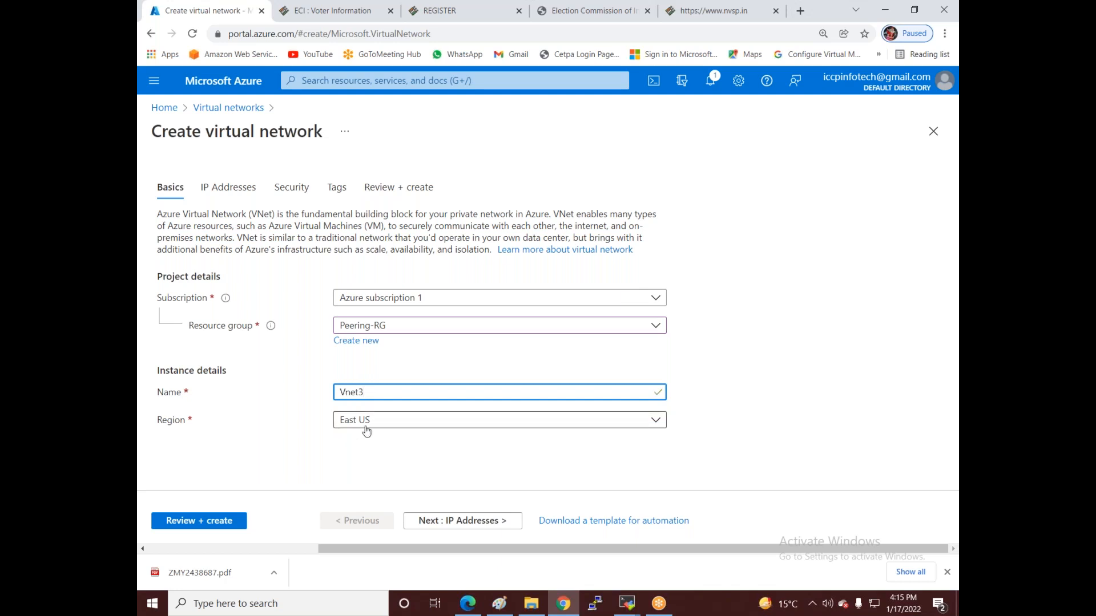
left_click(462, 520)
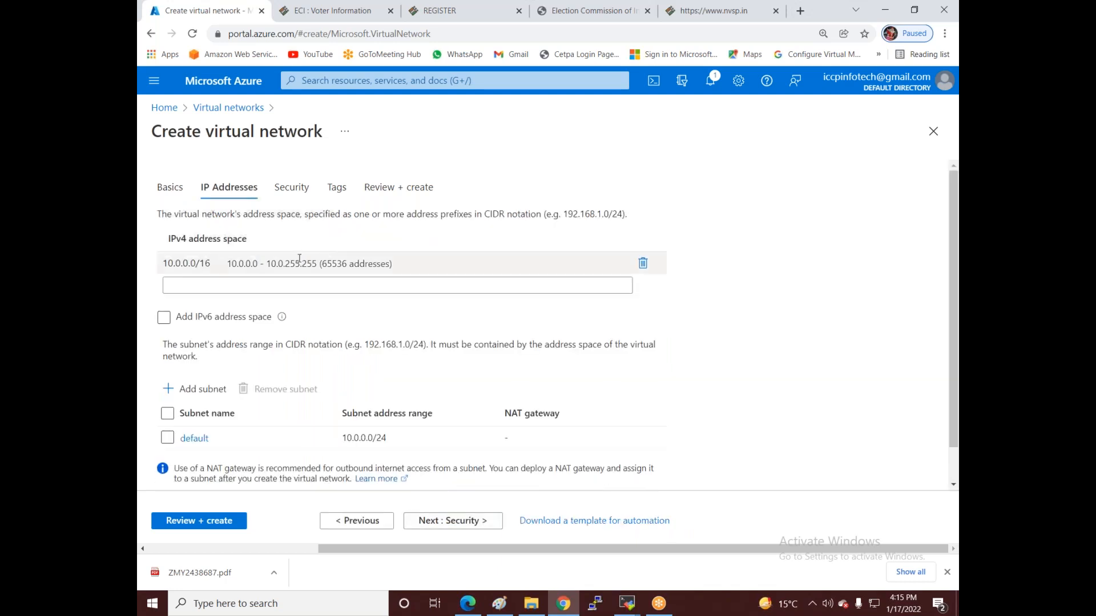
- Change Vnet3's address space from 10.0.0.0/16 to 172.16.0.0/24
left_click(299, 258)
key("ctrl+a")
key("BackSpace")
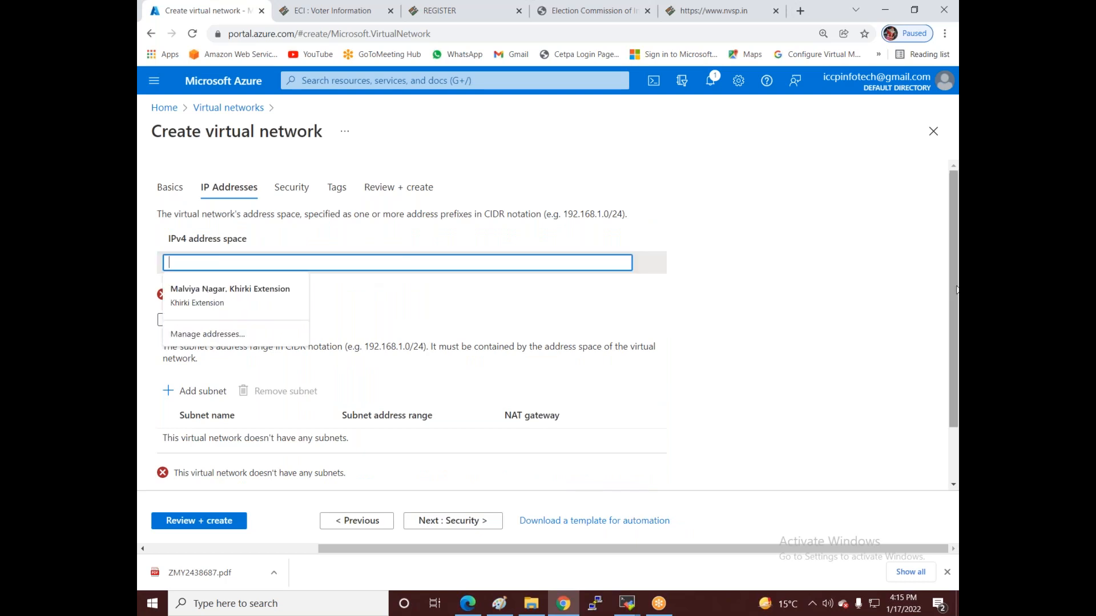
type("172.1")
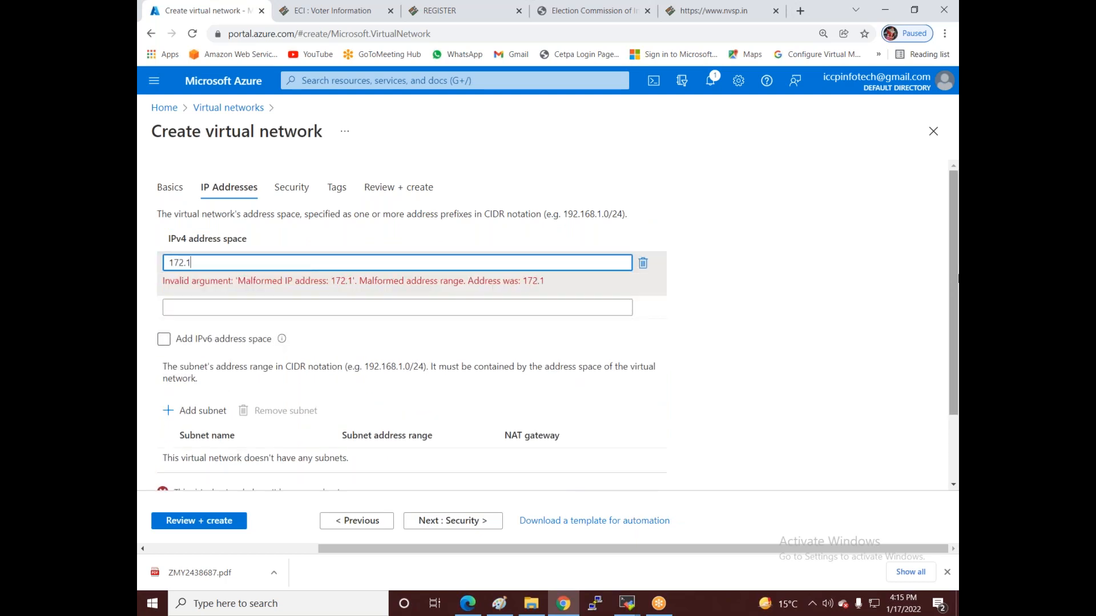
type("6.0.0/24")
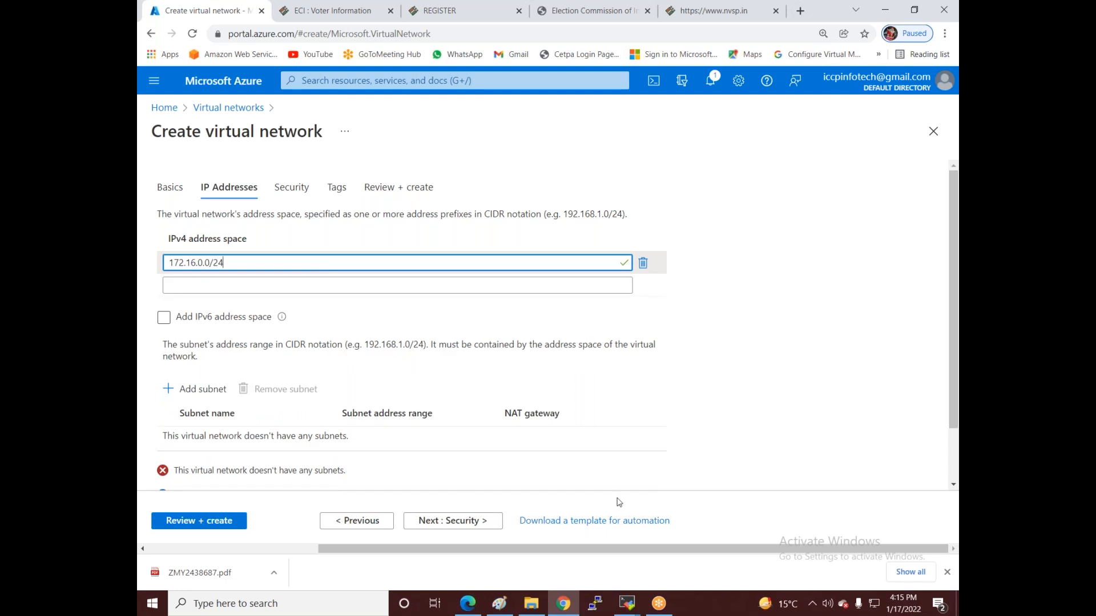
- Add a subnet named srishti with address range 172.16.0.0/26
left_click(172, 393)
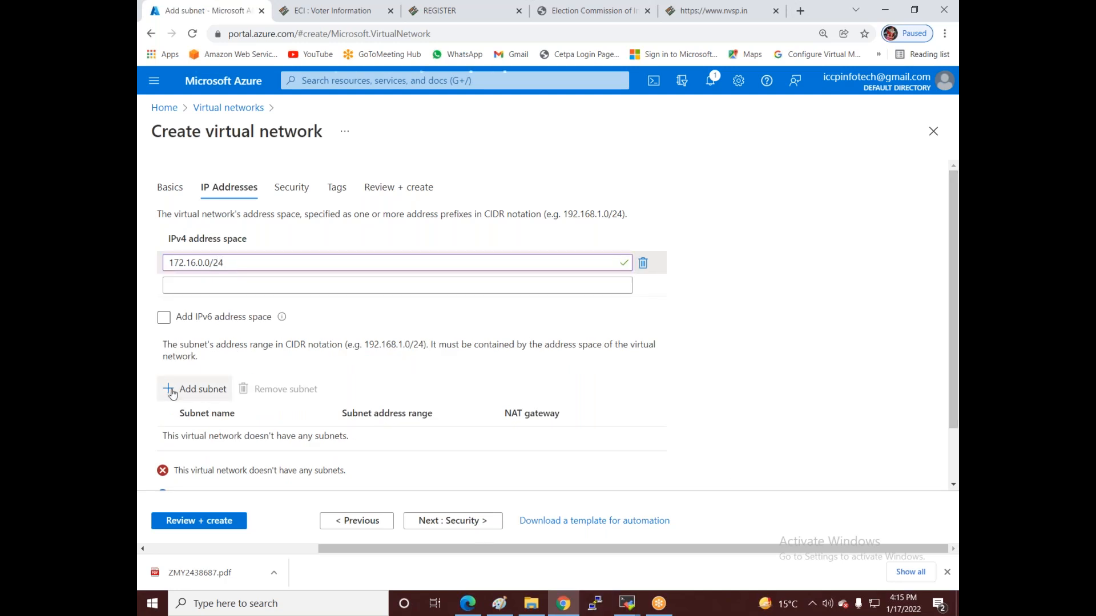
left_click(708, 25)
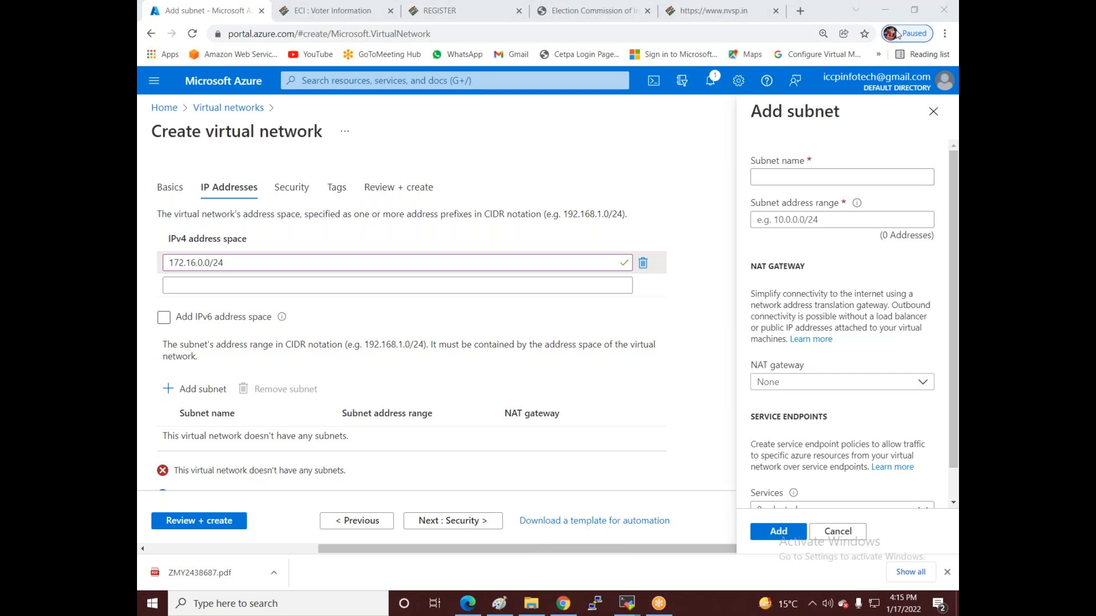
left_click(778, 176)
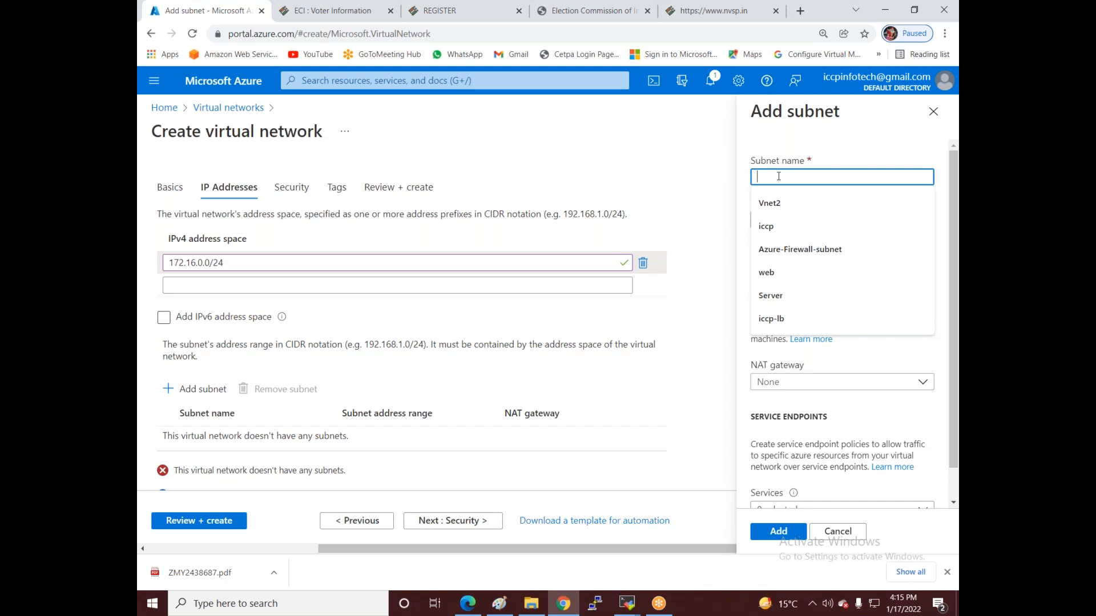
type("srishti")
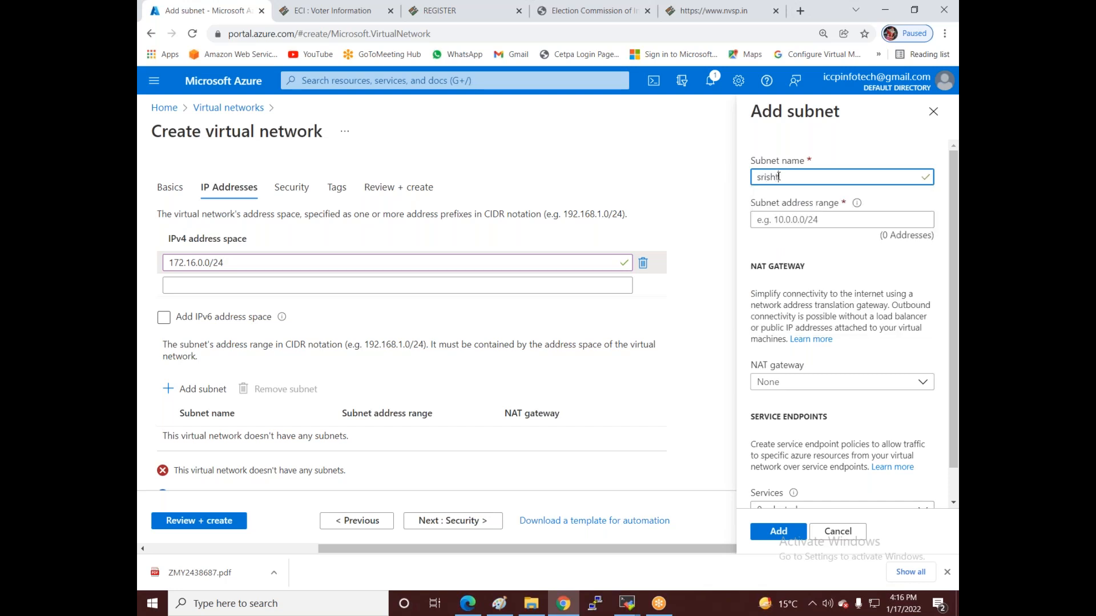
left_click(765, 223)
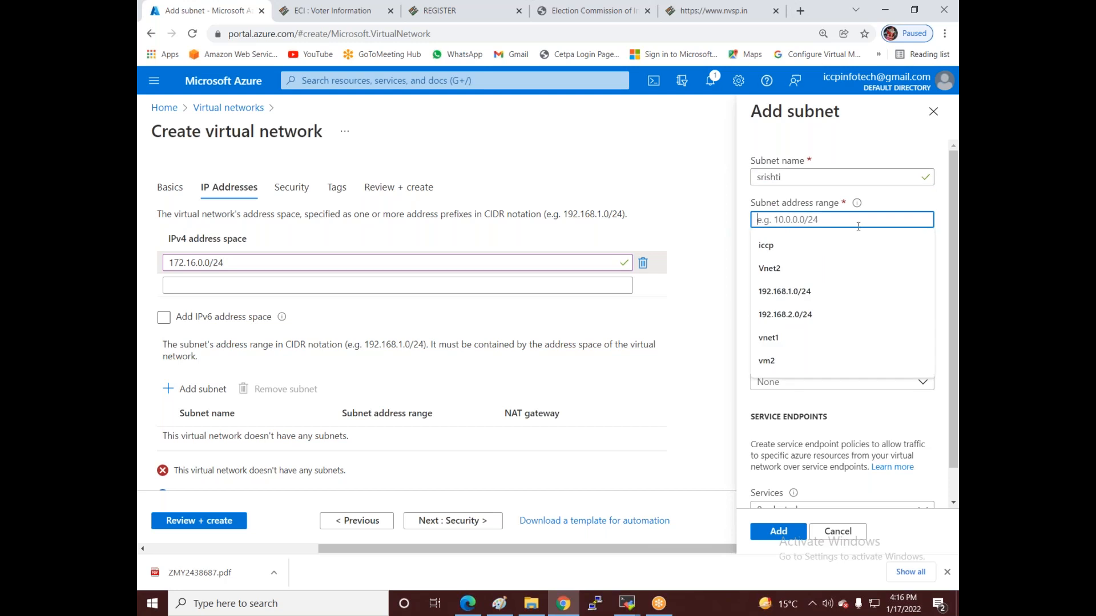
type("172.")
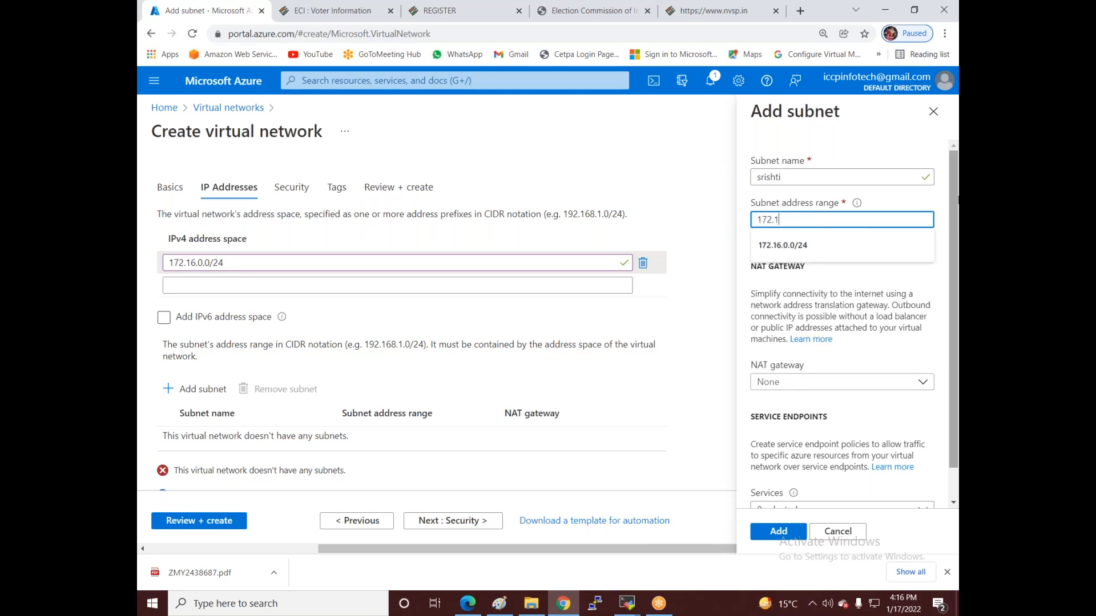
type("16.0.")
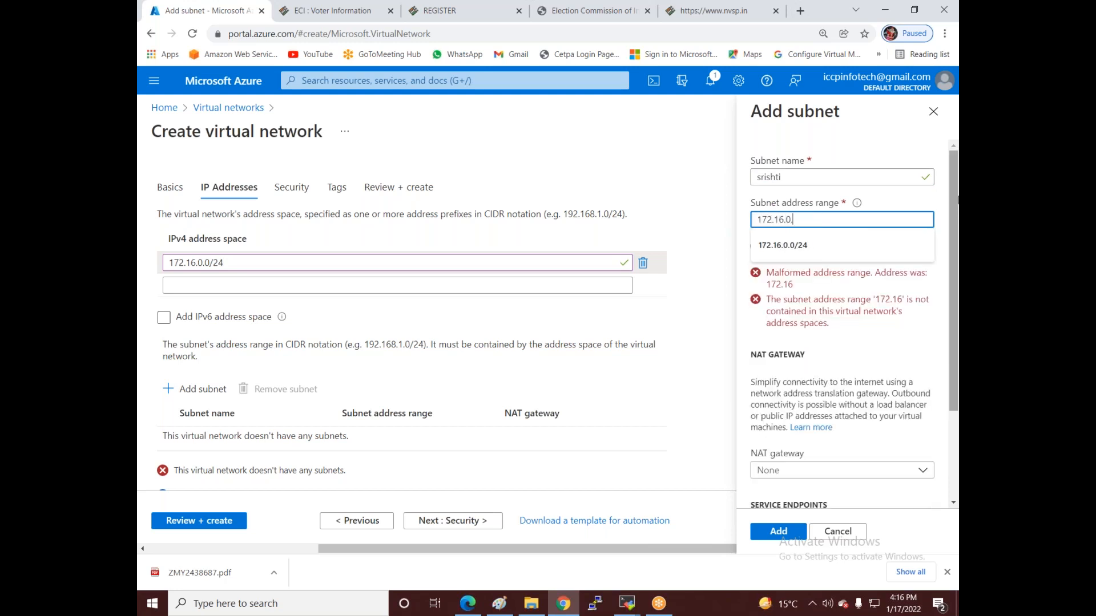
type("0/26")
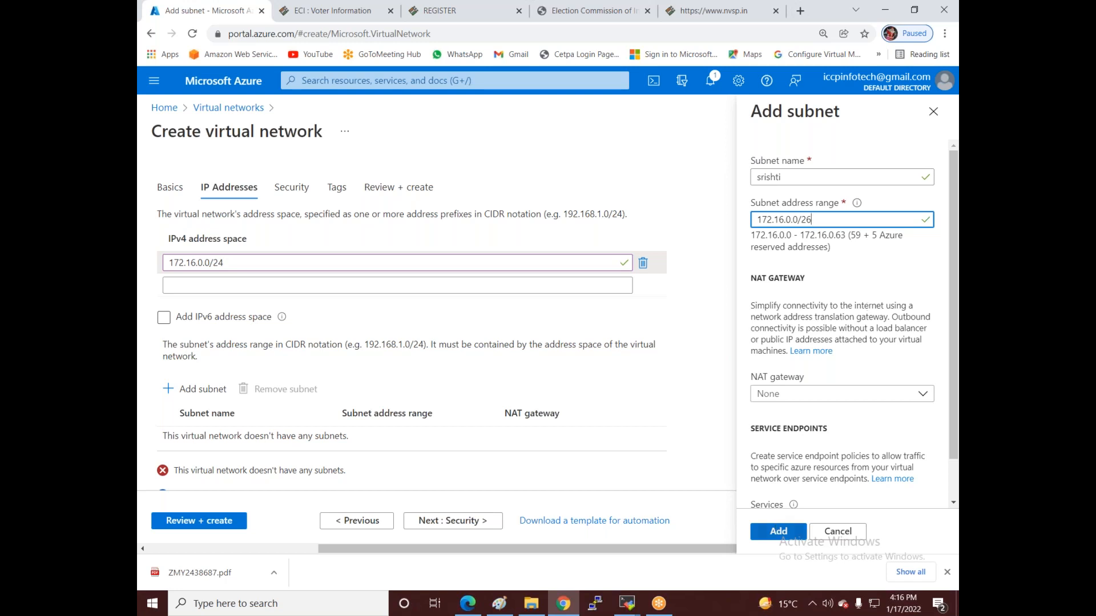
left_click(779, 532)
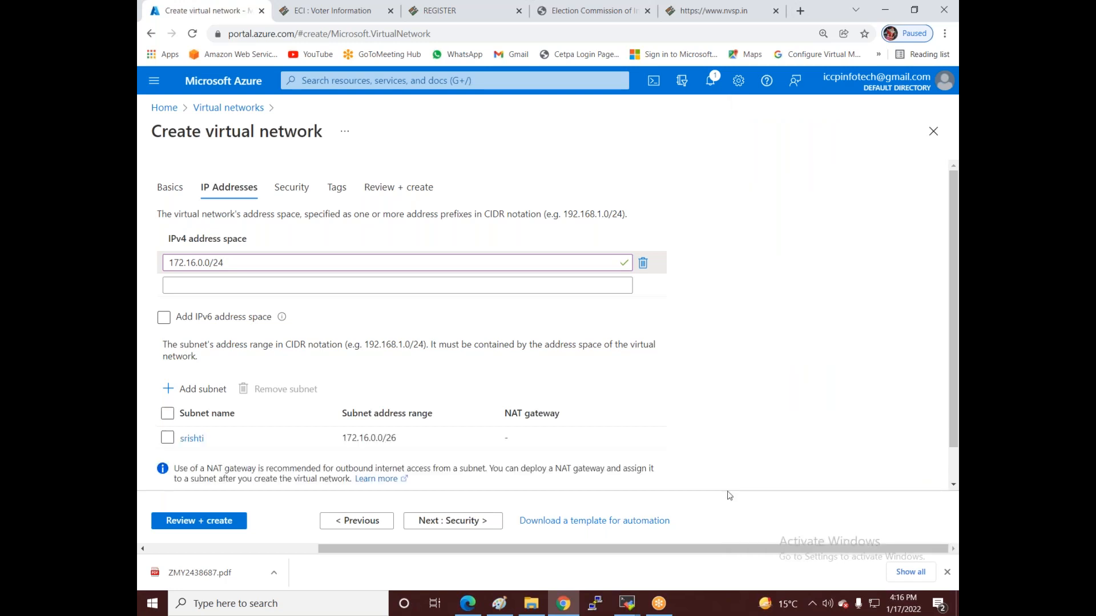
- Review and create the Vnet3 network, then bring up the Paint network diagram
left_click(211, 526)
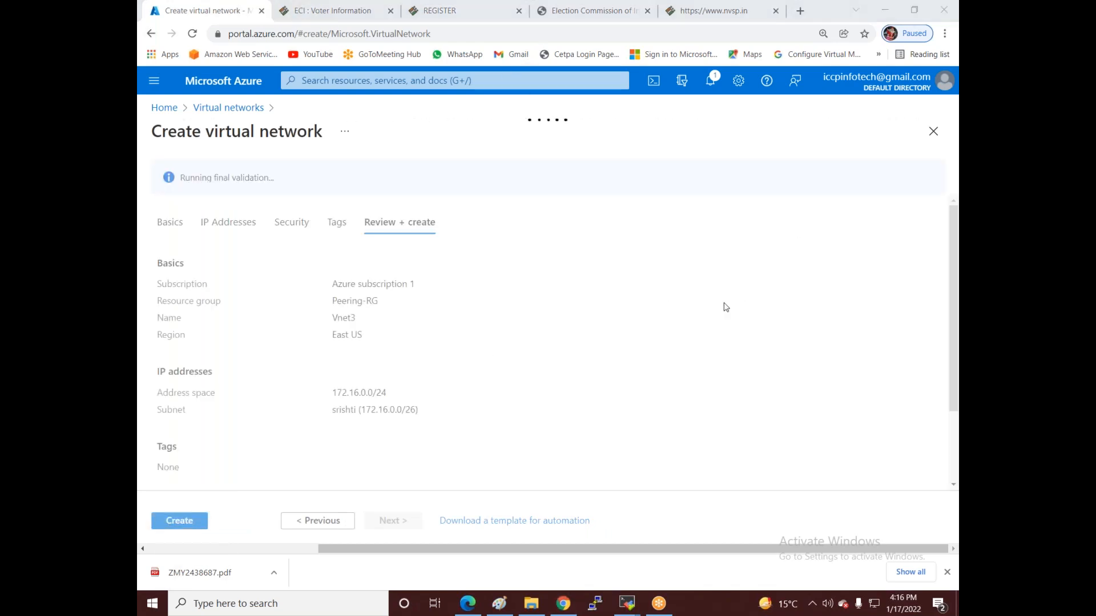
left_click(184, 528)
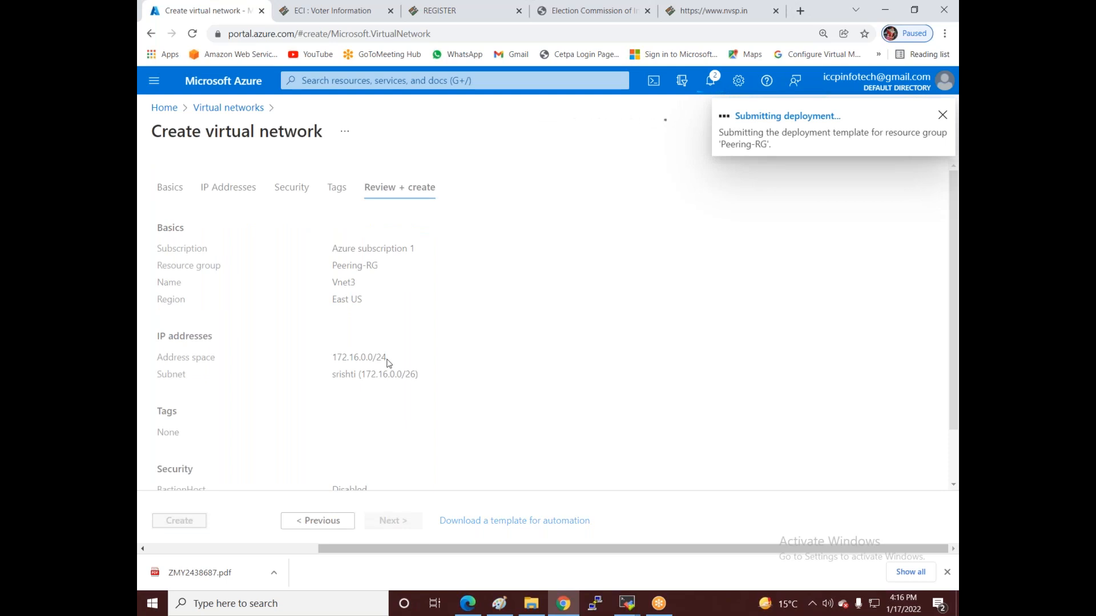
left_click(499, 603)
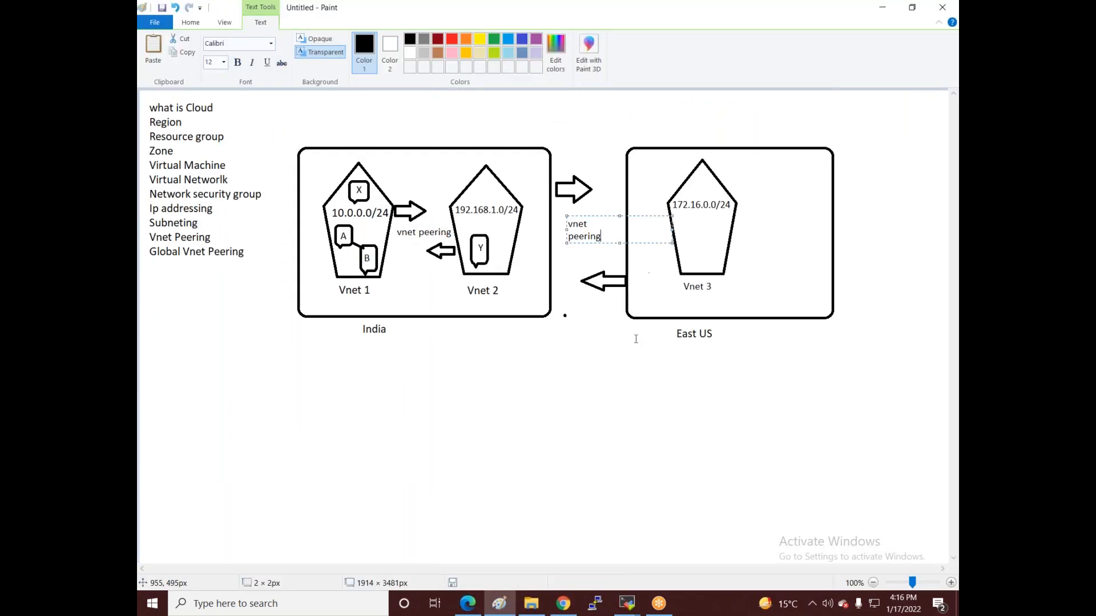
- Commit the vnet peering label on the Paint diagram and return to the Azure portal
left_click(647, 265)
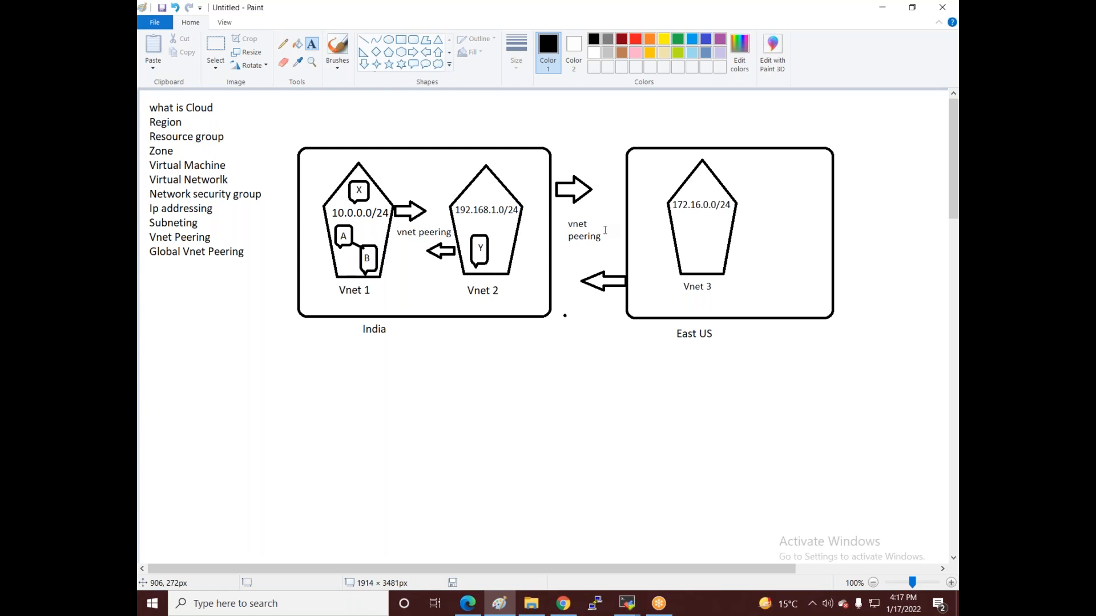
left_click(562, 607)
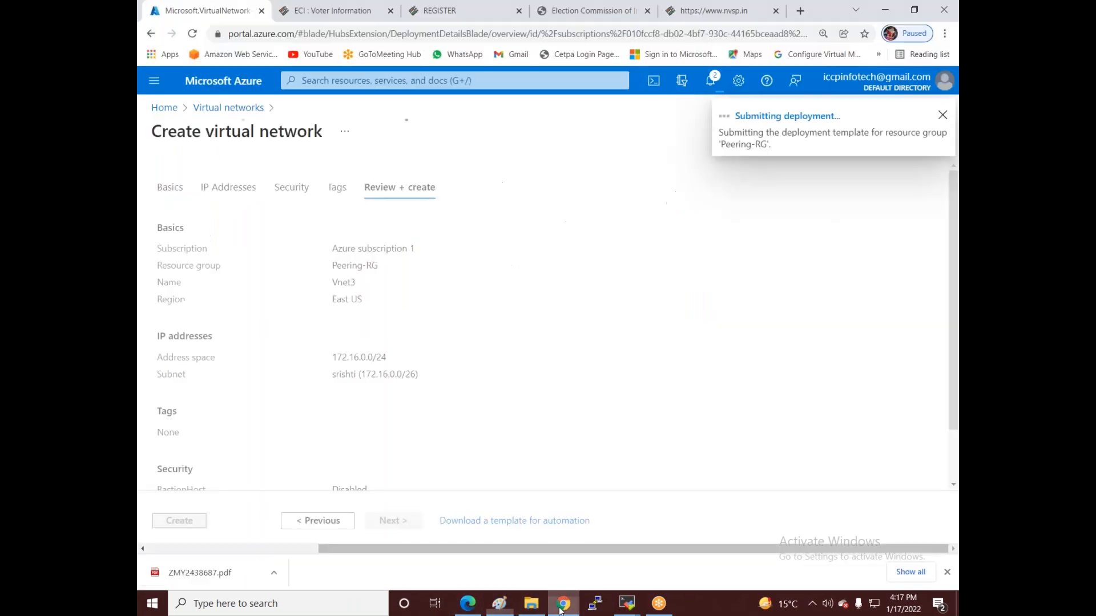
- Check the deployed Vnet3, then start creating another virtual network
left_click(380, 376)
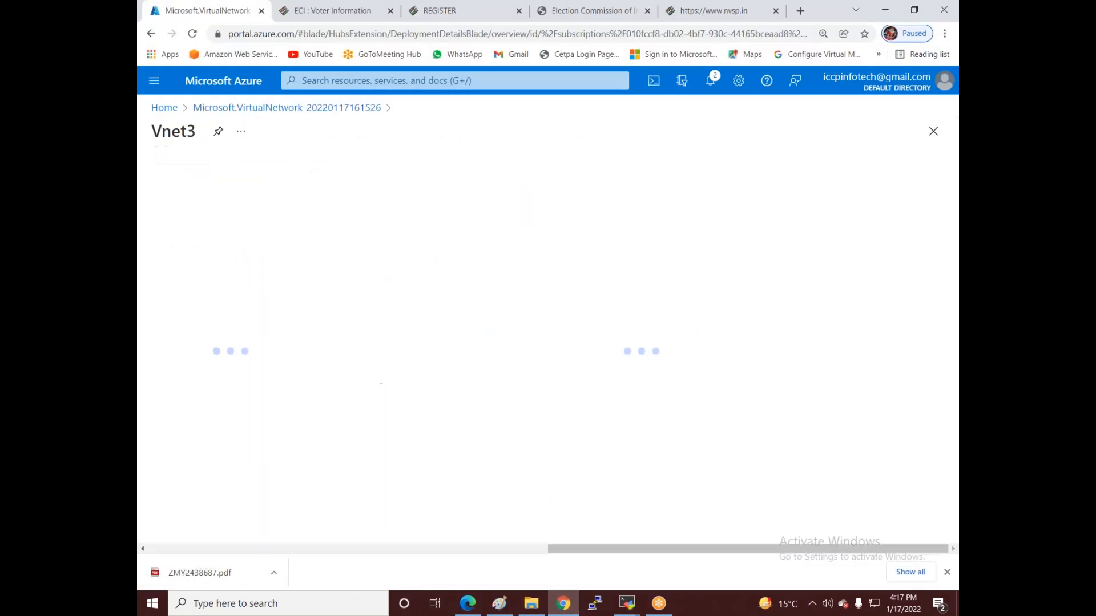
left_click(164, 107)
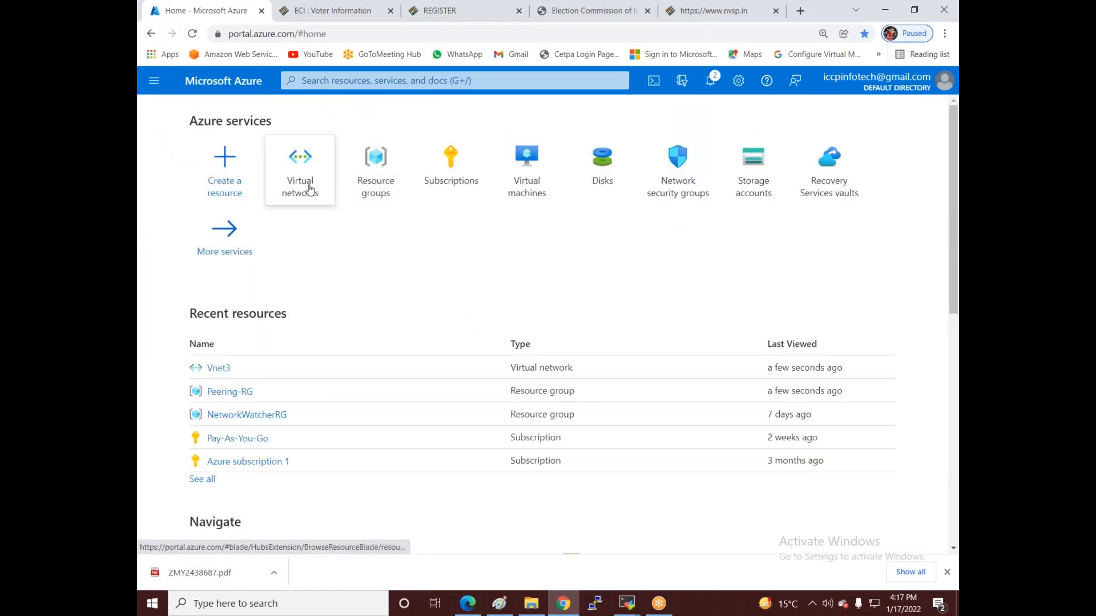
left_click(324, 190)
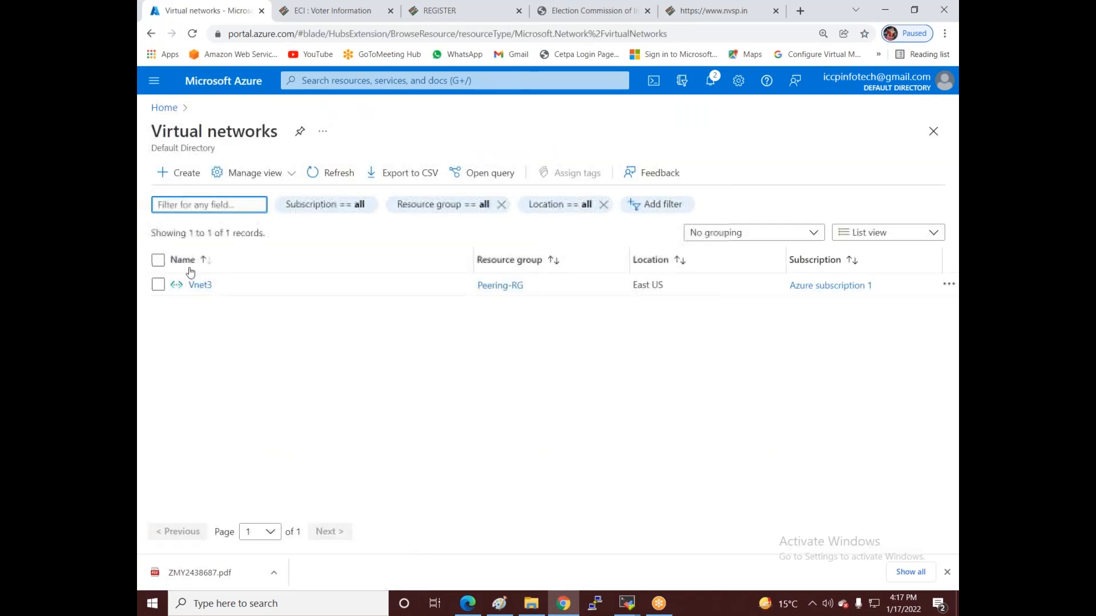
left_click(184, 173)
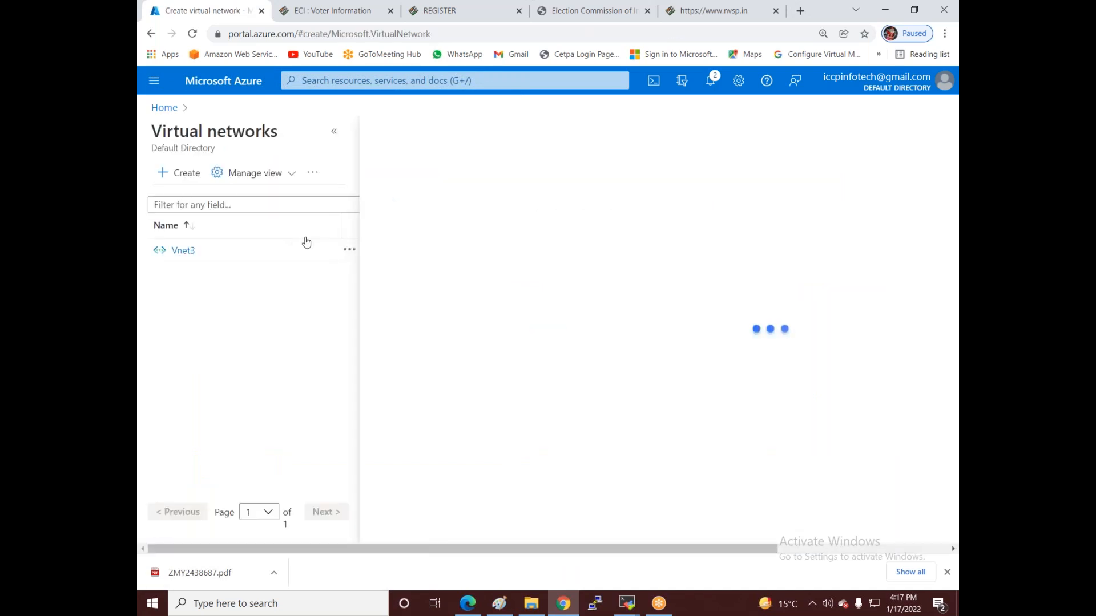
- Fill in the basics for Vnet1: resource group Peering-RG, region Central India
left_click(591, 326)
left_click(586, 400)
left_click(582, 394)
type("Vnet1")
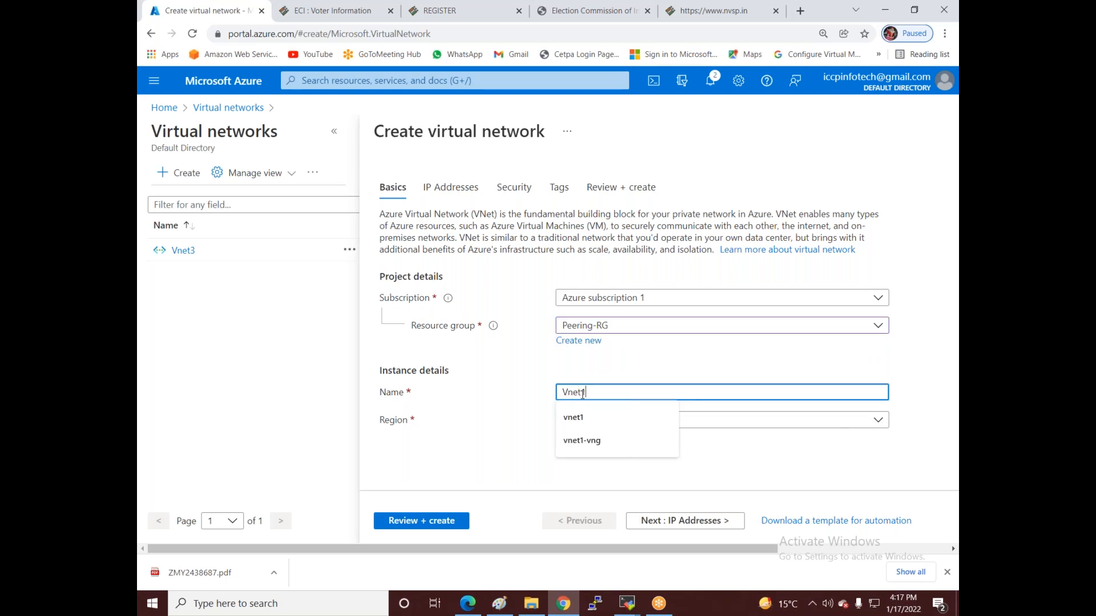
left_click(489, 440)
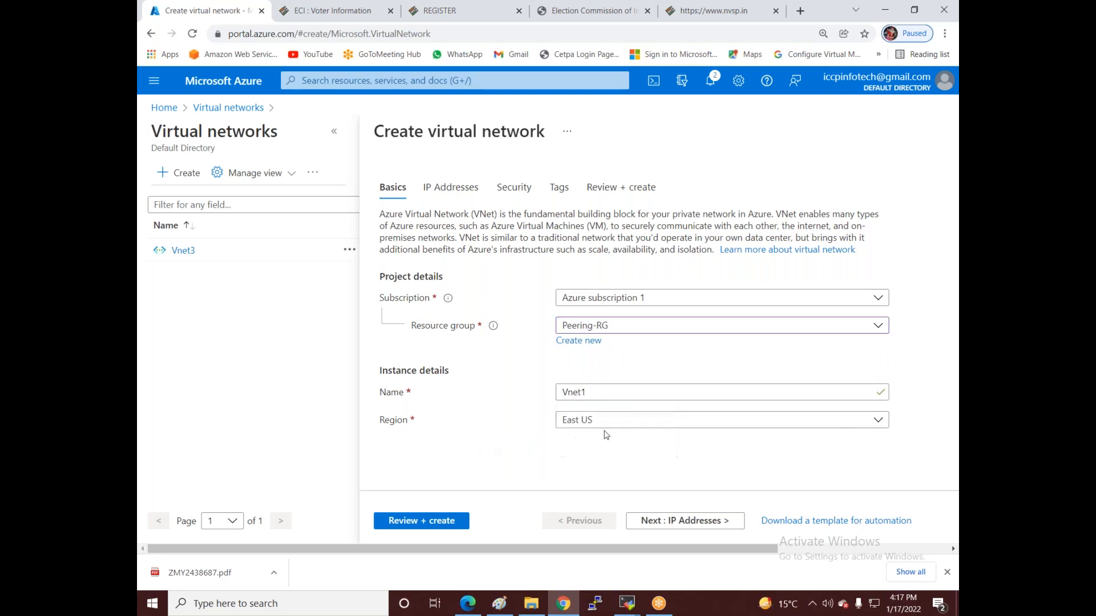
left_click(608, 425)
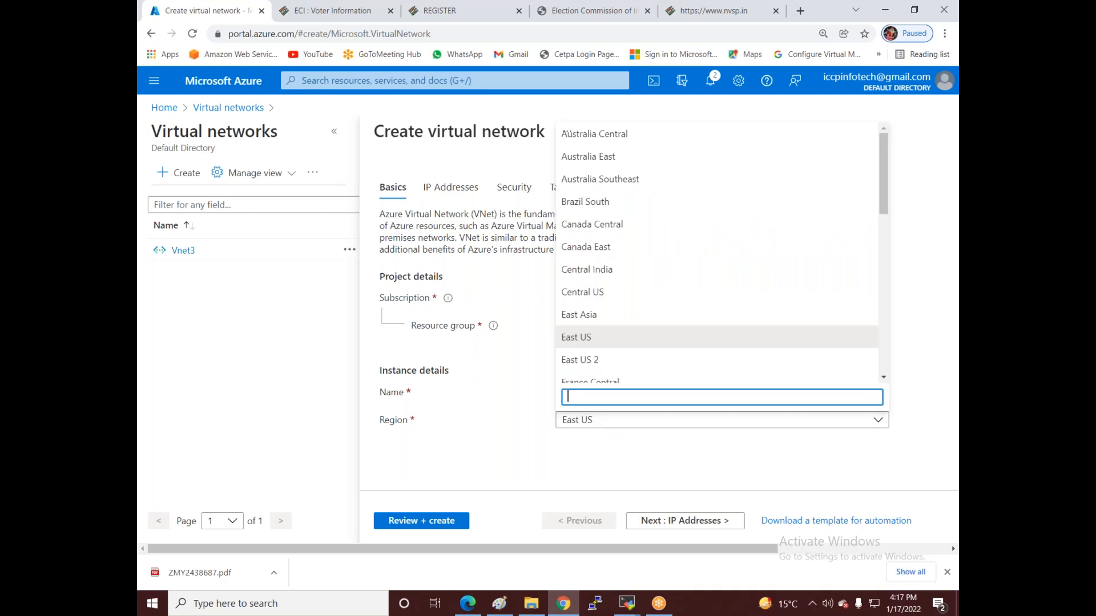
left_click(582, 272)
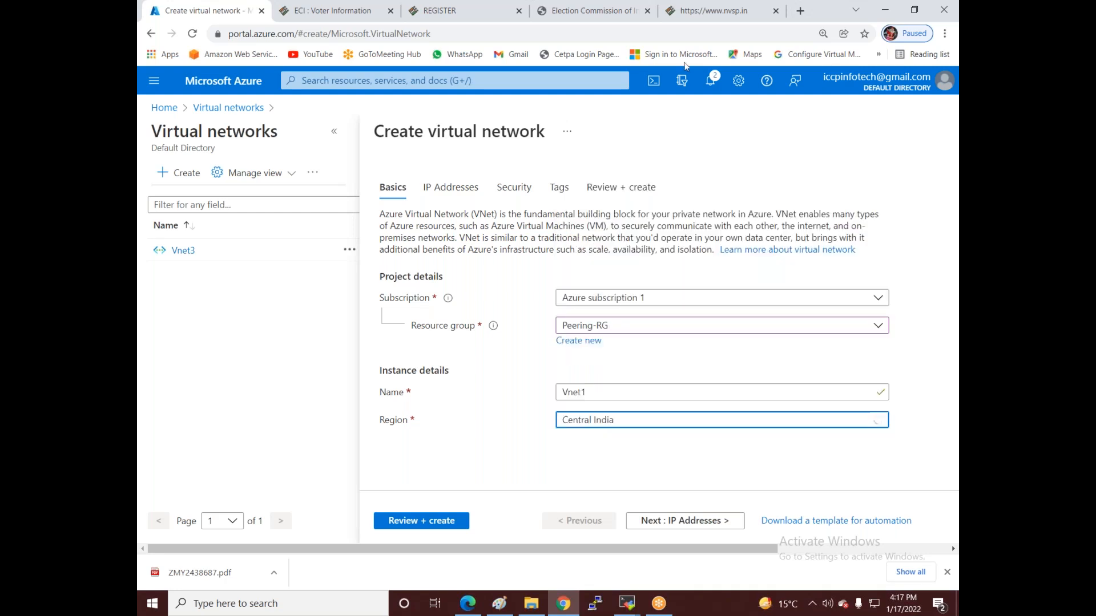
left_click(653, 521)
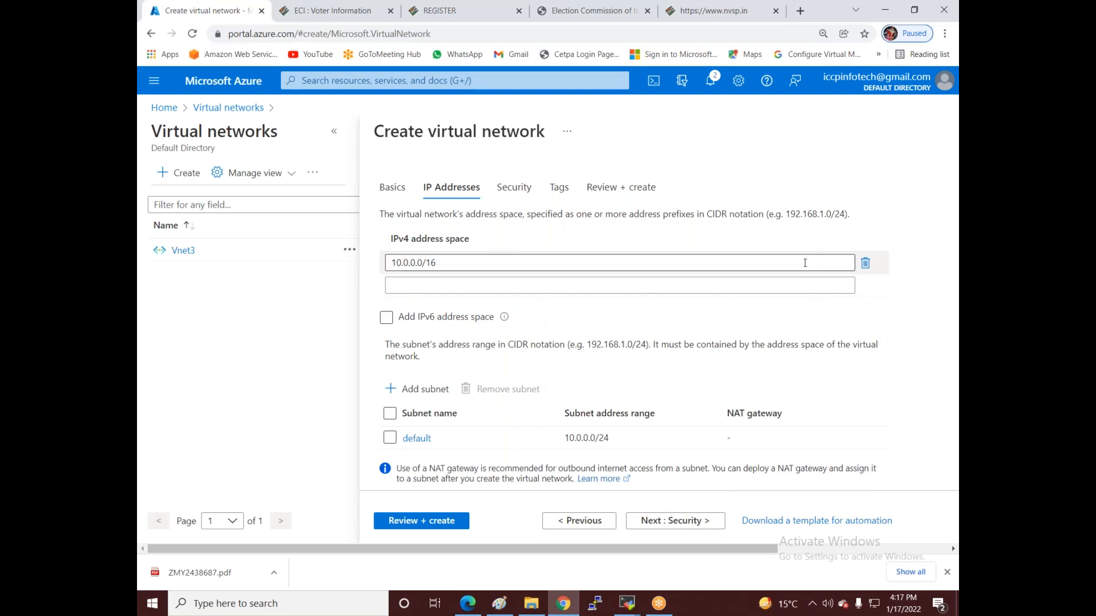
- Narrow Vnet1's address space from /16 to 10.0.0.0/24
left_click(839, 262)
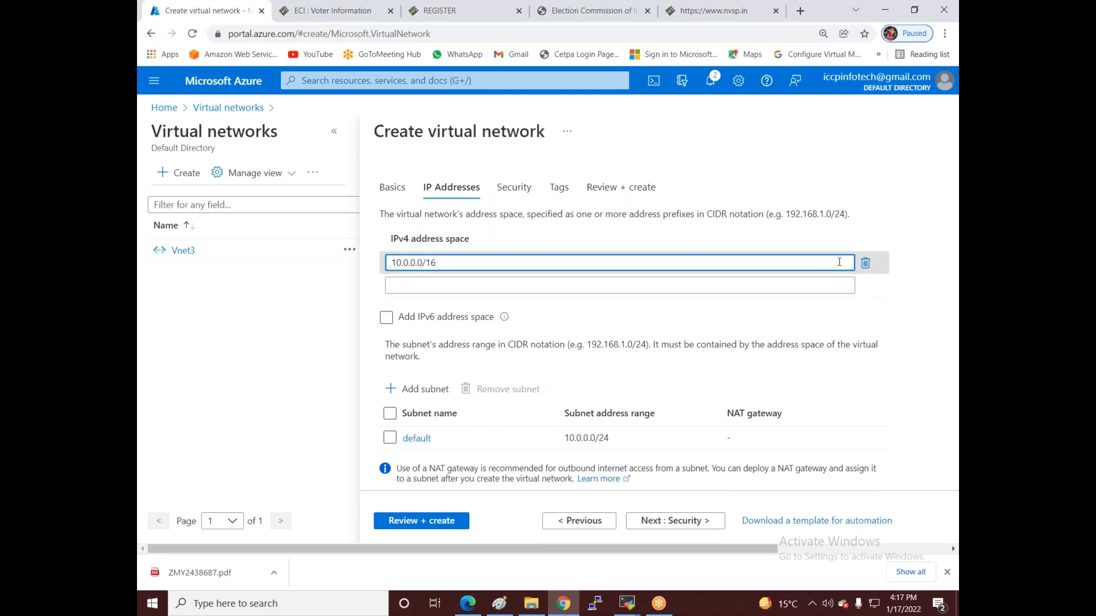
key("BackSpace")
key("BackSpace")
type("24")
- Add a subnet with address range 10.0.0.0/26 to Vnet1
left_click(423, 393)
type("Rakeshg")
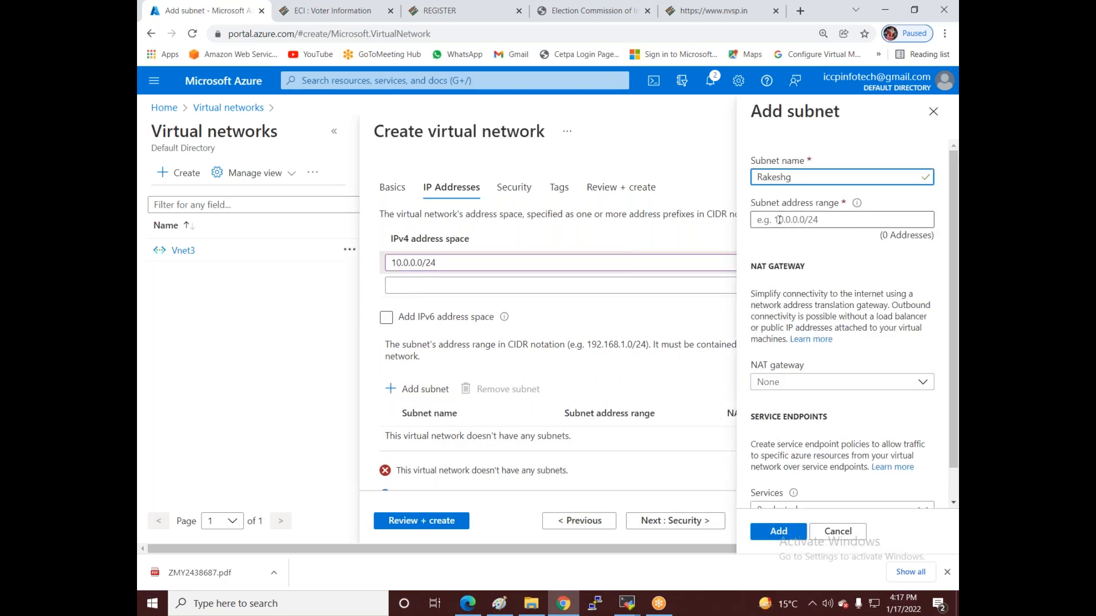
left_click(778, 219)
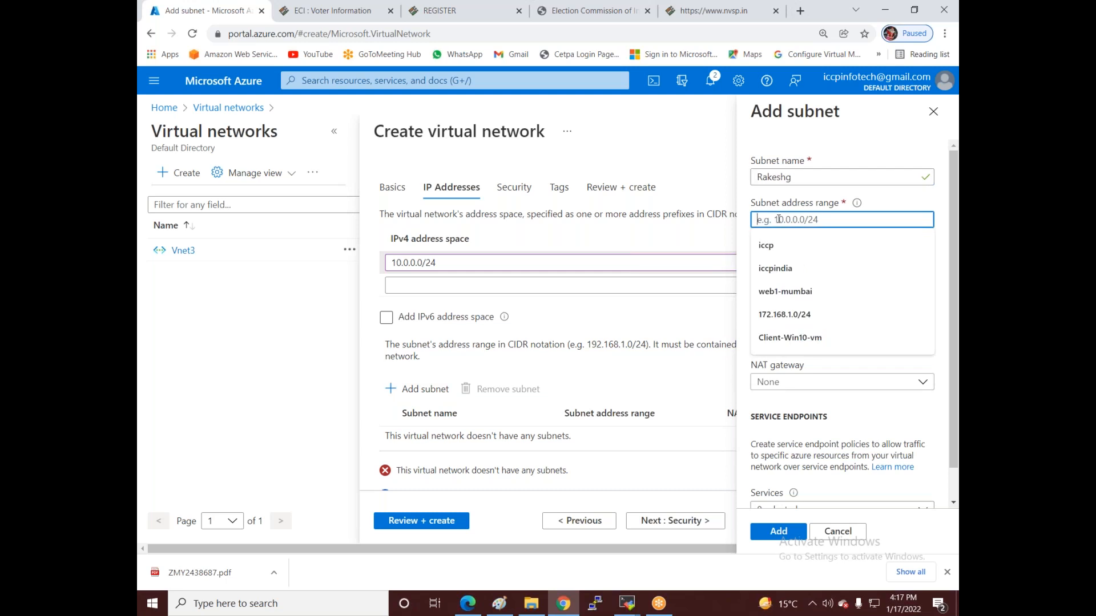
type("10.0.0.0/26")
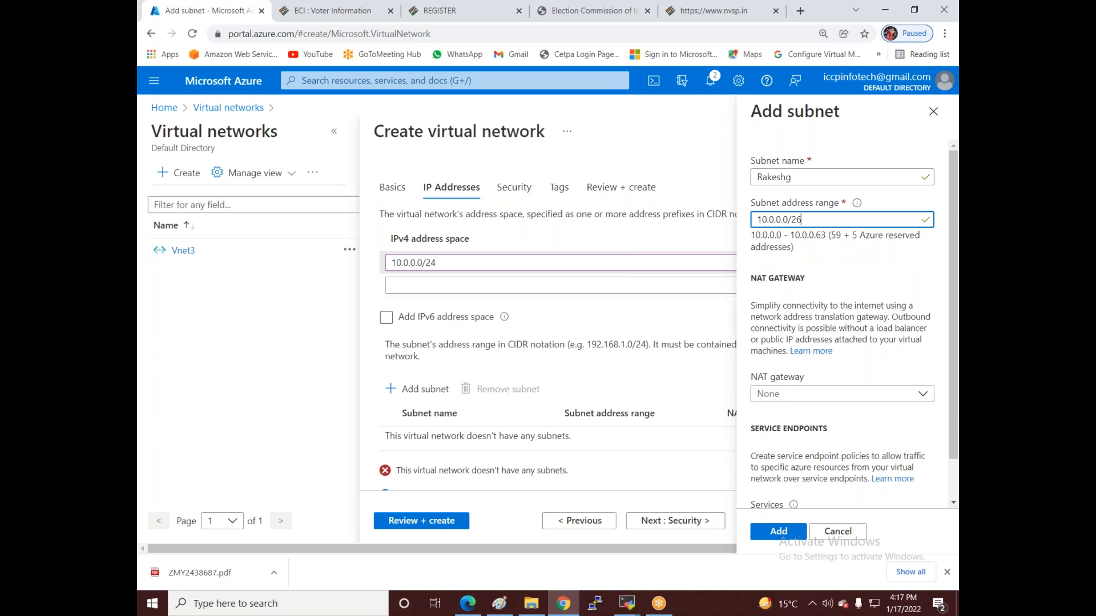
left_click(778, 530)
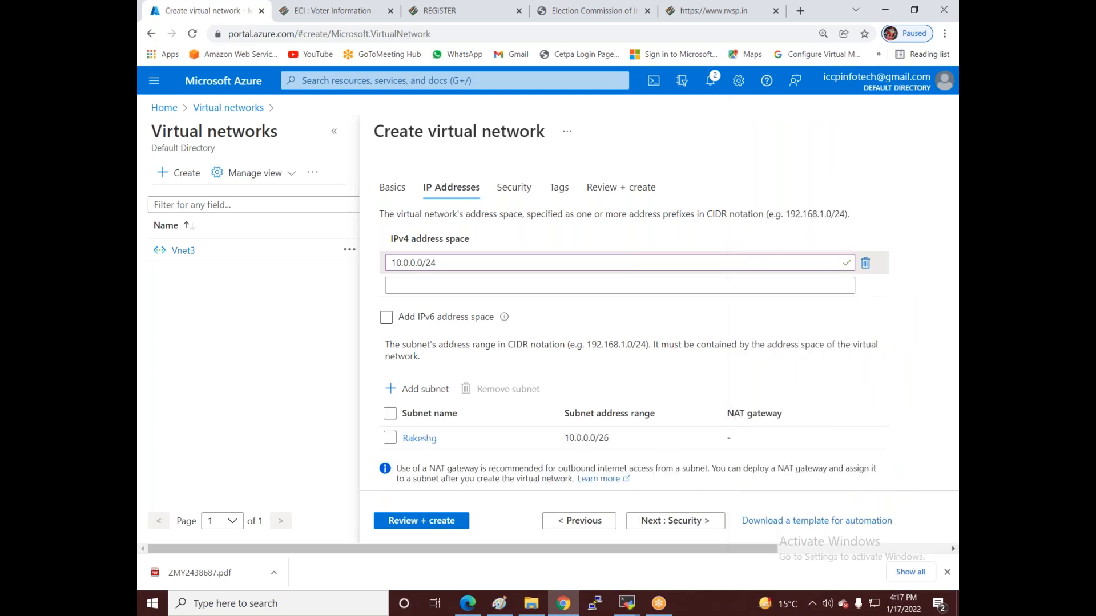
- Create Vnet1, then open a fresh virtual network form from Virtual networks
left_click(410, 520)
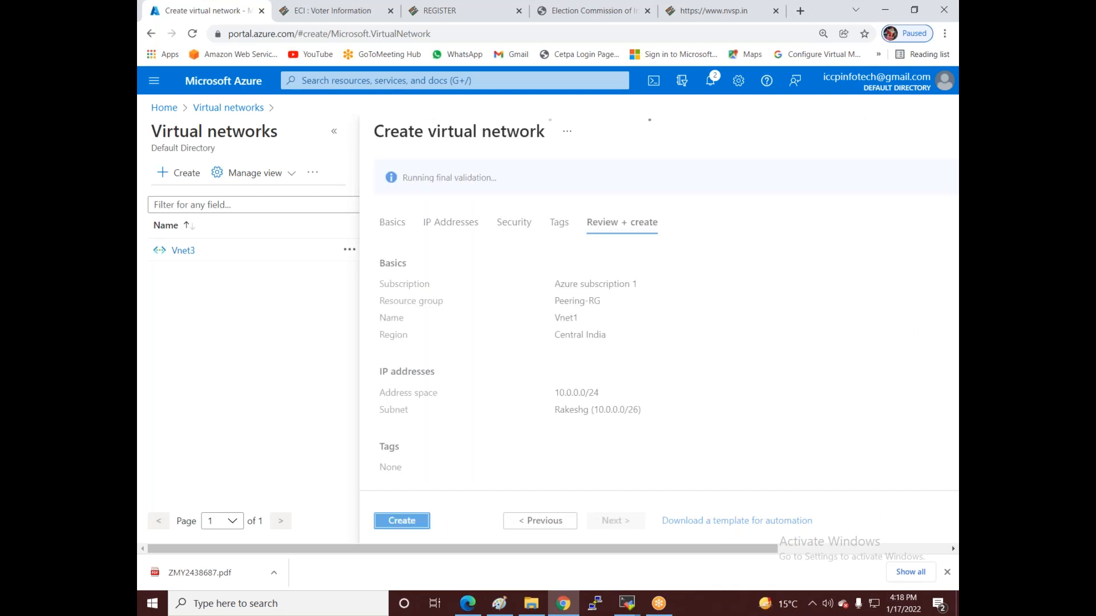
left_click(410, 521)
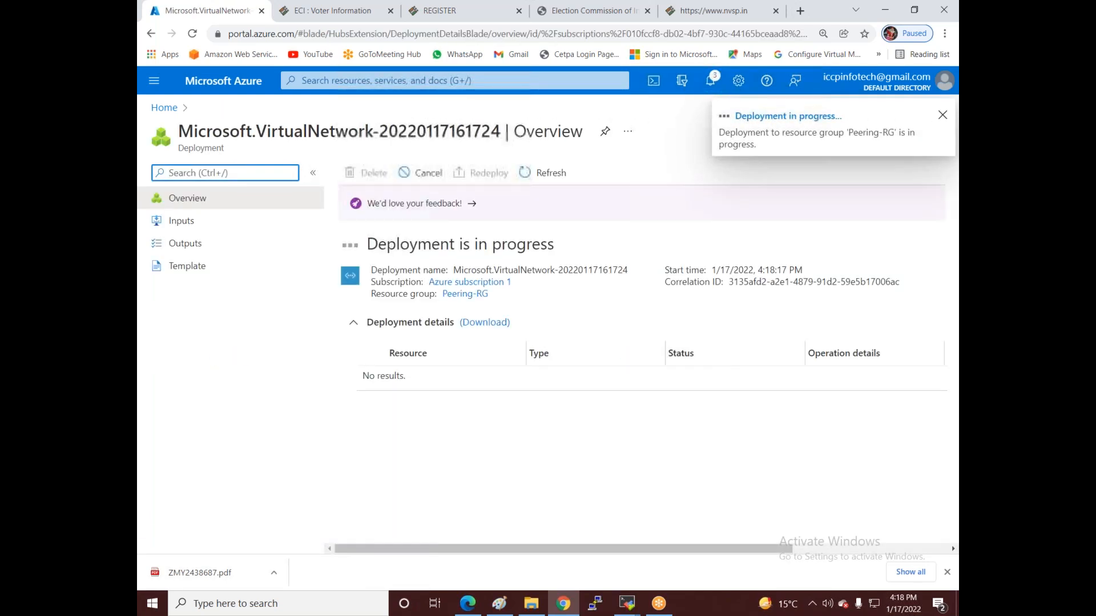
left_click(164, 108)
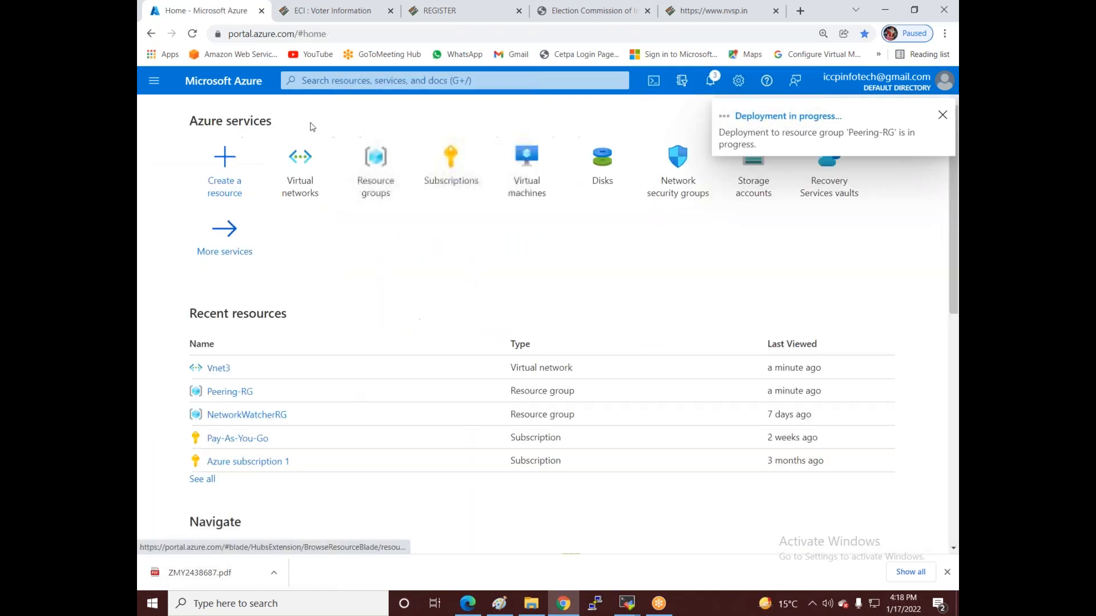
left_click(285, 193)
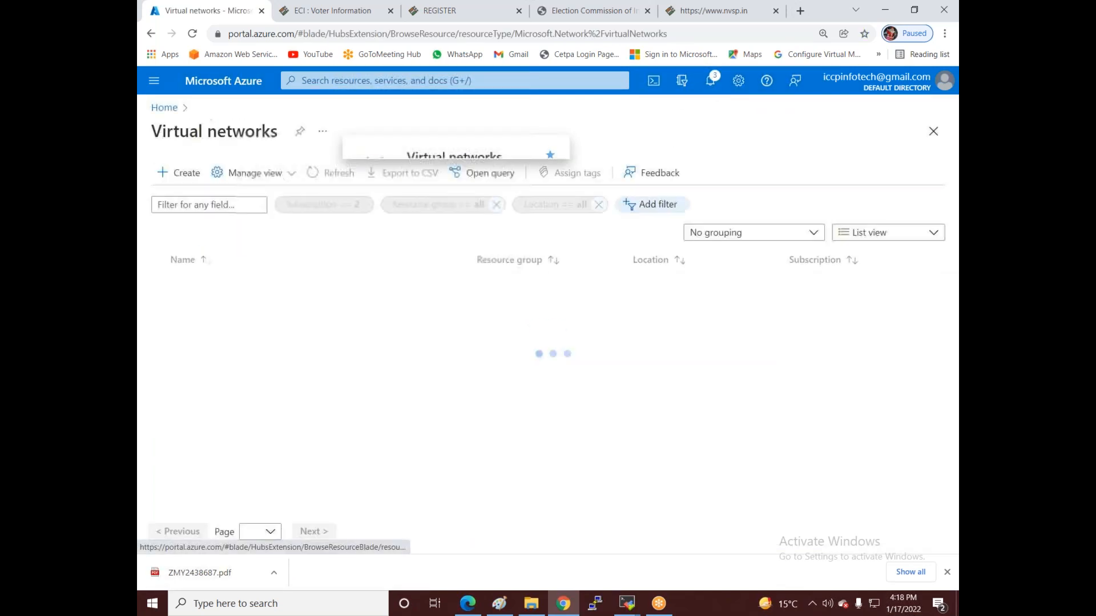
left_click(179, 172)
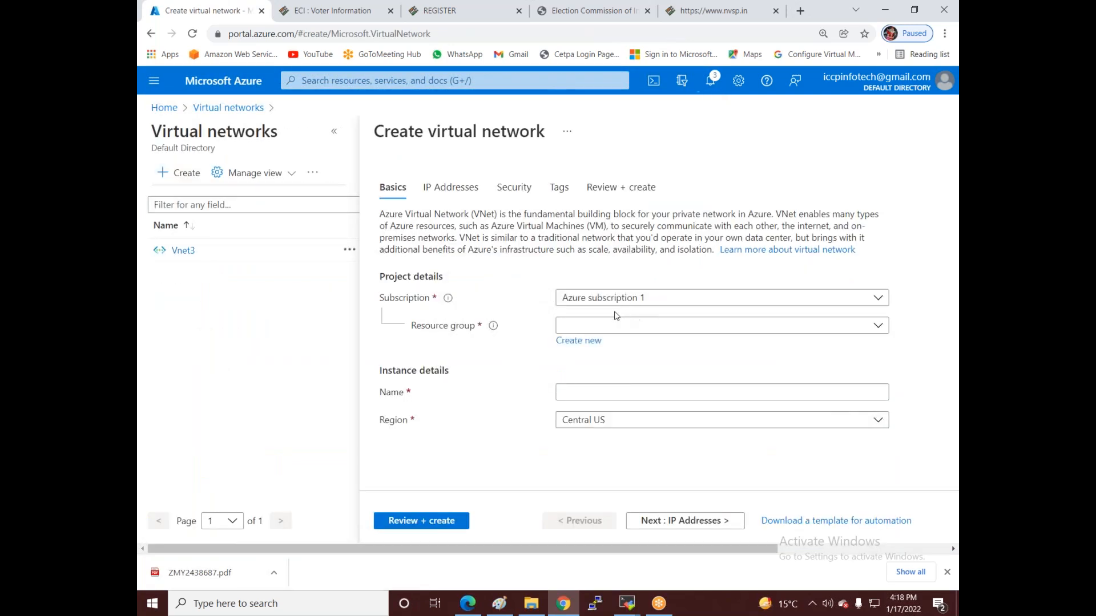
- Fill in the basics for Vnet2: resource group Peering-RG, region Central India
left_click(593, 326)
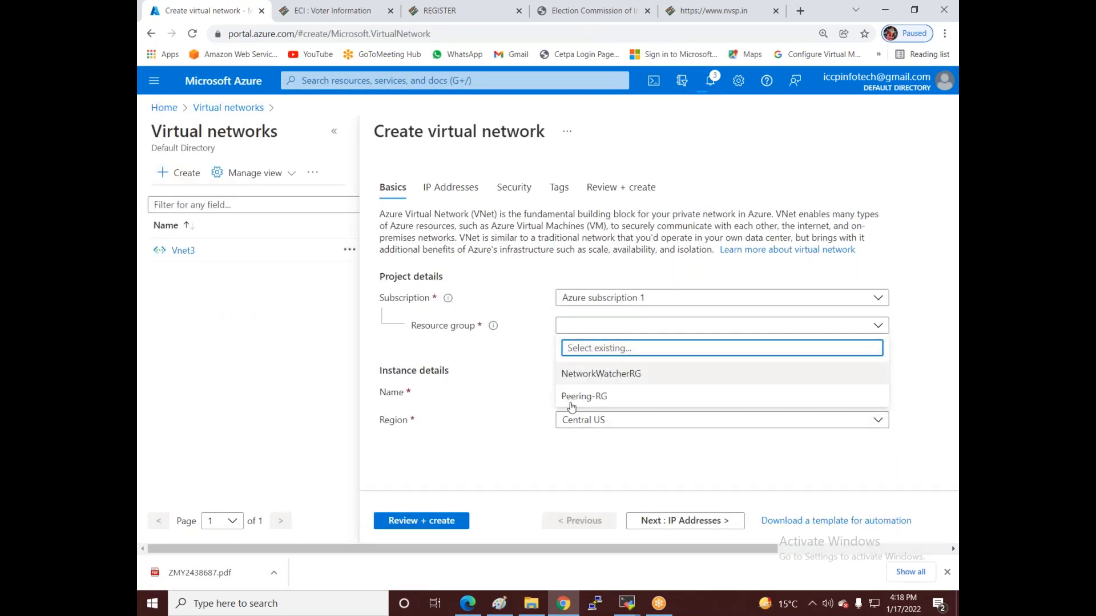
left_click(571, 398)
left_click(588, 392)
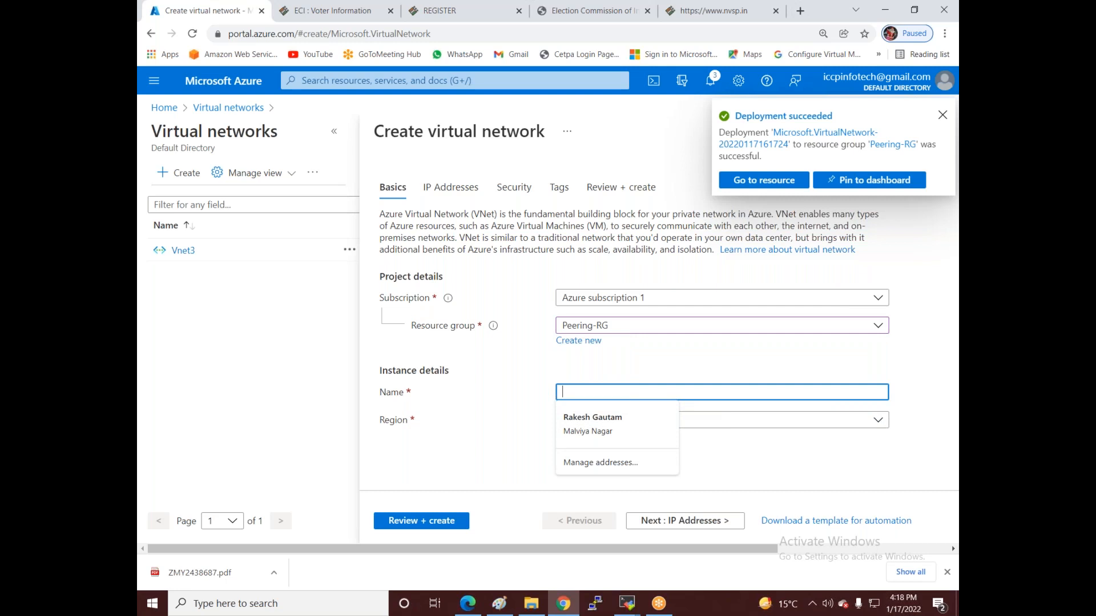
type("Vnet2")
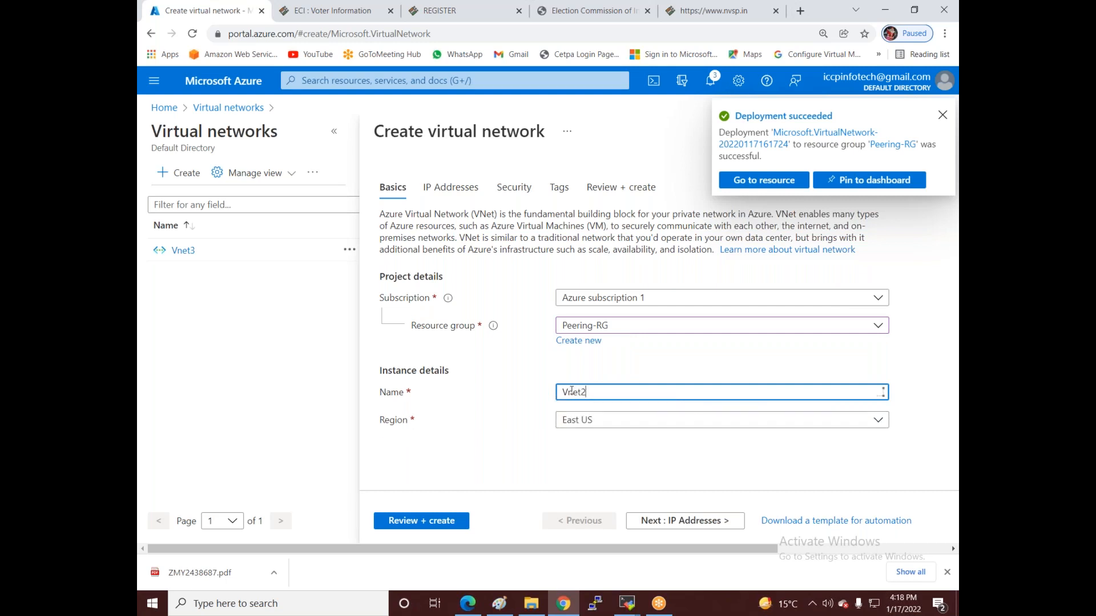
left_click(627, 420)
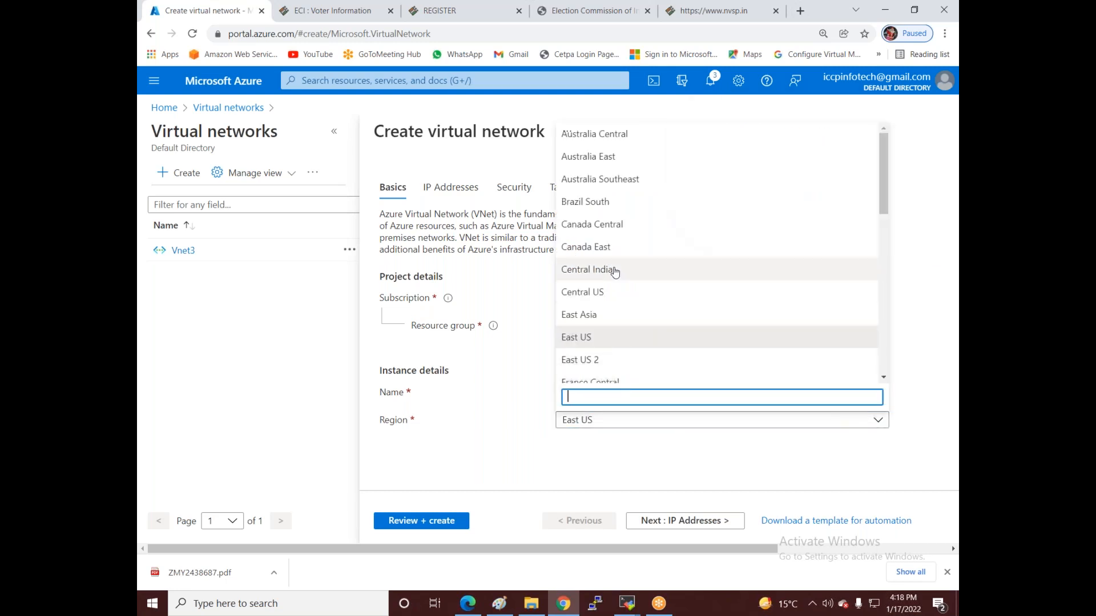
left_click(614, 270)
left_click(650, 526)
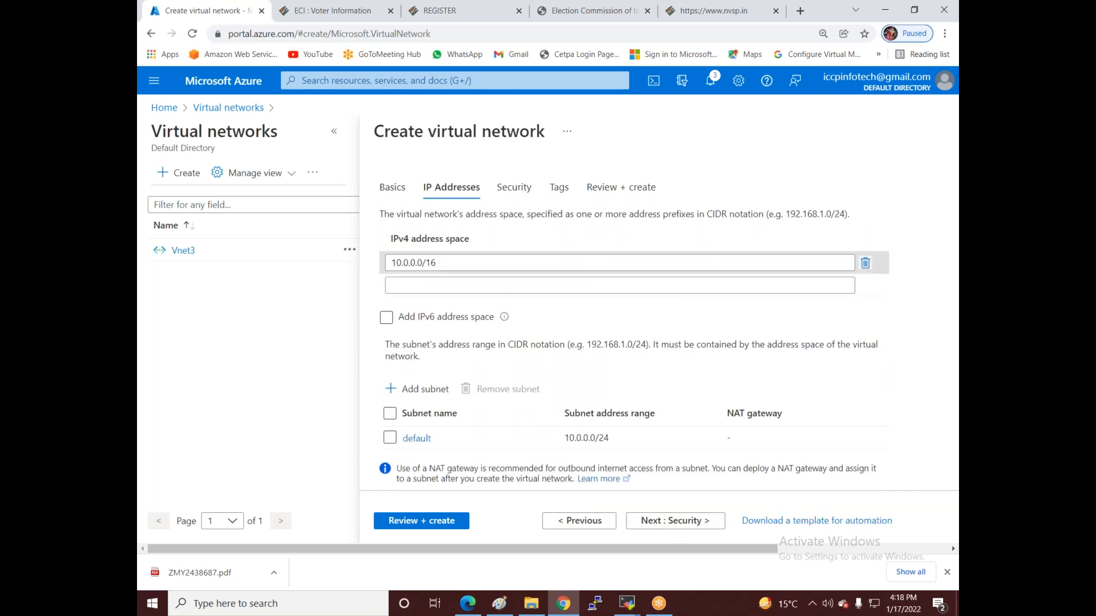
- Replace the default address space with 192.168.1.0/24, correcting a mistyped 172.168.0.0
triple_click(593, 262)
key("BackSpace")
type("1")
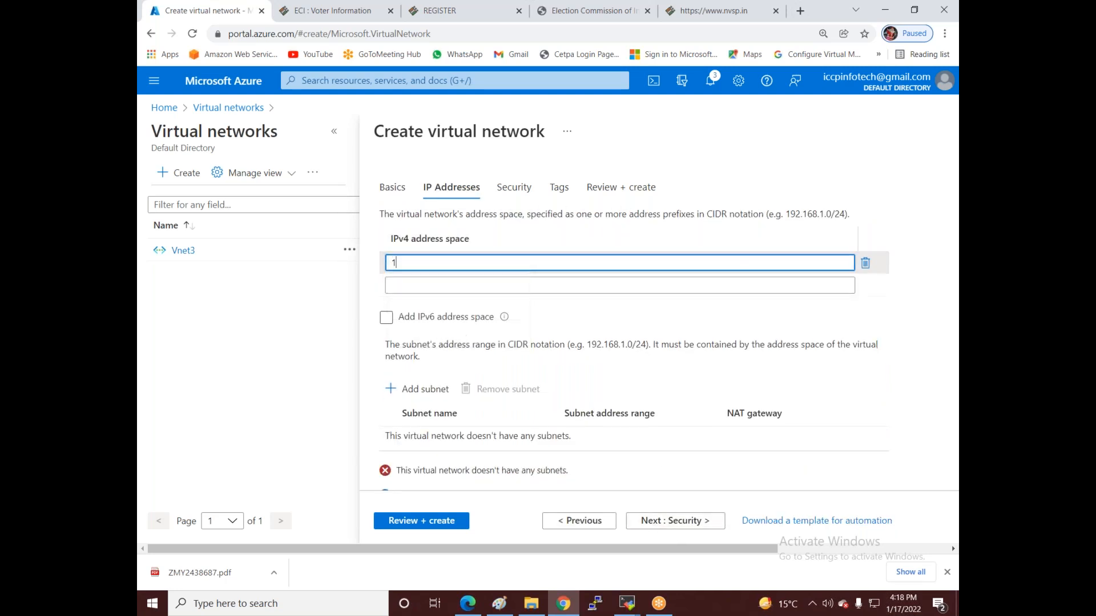
type("72.168.0.0")
key("BackSpace")
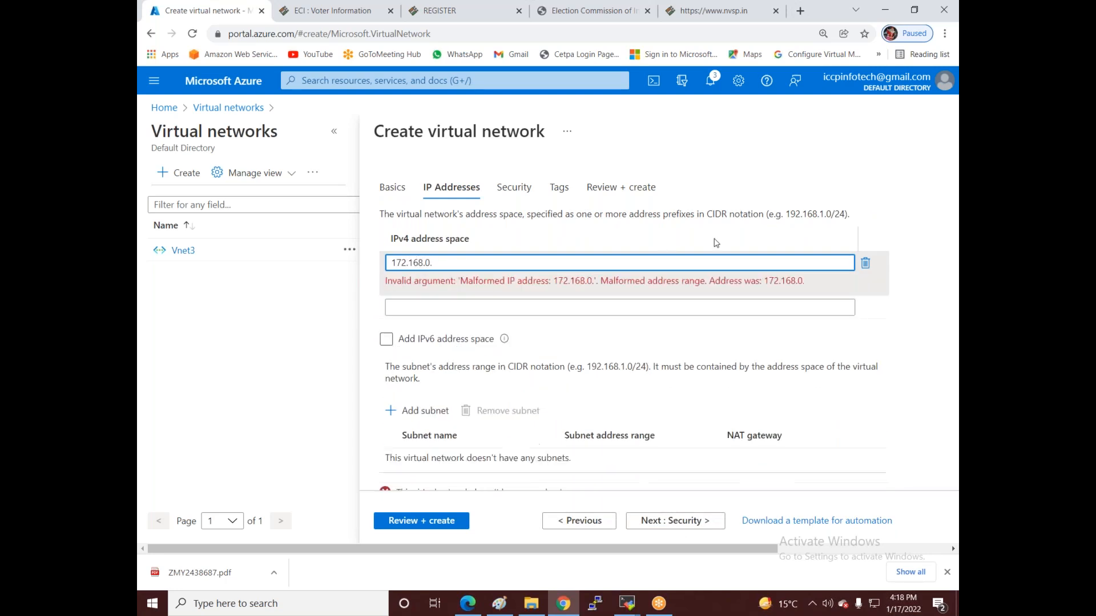
key("BackSpace")
key("BackSpace")
key("BackSpace")
key("BackSpace")
key("BackSpace")
key("BackSpace")
key("BackSpace")
key("BackSpace")
key("BackSpace")
type("192")
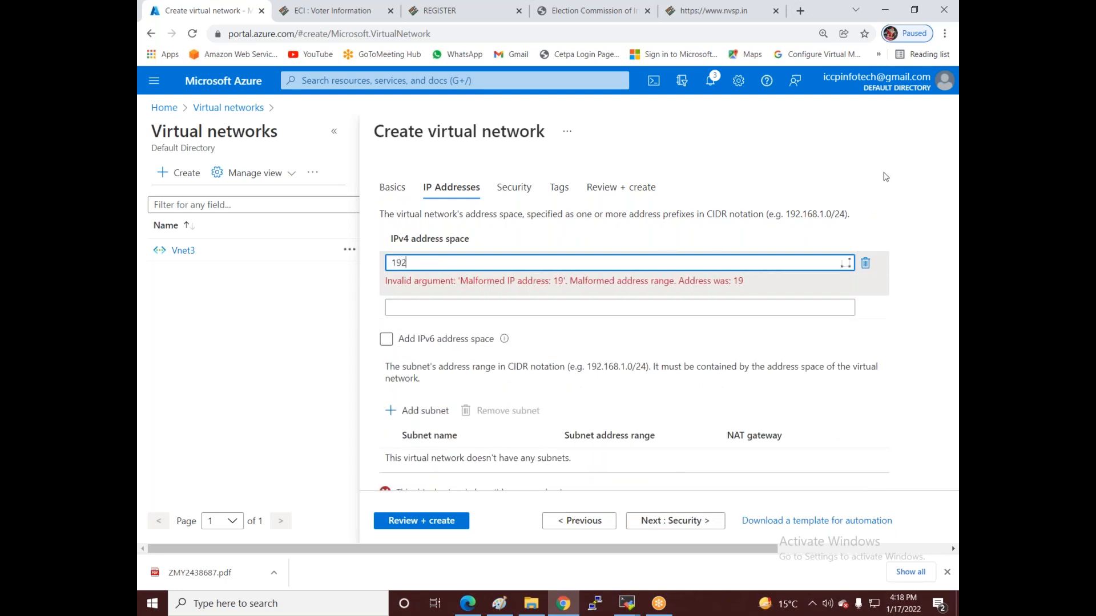
type(".168.1.0/24")
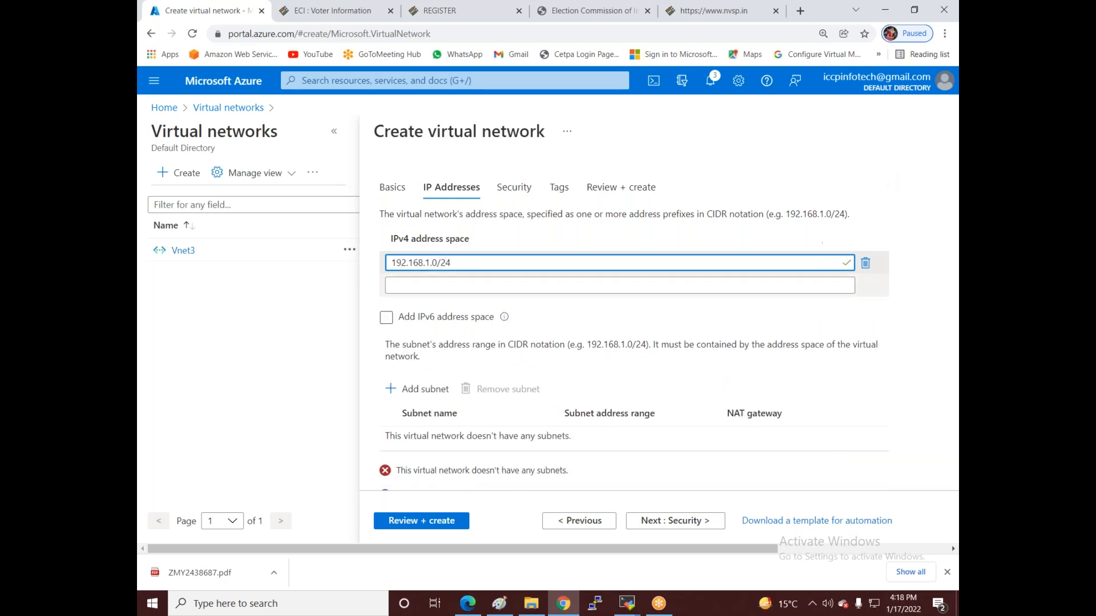
- Add a subnet with address range 192.168.1.0/26 to Vnet2
left_click(392, 388)
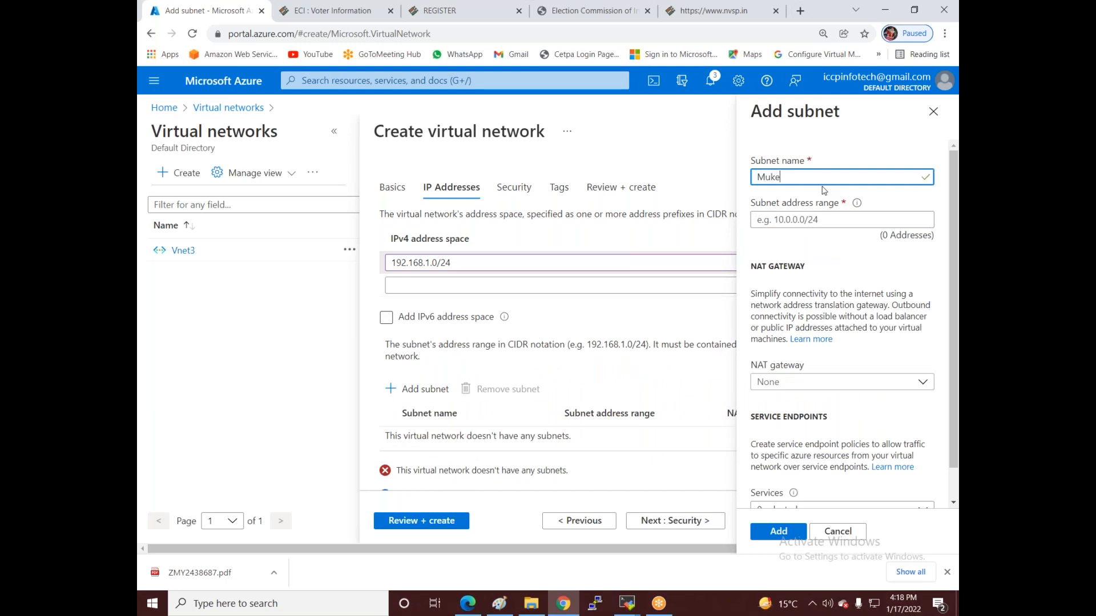
left_click(825, 219)
type("192.168.1.0/")
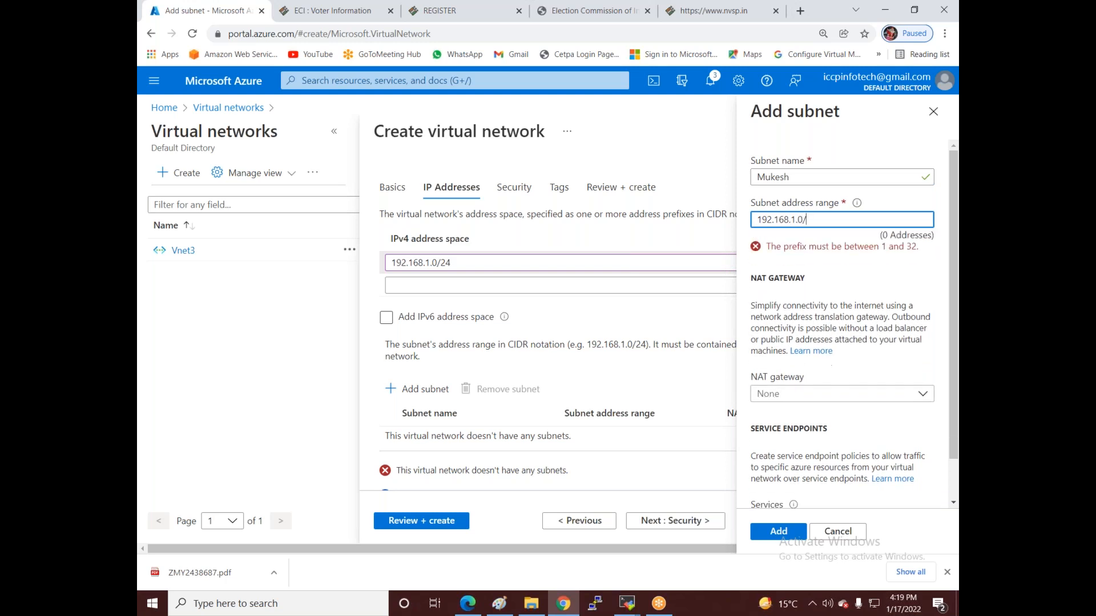
type("26")
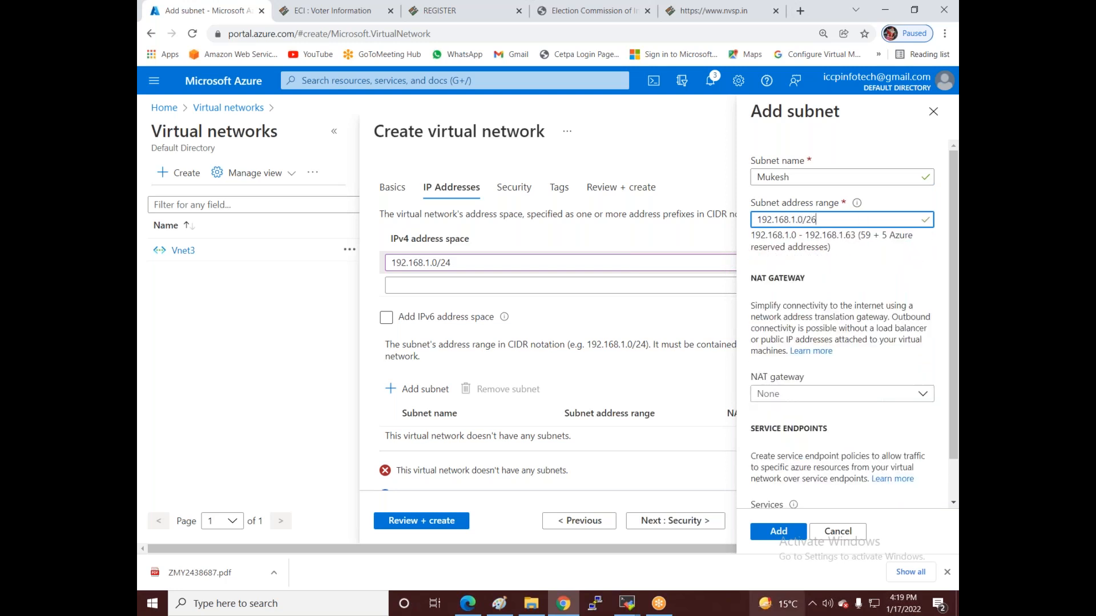
left_click(790, 535)
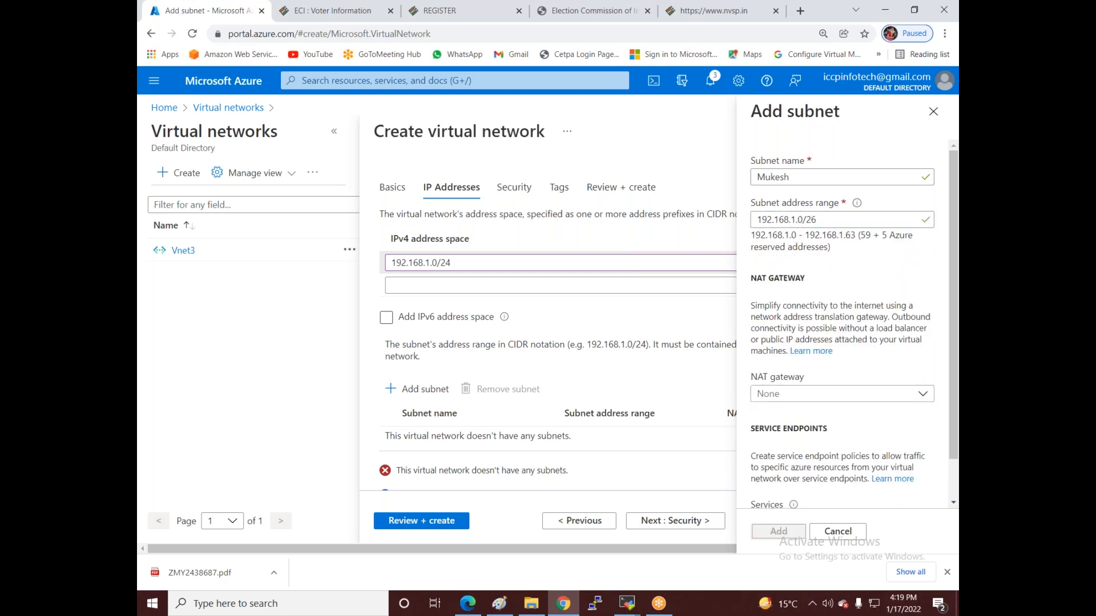
- Review and create Vnet2, then switch to the Paint network diagram
left_click(411, 521)
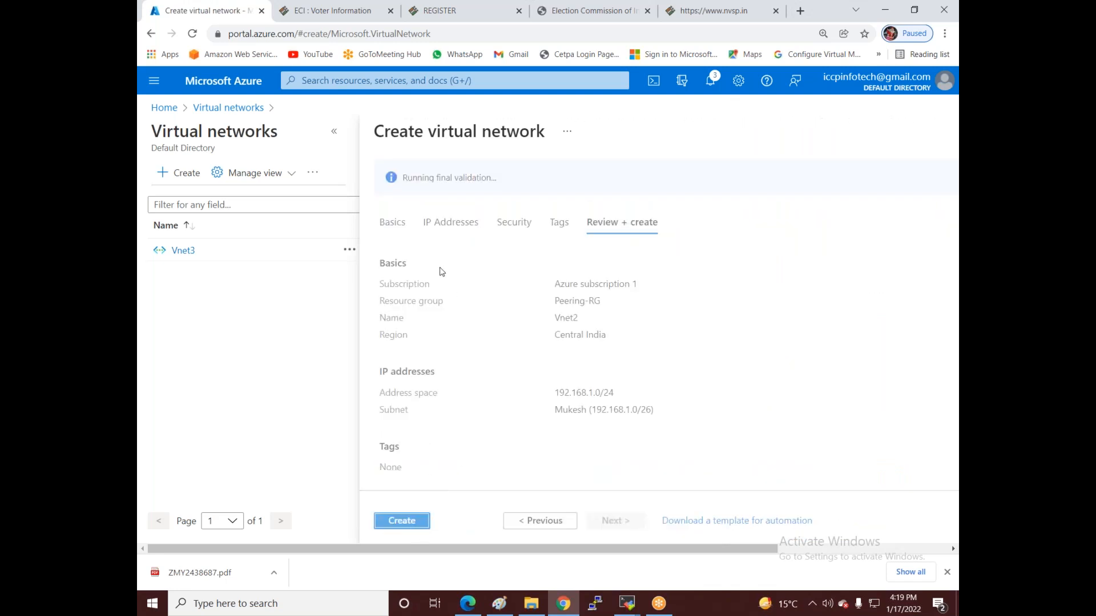
left_click(397, 521)
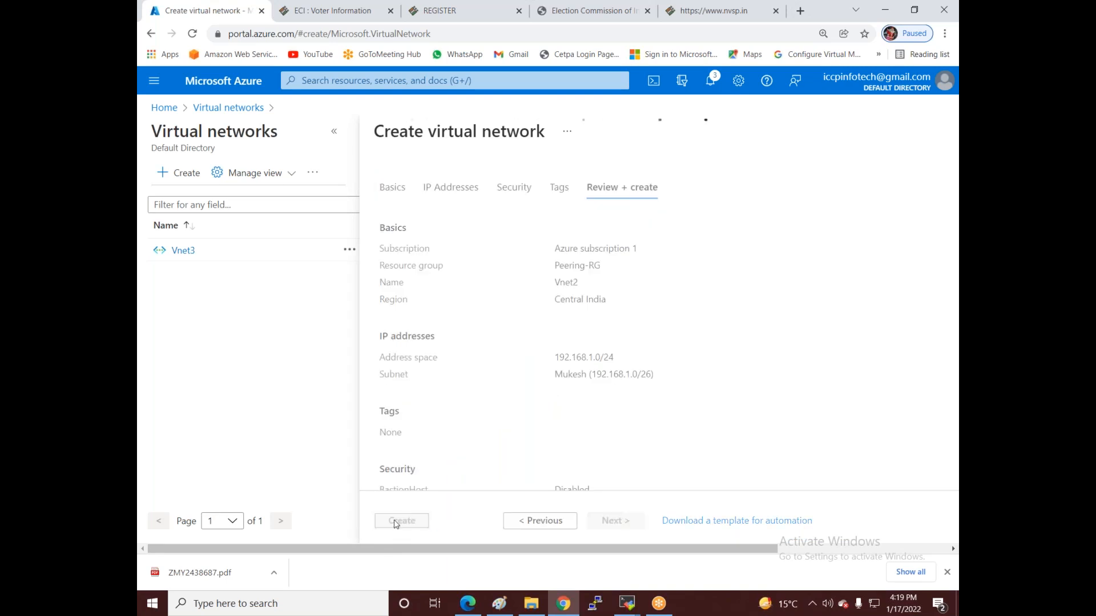
left_click(502, 605)
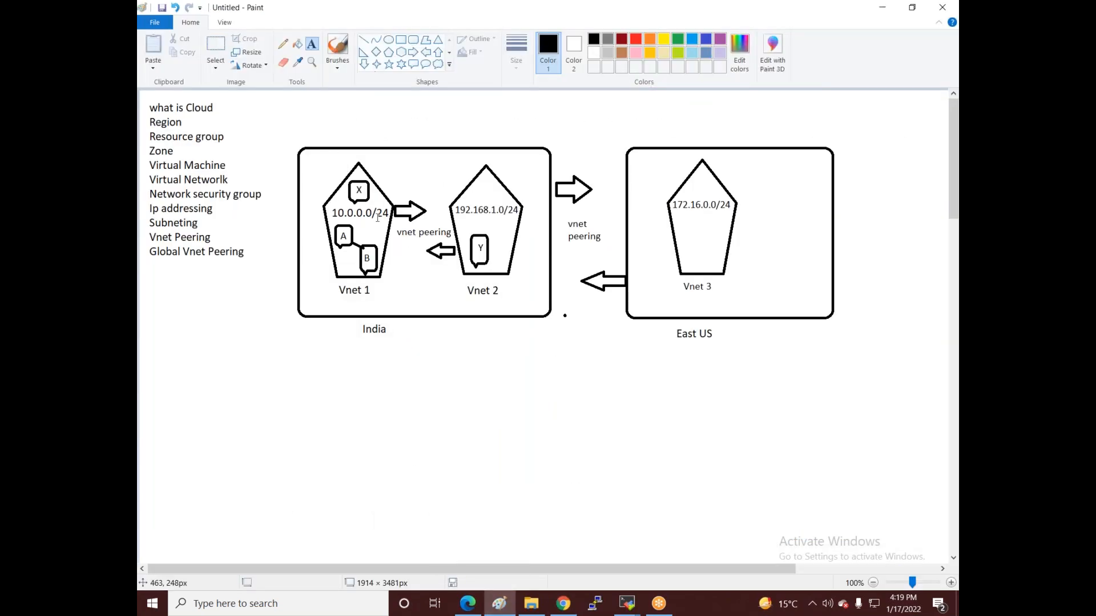
- Undo the earlier annotations and draw a dark-red rounded callout inside the Vnet 1 pentagon
left_click_drag(415, 250, 521, 266)
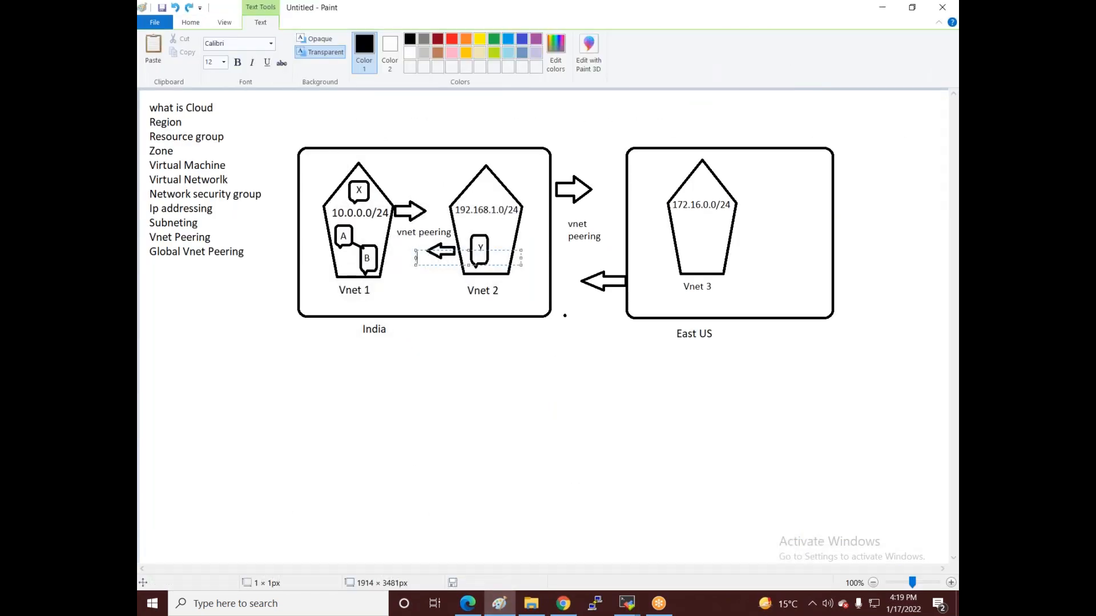
left_click(443, 375)
key("ctrl+z")
key("ctrl+z")
key("ctrl+z")
key("ctrl+z")
key("ctrl+z")
key("ctrl+z")
key("ctrl+z")
key("ctrl+z")
key("ctrl+z")
key("ctrl+z")
key("ctrl+z")
key("ctrl+z")
key("ctrl+z")
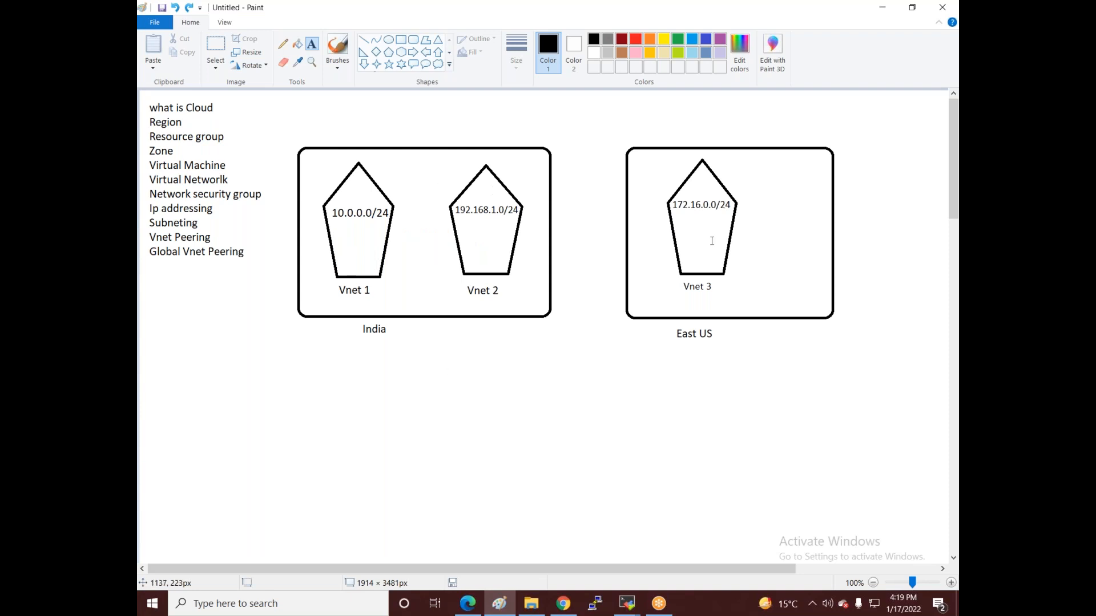
left_click(570, 387)
left_click(428, 105)
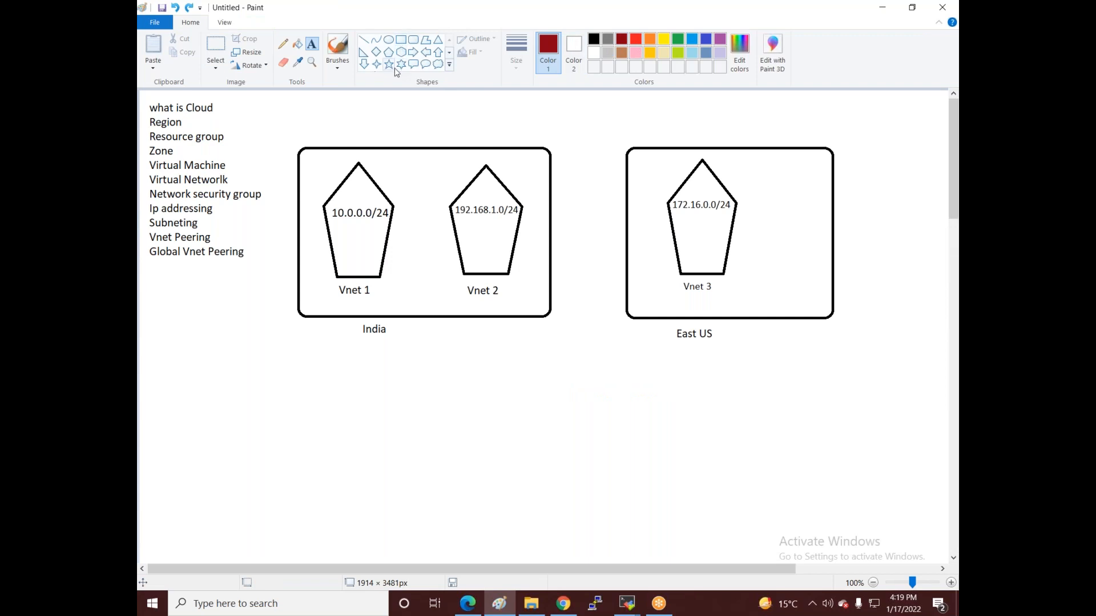
left_click(413, 64)
left_click_drag(338, 221, 376, 268)
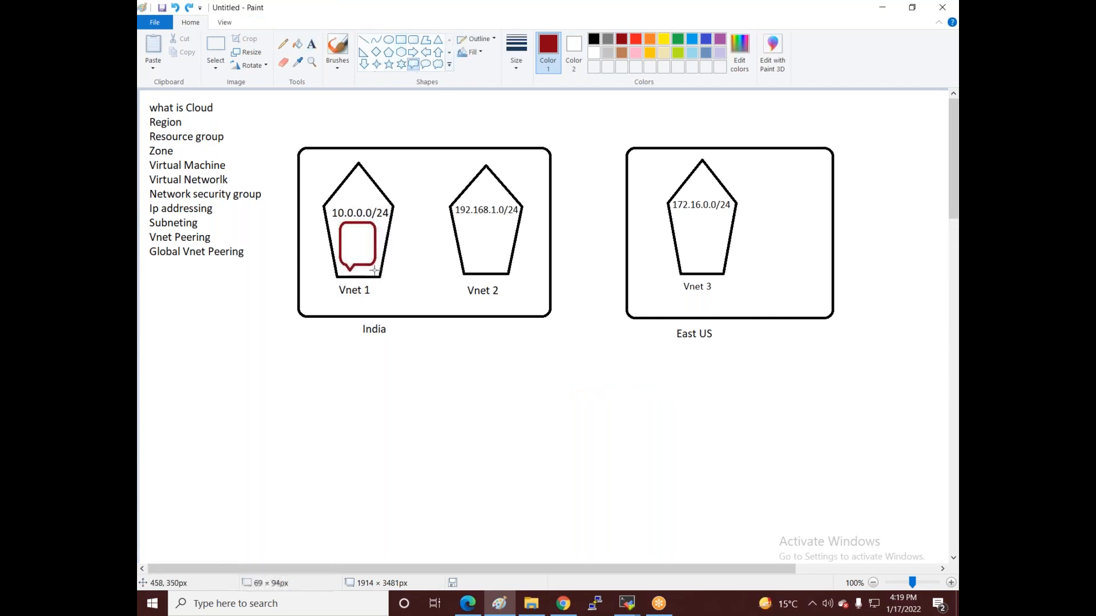
left_click(430, 357)
- Draw an orange callout in Vnet 2 and a blue callout in Vnet 3
left_click(650, 40)
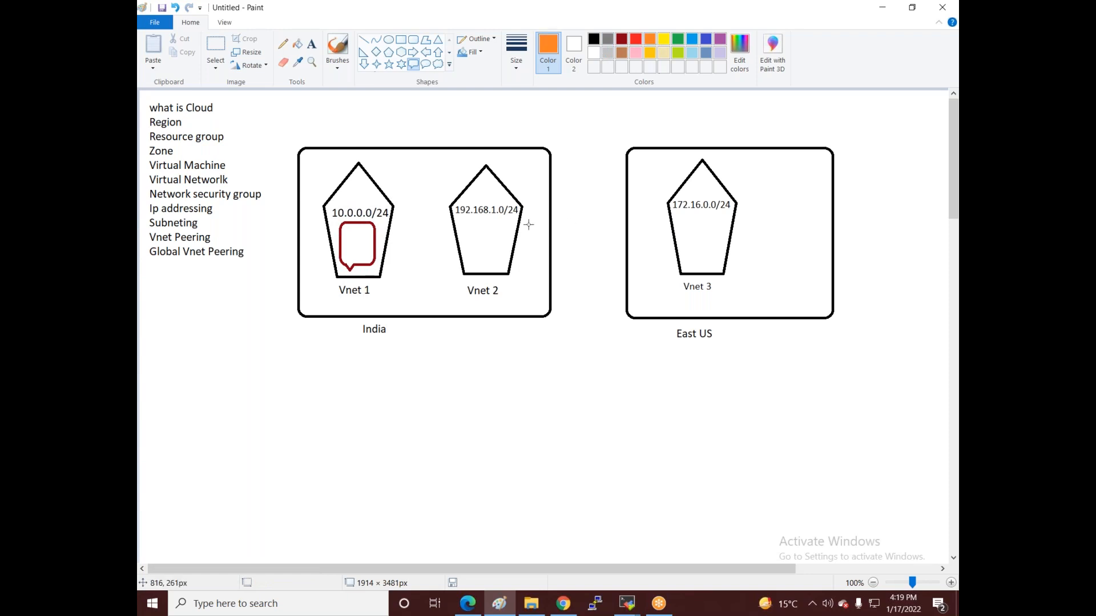
left_click_drag(461, 217, 505, 266)
left_click(530, 344)
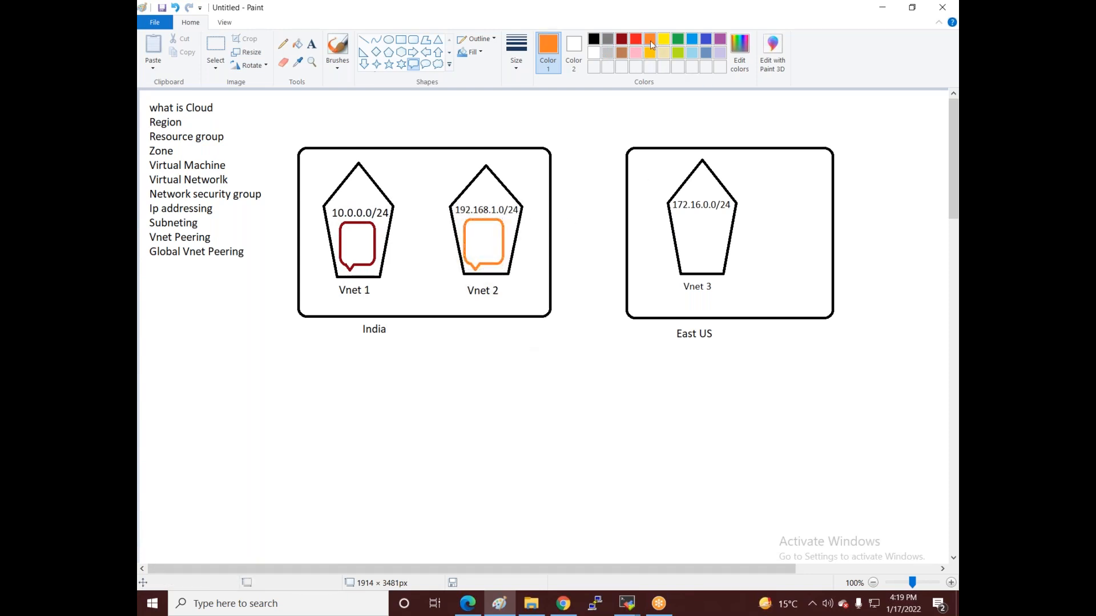
left_click(666, 42)
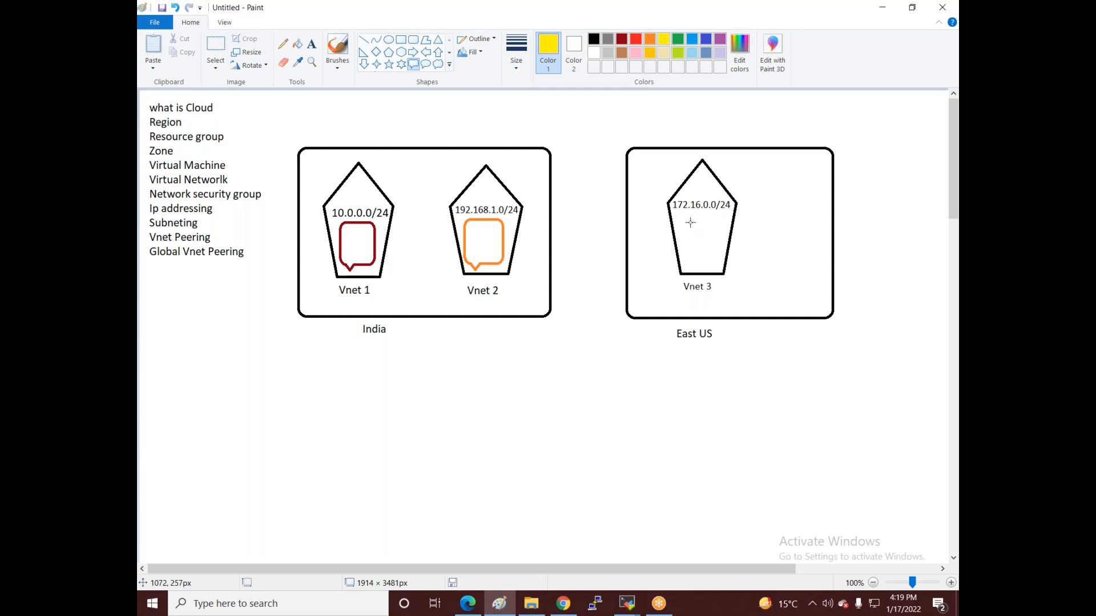
left_click_drag(681, 212, 714, 269)
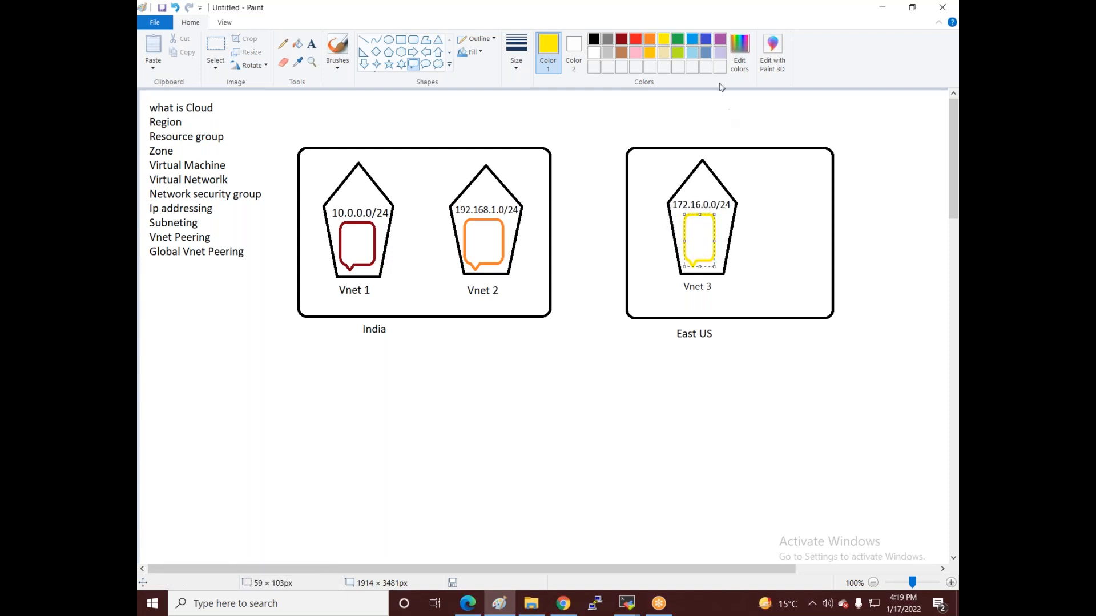
left_click(692, 52)
left_click(691, 44)
left_click(608, 115)
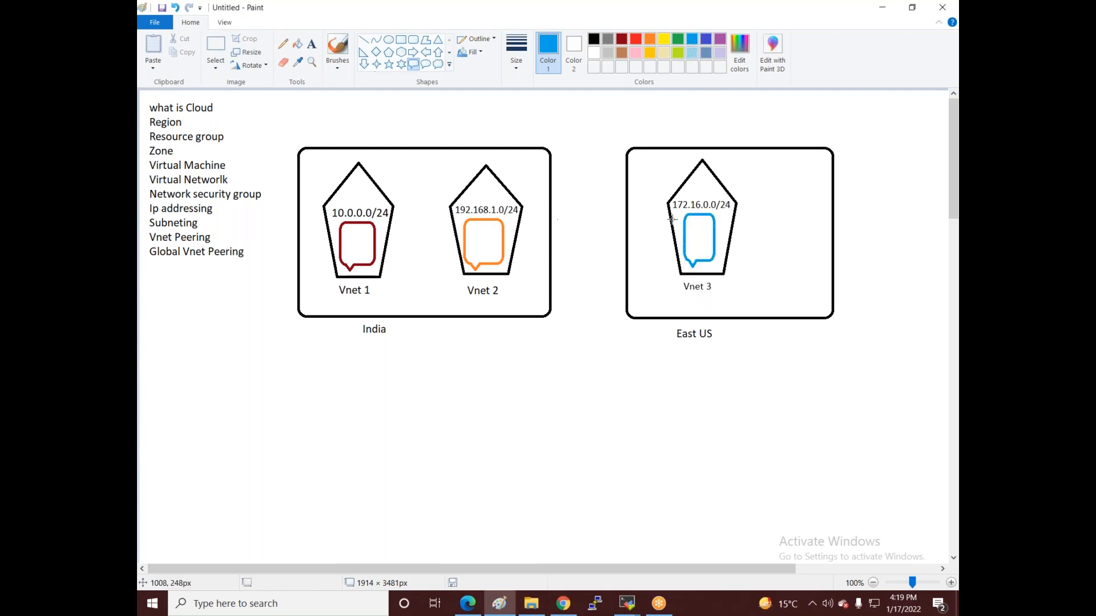
- Return to the Azure portal and start a new virtual machine from the empty Virtual machines list
left_click(563, 603)
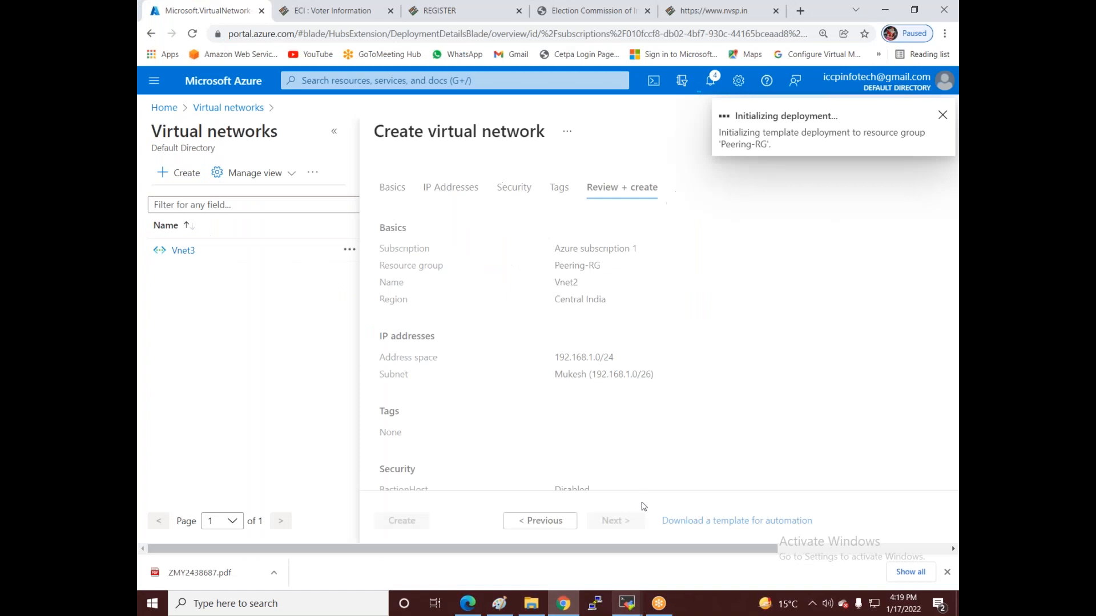
left_click(164, 109)
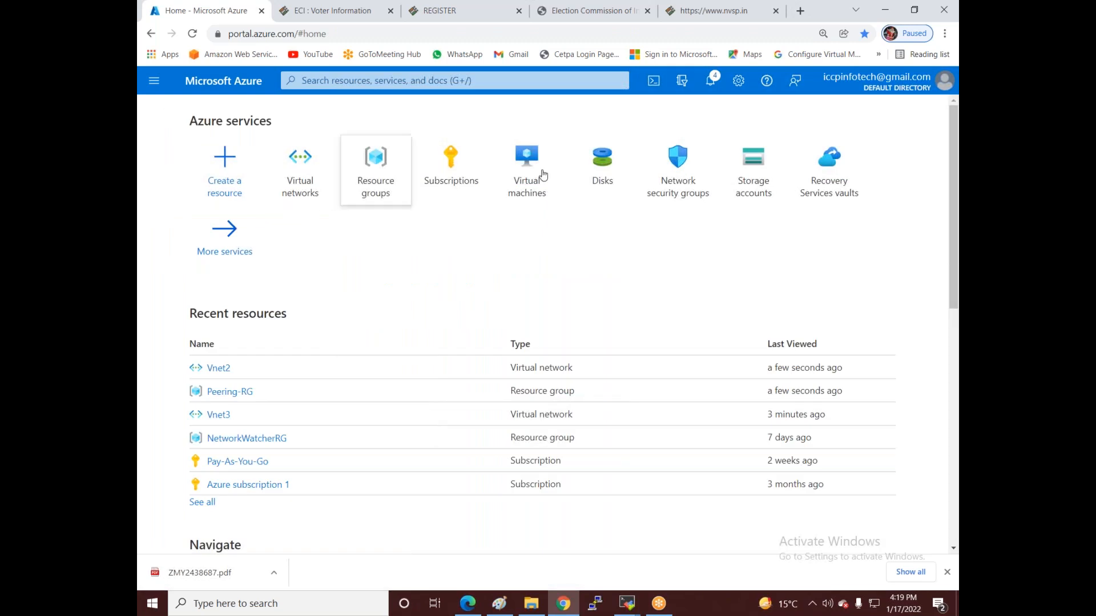
left_click(526, 166)
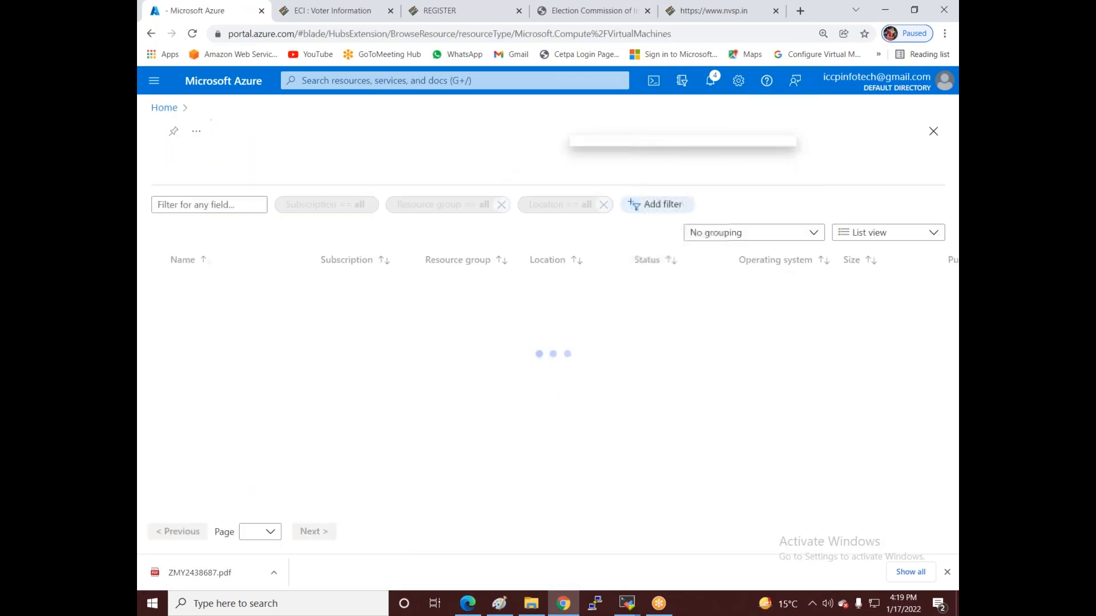
left_click(211, 179)
left_click(205, 199)
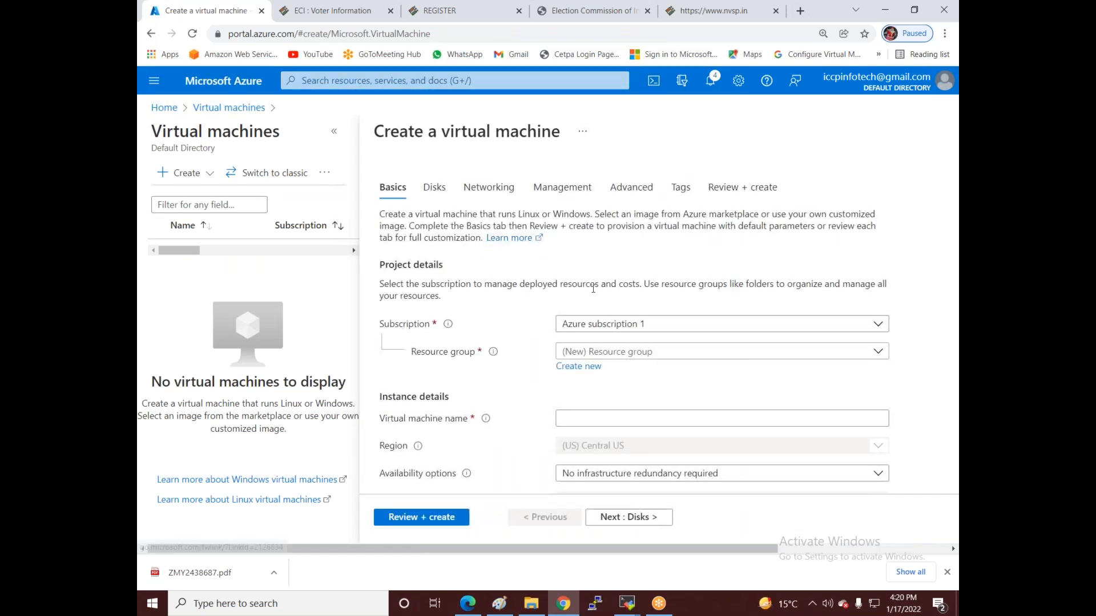
- Choose Peering-RG as the resource group and begin naming the VM 'Rakesh-'
scroll(593, 289, "down", 1)
left_click(721, 287)
left_click(571, 355)
left_click(563, 354)
left_click(586, 352)
type("R")
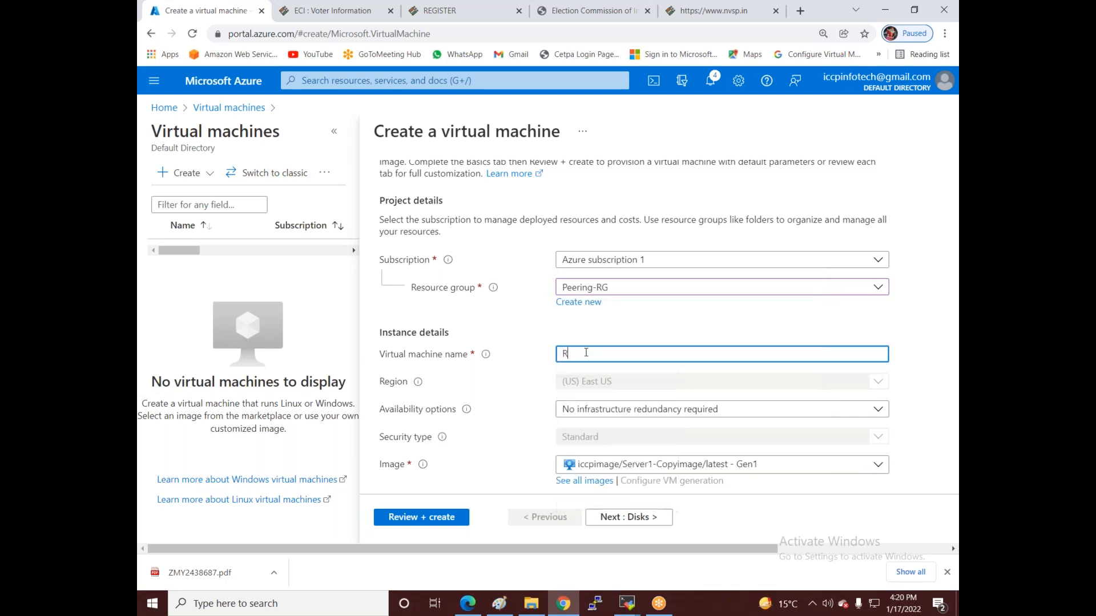
type("akesh-Vnet1")
scroll(521, 347, "down", 1)
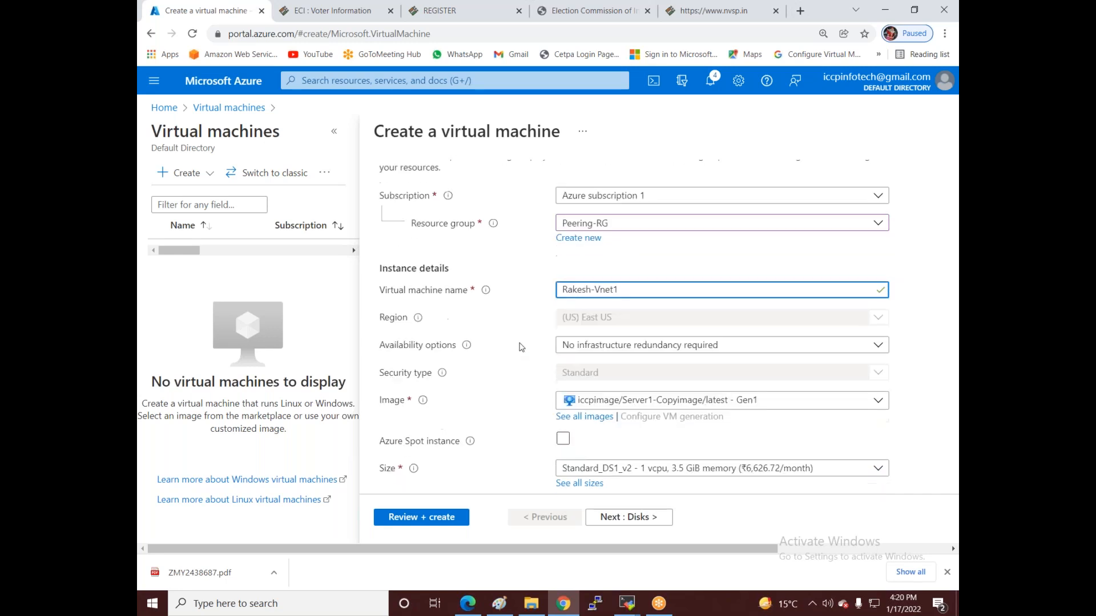
left_click(644, 323)
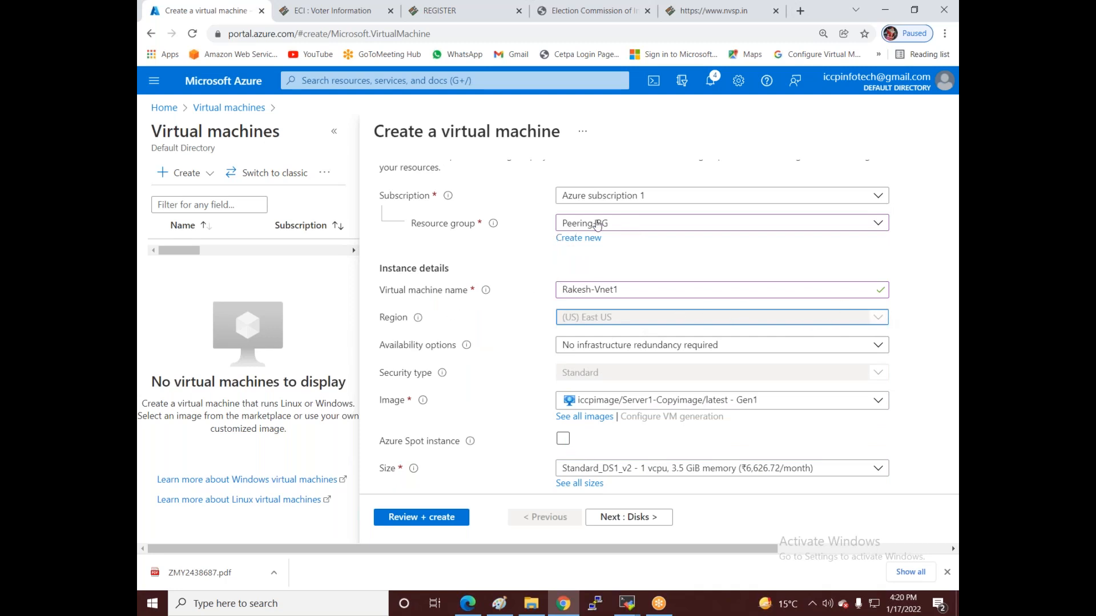
- Keep Peering-RG after cancelling a new resource group, with the region fixed at East US
left_click(633, 225)
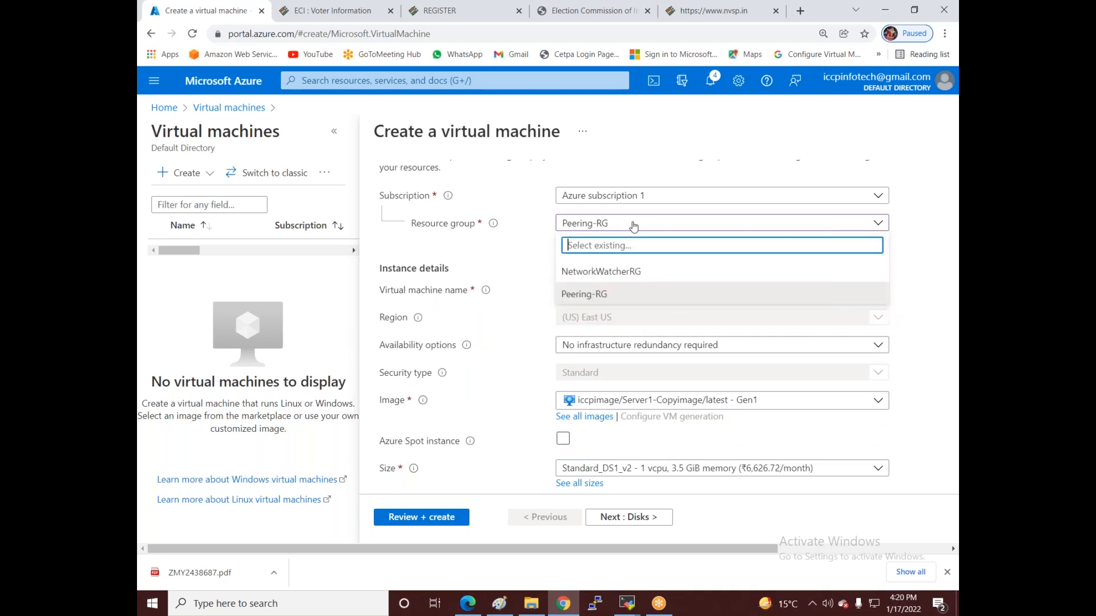
left_click(604, 294)
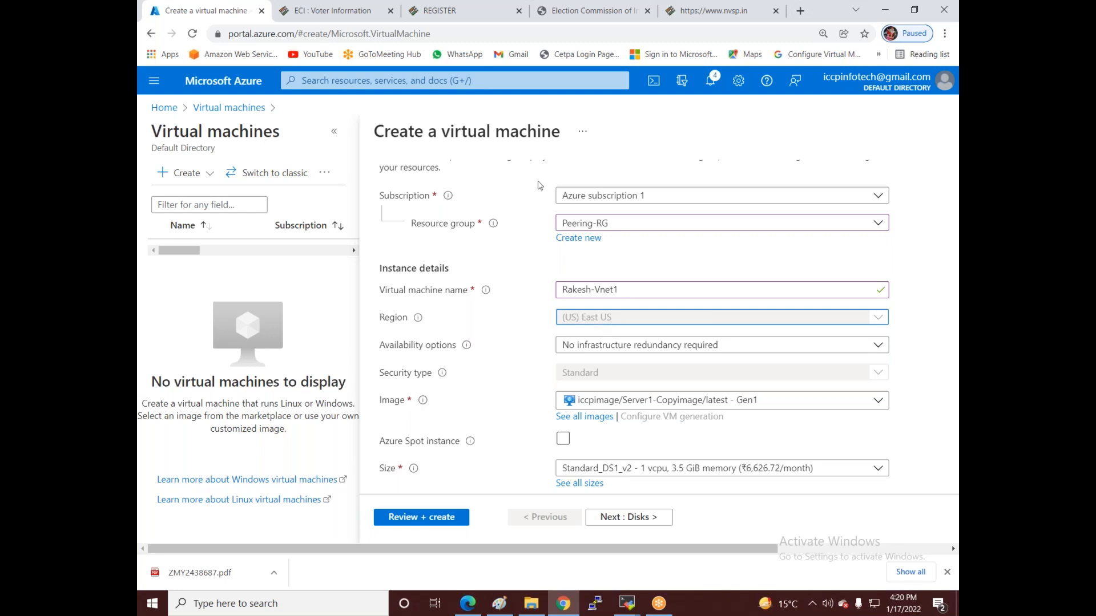
left_click(580, 238)
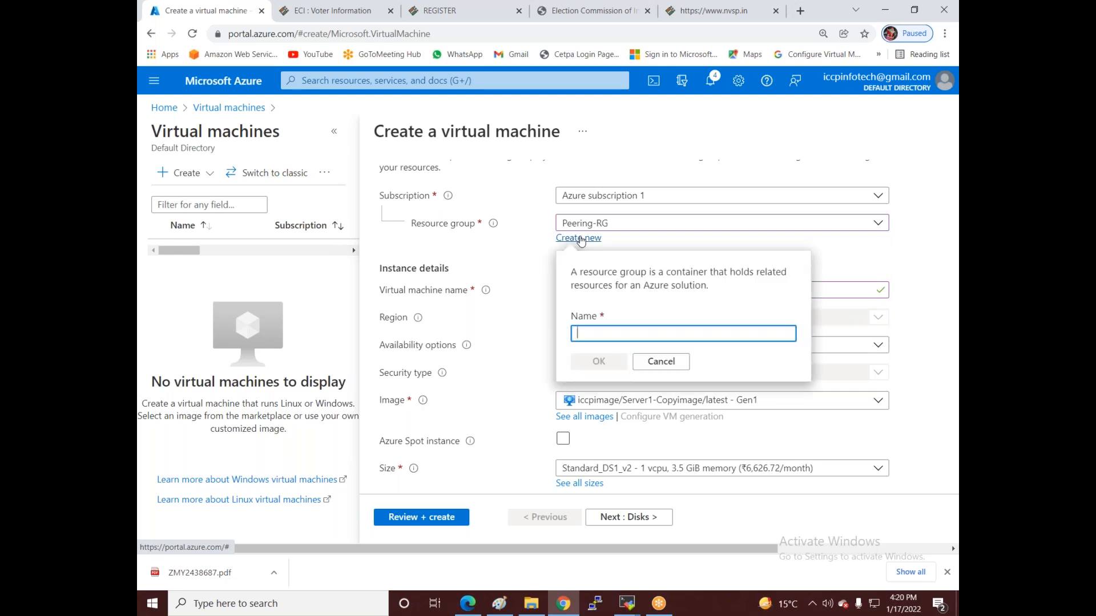
left_click(674, 374)
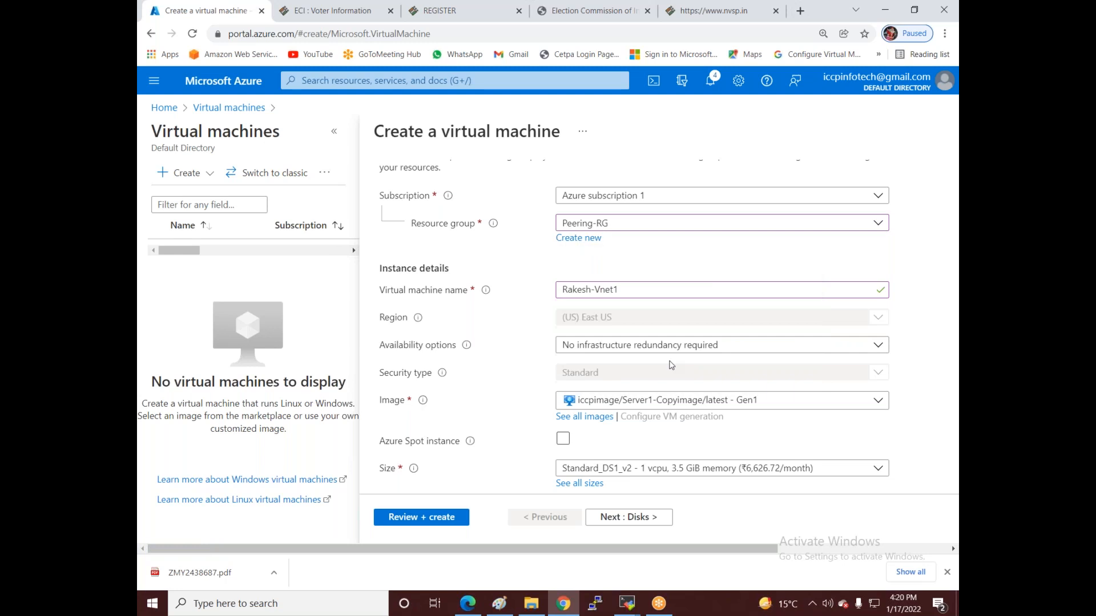
left_click(785, 313)
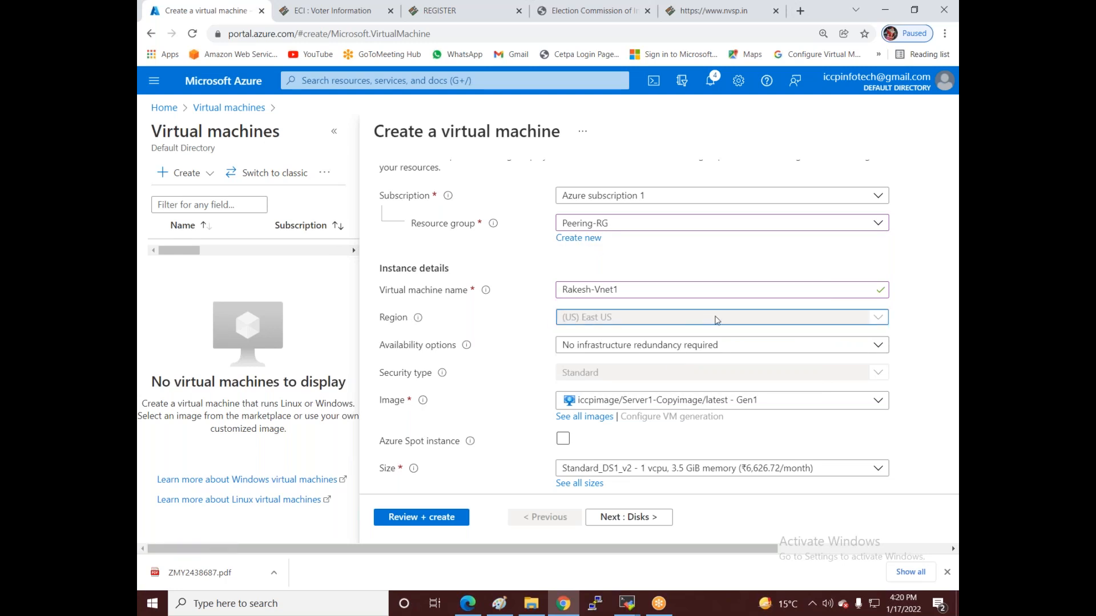
left_click(596, 224)
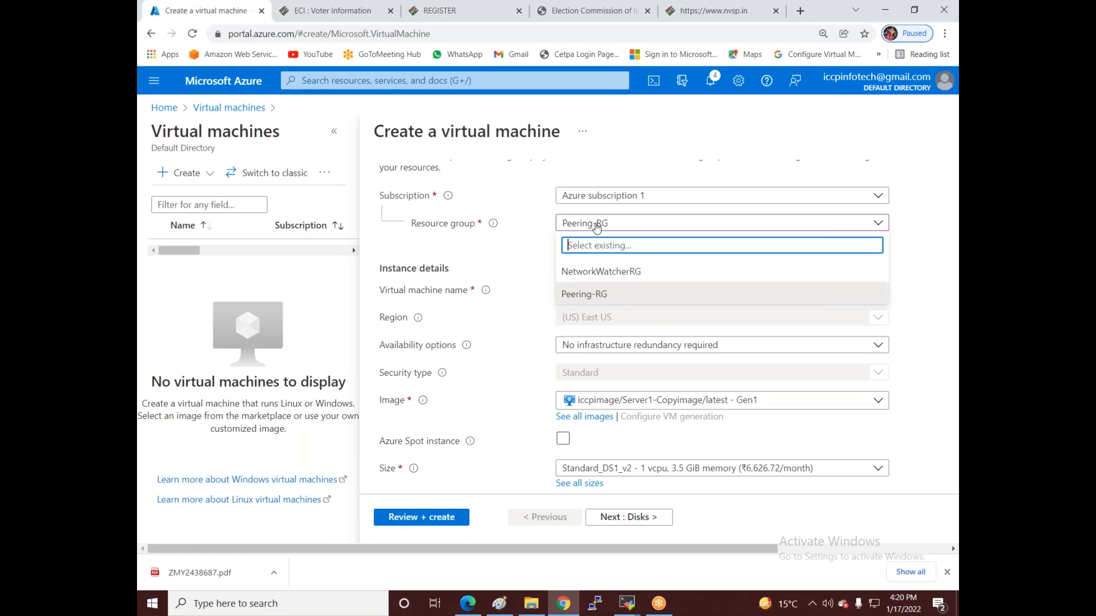
left_click(518, 250)
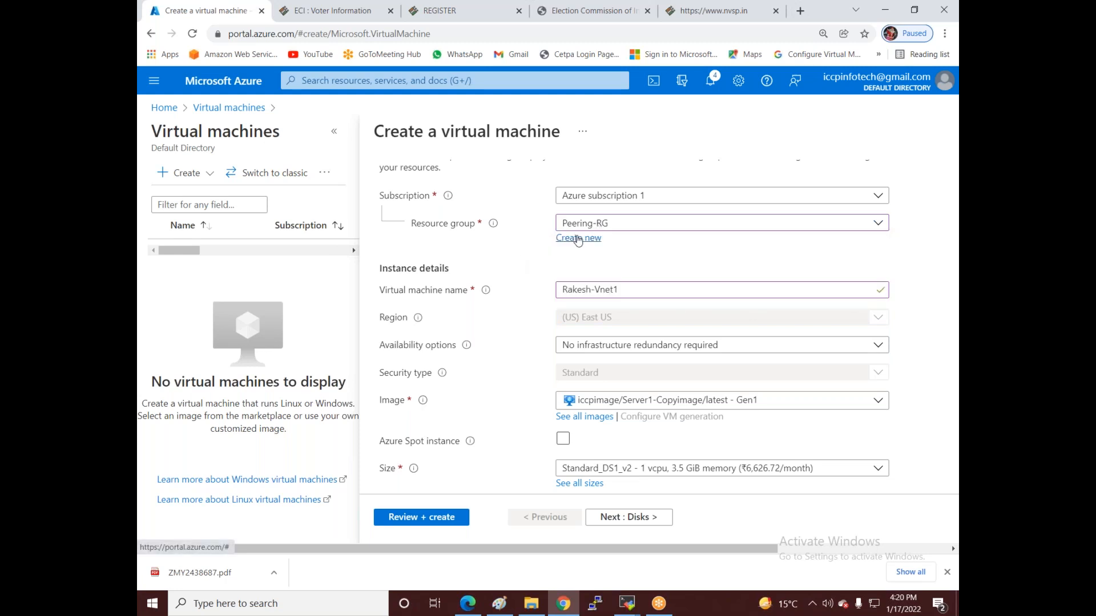
right_click(166, 110)
- Open the Azure home page in a new tab and start a new virtual machine there
left_click(191, 120)
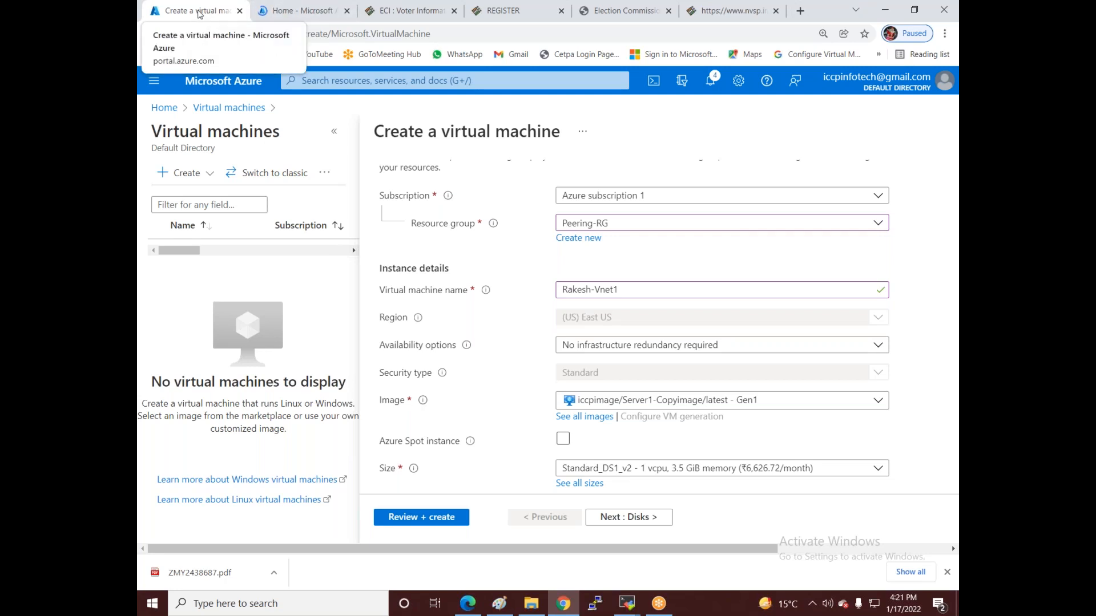
left_click(308, 11)
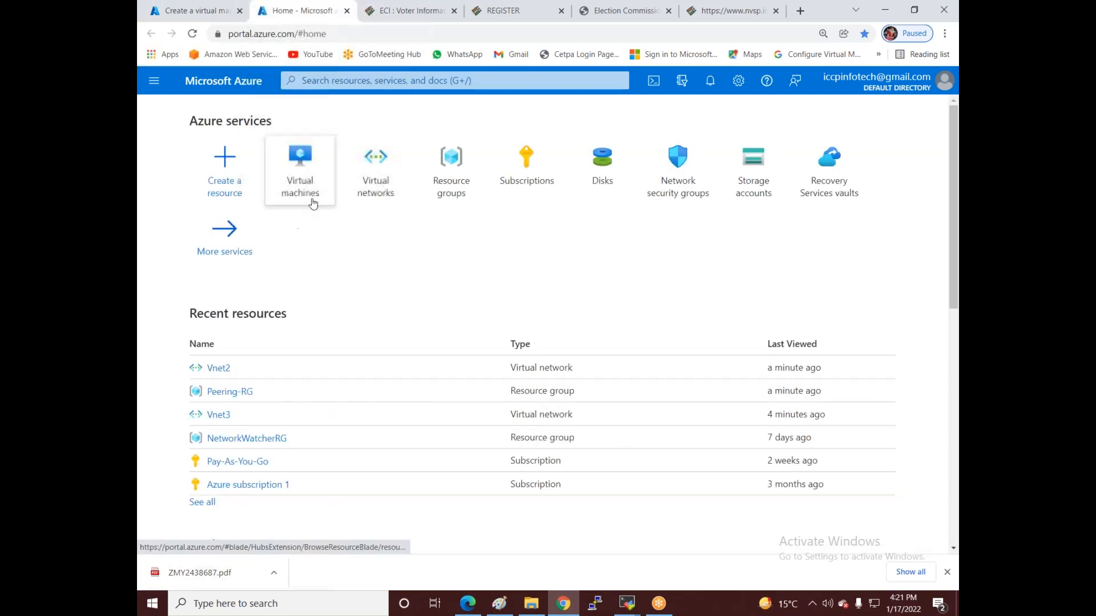
left_click(302, 184)
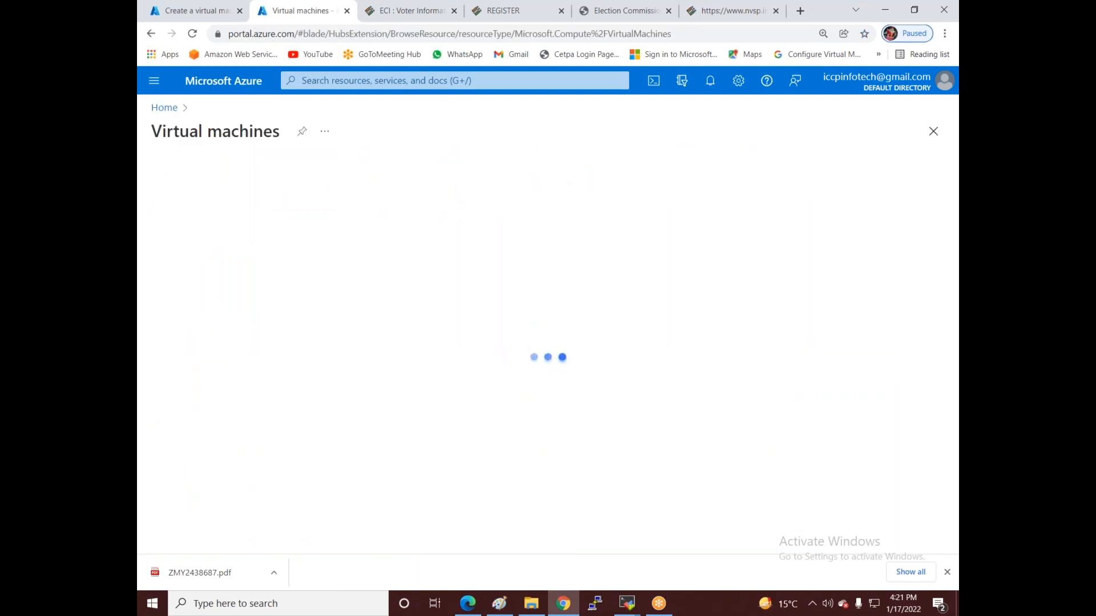
left_click(180, 173)
left_click(185, 196)
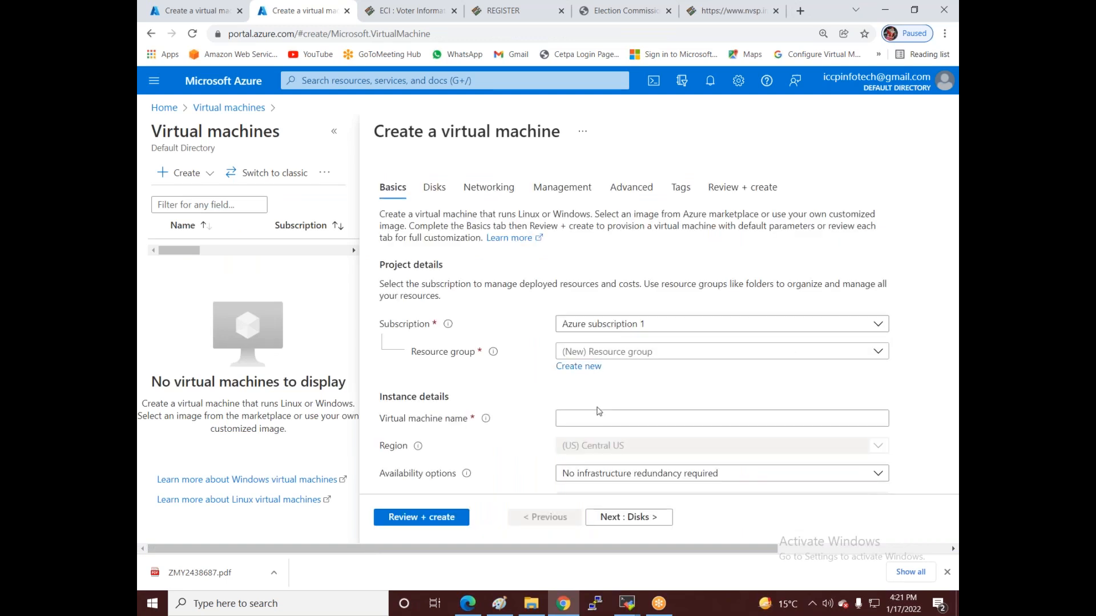
- Keep Azure subscription 1 and choose Peering-RG as the resource group, region East US
left_click(616, 447)
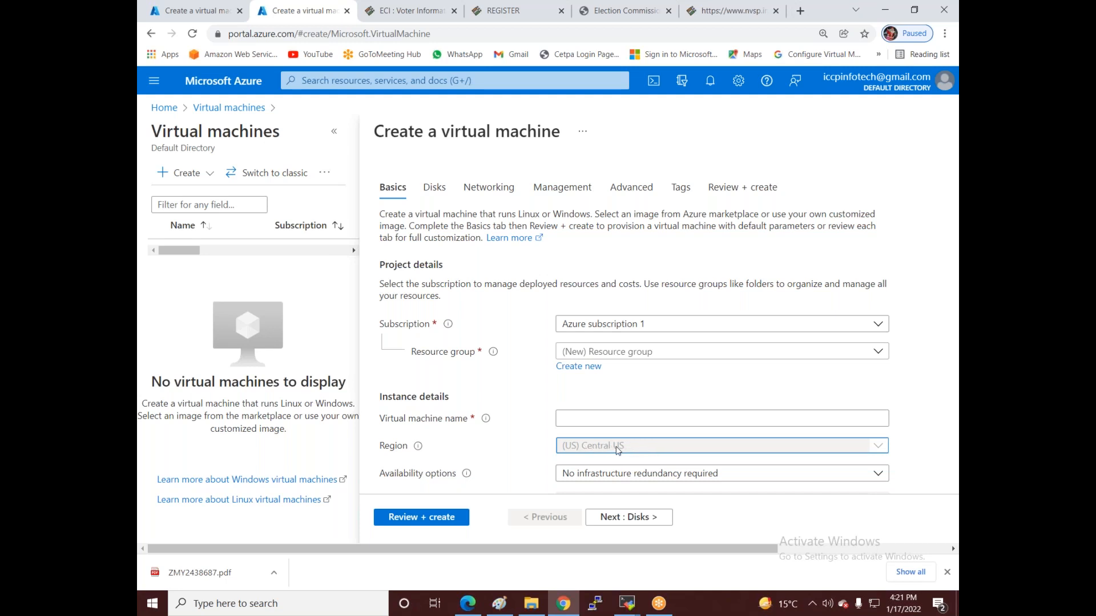
left_click(617, 327)
left_click(615, 395)
left_click(614, 352)
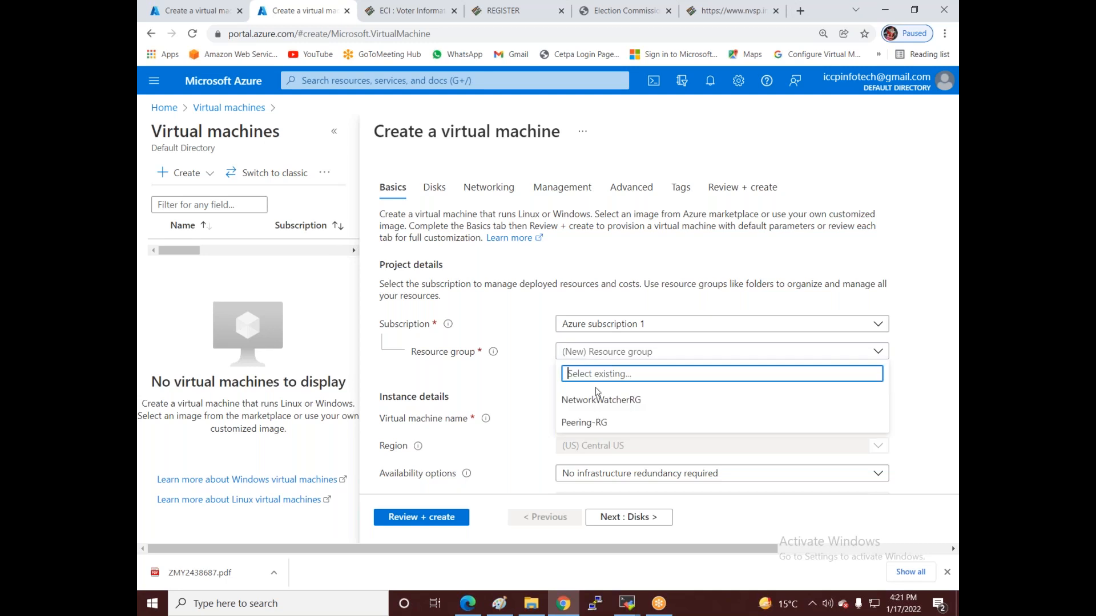
left_click(588, 425)
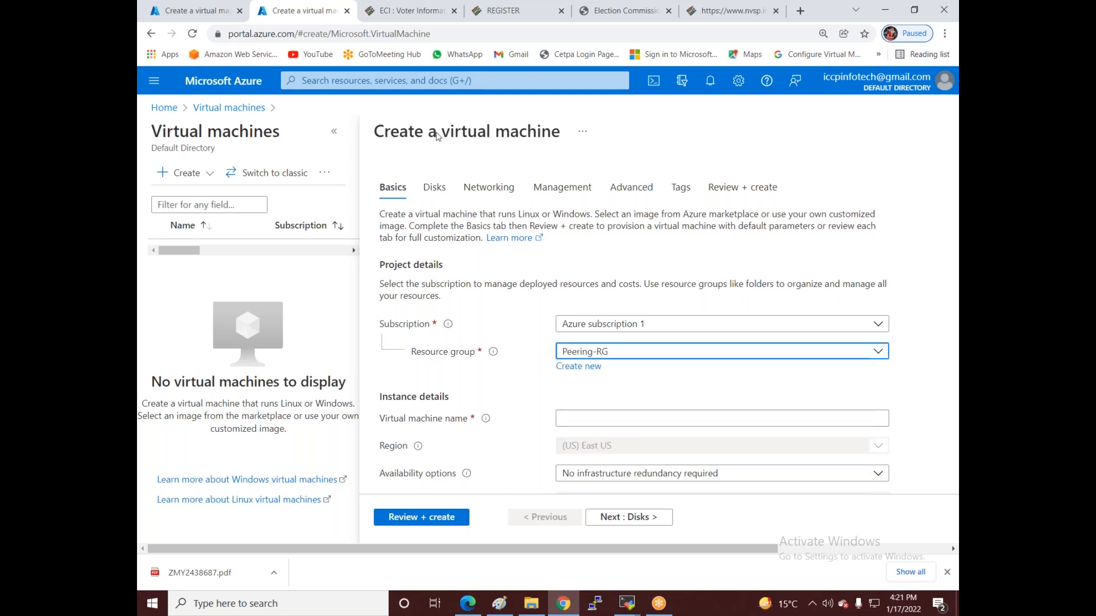
- Discard the unsaved VM form and open the Resource groups list from Home
left_click(163, 108)
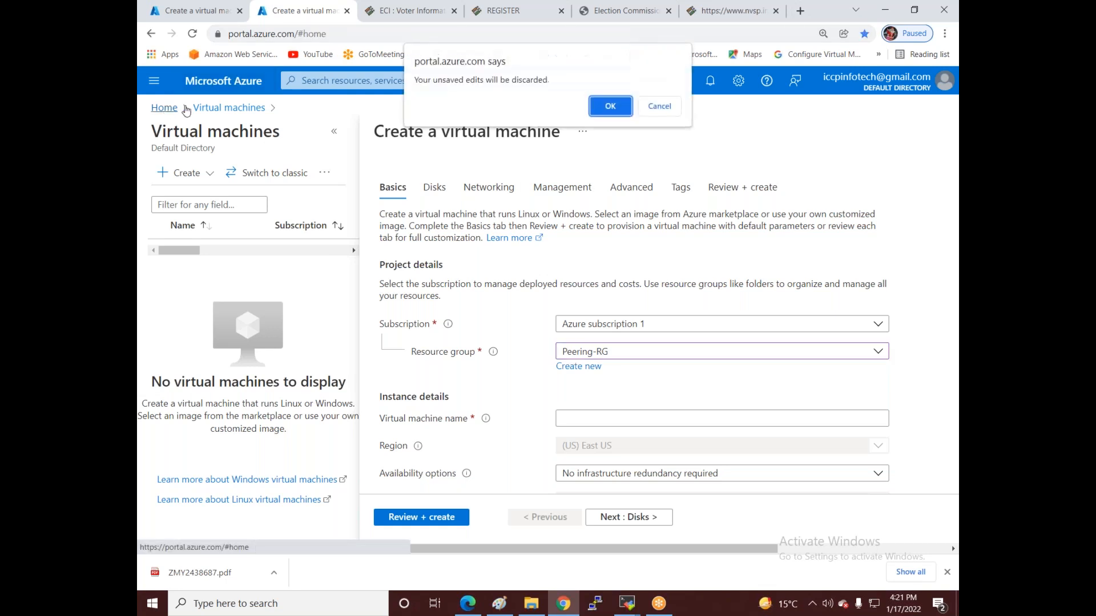
left_click(609, 106)
mouse_move(354, 167)
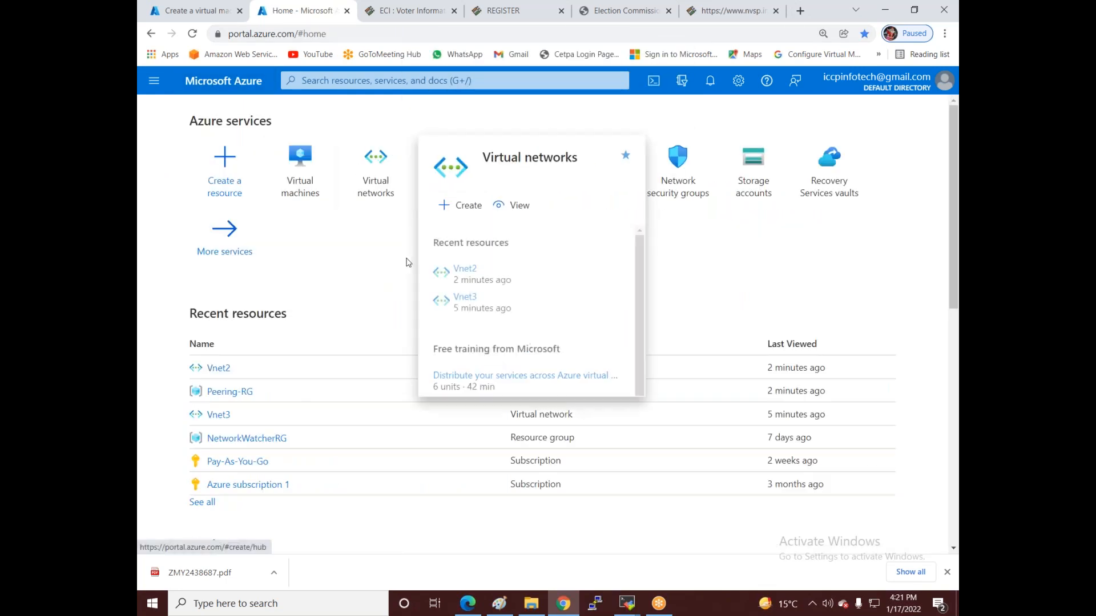
left_click(460, 179)
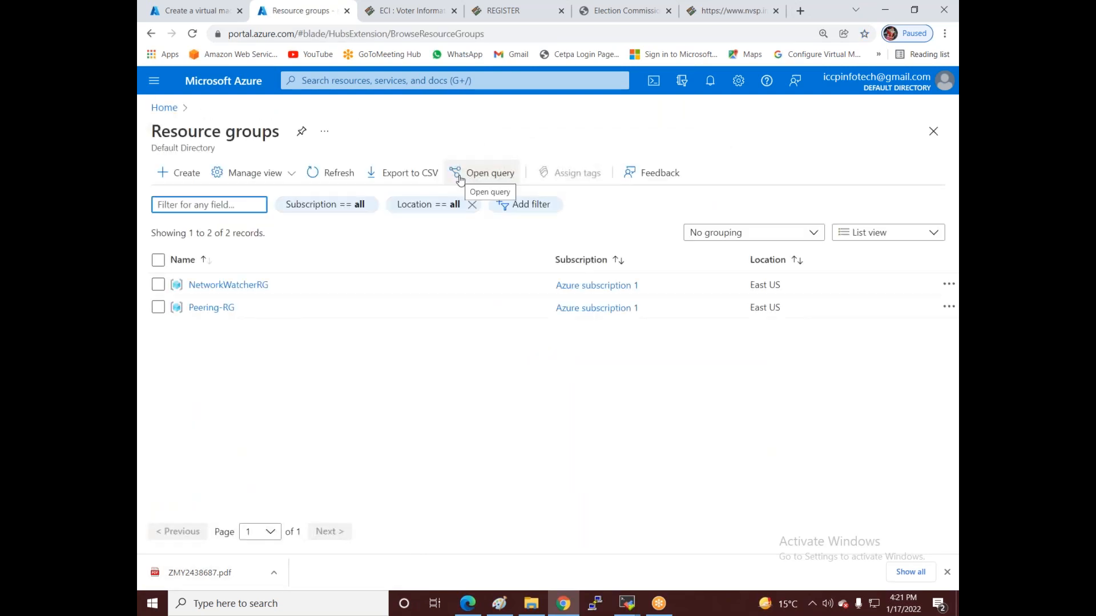
- Create resource group india-rg in Central India and return to the VM form tab
left_click(178, 173)
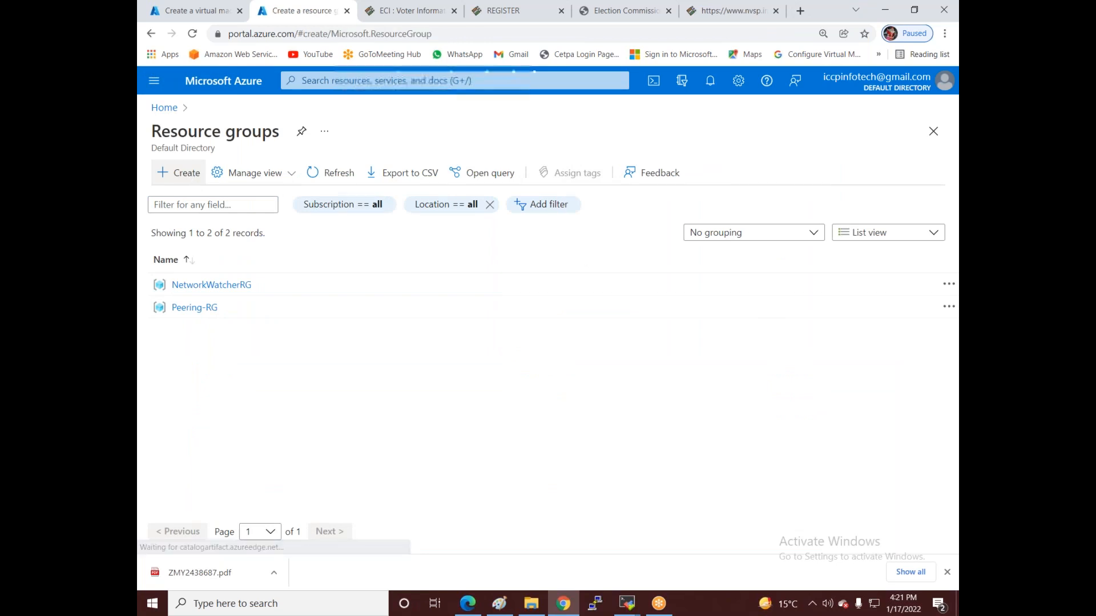
left_click(387, 307)
type("india-rg")
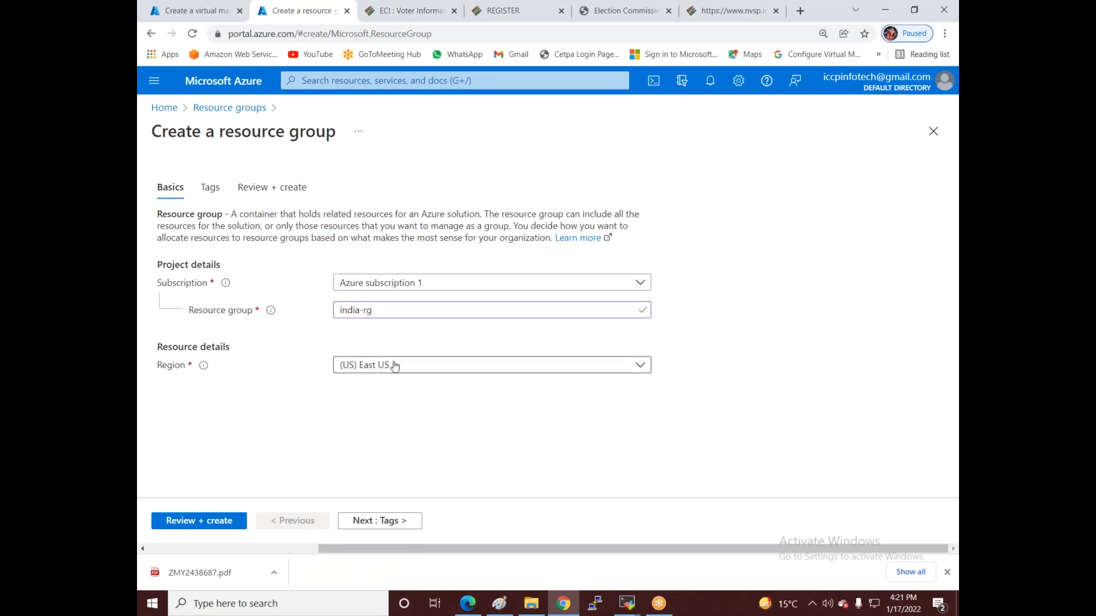
left_click(418, 365)
scroll(406, 245, "down", 2)
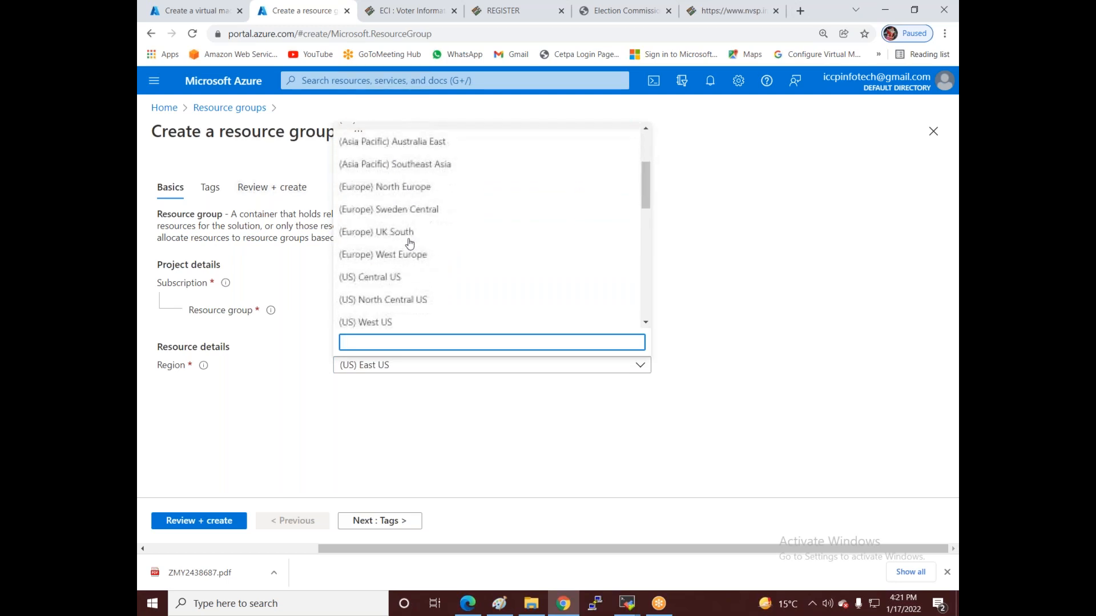
scroll(425, 290, "down", 3)
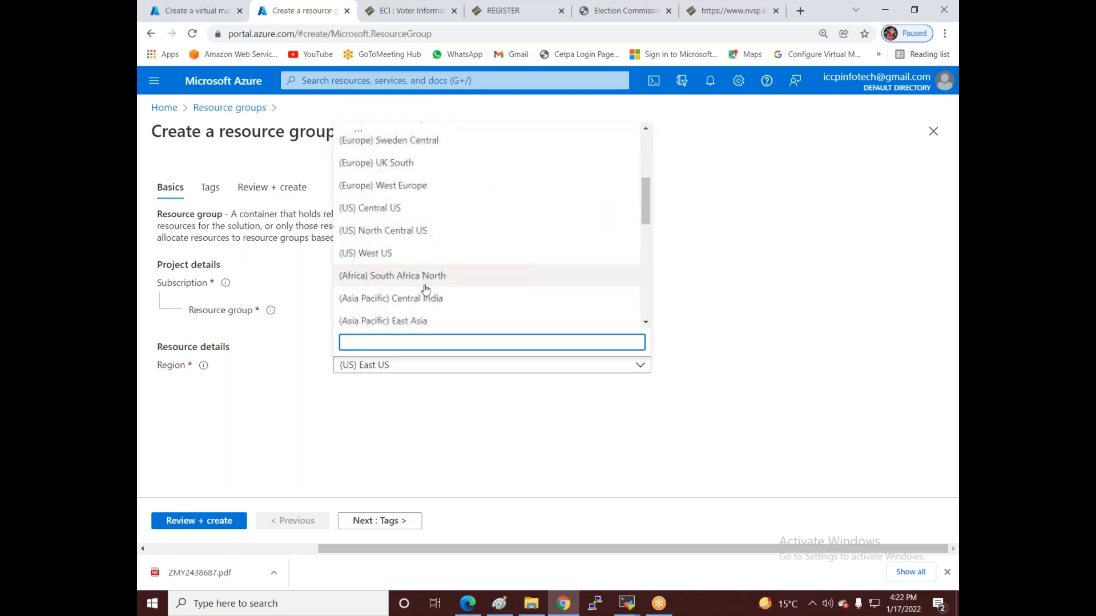
left_click(431, 240)
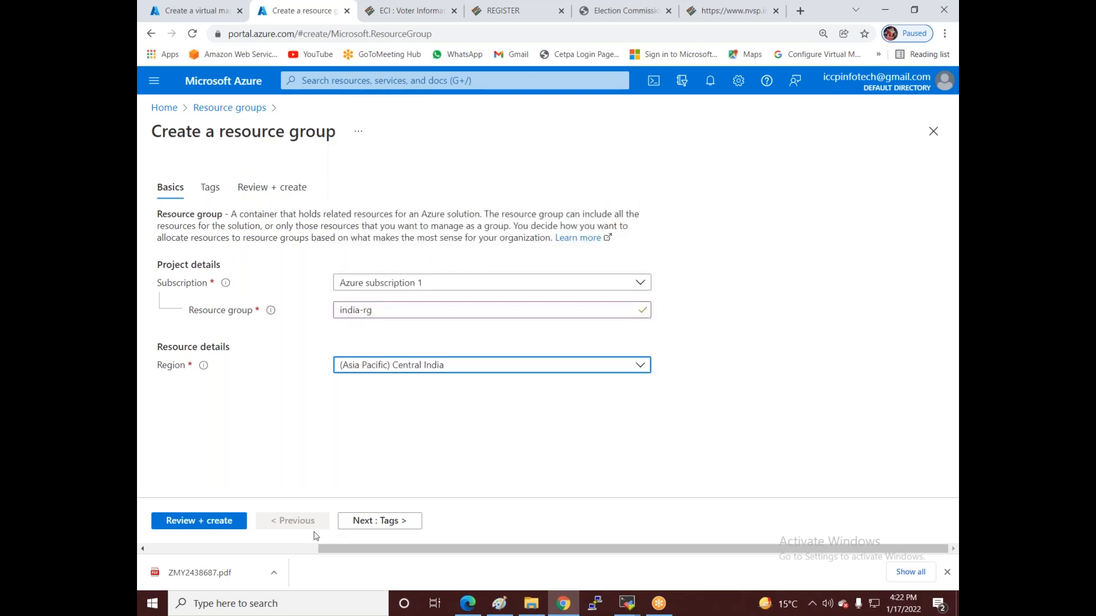
left_click(213, 523)
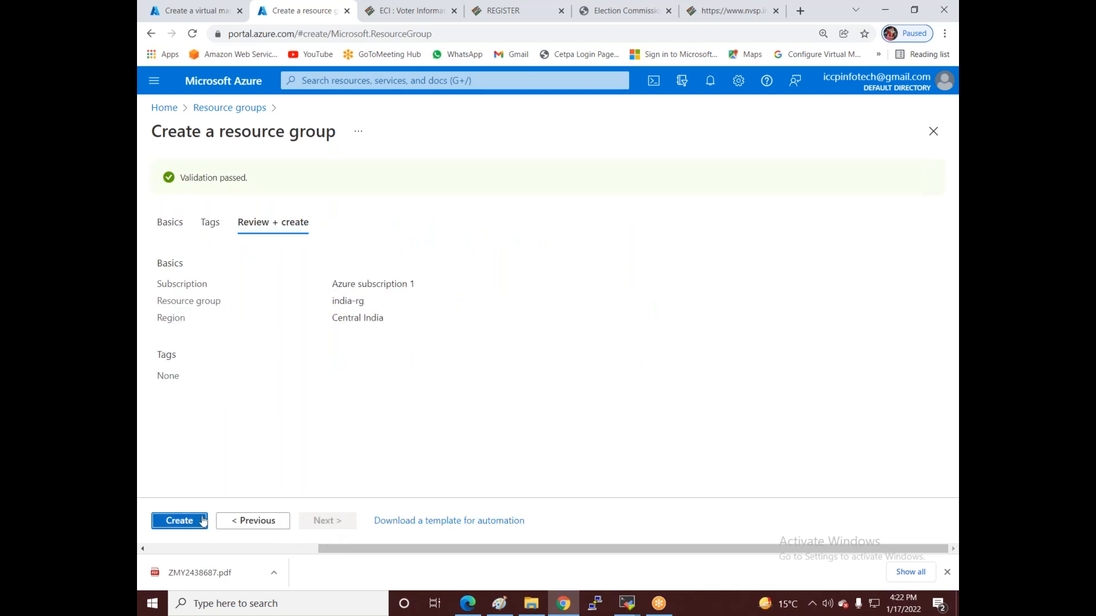
left_click(211, 522)
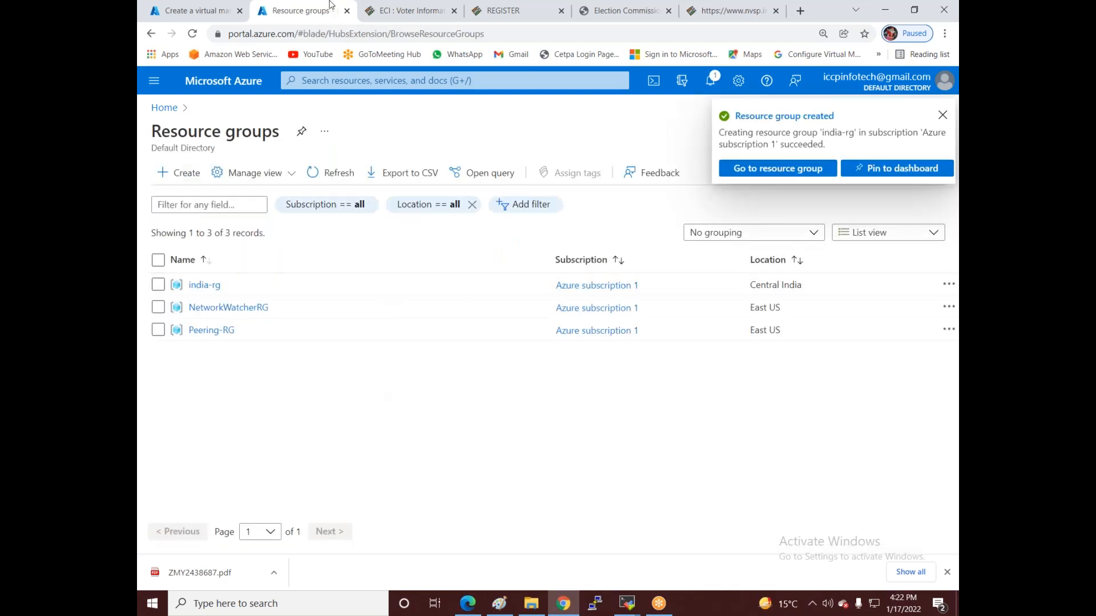
left_click(191, 10)
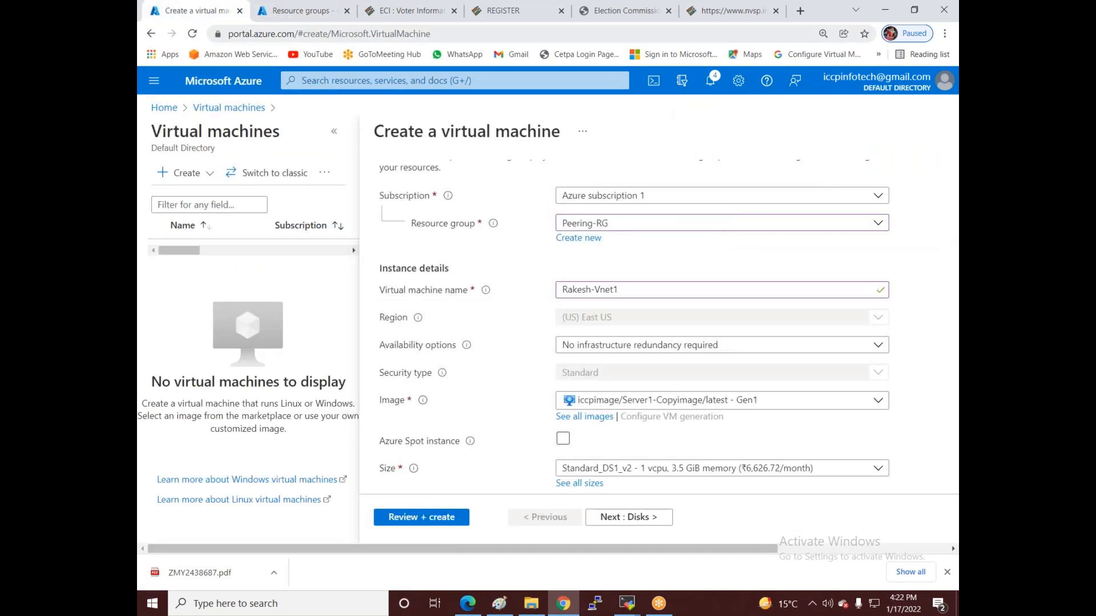
- Reload the VM form, place the machine in india-rg, and name it Rakesh-Vnet1
left_click(193, 33)
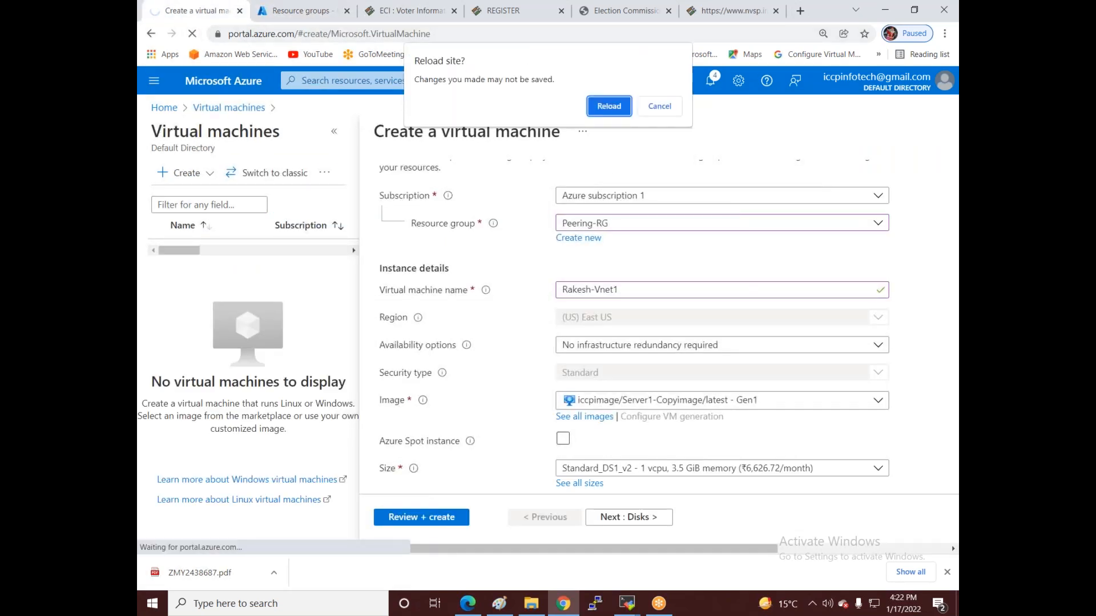
left_click(608, 106)
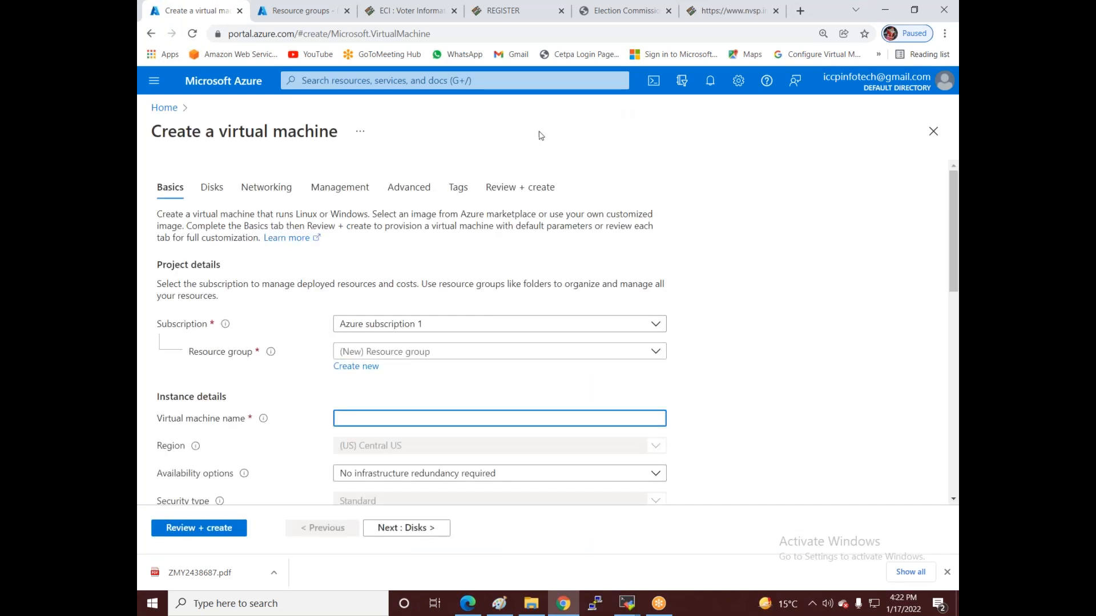
left_click(413, 355)
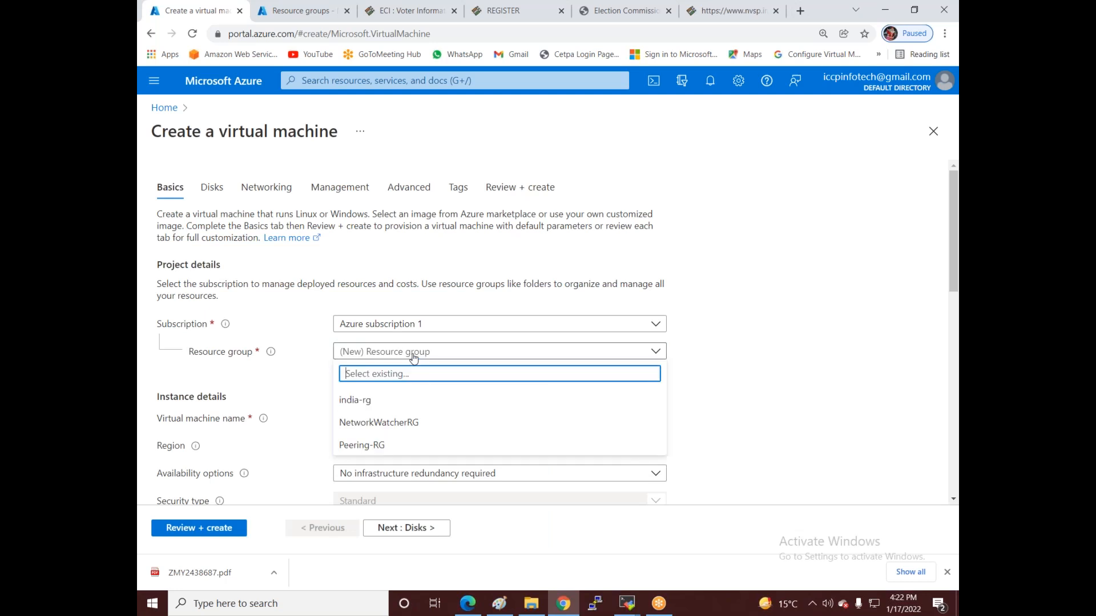
left_click(374, 400)
scroll(609, 377, "down", 3)
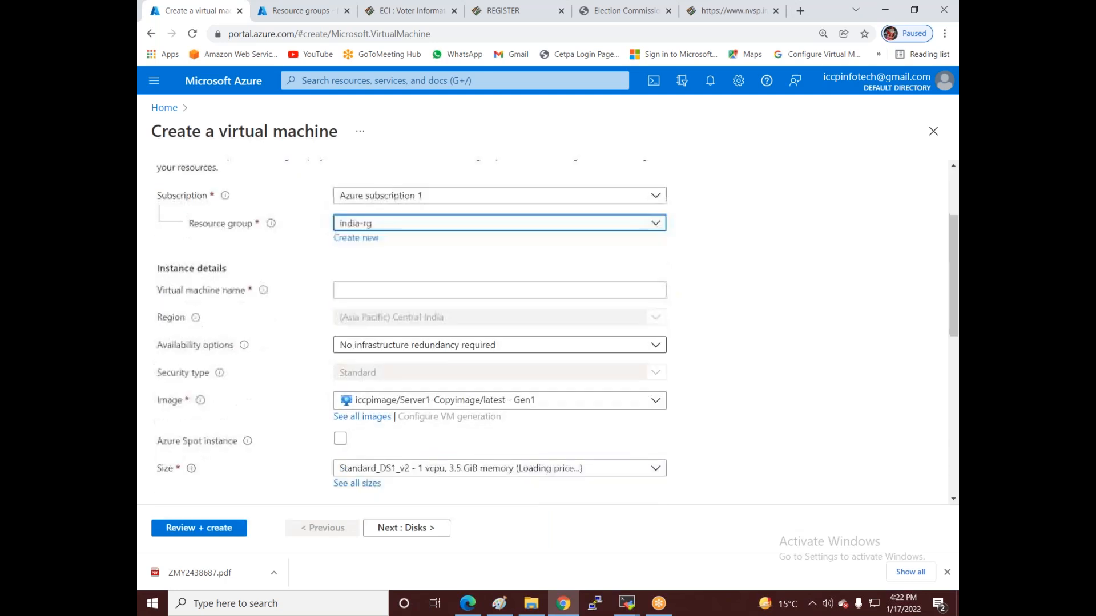
left_click(375, 288)
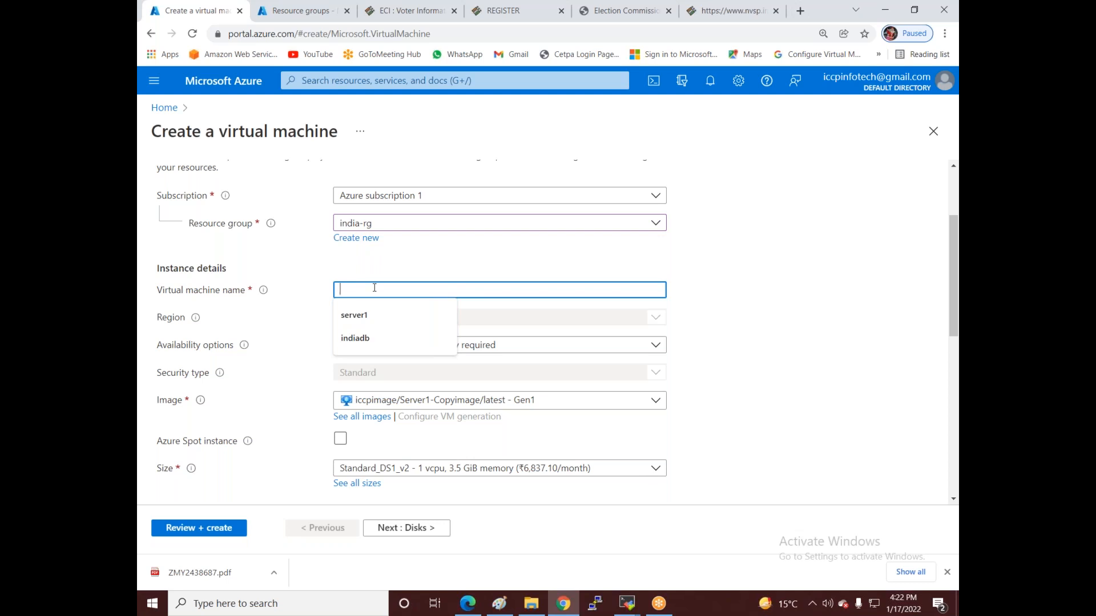
type("Rakesh-")
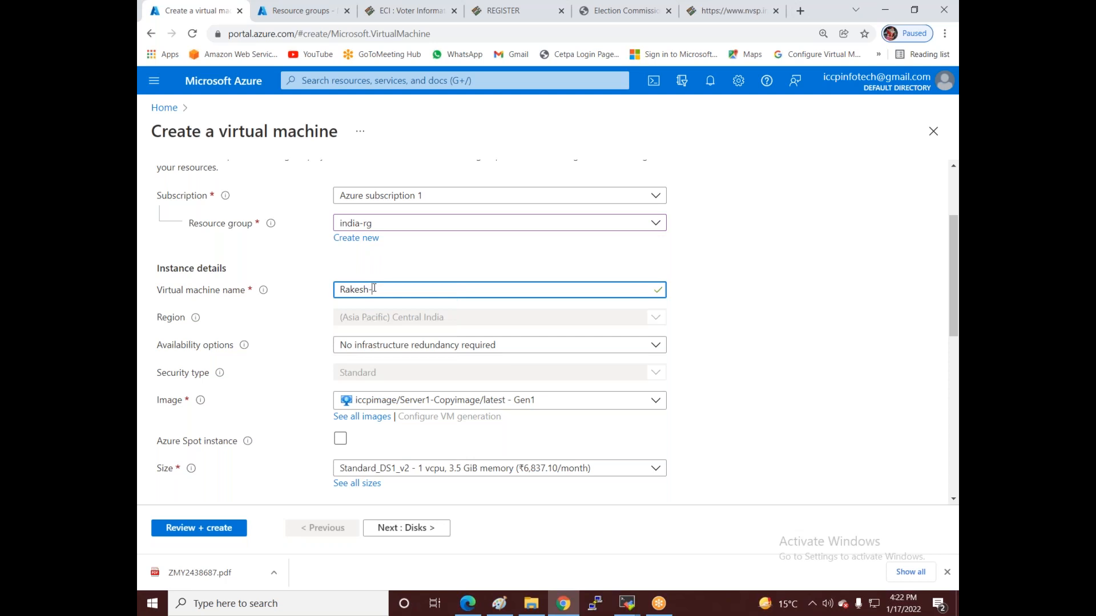
type("Vnet1")
- Keep no infrastructure redundancy and select the Windows Server 2012 R2 Datacenter - Gen2 image
left_click(422, 348)
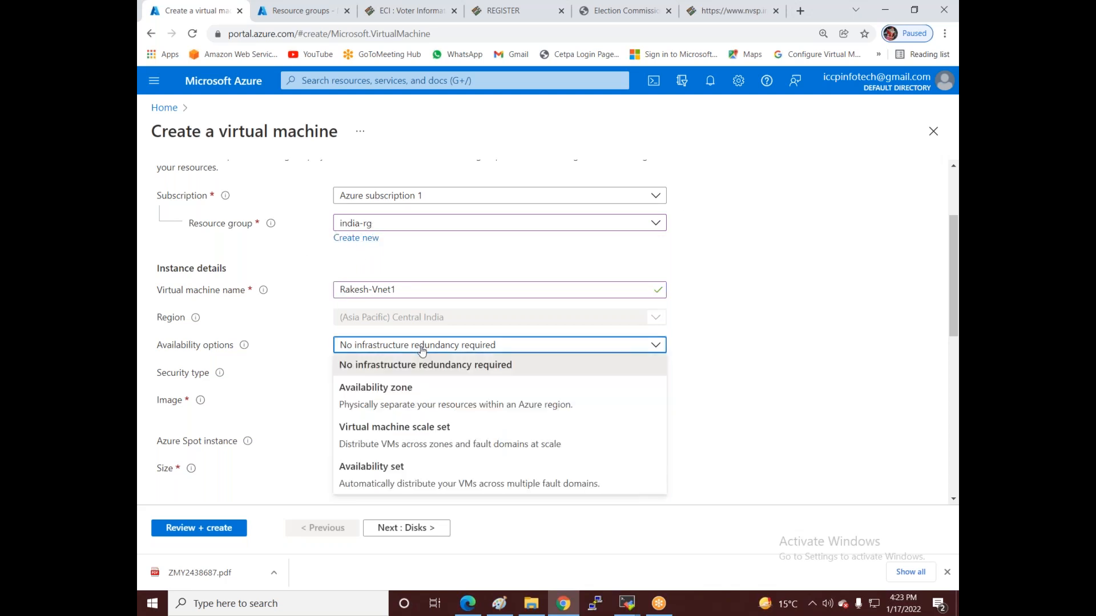
left_click(371, 369)
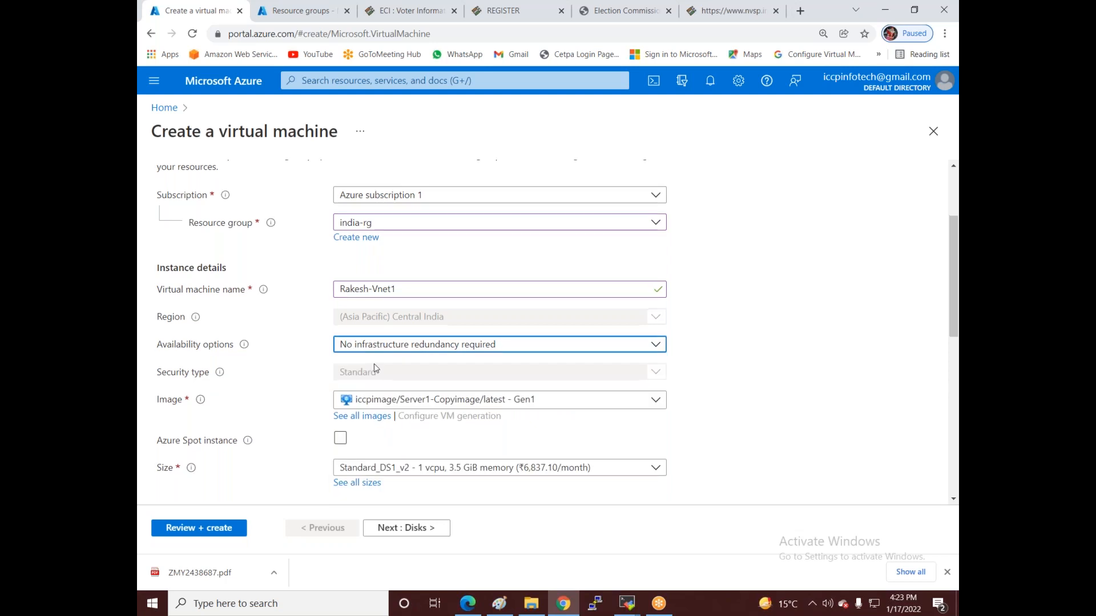
scroll(371, 370, "down", 2)
left_click(449, 274)
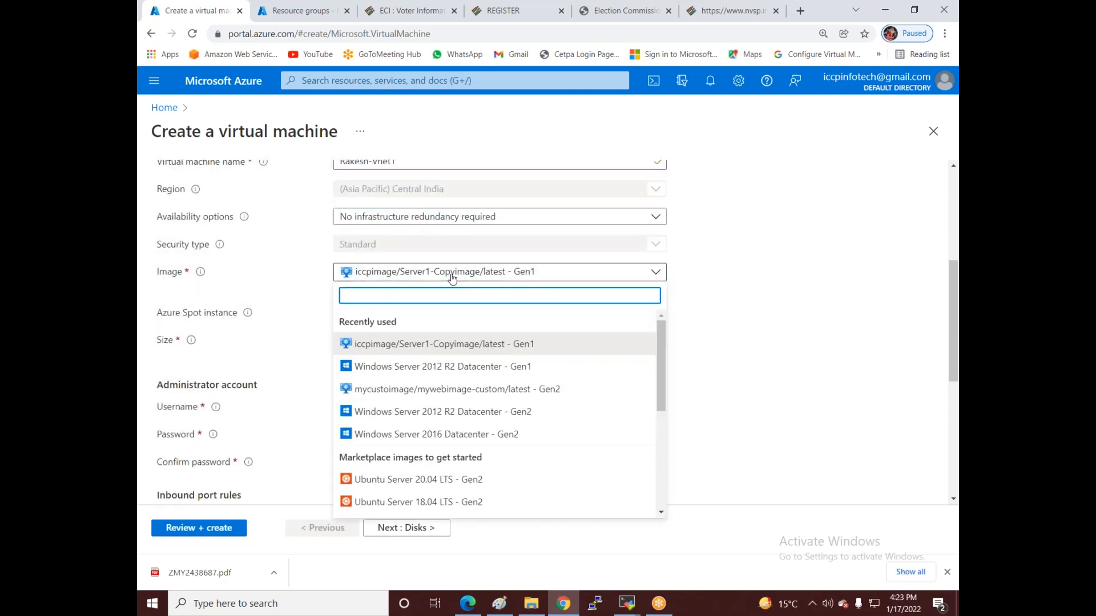
left_click(429, 412)
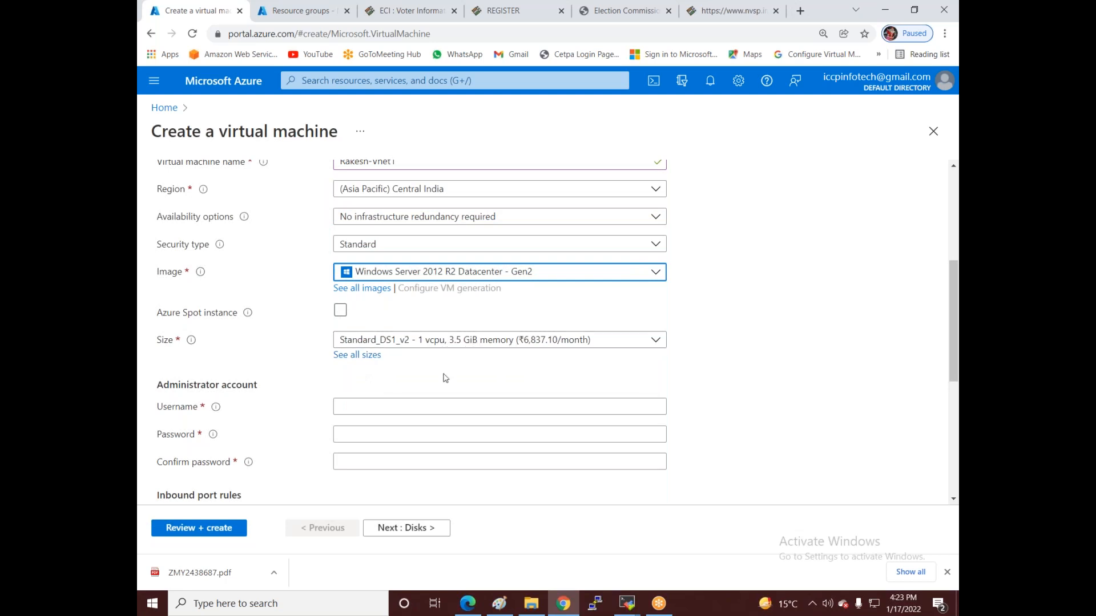
- Enter the administrator username, then a password and matching confirmation
left_click(410, 407)
type("icc")
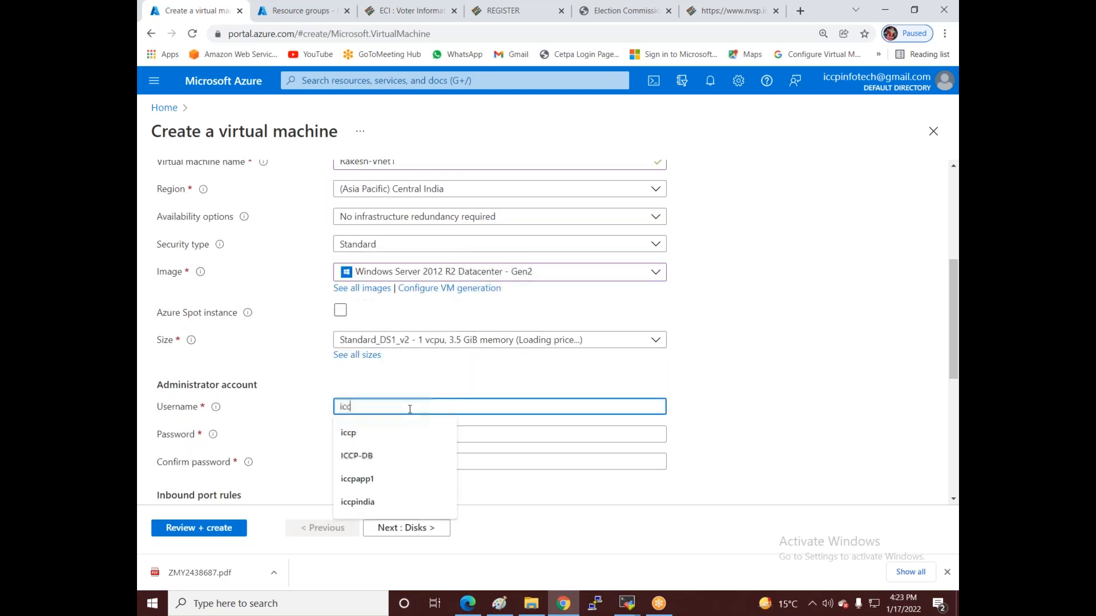
type("pinfote")
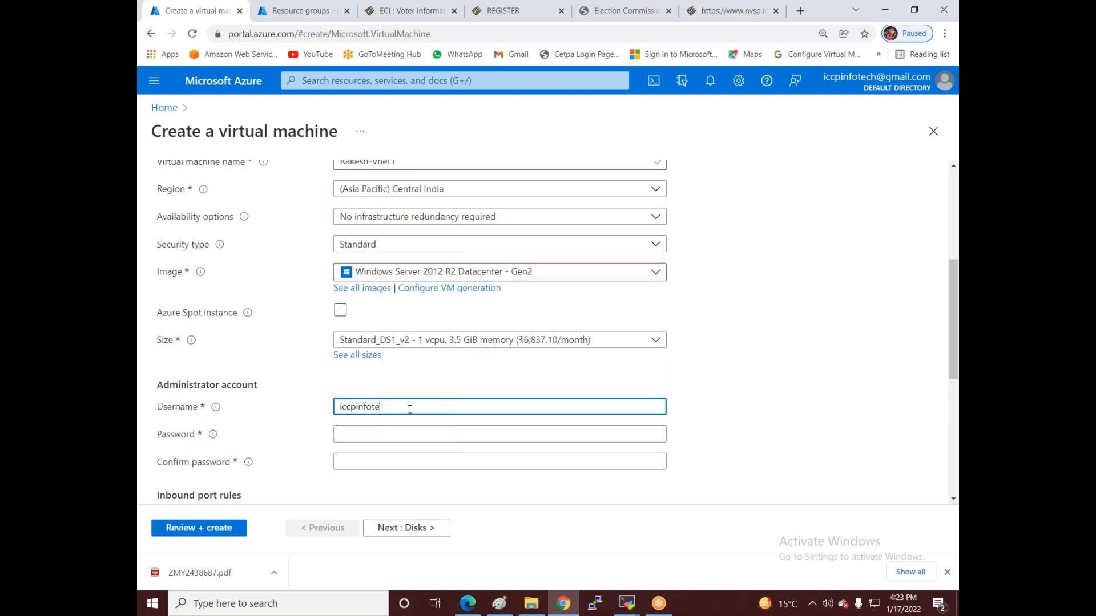
type("ch")
left_click(401, 439)
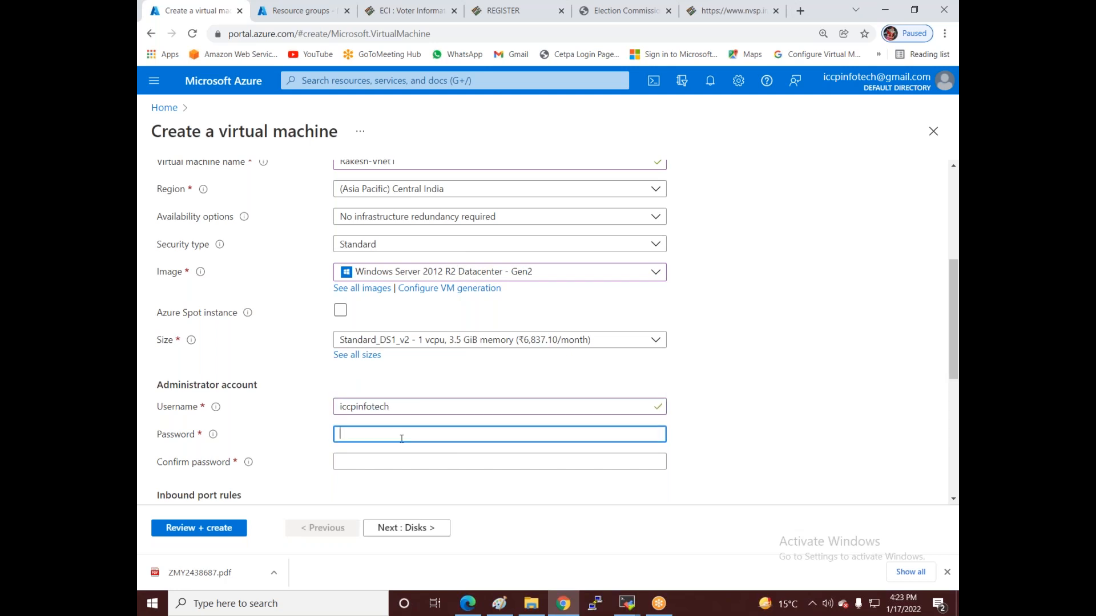
type("•••••")
left_click(381, 462)
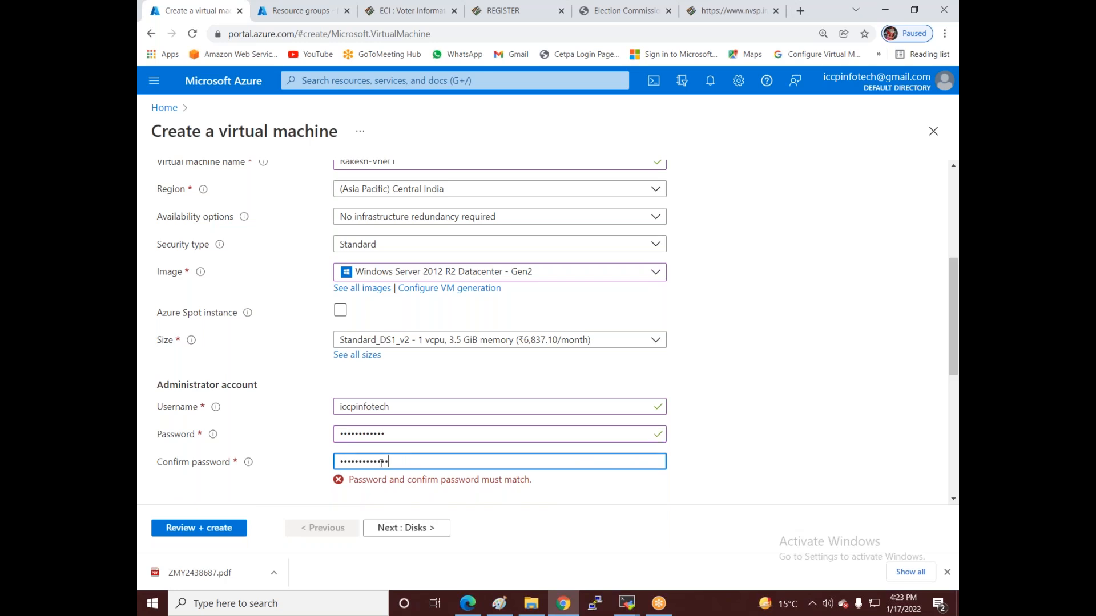
left_click_drag(406, 436, 239, 420)
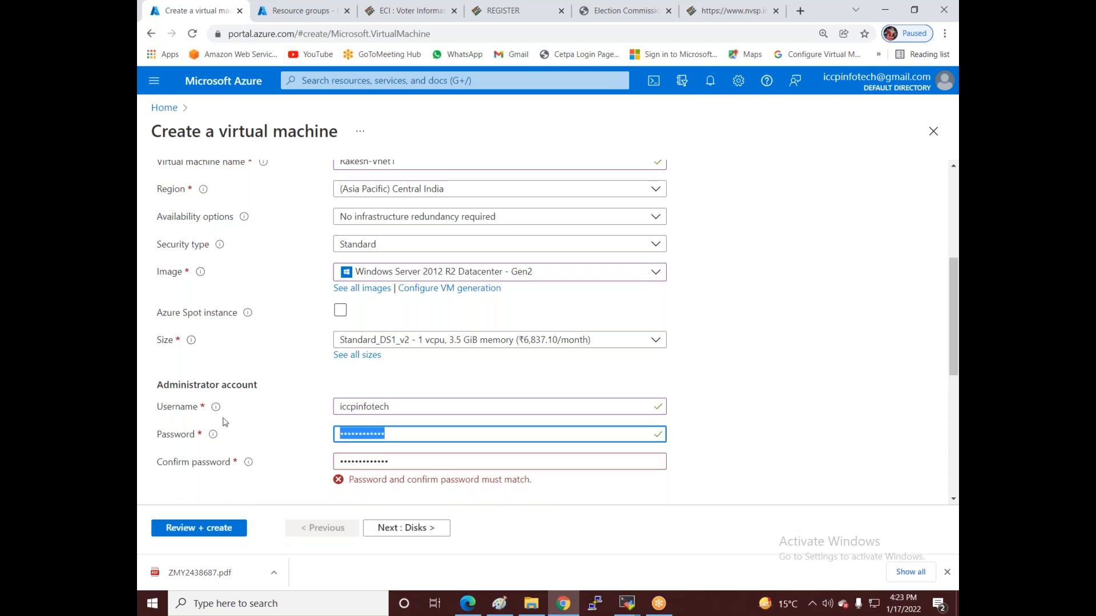
type("••••")
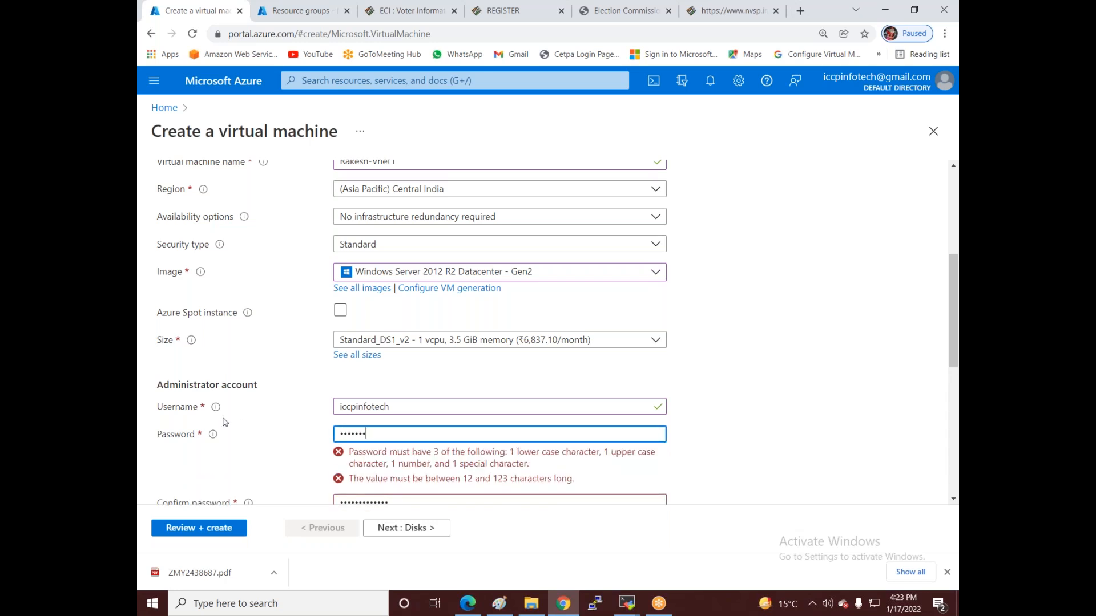
type("•••")
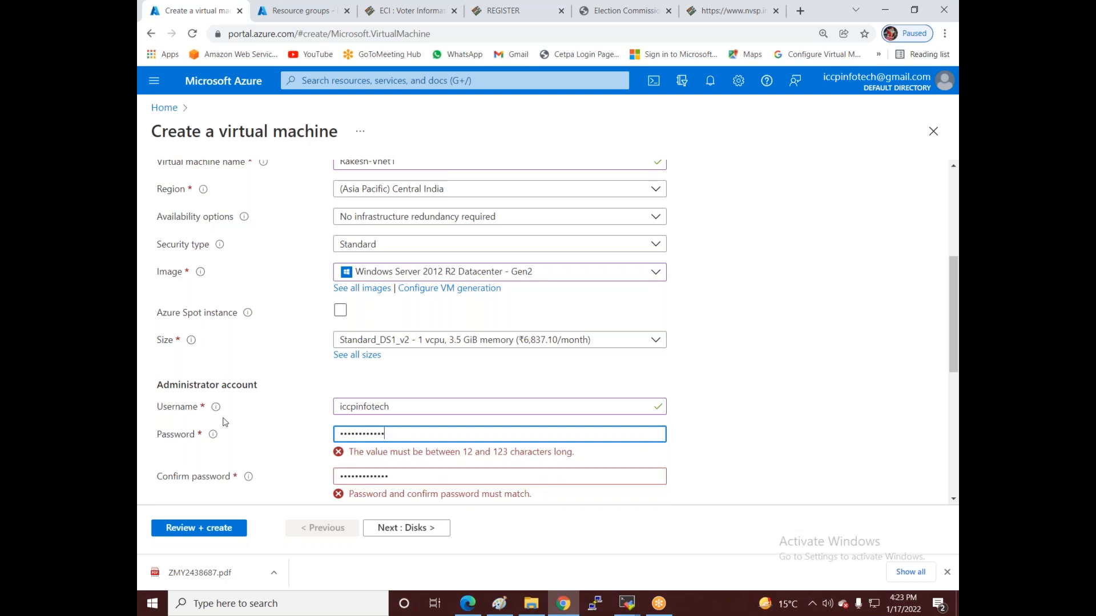
left_click_drag(399, 464, 285, 465)
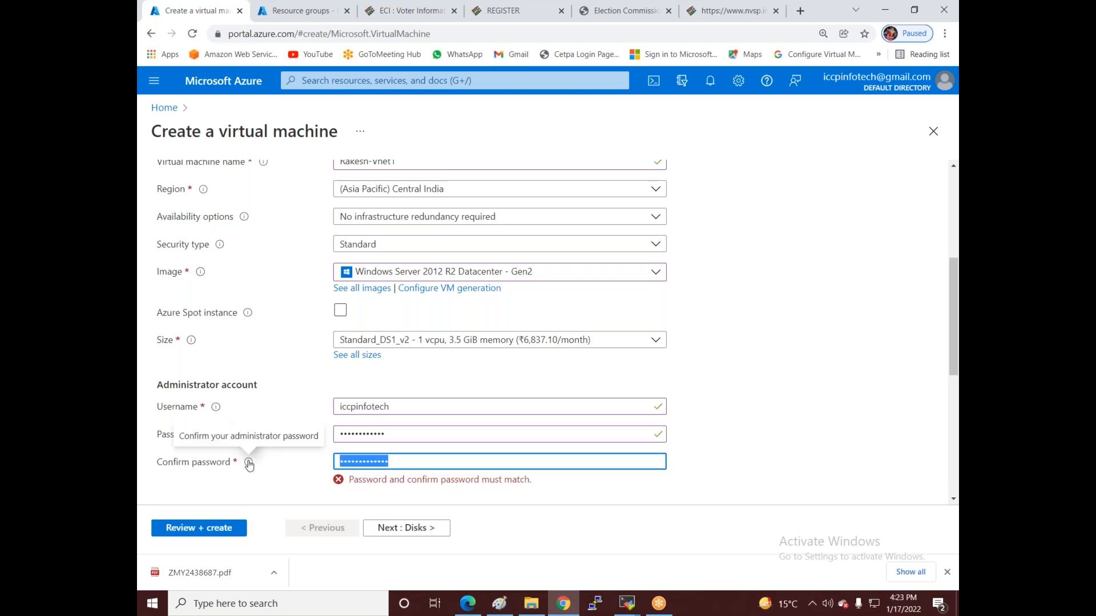
type("••")
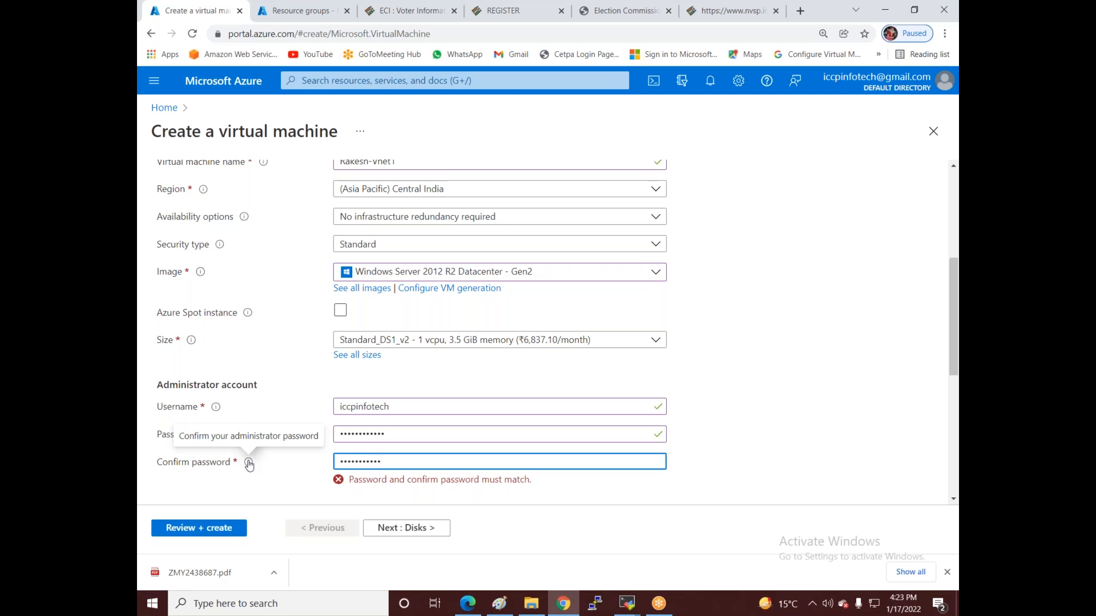
left_click(450, 485)
- Allow HTTP (80), HTTPS (443) and SSH (22) as additional inbound ports
scroll(450, 482, "down", 3)
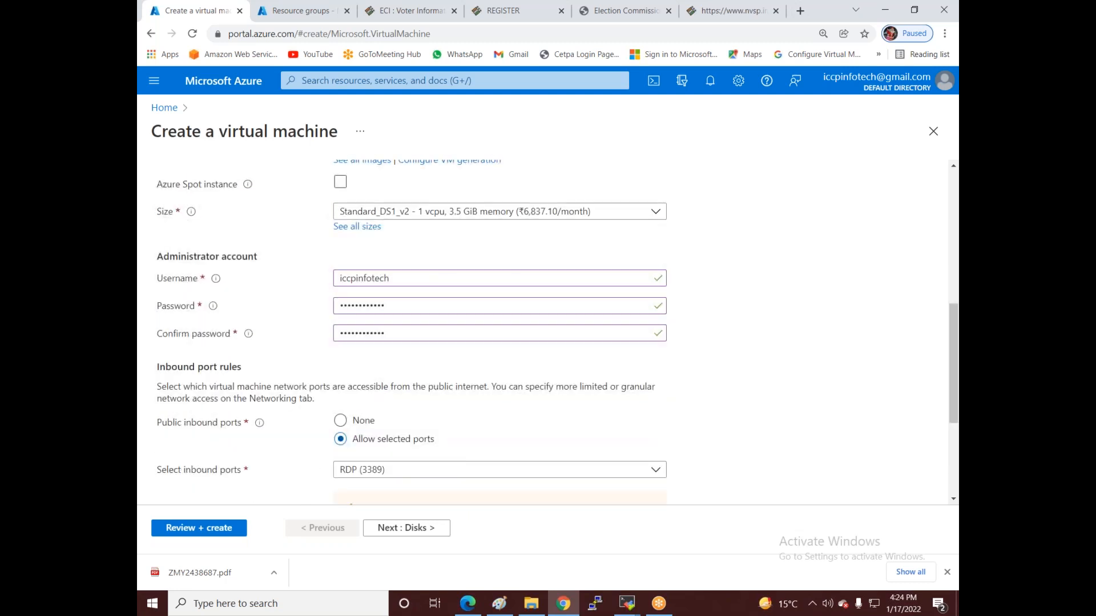
left_click(382, 470)
left_click(346, 383)
left_click(344, 407)
left_click(345, 429)
left_click(304, 437)
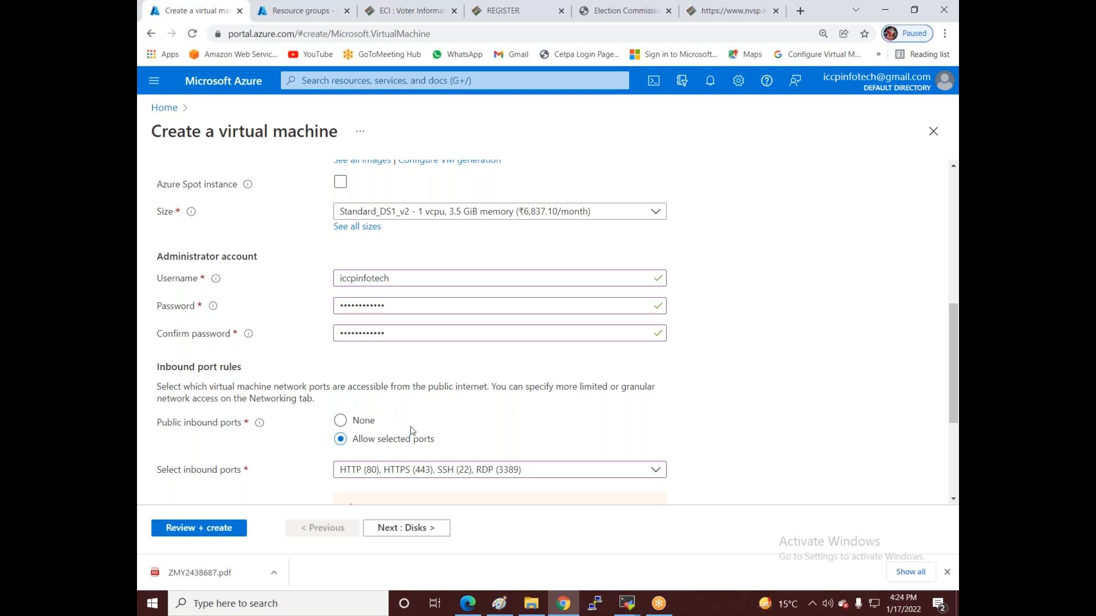
- Advance to Networking, review the default 10.1.0.0/24 subnet on india-rg-vnet, then go Home
scroll(411, 430, "down", 3)
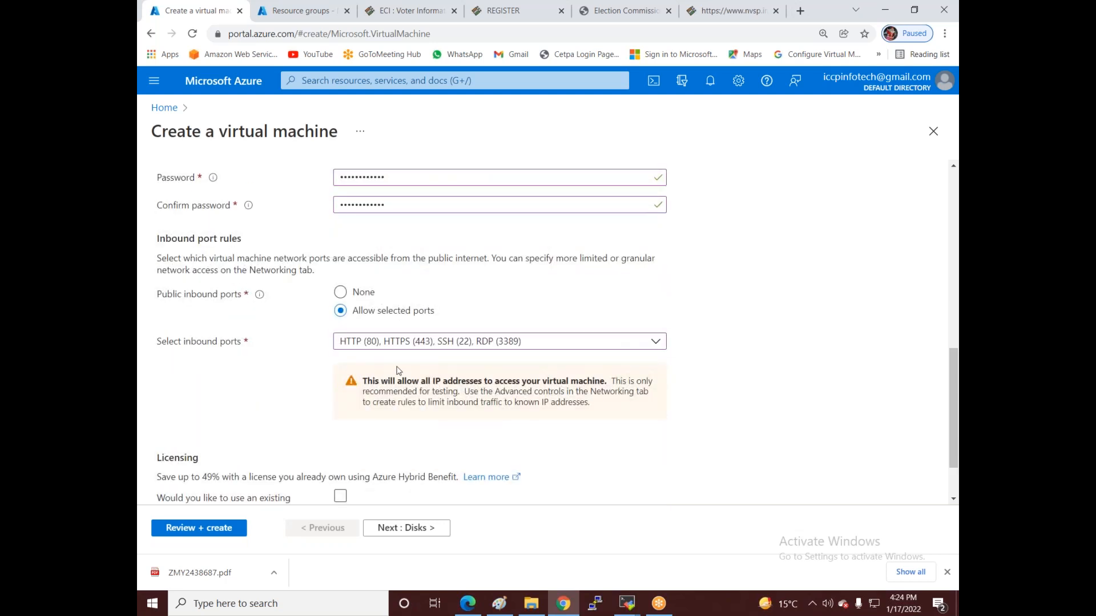
scroll(405, 400, "down", 2)
left_click(403, 526)
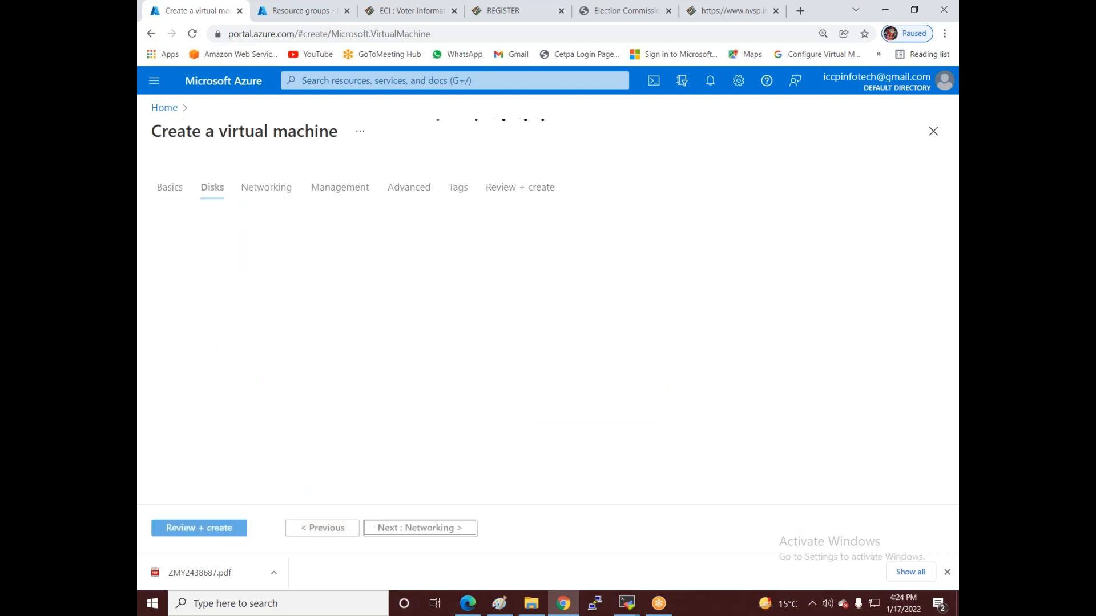
left_click(388, 526)
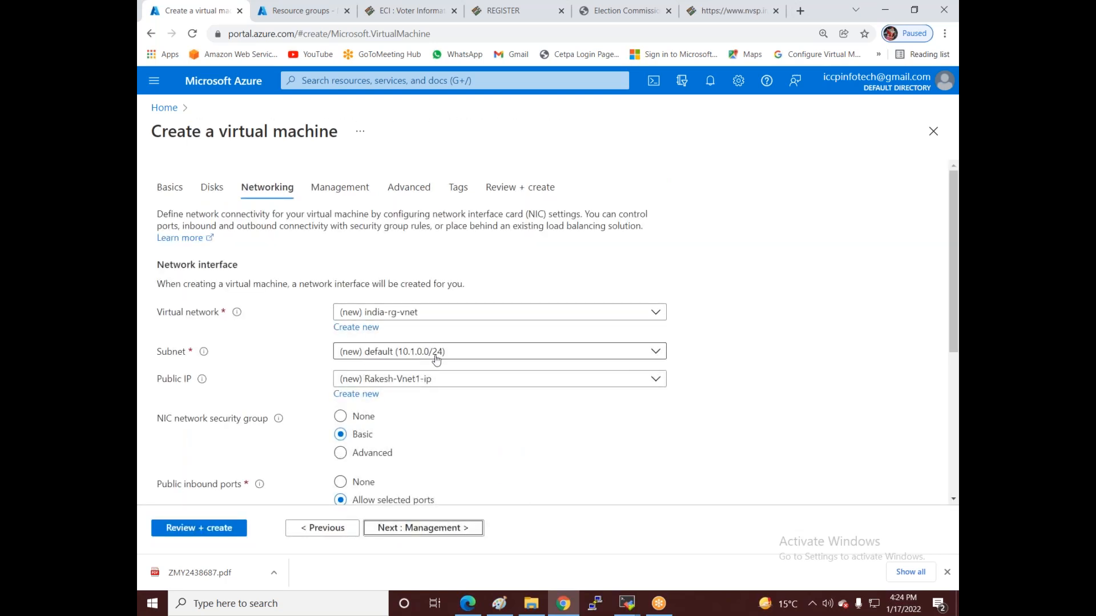
left_click(463, 355)
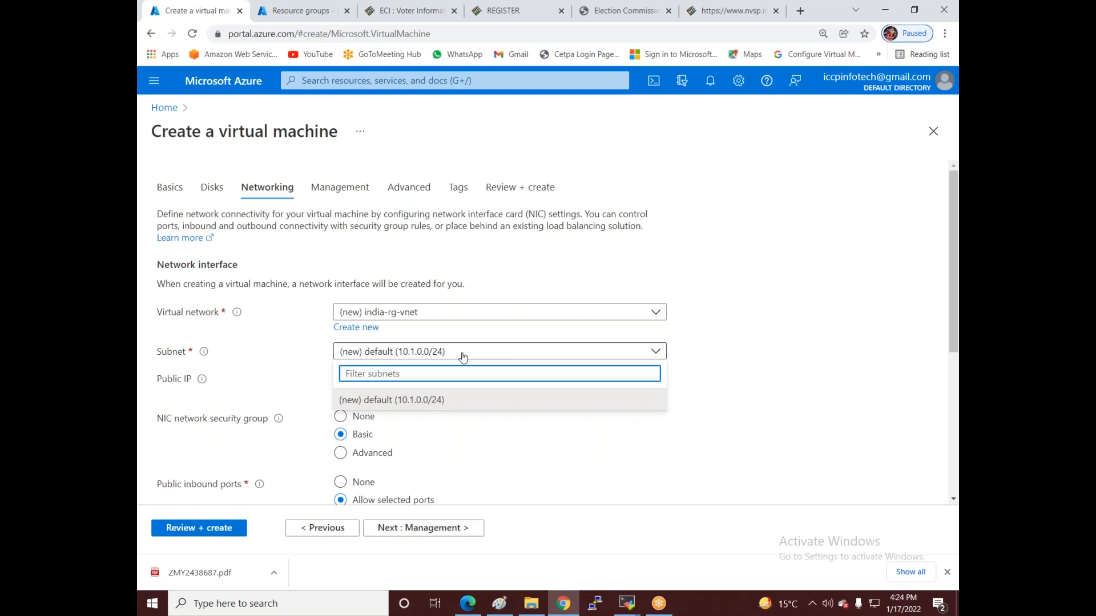
left_click(457, 400)
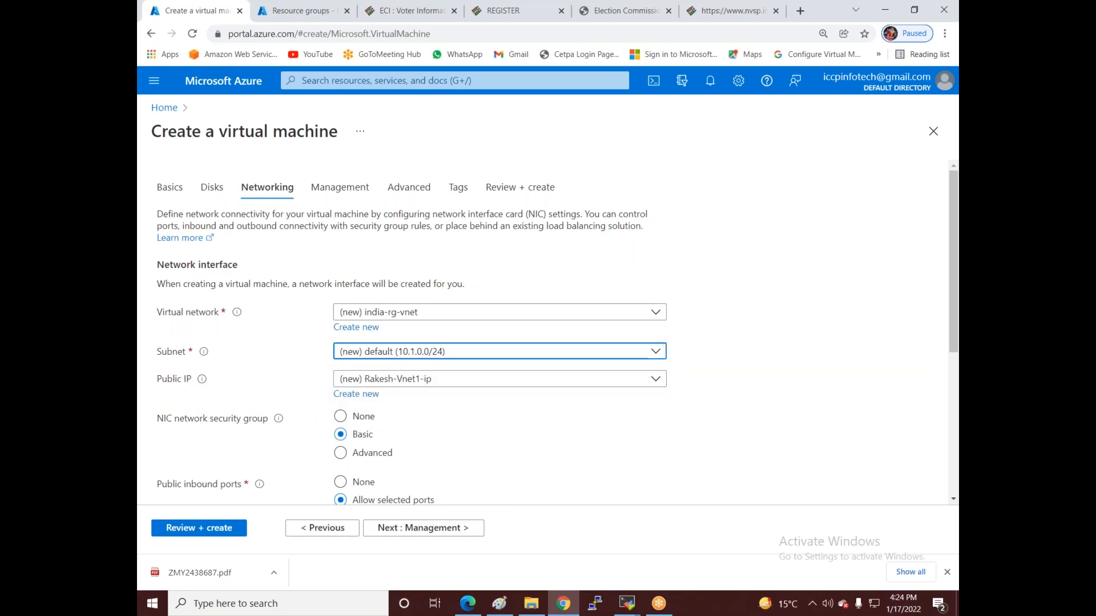
scroll(500, 274, "down", 3)
left_click(469, 227)
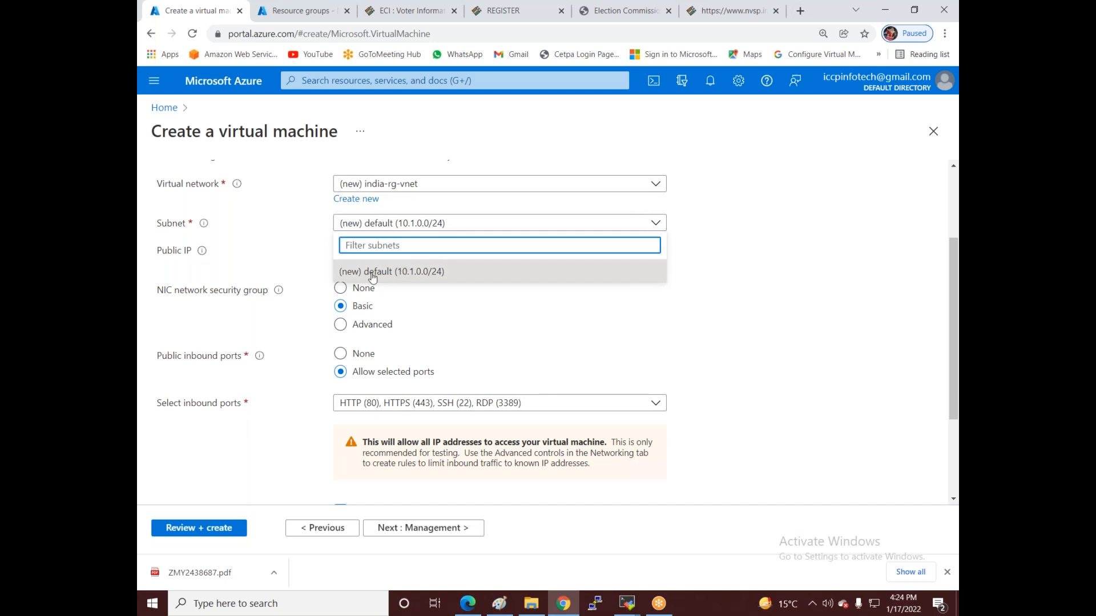
left_click(158, 110)
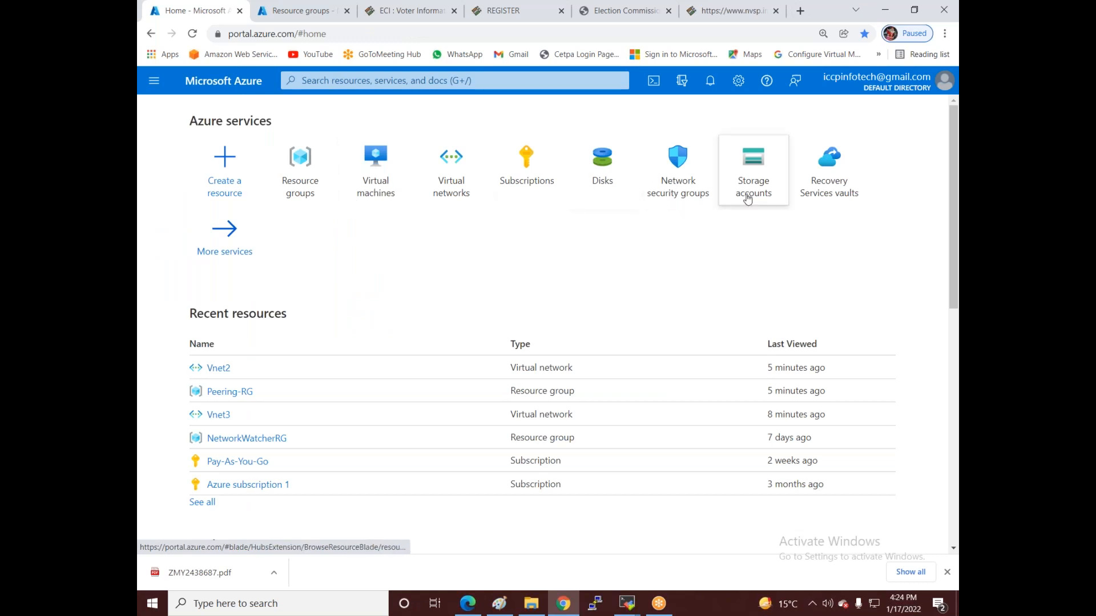
- Confirm no virtual machines exist, then list Vnet1, Vnet2 and Vnet3 under Virtual networks
left_click(384, 194)
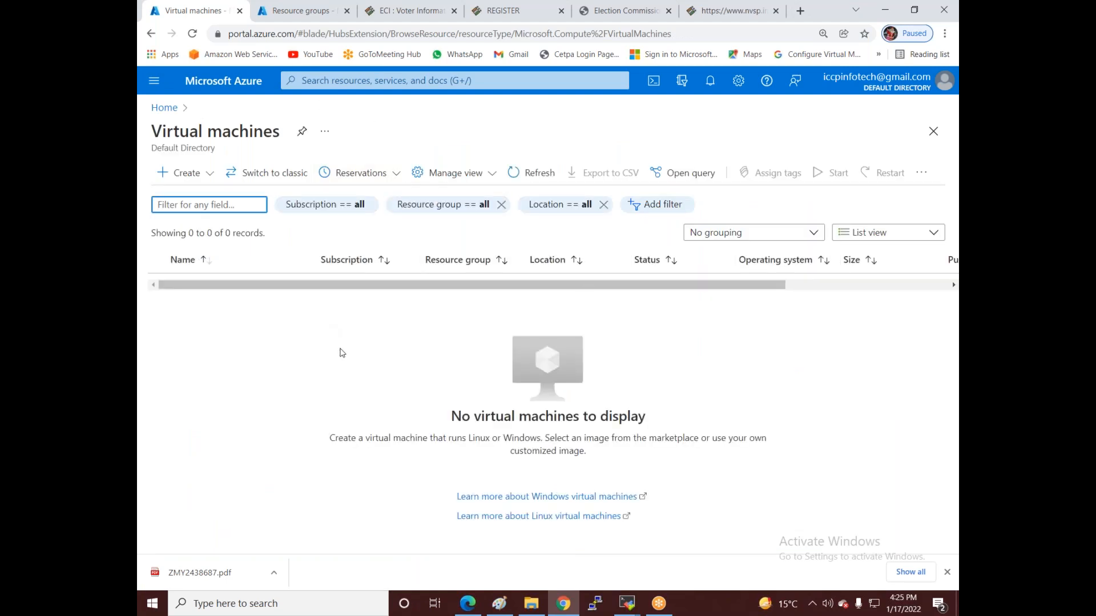
left_click(164, 107)
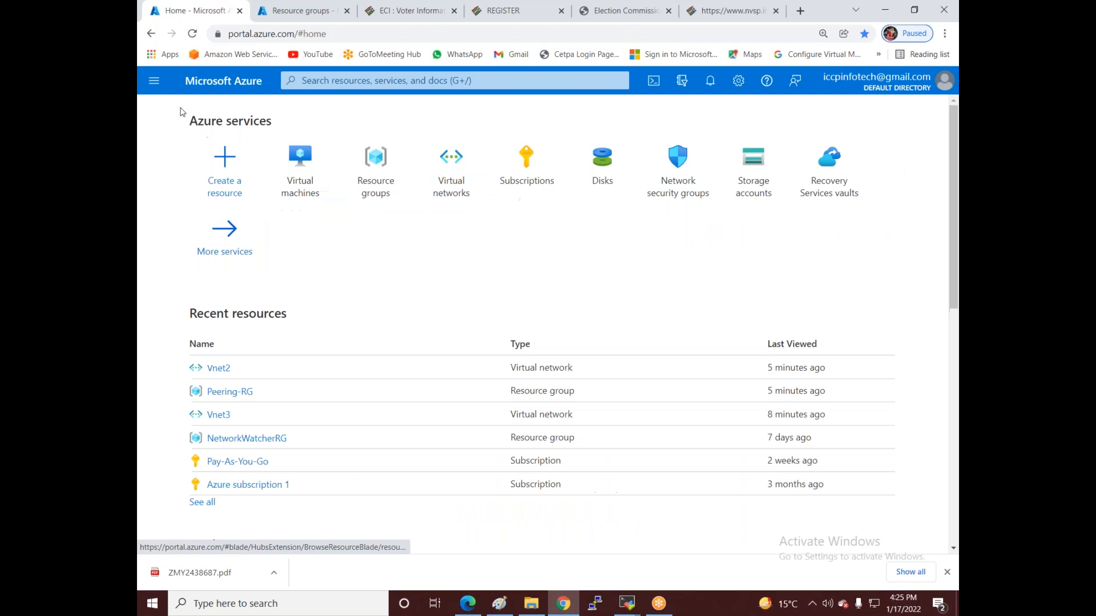
left_click(450, 187)
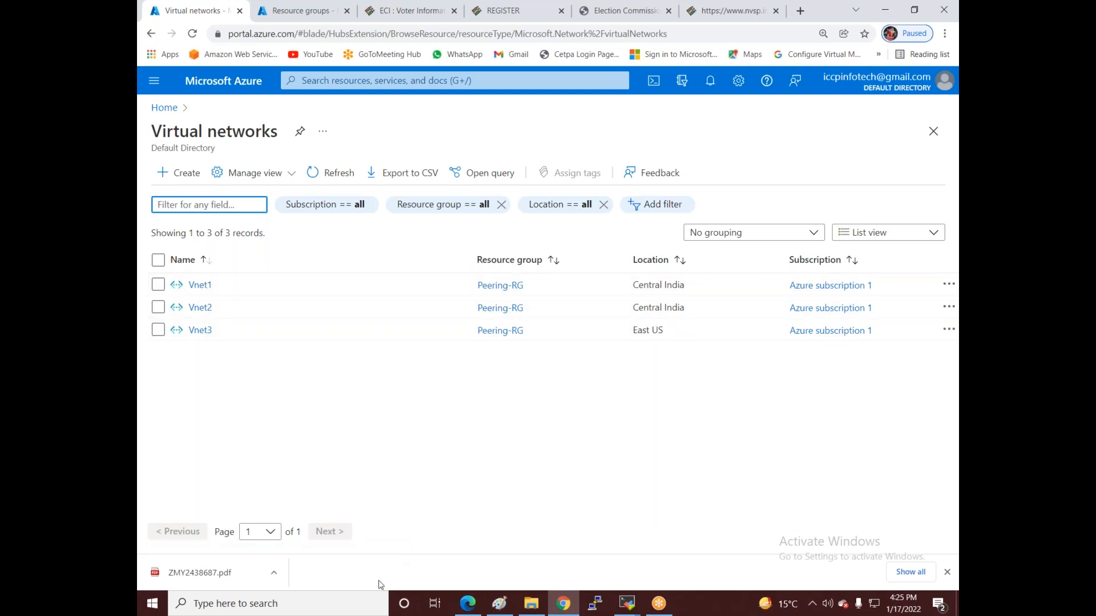
- Delete the Vnet1 virtual network from Peering-RG
left_click(948, 285)
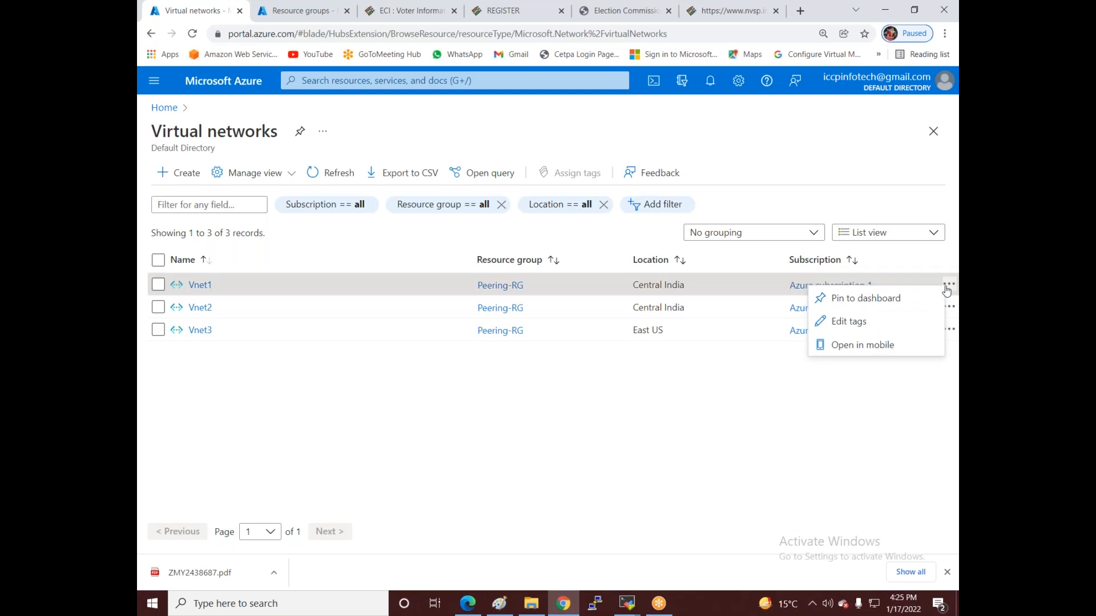
left_click(809, 406)
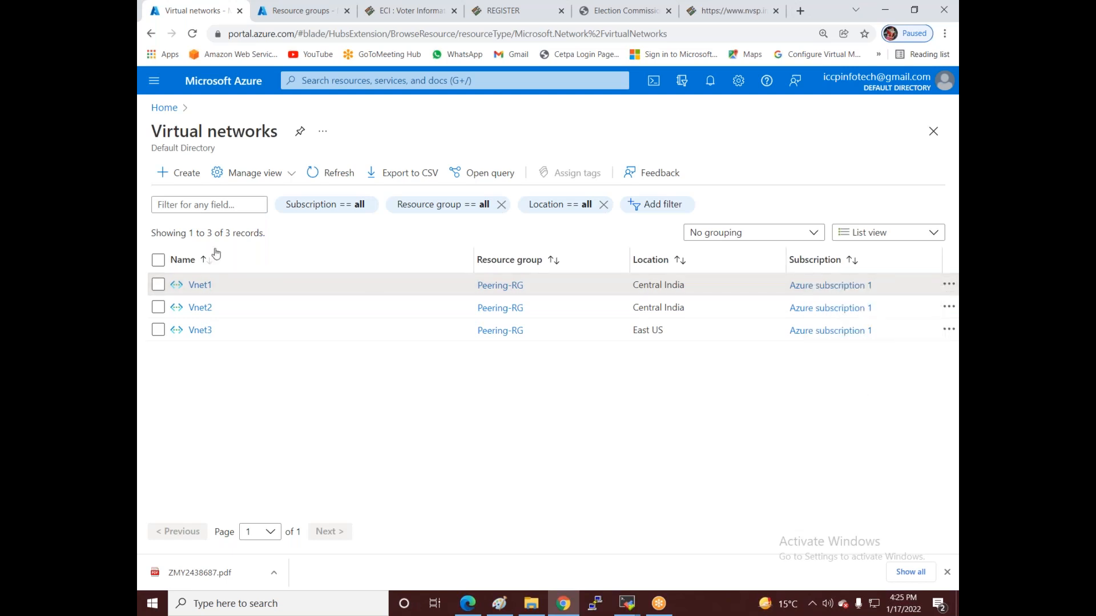
left_click(201, 288)
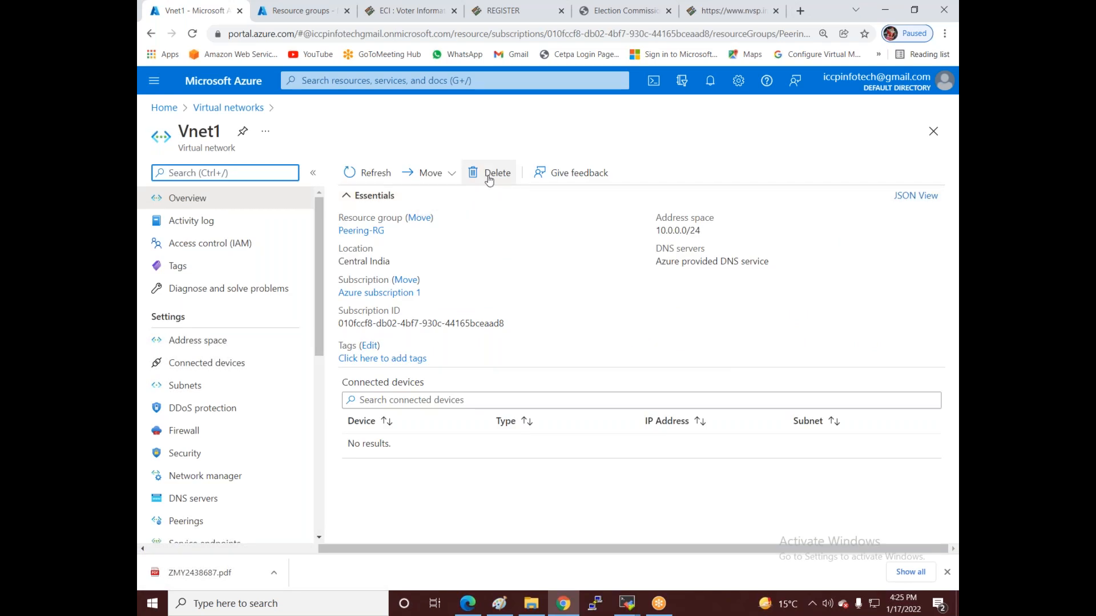
left_click(489, 179)
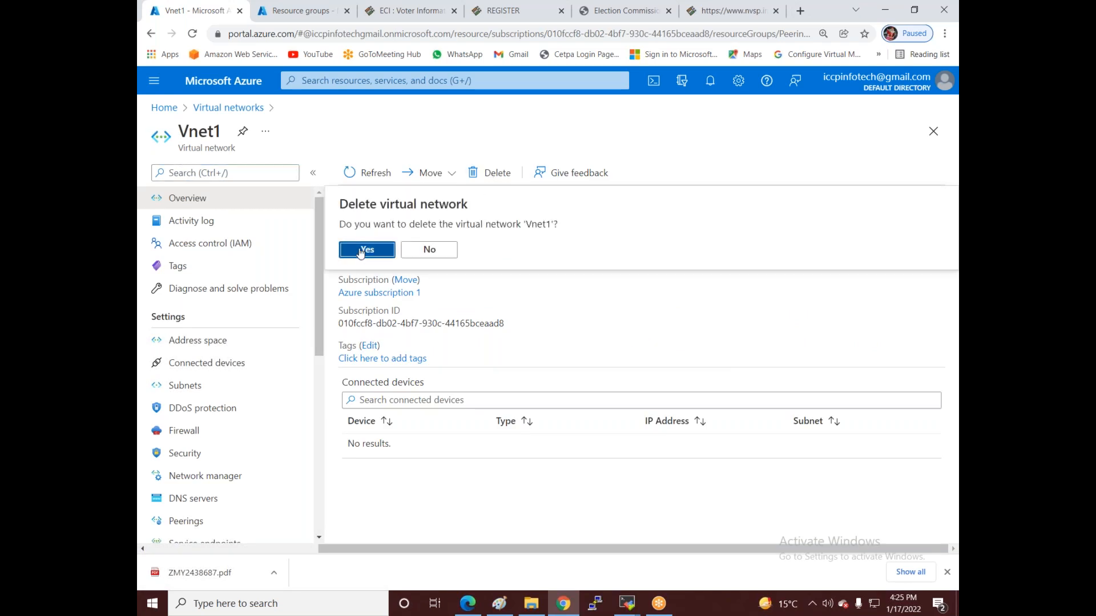
left_click(360, 251)
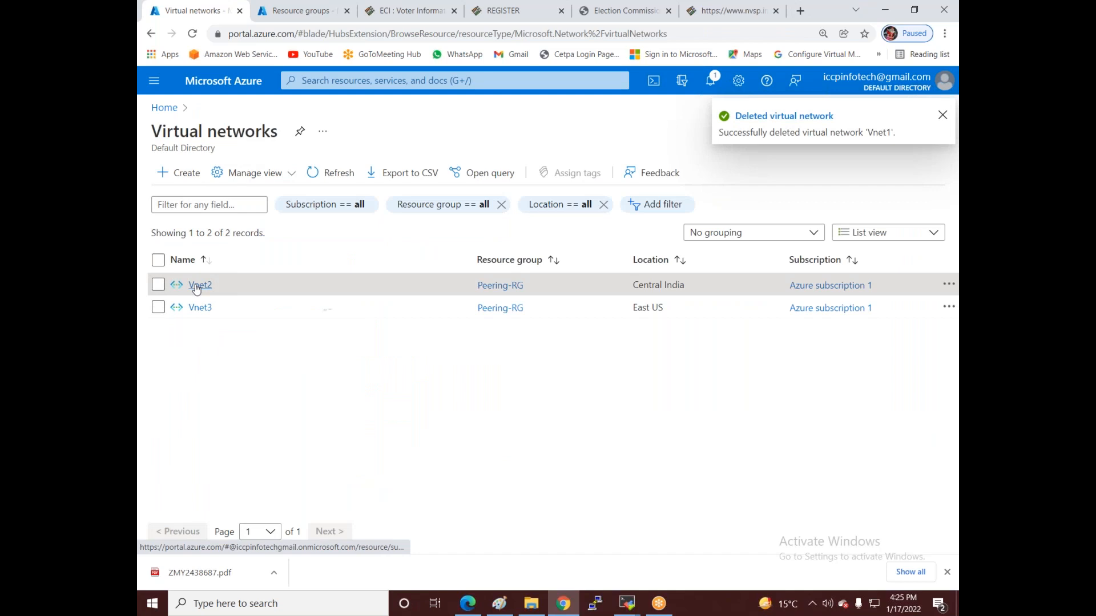
- Delete Vnet2 as well and return to the portal home page
left_click(197, 285)
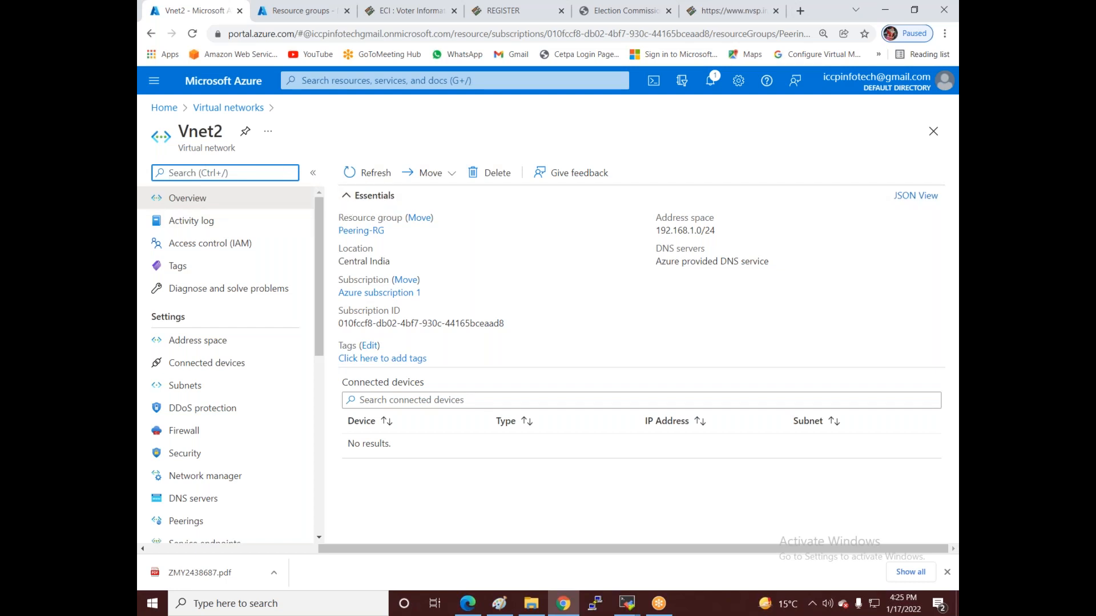
left_click(505, 180)
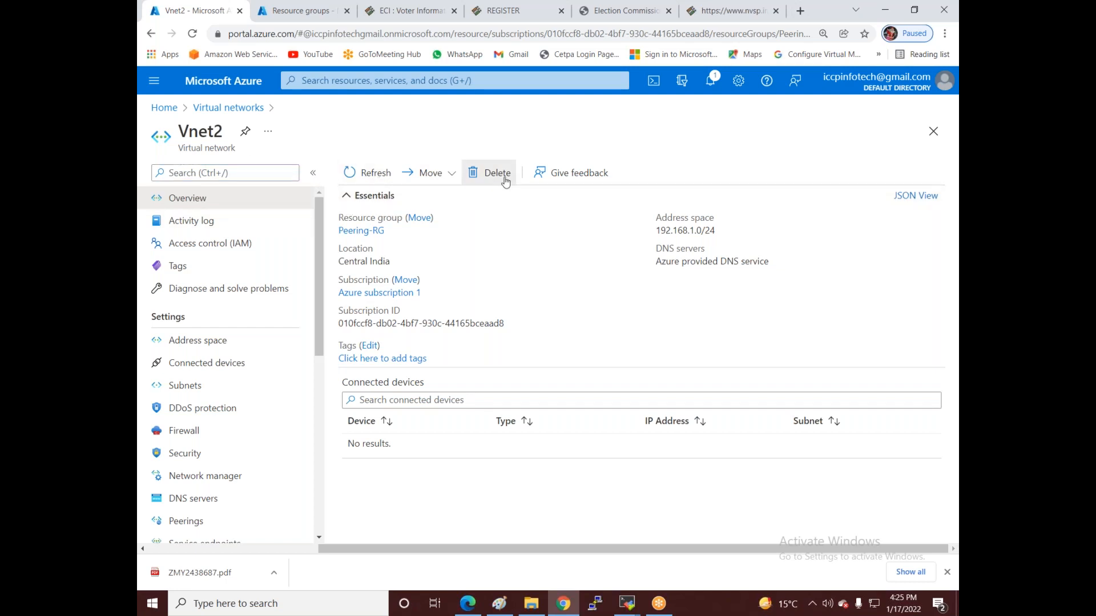
left_click(351, 239)
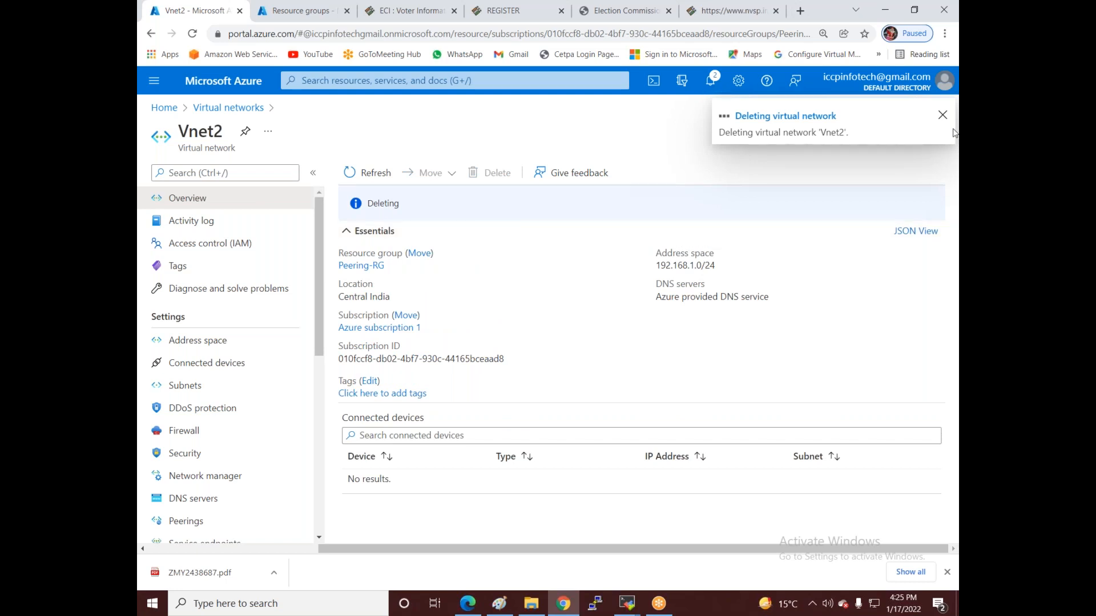
left_click(942, 115)
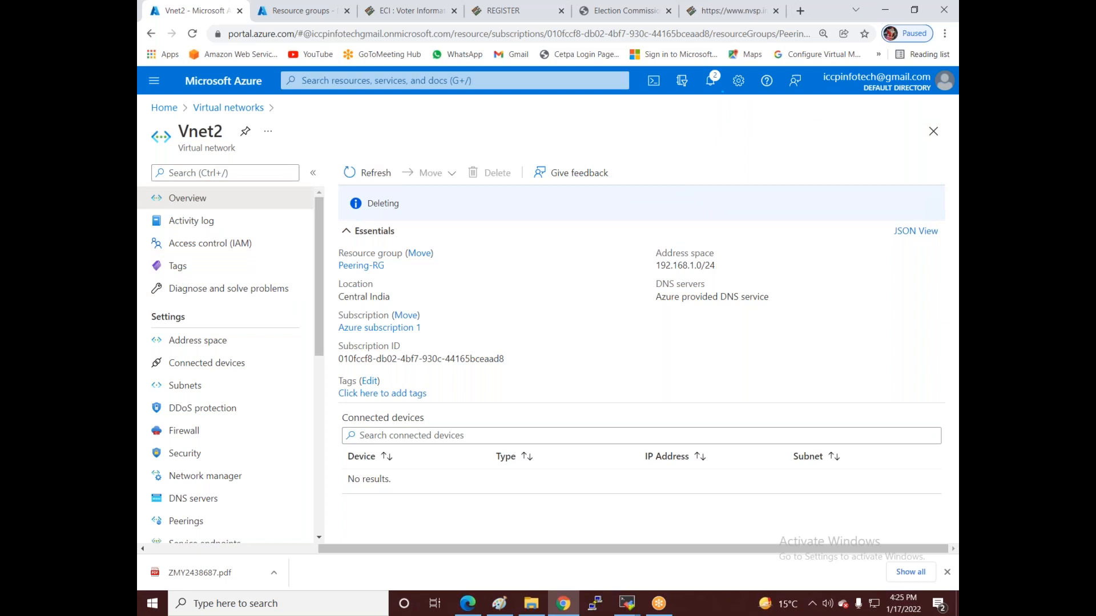
left_click(165, 109)
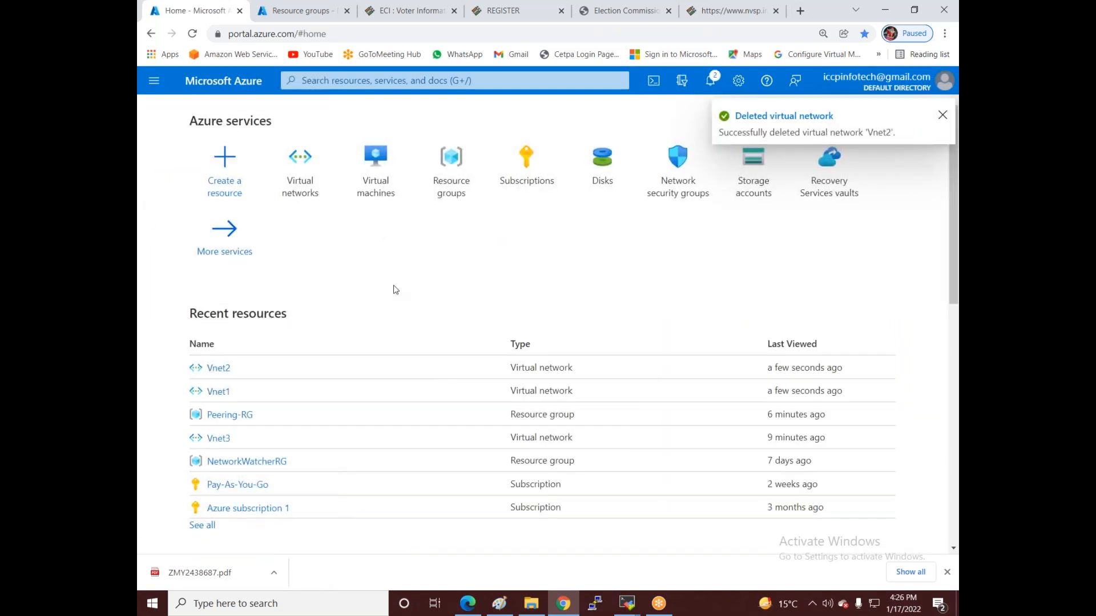
- Start a new virtual network Vnet1 in india-rg, Central India, and begin editing its 10.0.0.0/16 address space
left_click(304, 181)
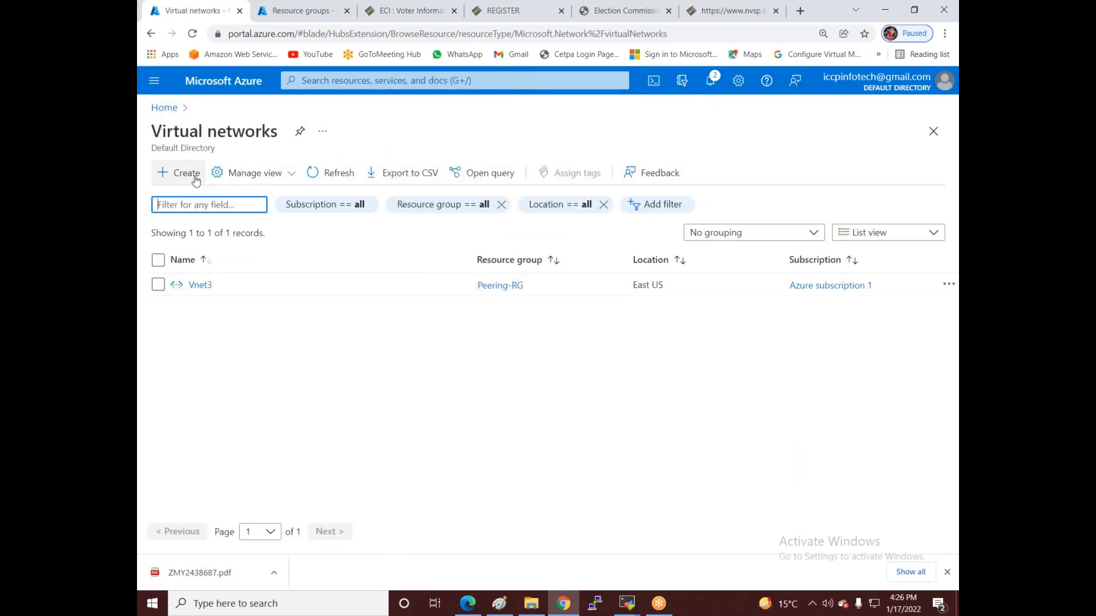
left_click(193, 173)
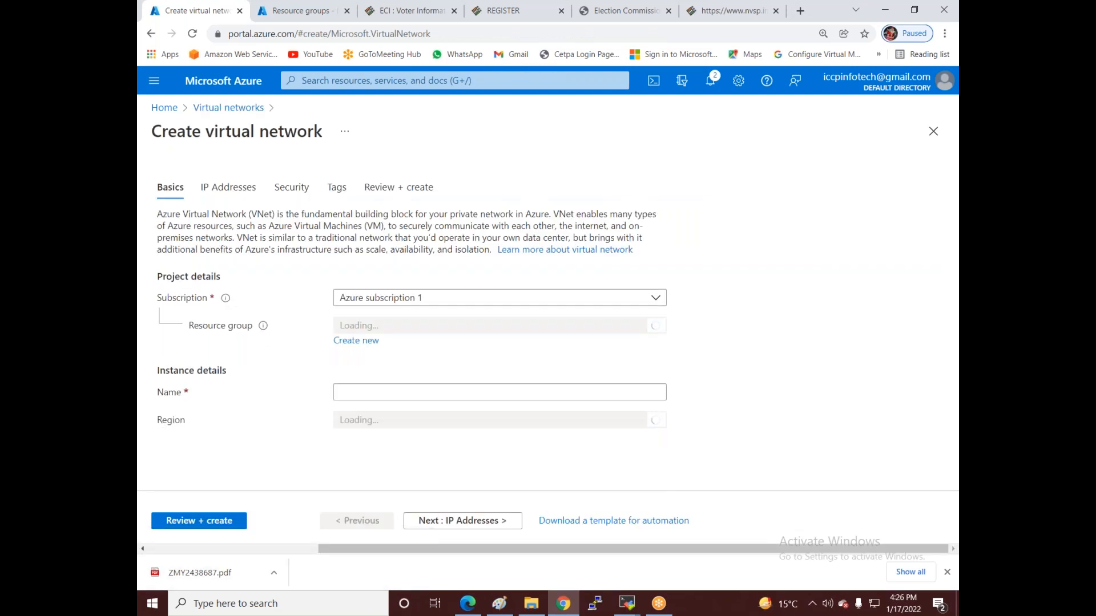
left_click(371, 326)
left_click(372, 376)
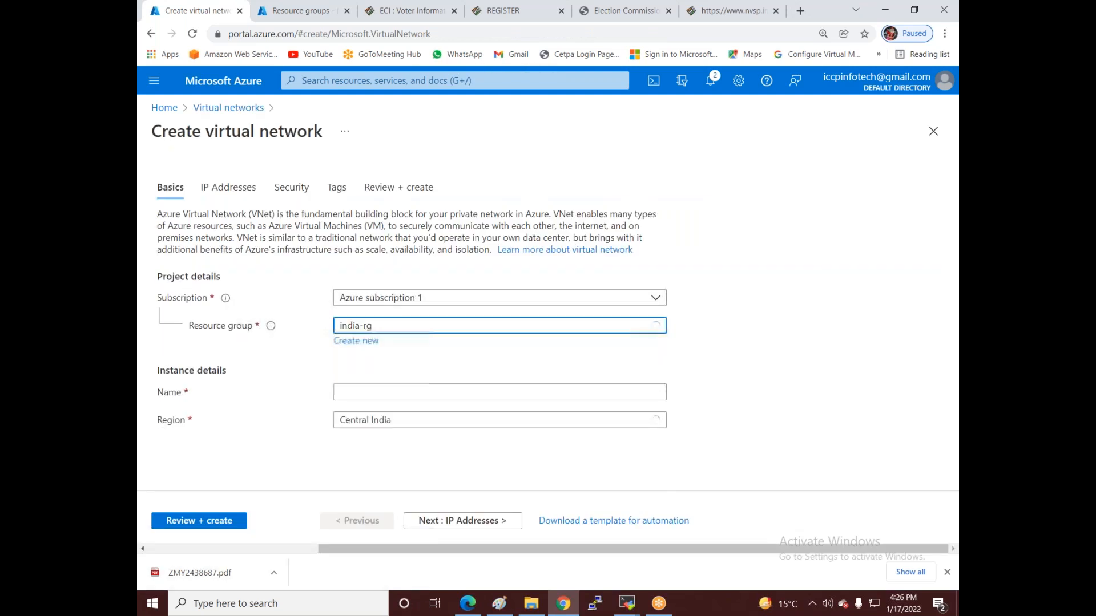
left_click(372, 391)
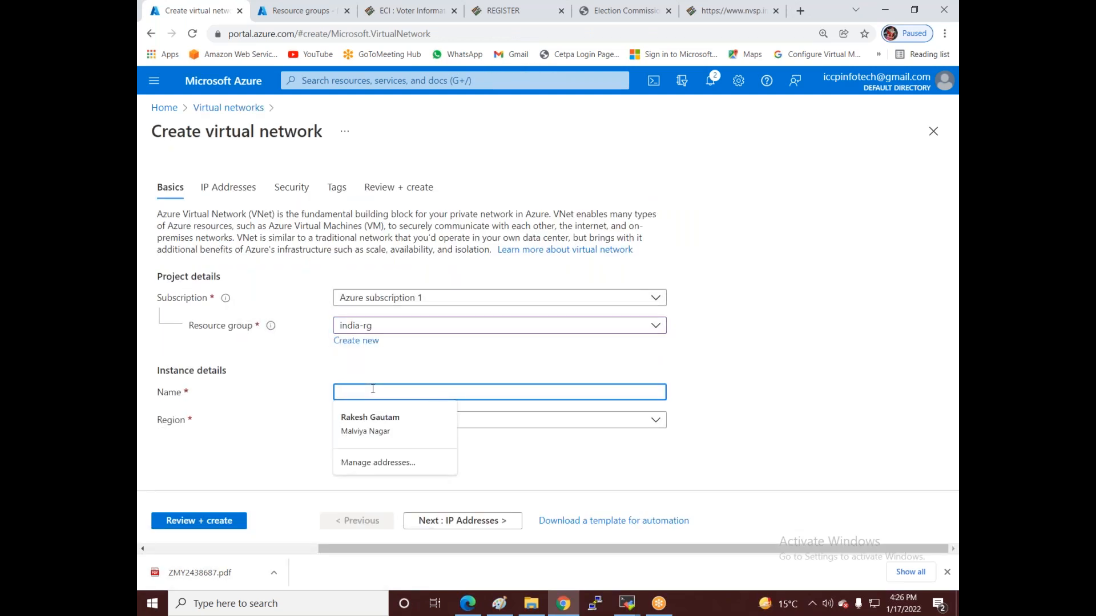
type("Vnet1")
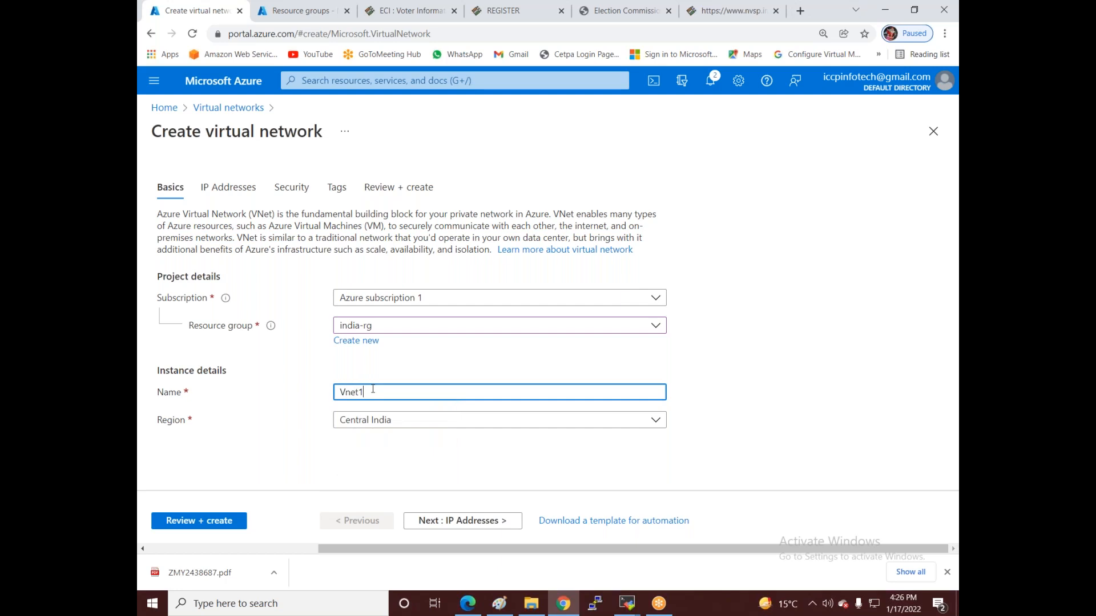
left_click(437, 520)
left_click(326, 264)
- Set Vnet1's address space to 10.0.0.0/24 and add subnet rakesh with range 10.0.0.0/26
key("BackSpace")
key("BackSpace")
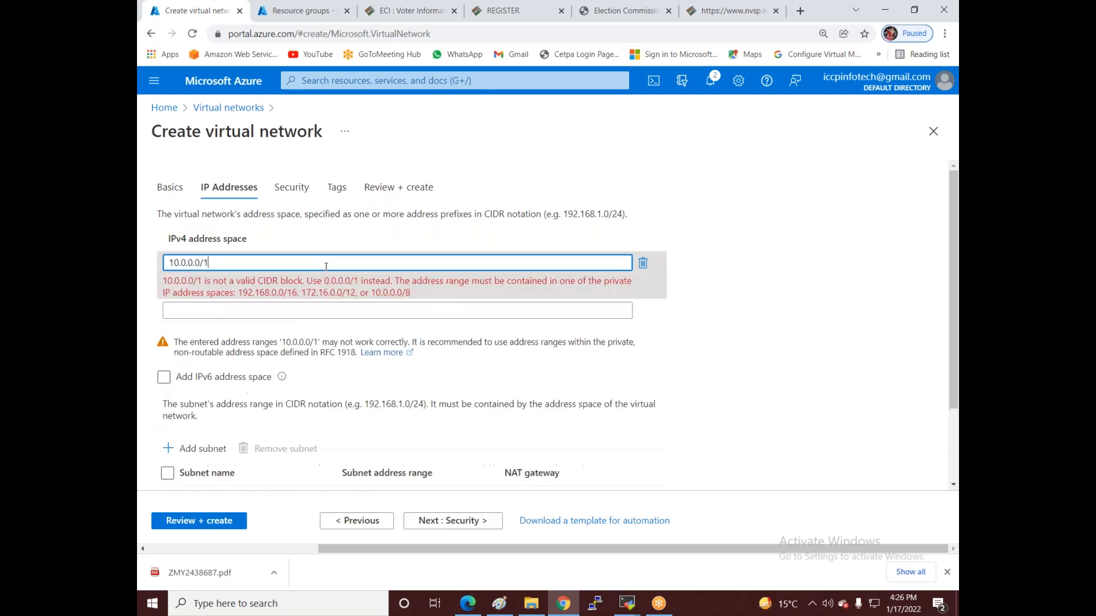
type("24")
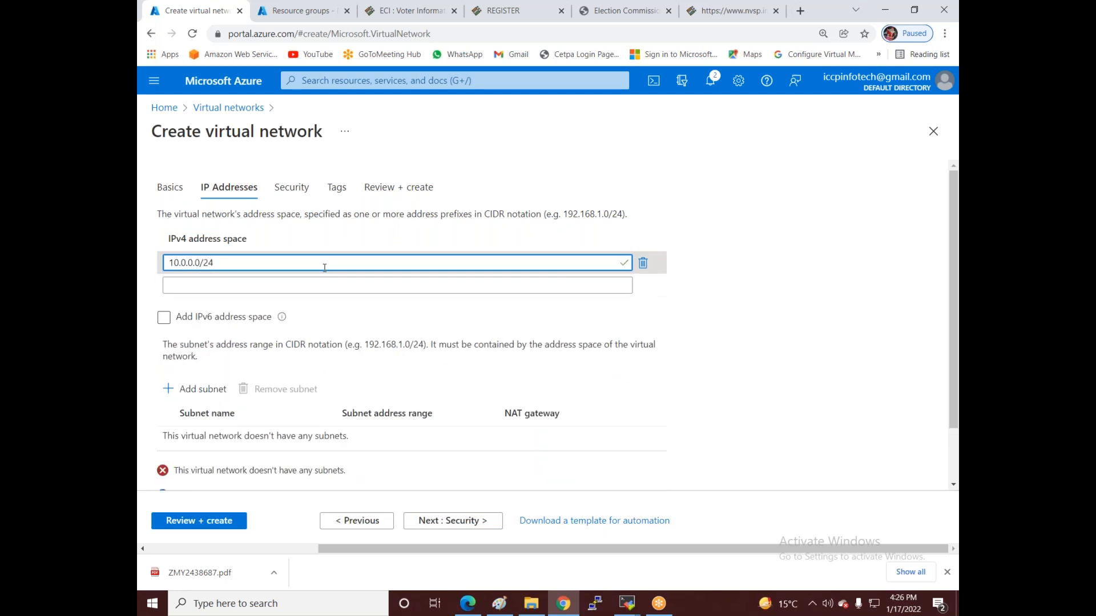
left_click(192, 390)
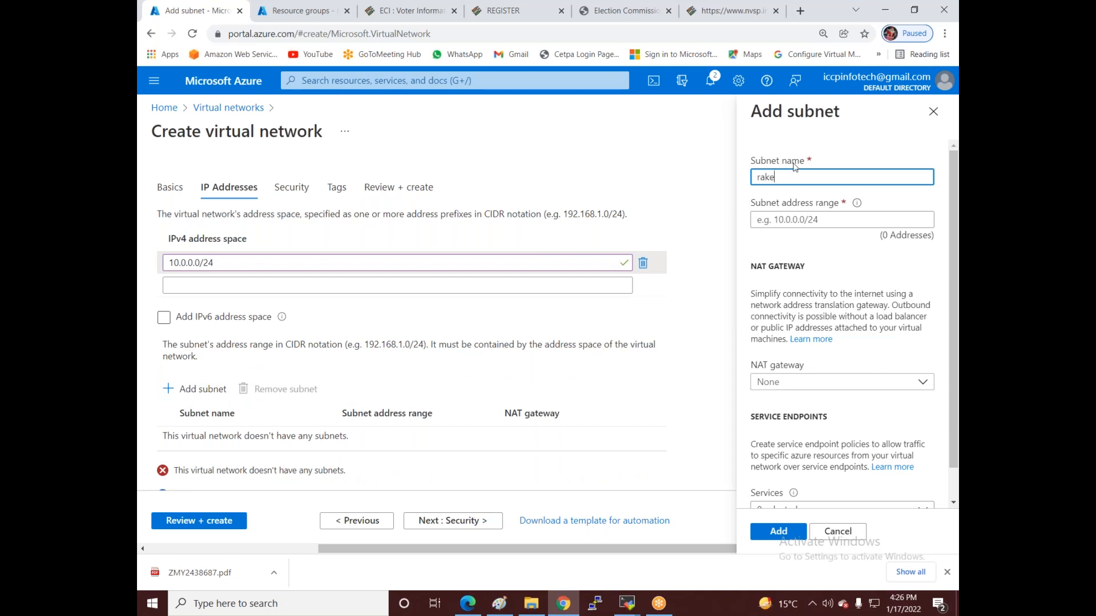
left_click(810, 221)
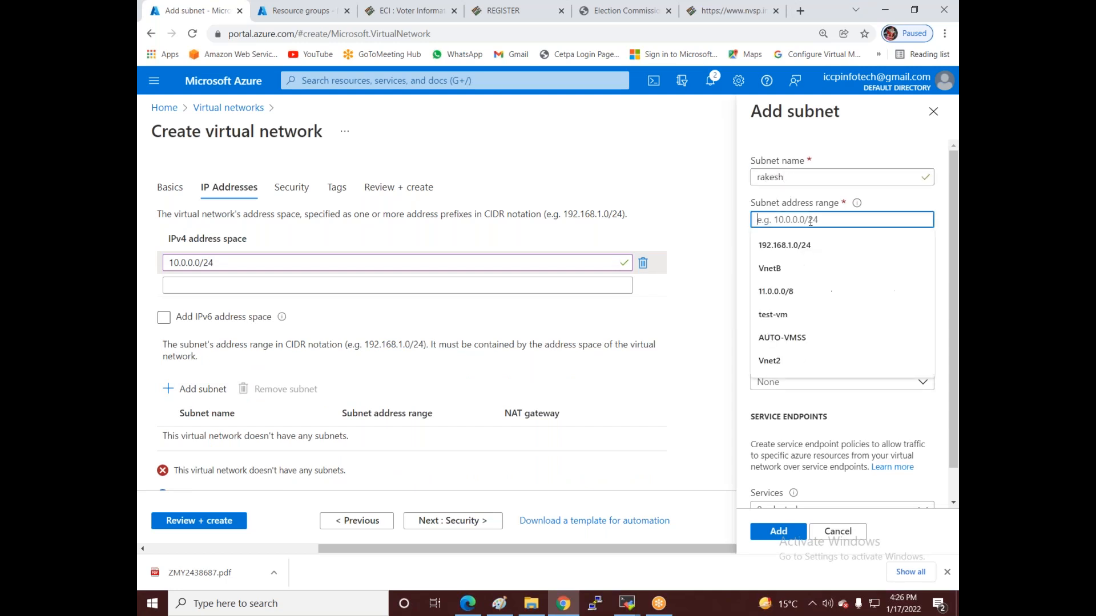
type("10")
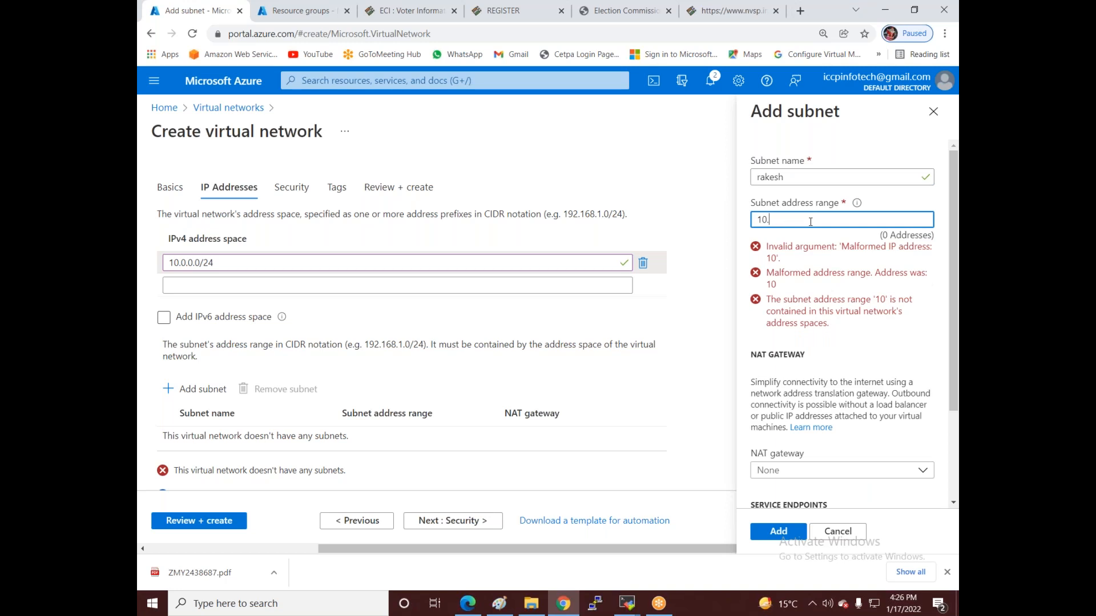
type(".0.0.0/26")
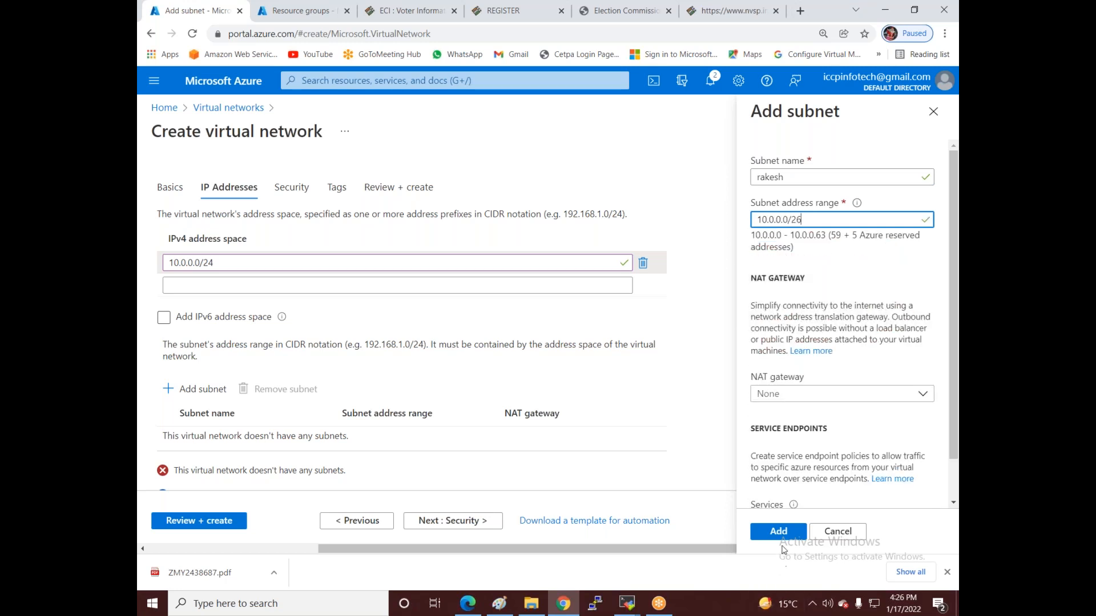
left_click(779, 531)
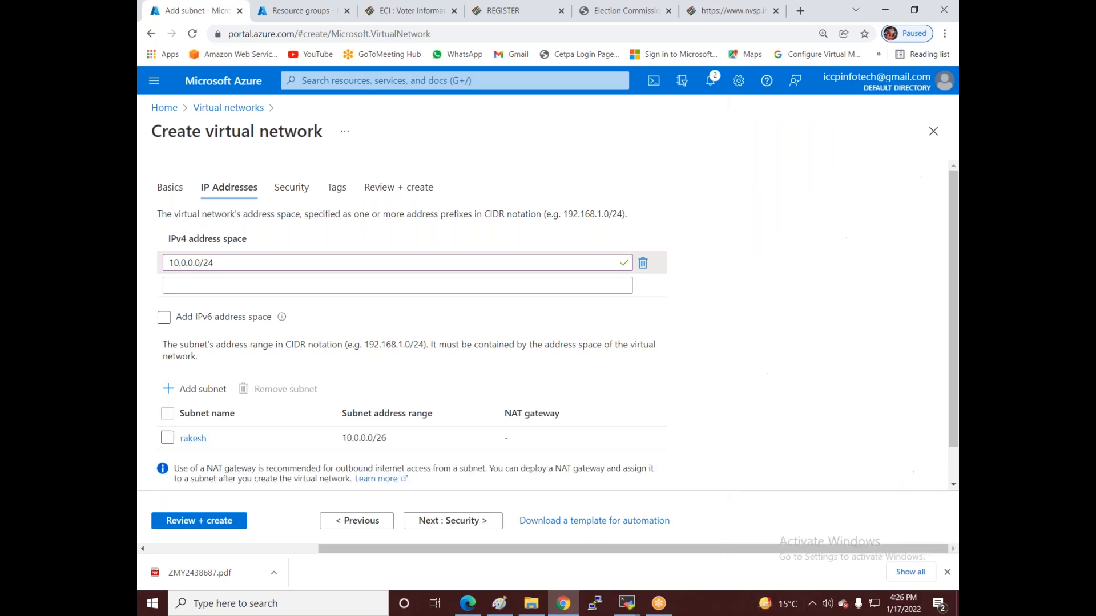
- Validate and create Vnet1, then go back to the Virtual networks list
left_click(218, 522)
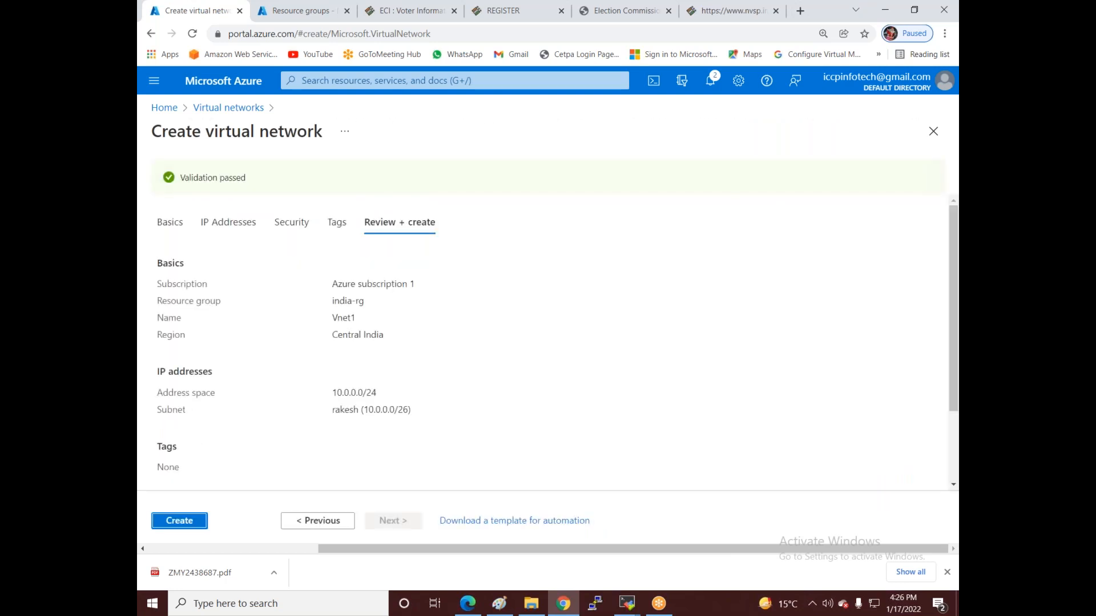
left_click(183, 521)
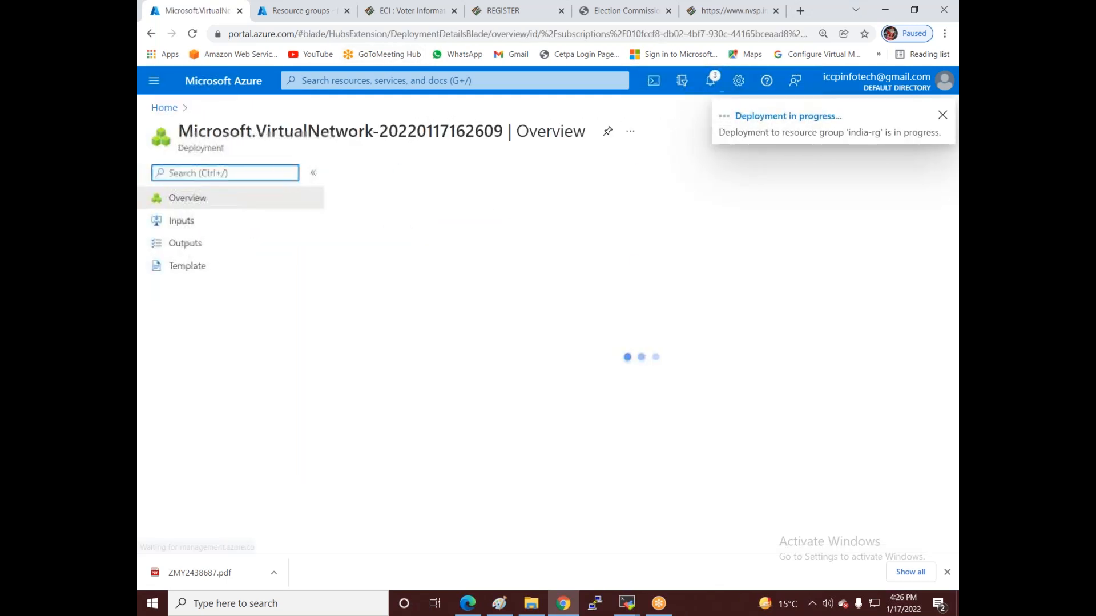
left_click(164, 108)
left_click(308, 179)
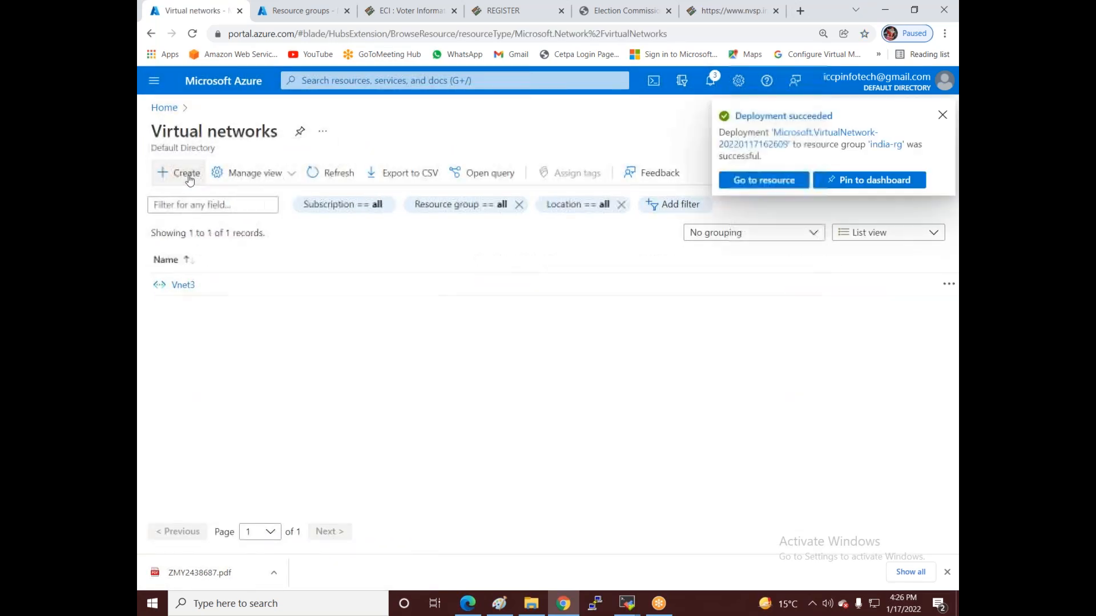
- Start a second virtual network named Vnet2 in resource group india-rg
left_click(187, 173)
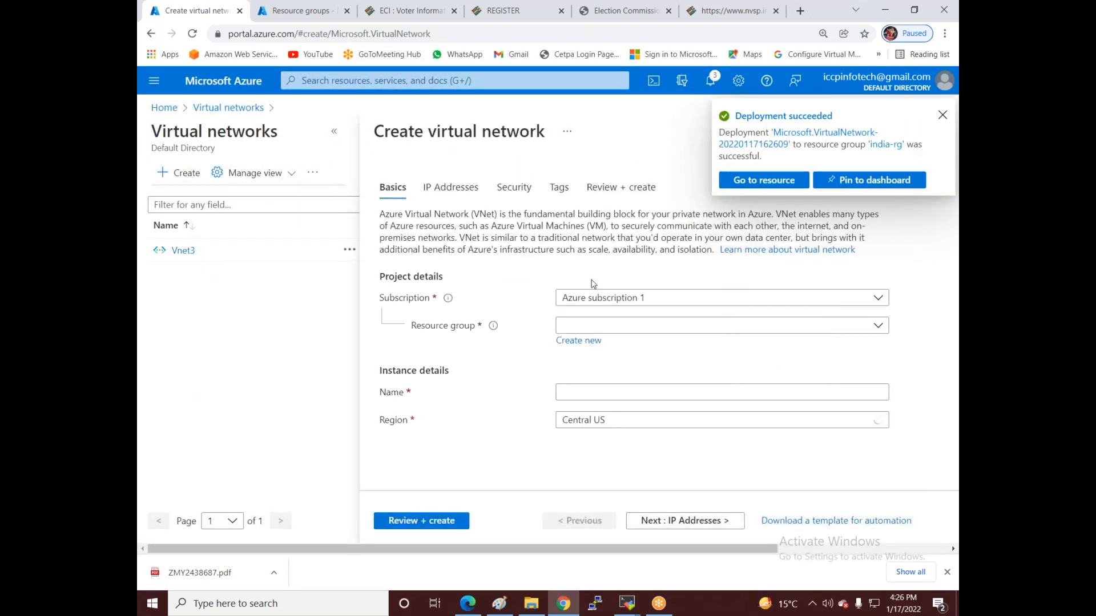
left_click(599, 301)
left_click(513, 324)
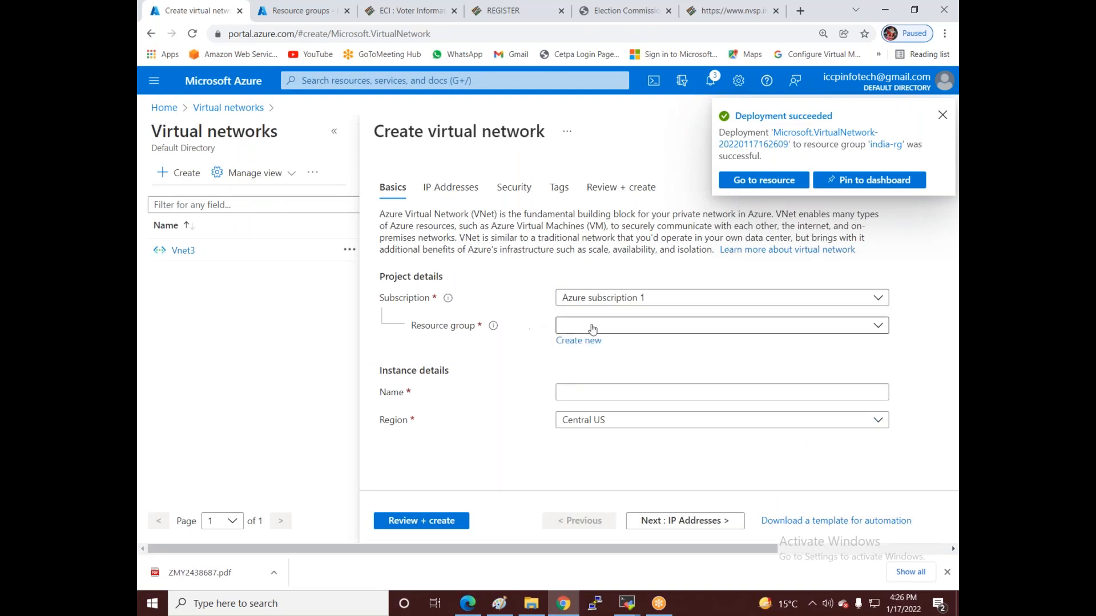
left_click(594, 326)
left_click(577, 378)
left_click(594, 392)
type("Vnet2")
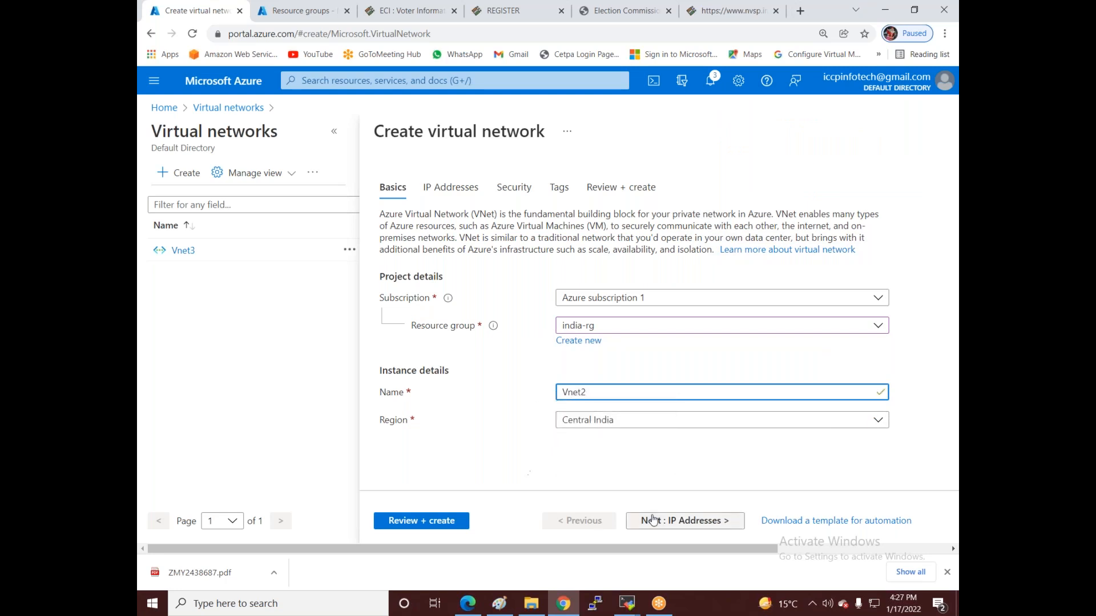
- Replace the default 10.0.0.0/16 address space with 192.168.1.0/24
left_click(600, 518)
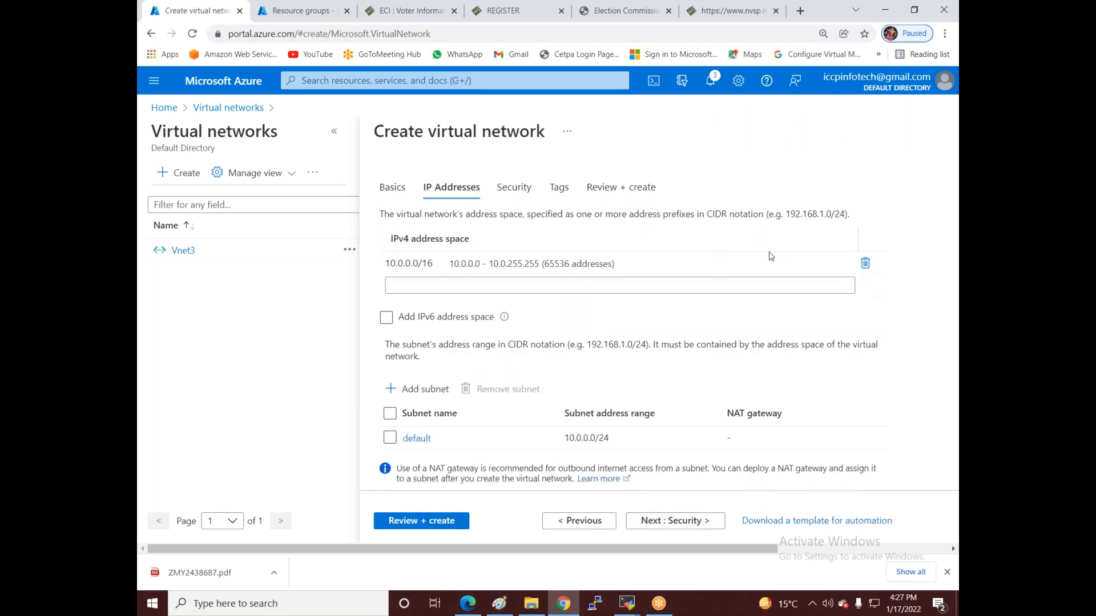
left_click(865, 267)
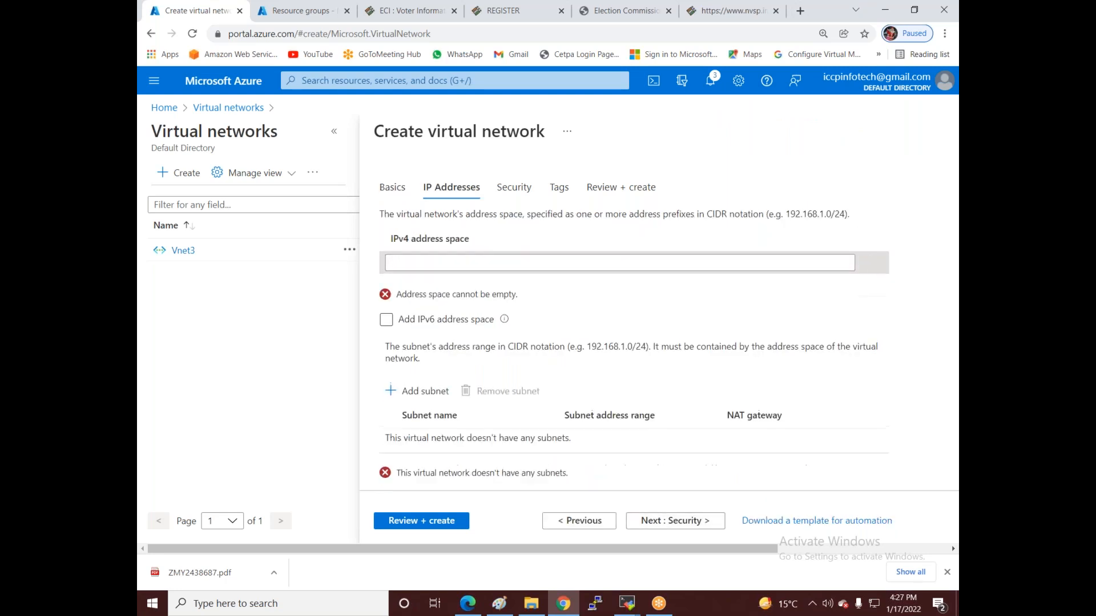
left_click(762, 265)
type("192.168.1.0/24")
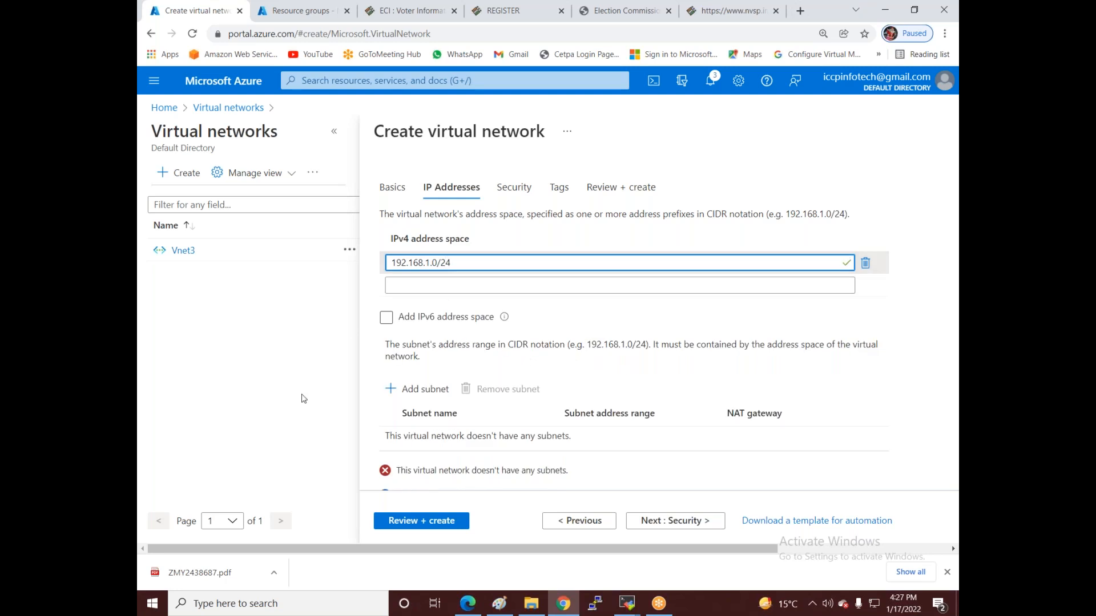
- Add subnet mukesh (192.168.1.0/26) to Vnet2, then review and create the network
left_click(427, 388)
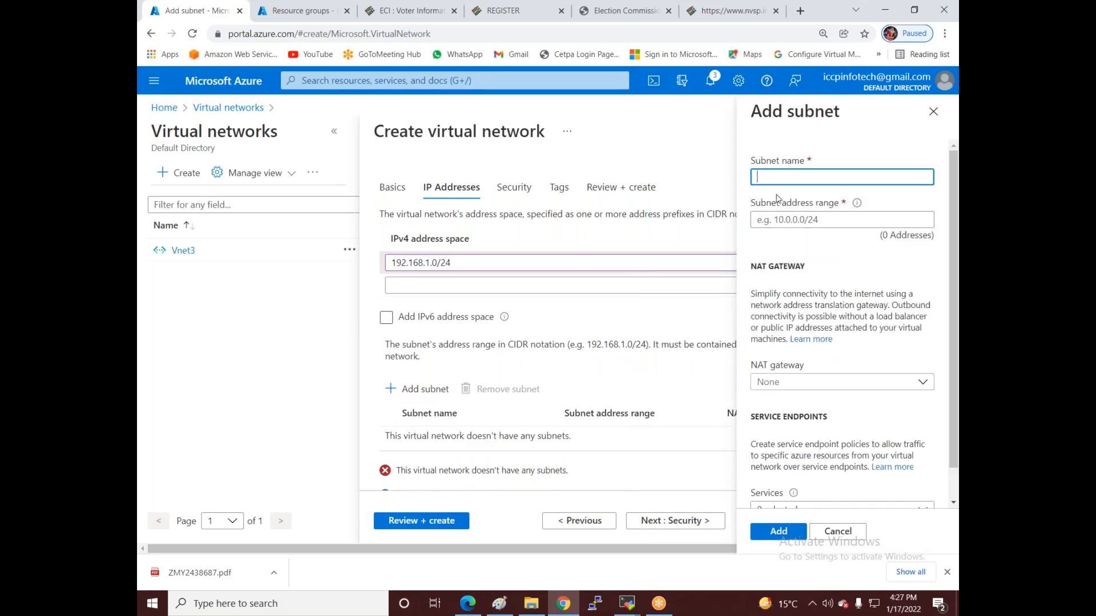
type("mukesh")
left_click(815, 222)
type("192.")
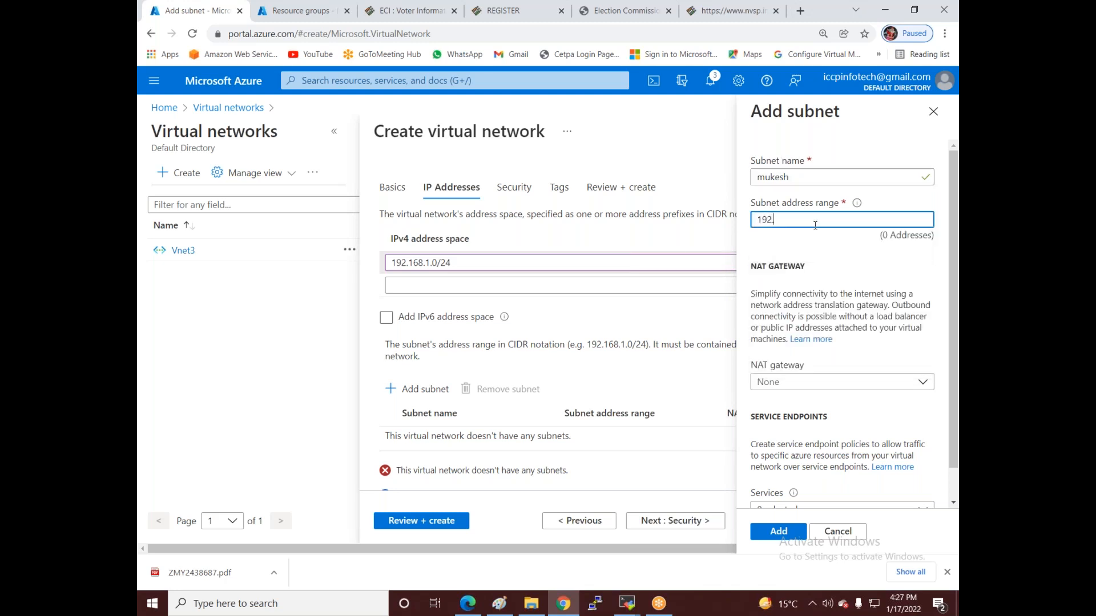
type("168.1.0/26")
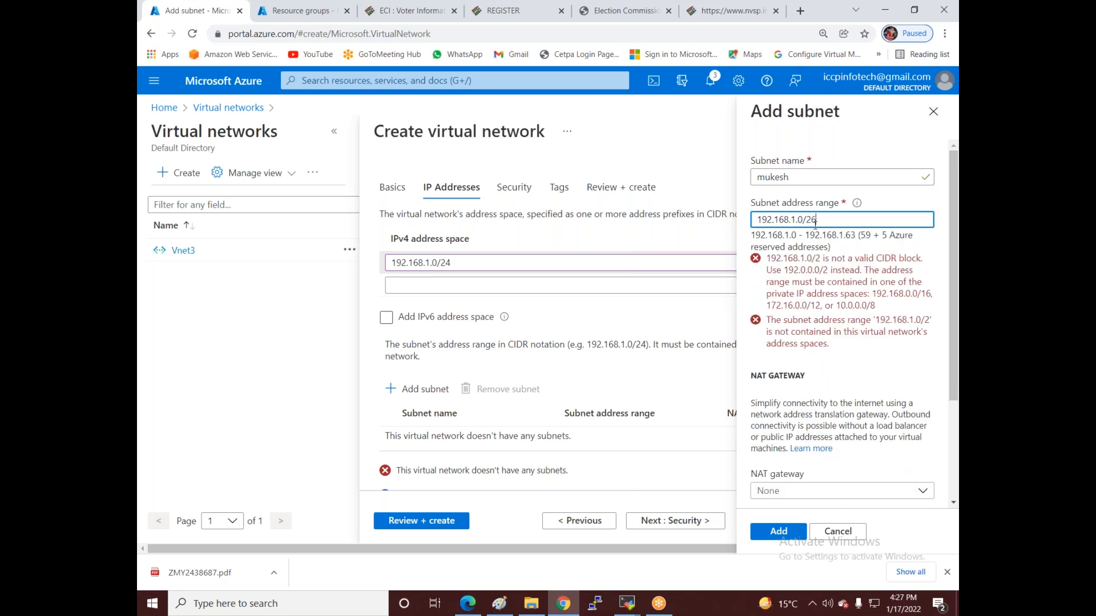
left_click(778, 532)
left_click(415, 521)
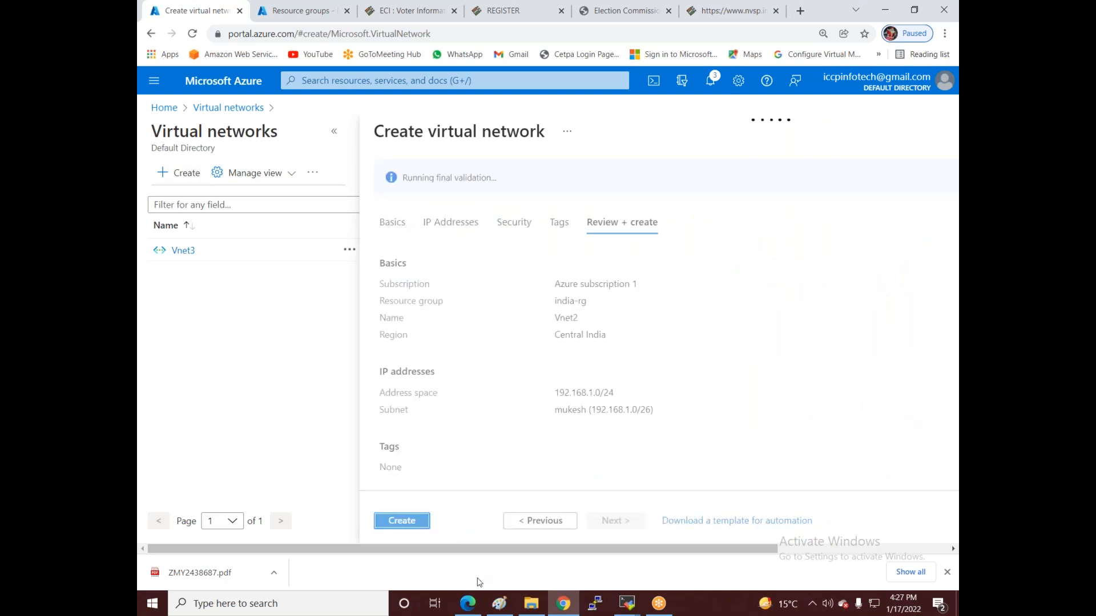
left_click(402, 520)
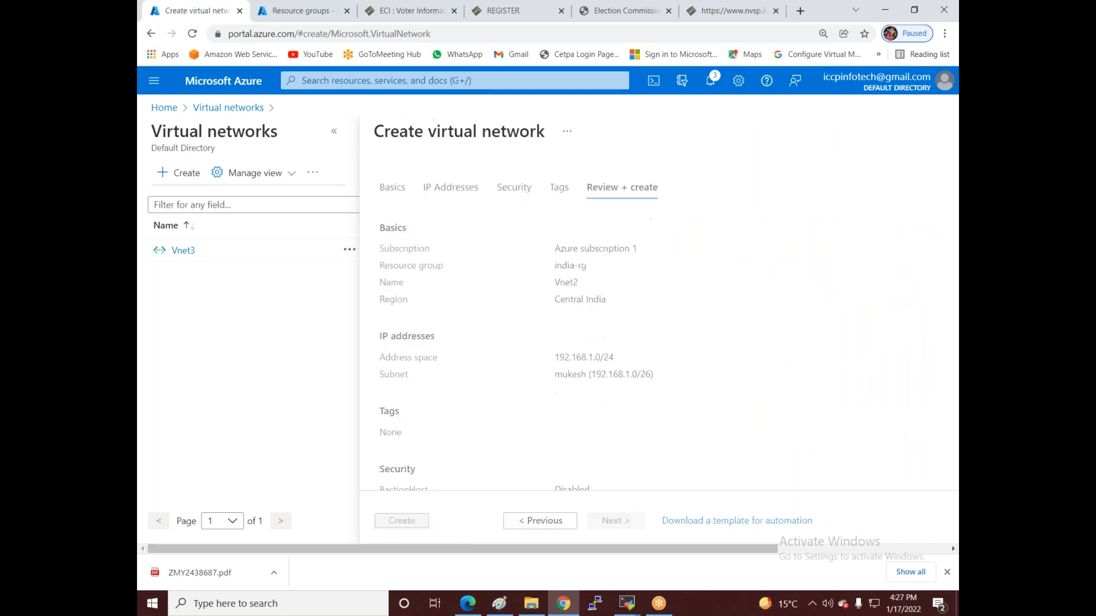
- Go from Home to Virtual machines and start creating a new virtual machine
left_click(164, 108)
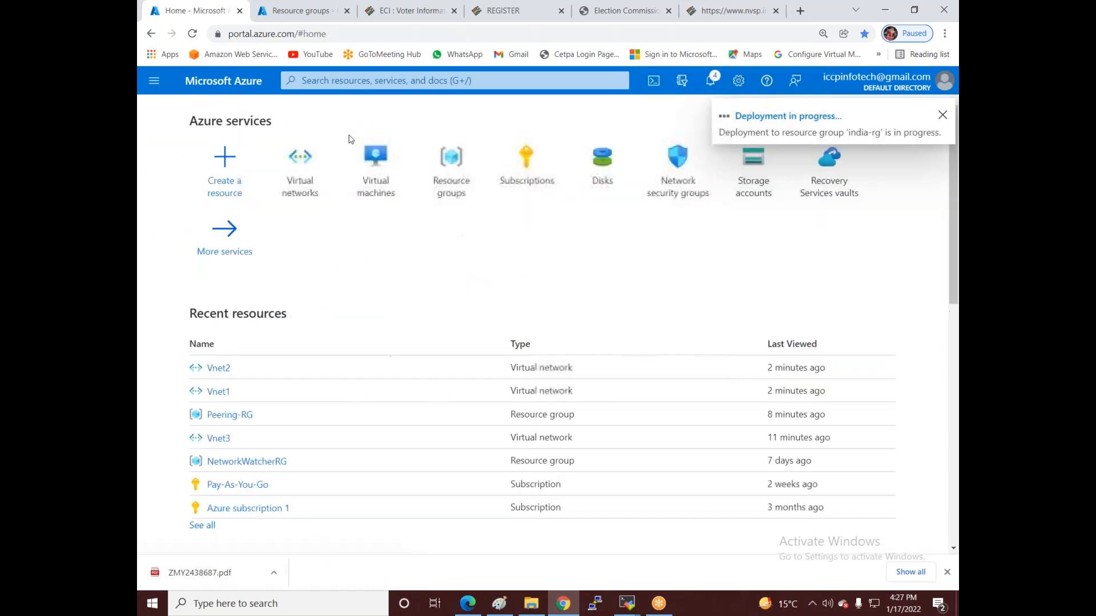
left_click(371, 197)
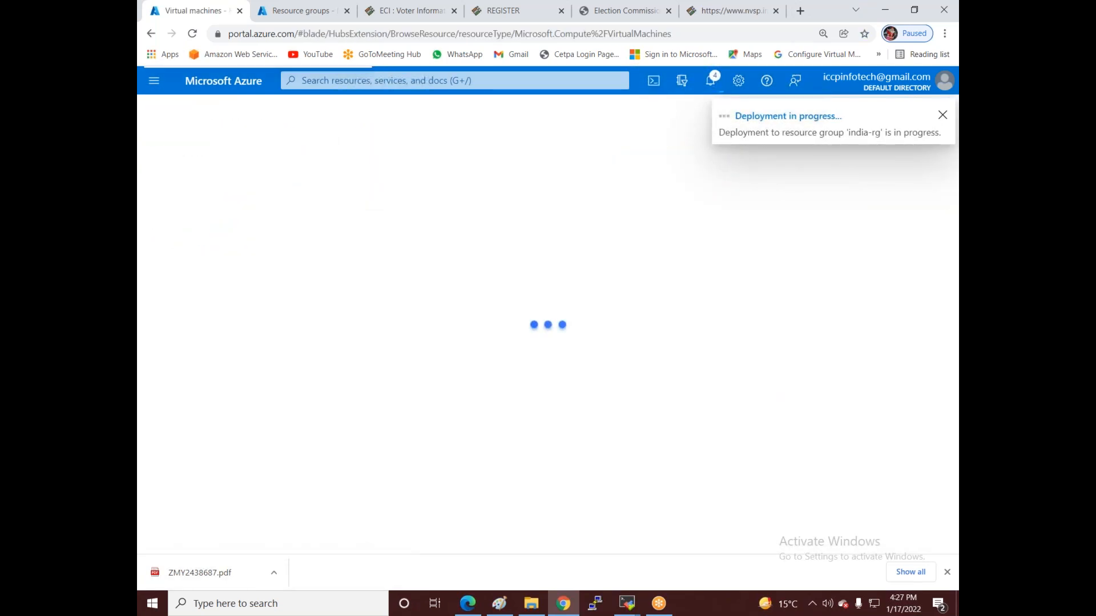
left_click(178, 172)
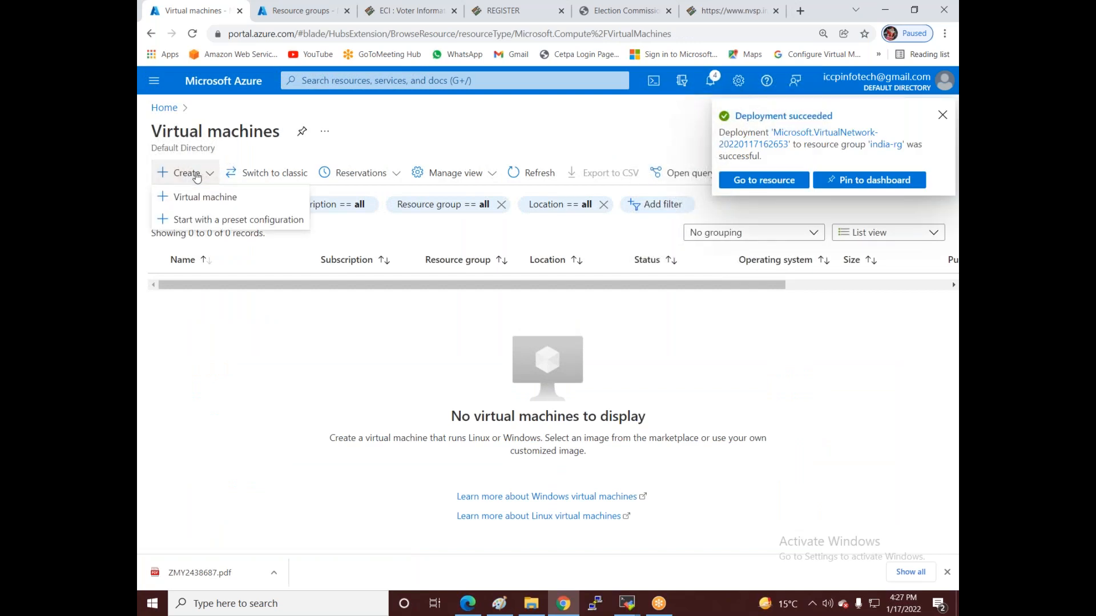
left_click(191, 197)
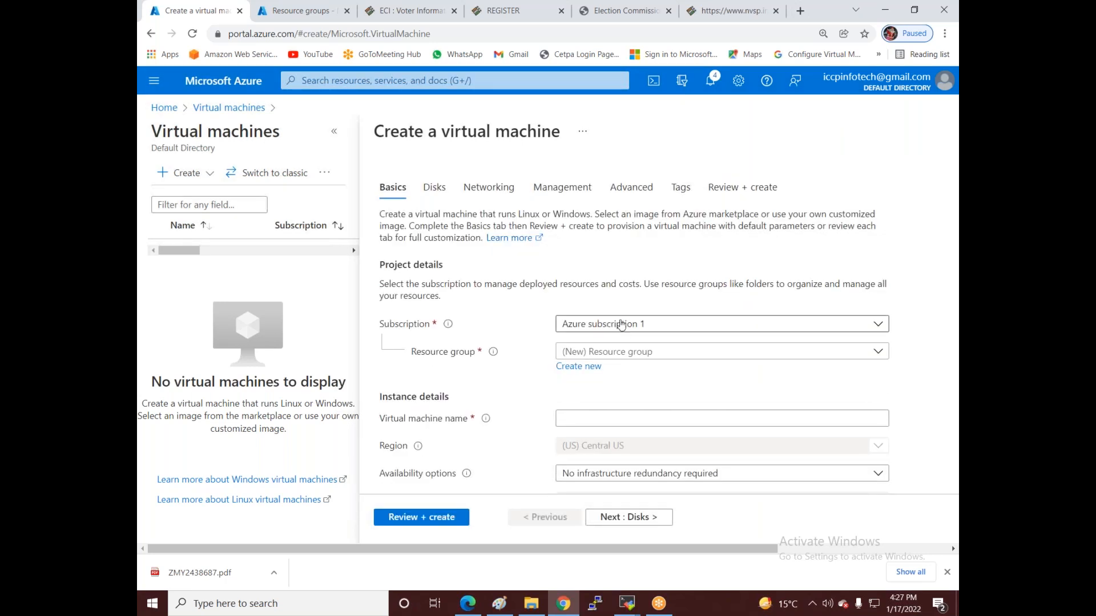
- Put the new VM under Azure subscription 1 in india-rg and name it Rakesh-Vm1
left_click(621, 324)
left_click(602, 394)
left_click(592, 352)
left_click(590, 402)
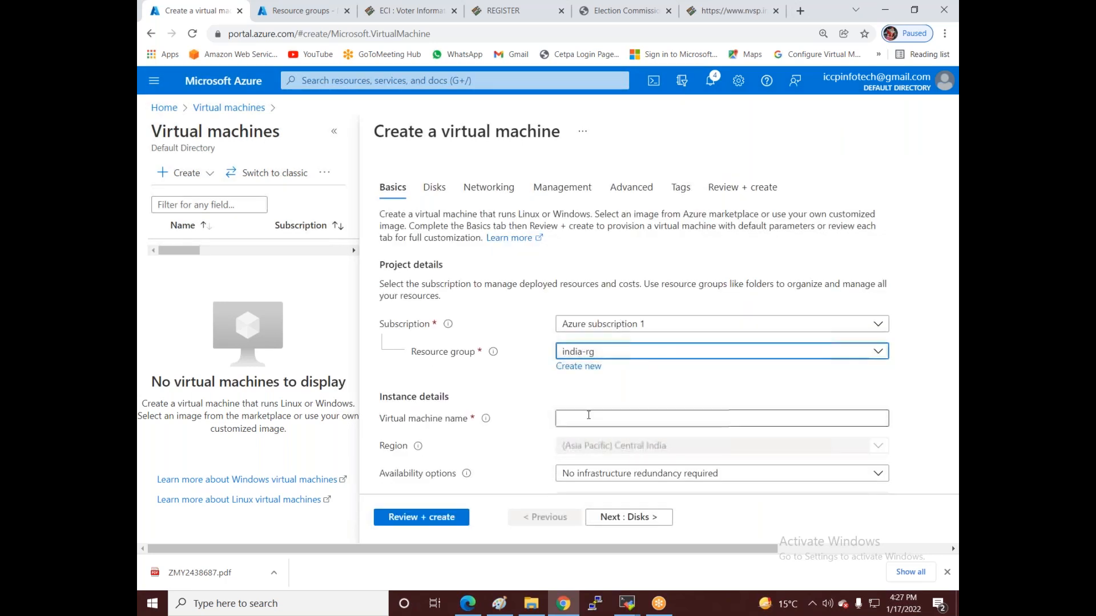
left_click(584, 417)
type("R")
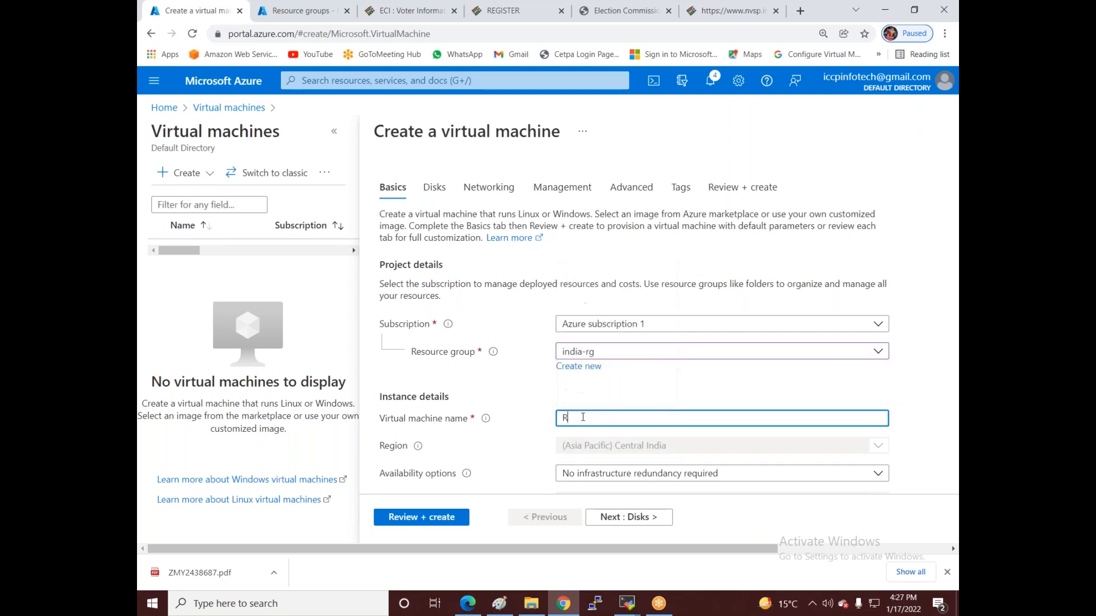
type("akesh-Vm1")
scroll(605, 416, "down", 1)
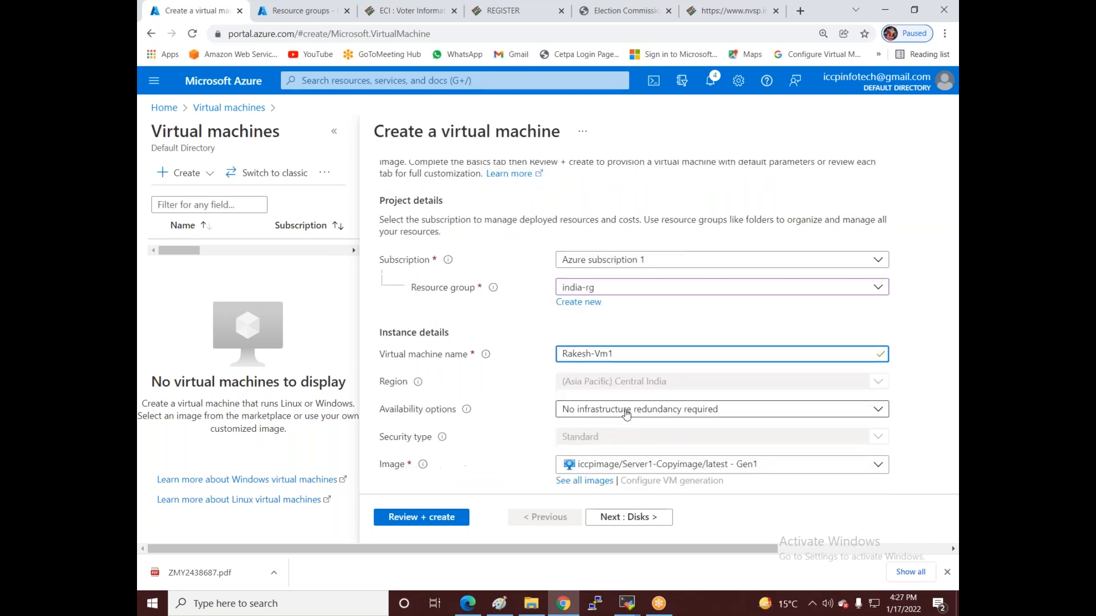
scroll(626, 415, "down", 1)
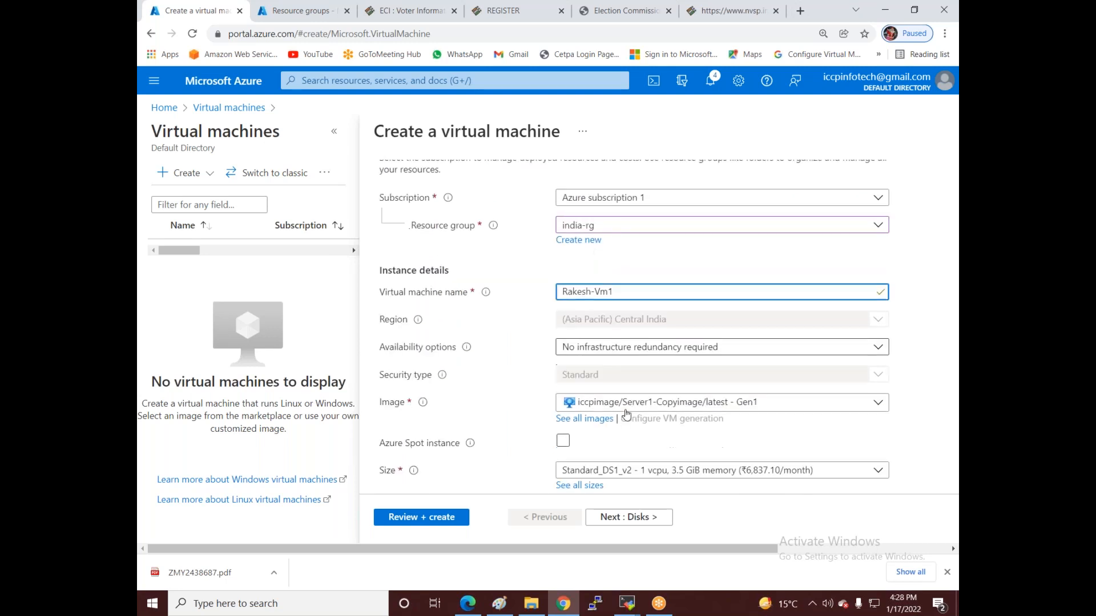
left_click(631, 401)
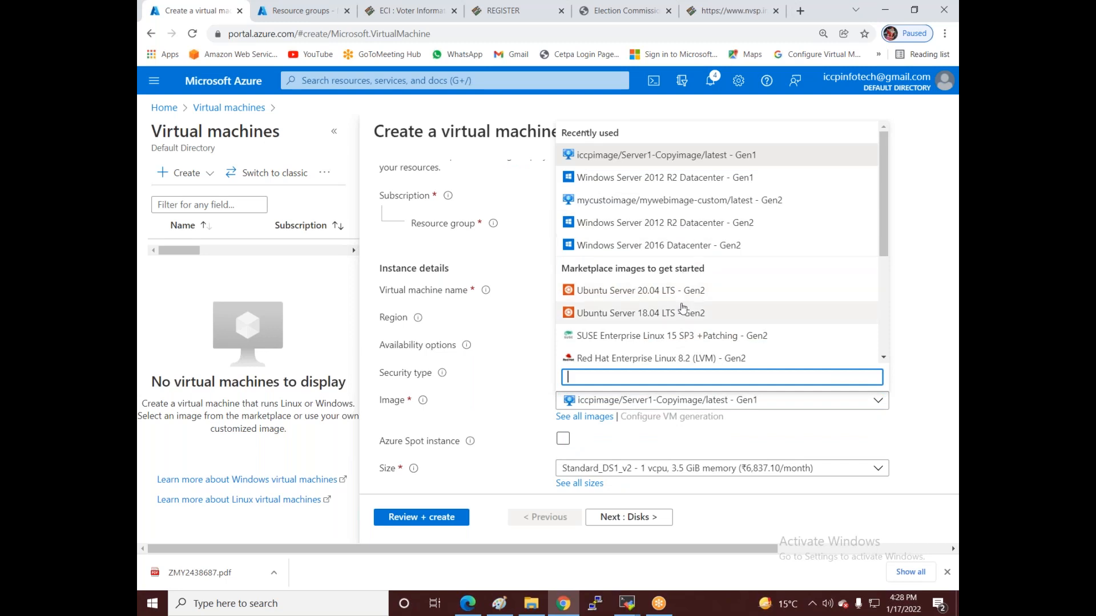
- Choose the Windows Server 2012 R2 Datacenter - Gen2 image and enter the administrator username and password
left_click(625, 223)
scroll(612, 337, "down", 3)
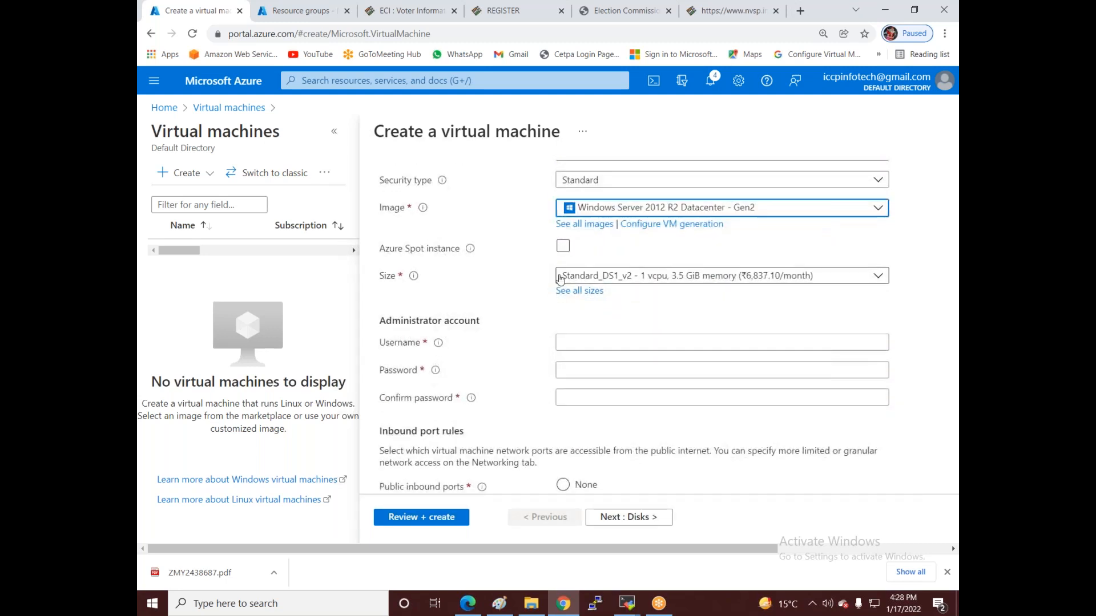
left_click(612, 336)
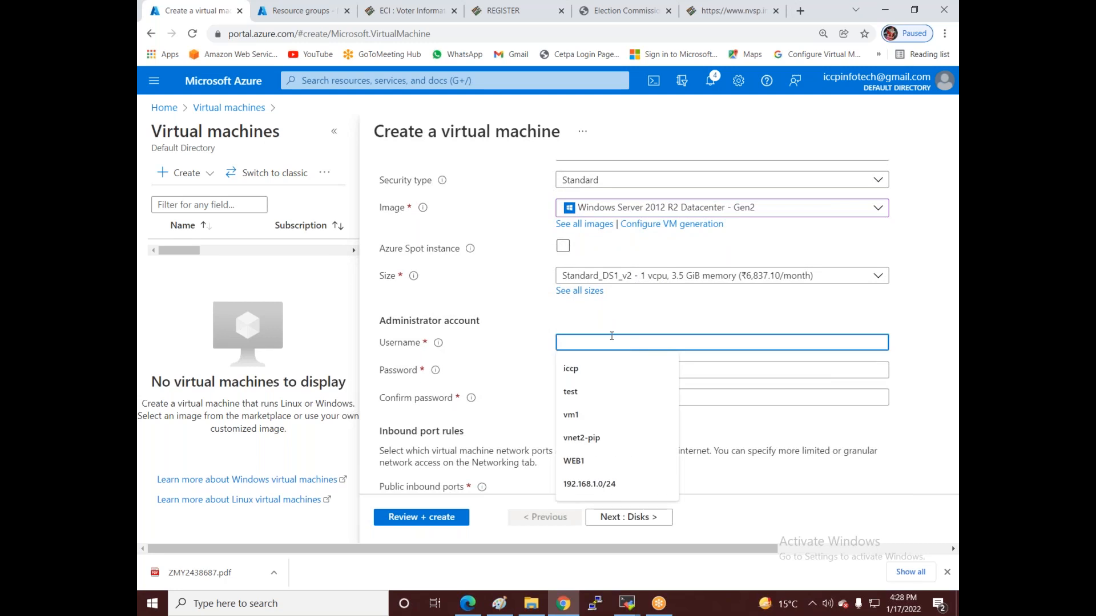
type("iccpinfotech")
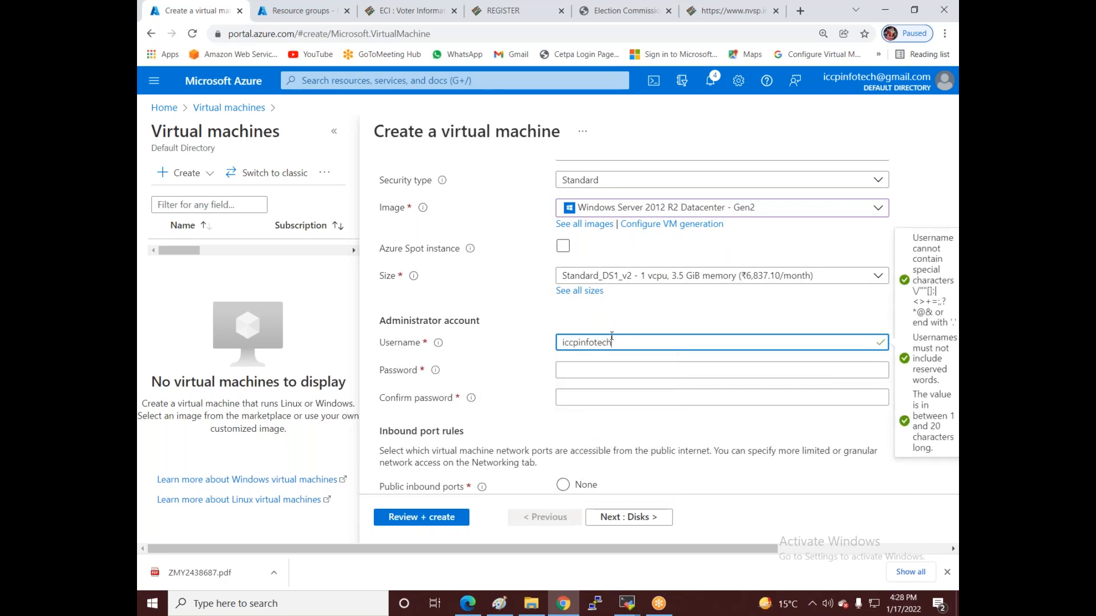
key("Tab")
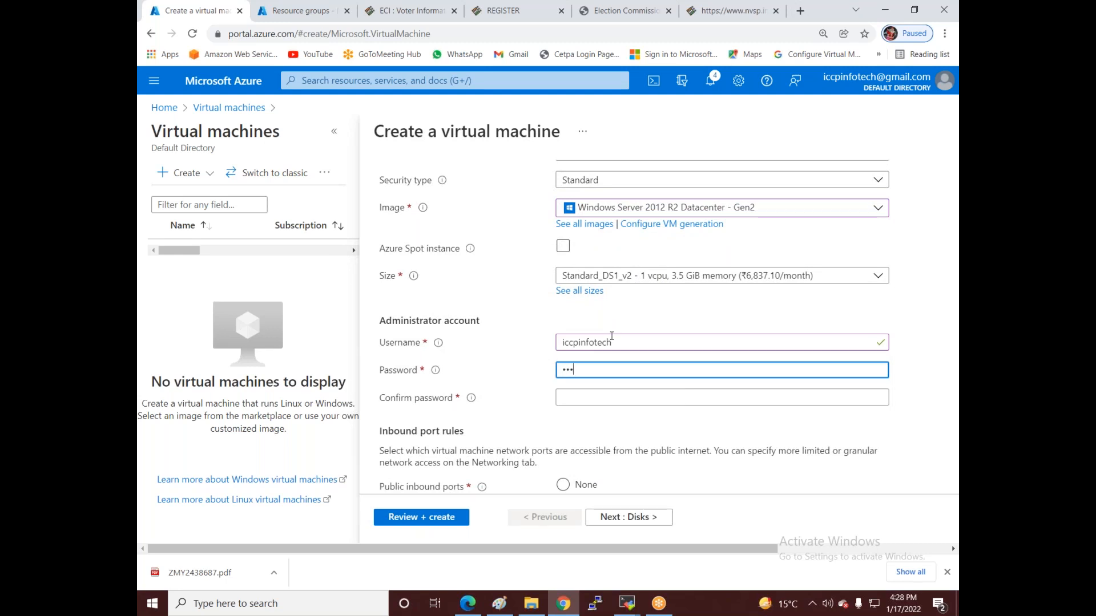
type("•")
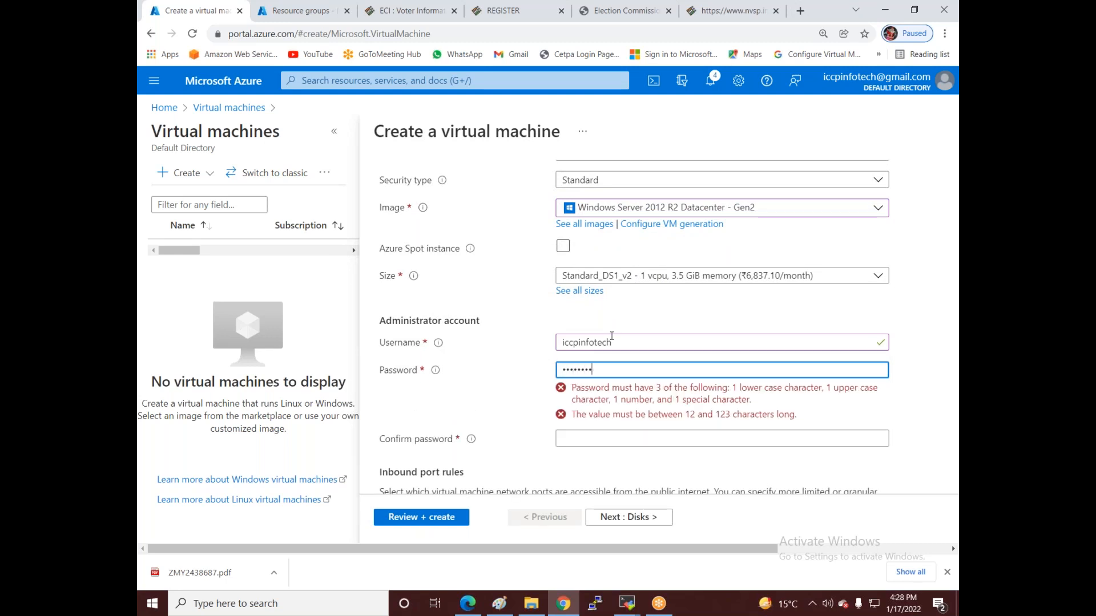
type("•")
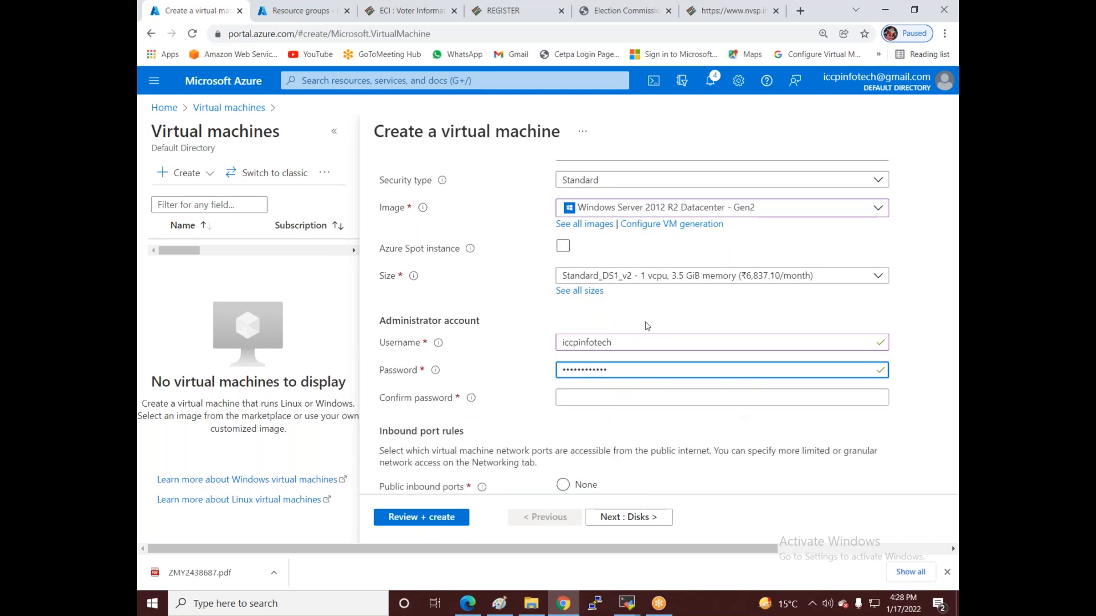
left_click(608, 397)
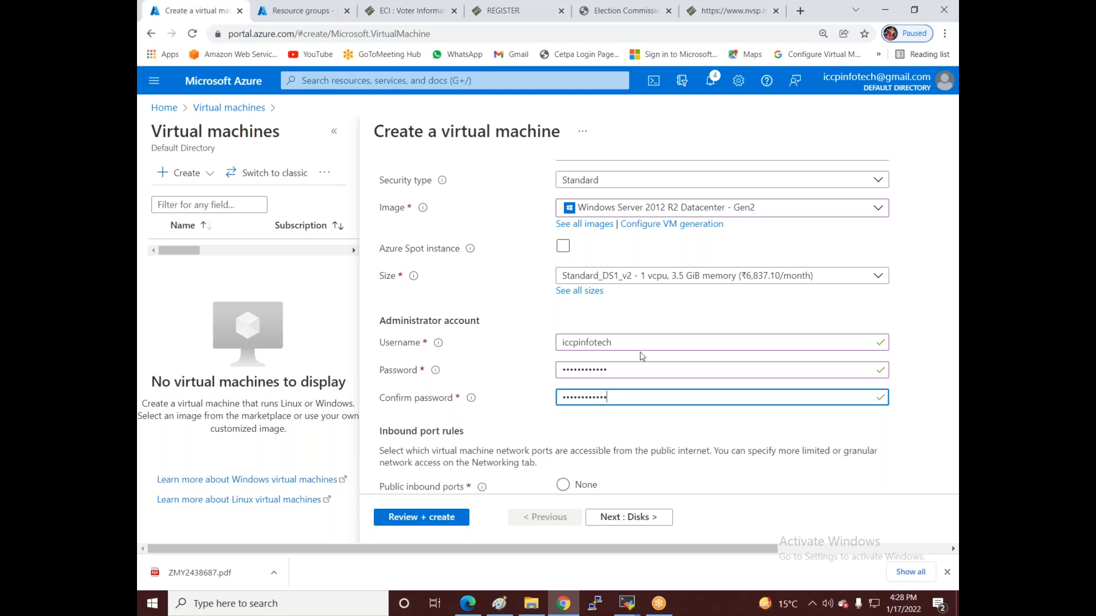
- Allow HTTP, HTTPS and SSH inbound ports in addition to RDP
scroll(641, 356, "down", 2)
left_click(568, 319)
left_click(568, 341)
left_click(568, 363)
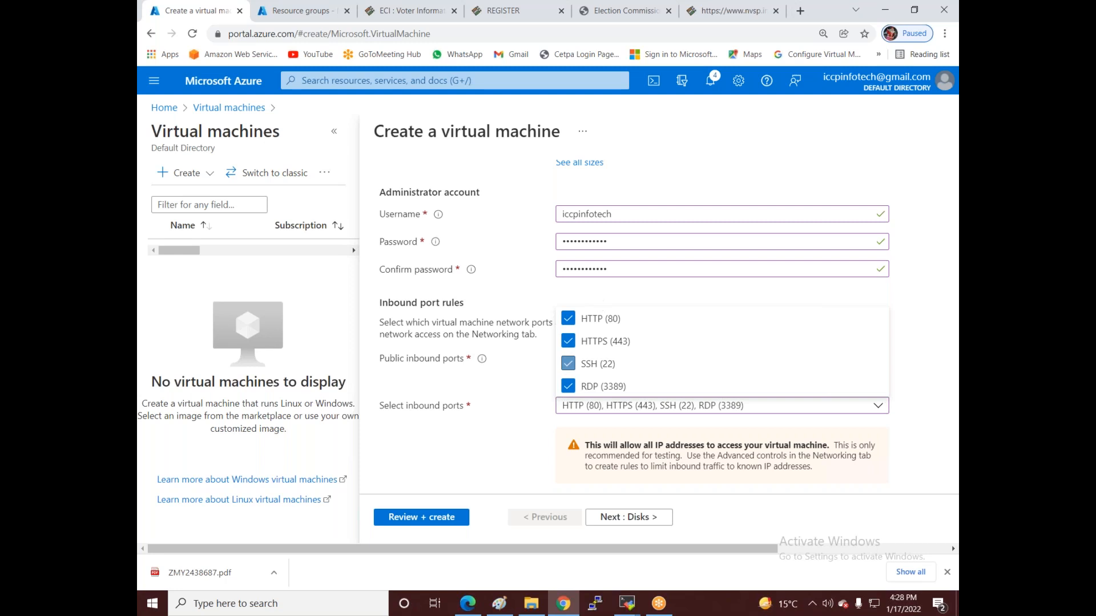
- Keep Rakesh-Vm1 on Vnet1's rakesh subnet (10.0.0.0/26) and run the final validation
left_click(611, 524)
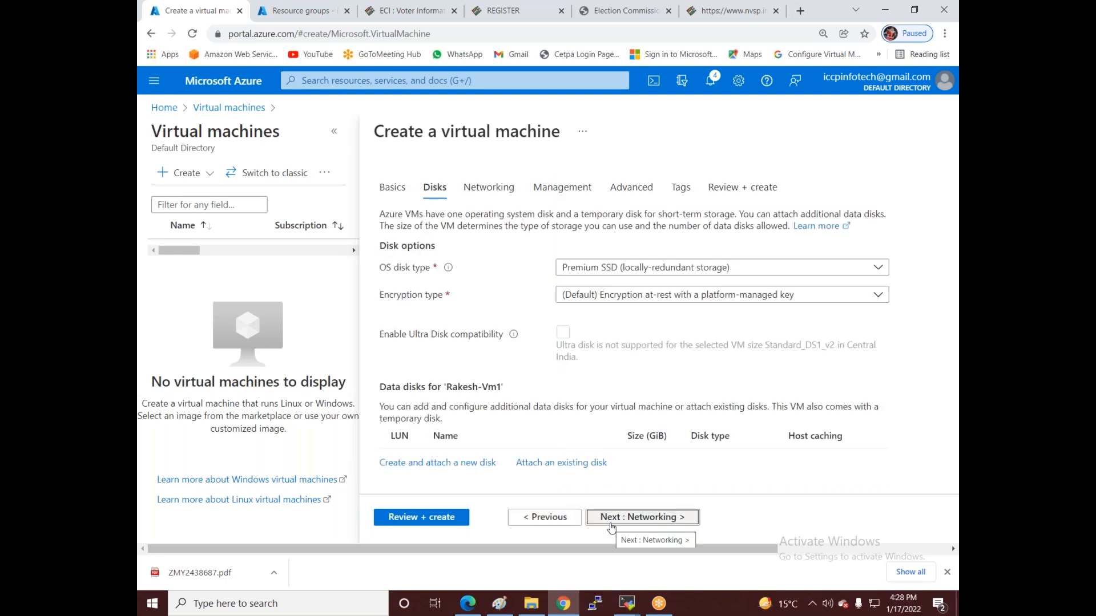
left_click(612, 519)
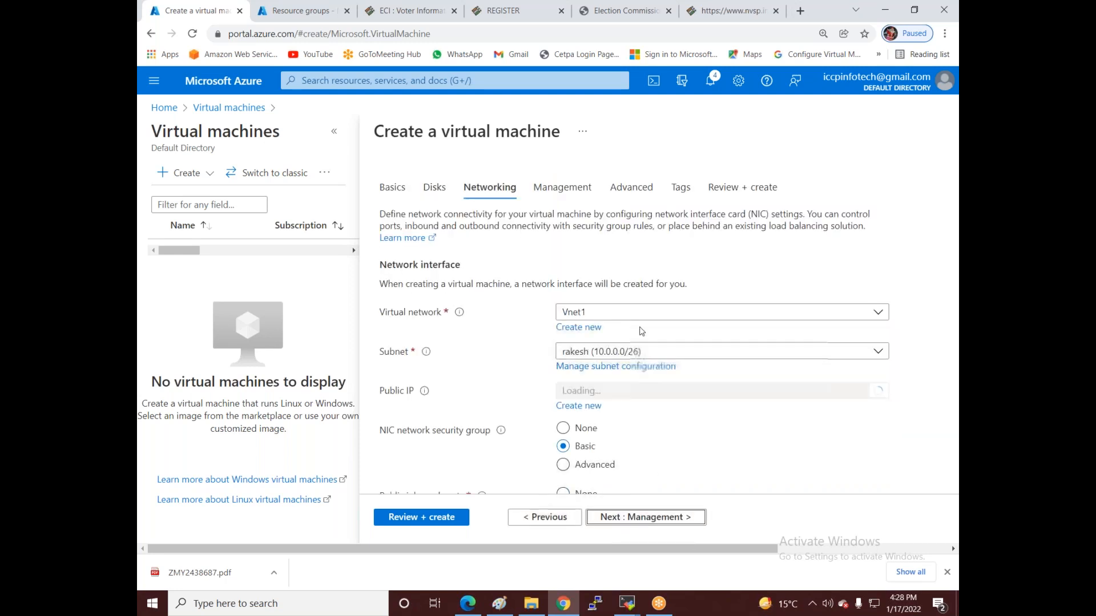
left_click(599, 312)
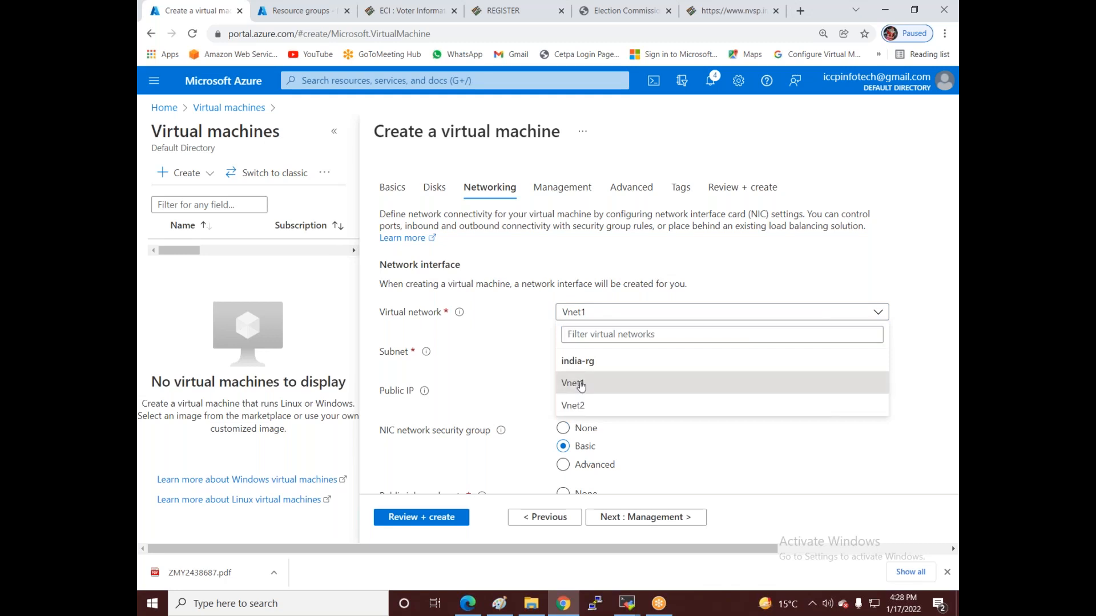
left_click(574, 384)
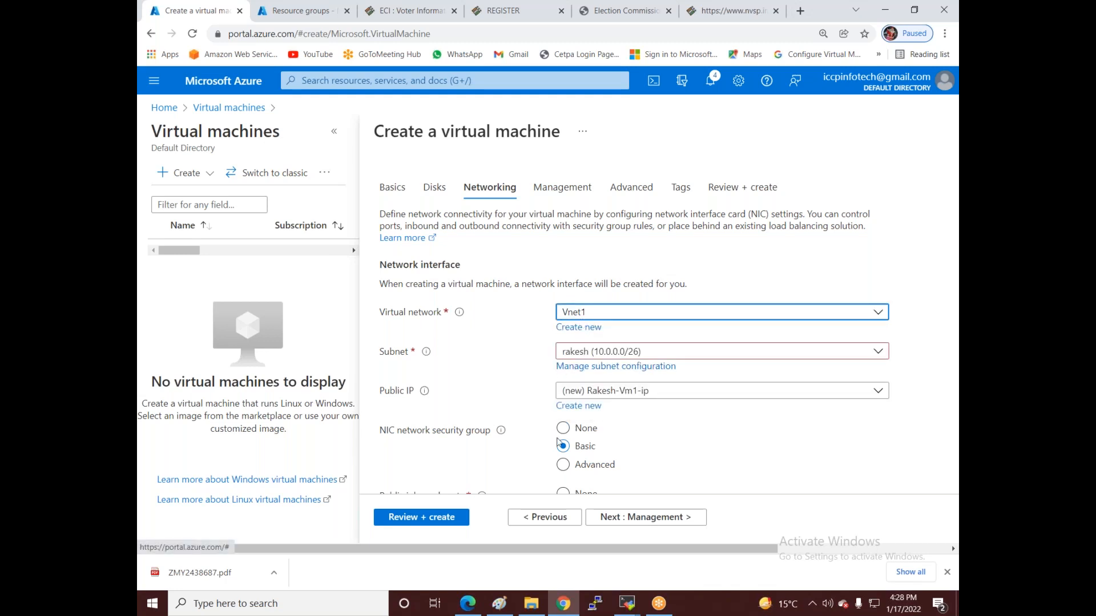
left_click(618, 518)
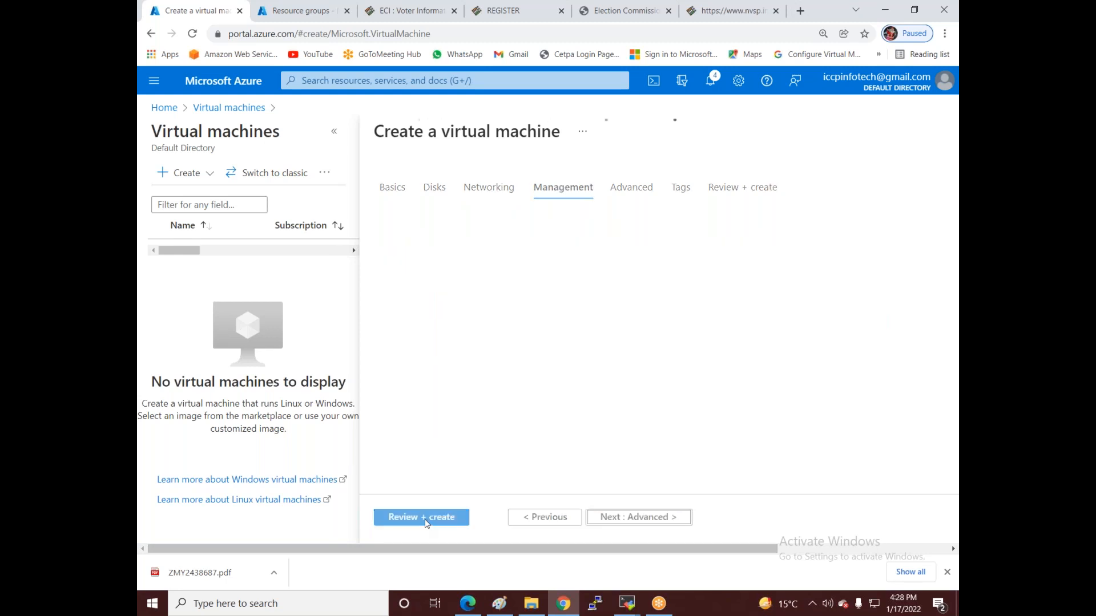
left_click(425, 519)
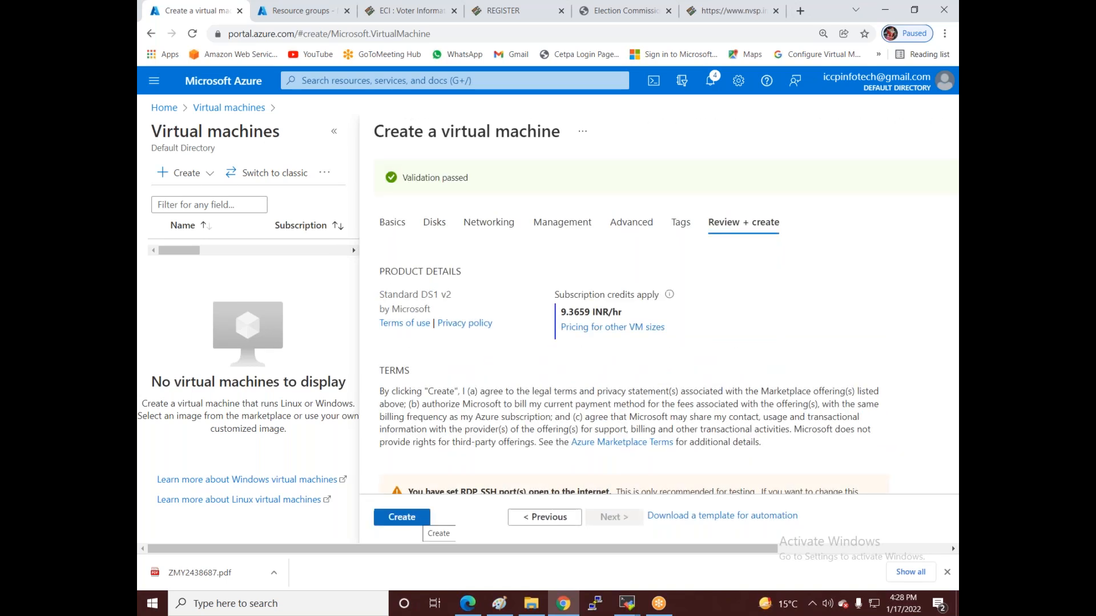
- Create Rakesh-Vm1, then go back Home to the Virtual machines list
left_click(417, 520)
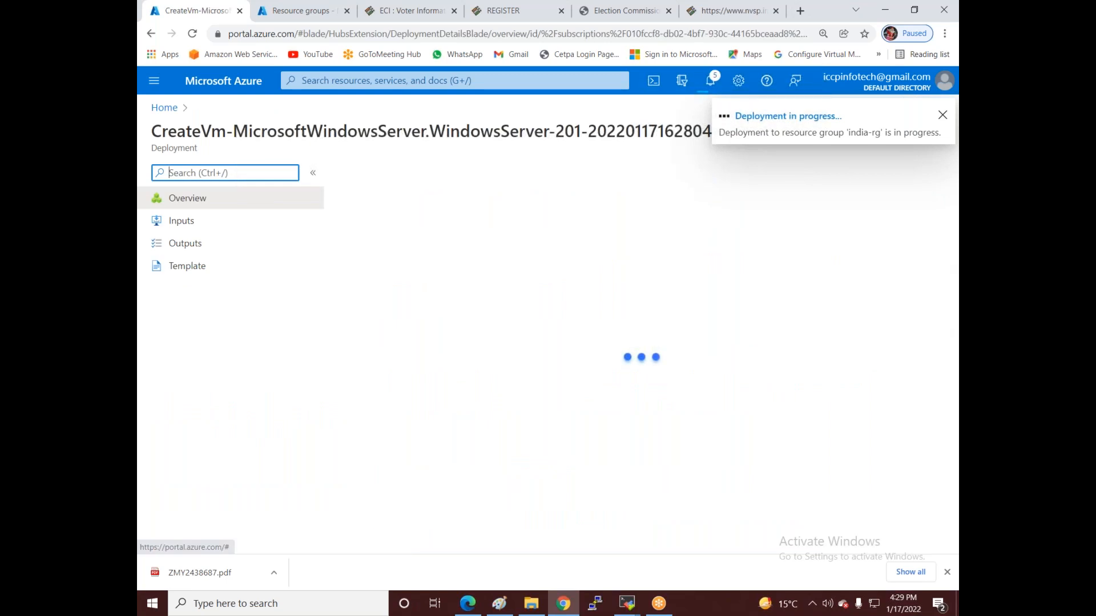
left_click(152, 109)
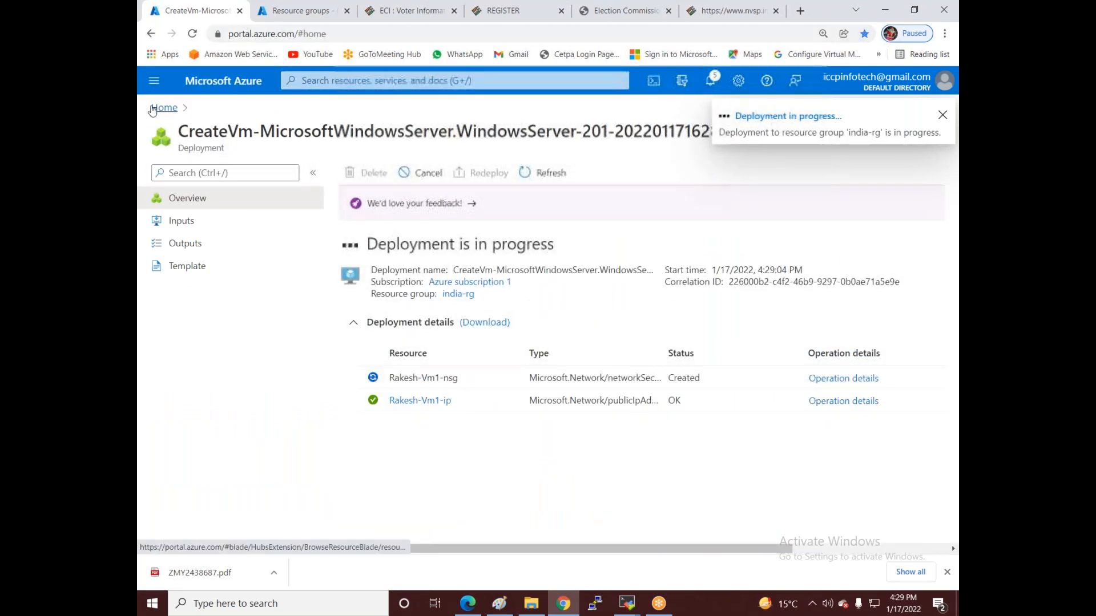
left_click(297, 157)
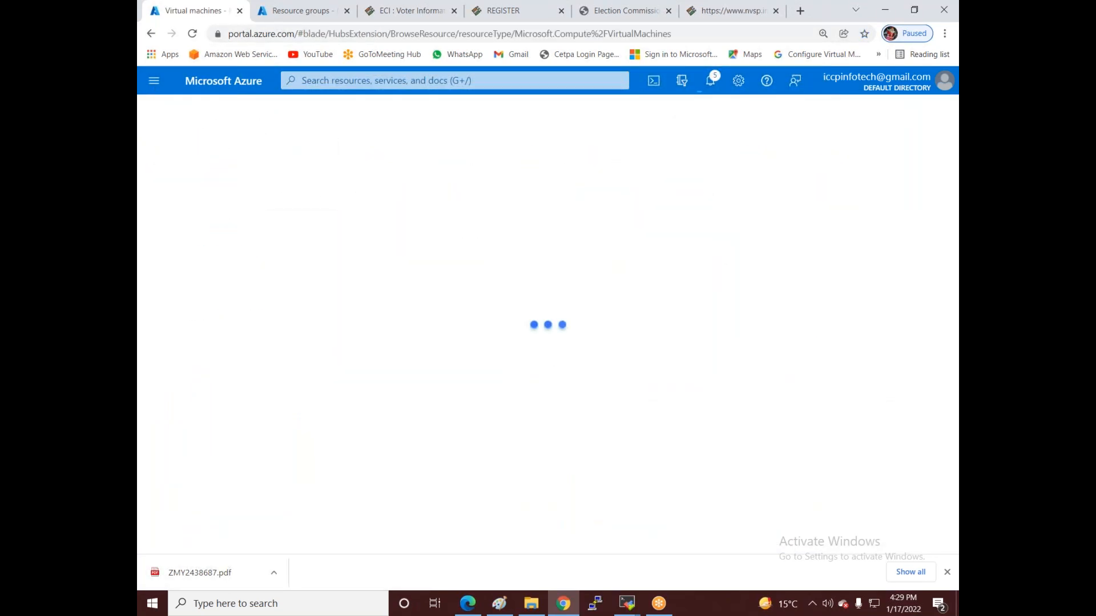
- Start a new virtual machine named Mukesh-VM2 in resource group india-rg
left_click(182, 172)
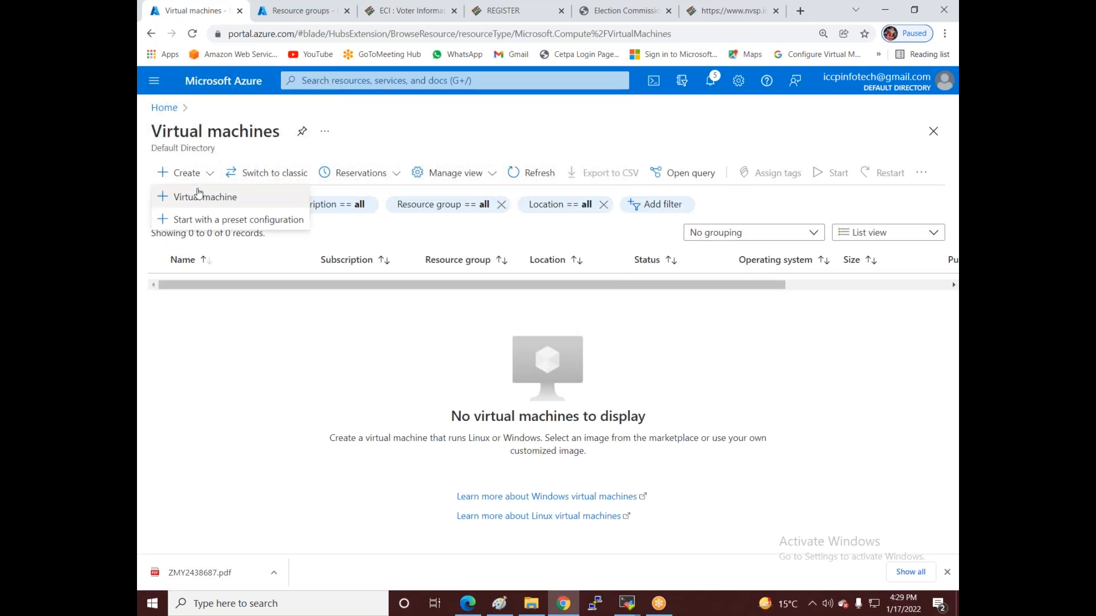
left_click(204, 197)
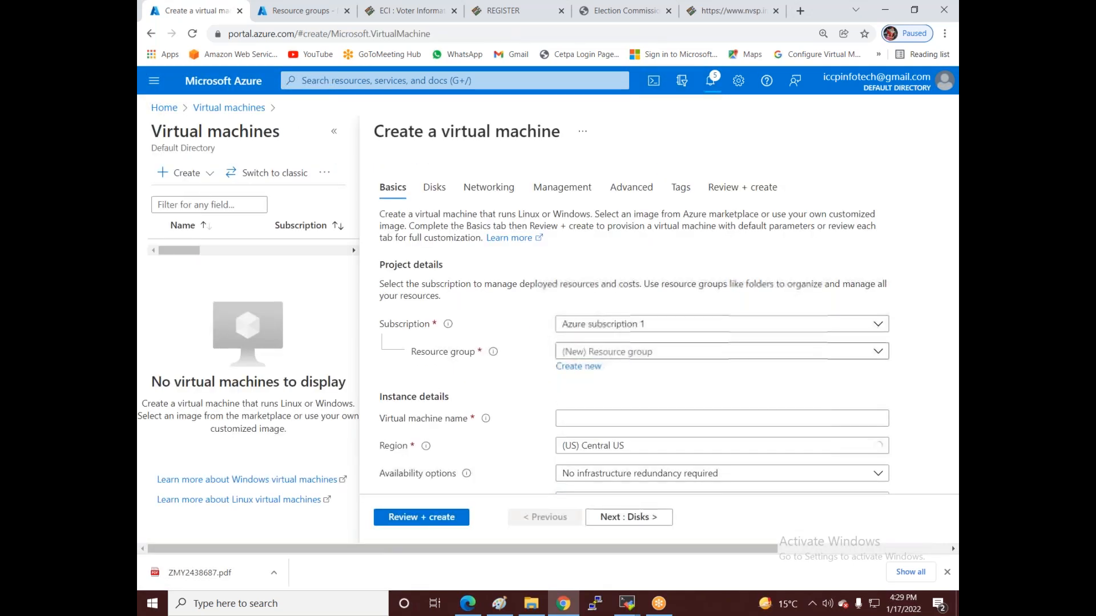
left_click(602, 352)
left_click(577, 376)
left_click(577, 420)
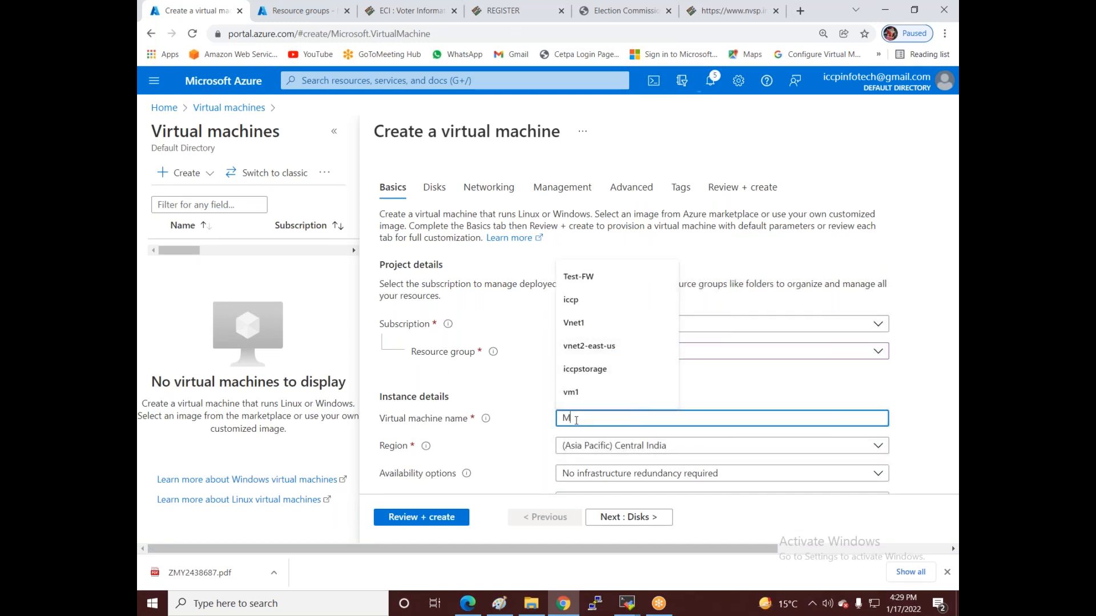
type("Mukesh-VM2")
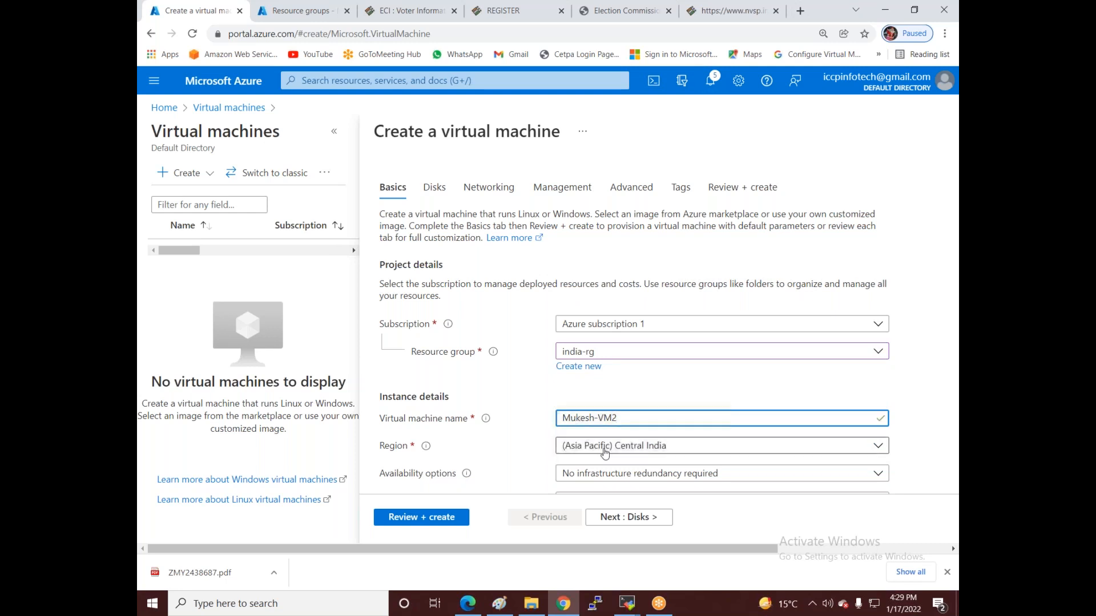
- Review the Region list and keep Central India as the VM's region
scroll(648, 468, "down", 1)
scroll(648, 468, "down", 1)
scroll(648, 468, "up", 1)
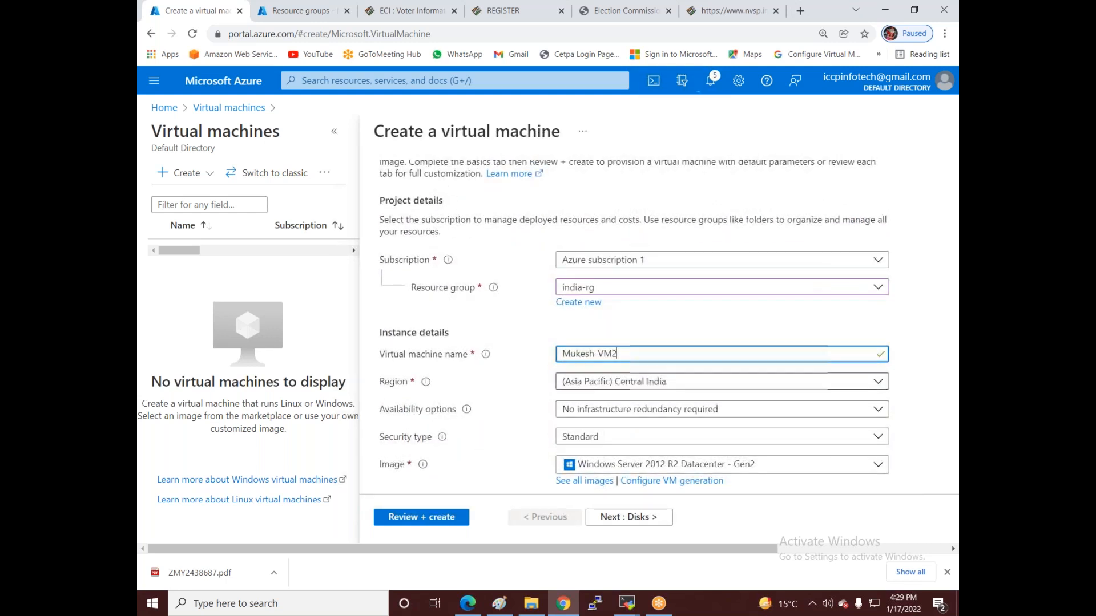
left_click(634, 389)
left_click(634, 391)
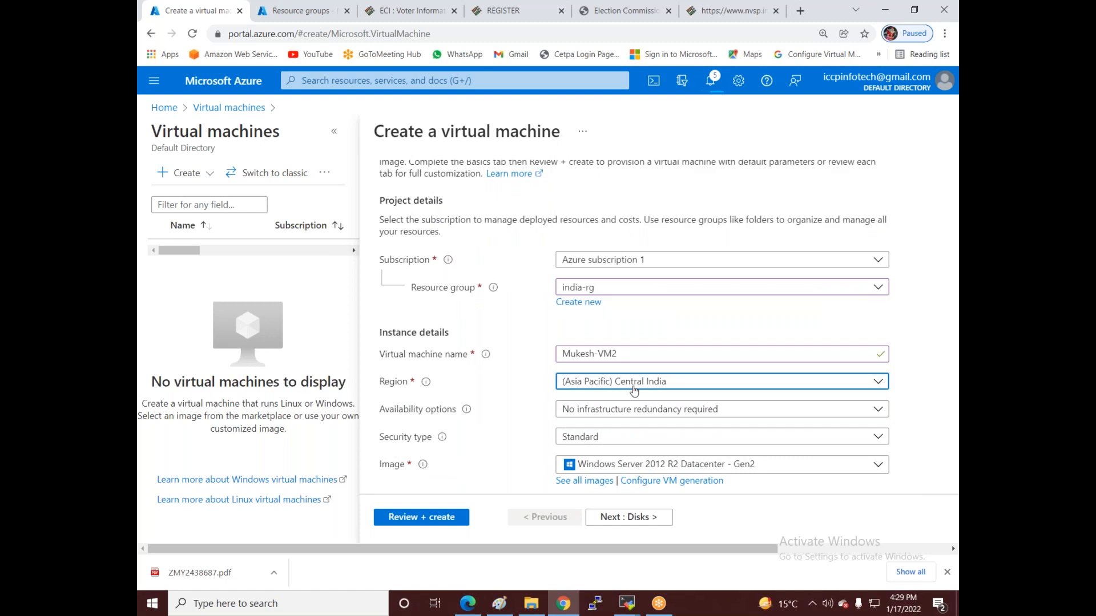
scroll(595, 335, "down", 1)
scroll(519, 352, "down", 2)
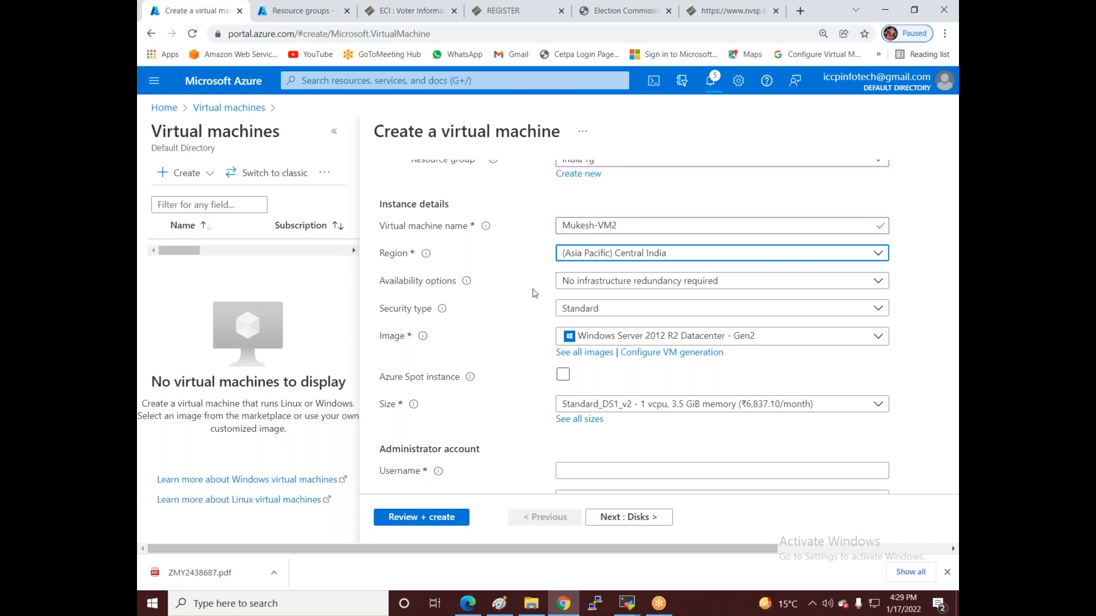
left_click(750, 255)
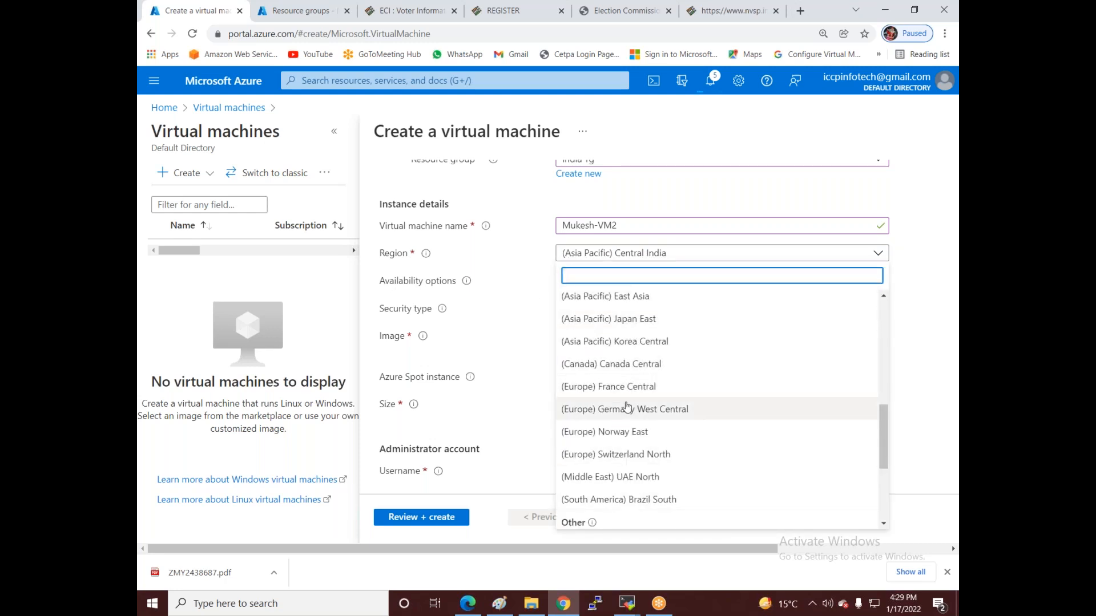
scroll(625, 405, "up", 3)
scroll(625, 405, "down", 3)
left_click(487, 280)
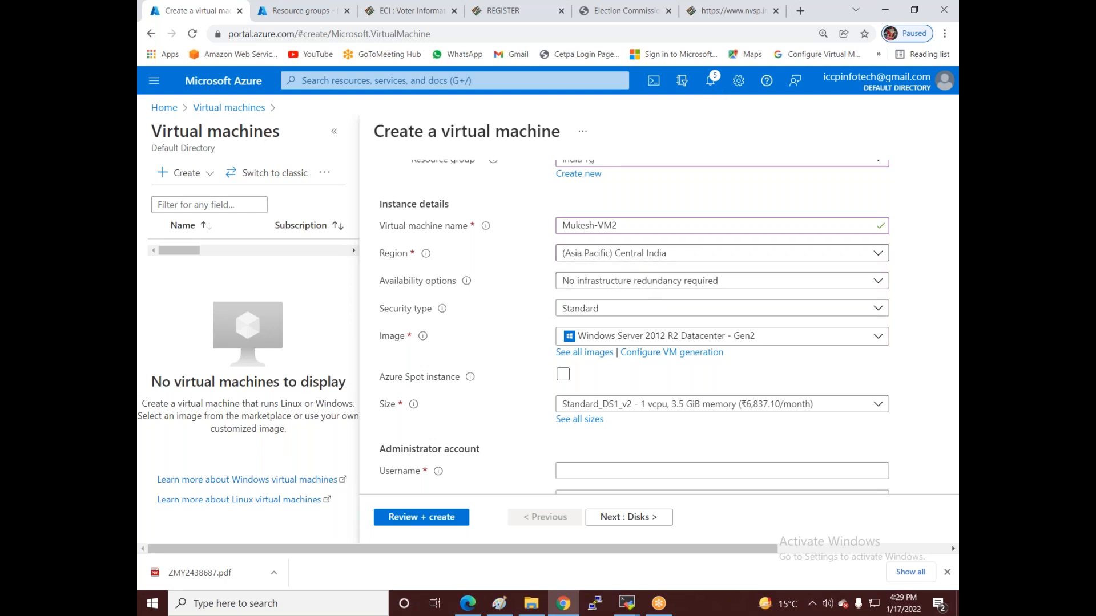
left_click(613, 255)
scroll(624, 431, "up", 6)
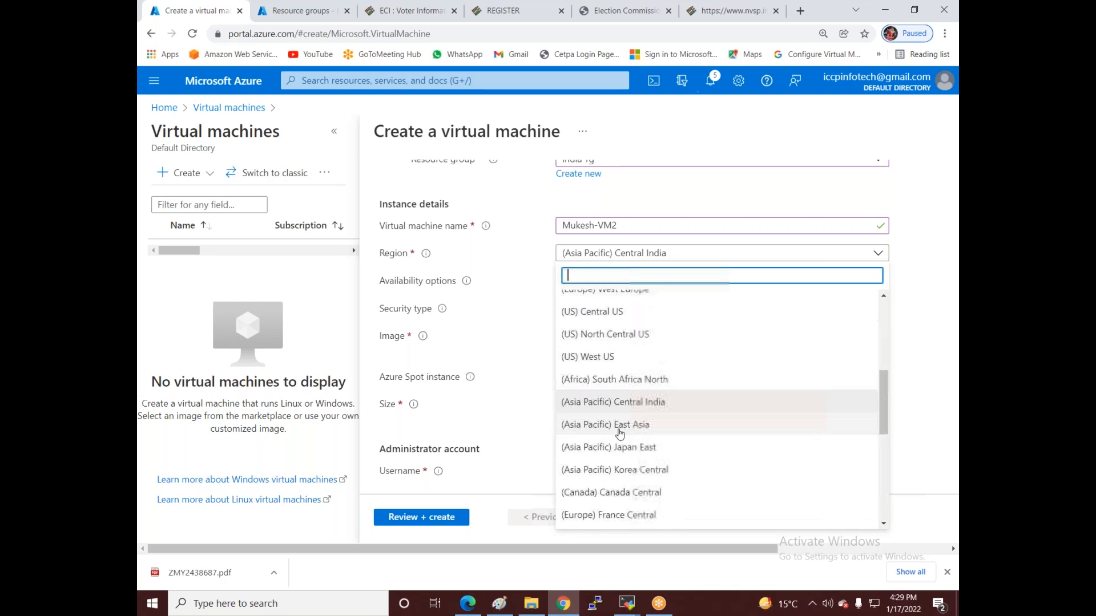
scroll(622, 432, "up", 2)
scroll(628, 429, "down", 3)
scroll(628, 429, "up", 3)
left_click(504, 310)
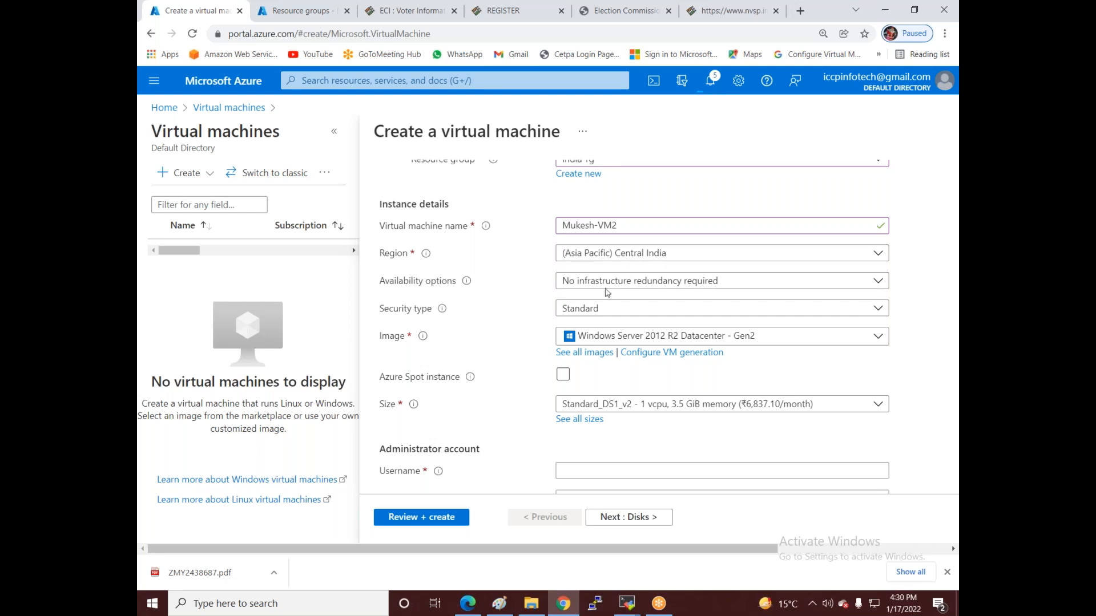
- Keep the Windows Server image and enter the administrator username, password and matching confirmation
left_click(631, 341)
left_click(502, 325)
scroll(571, 337, "down", 3)
left_click(583, 342)
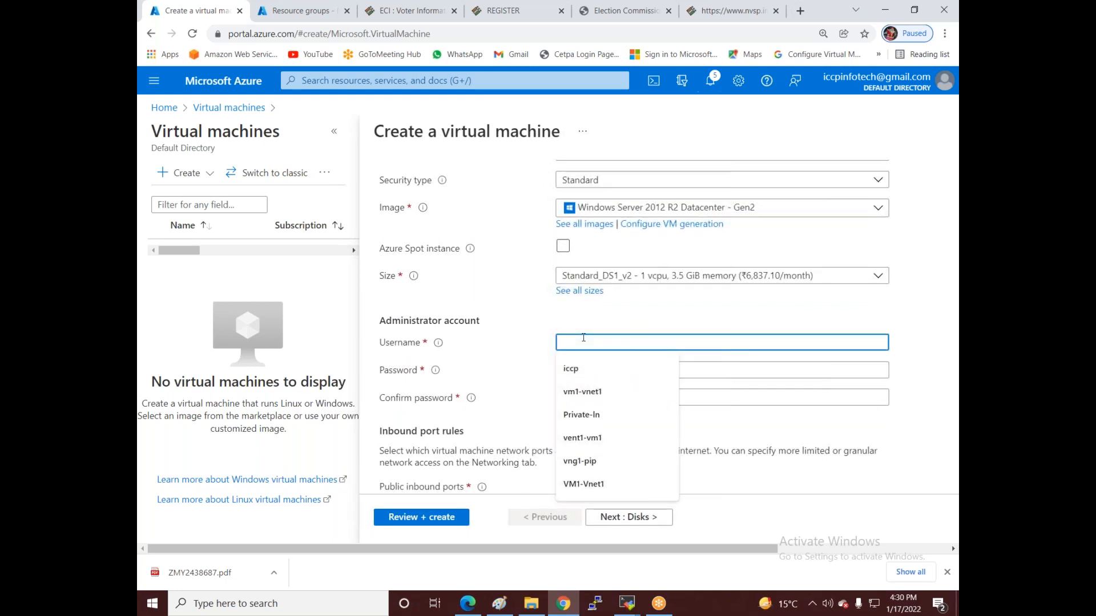
type("iccpinfotech")
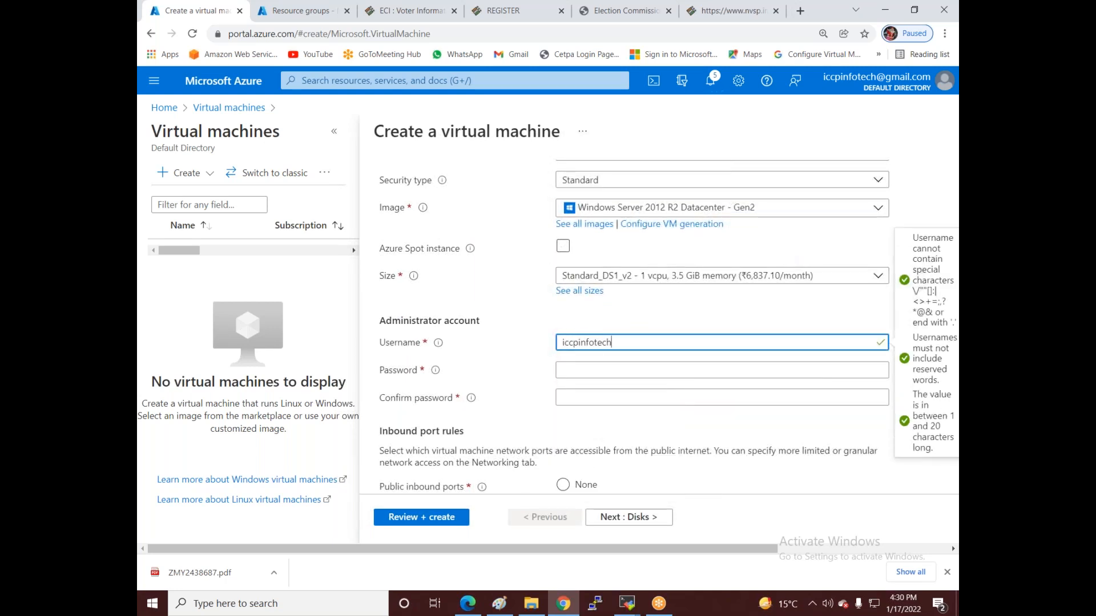
left_click(630, 371)
type("••••")
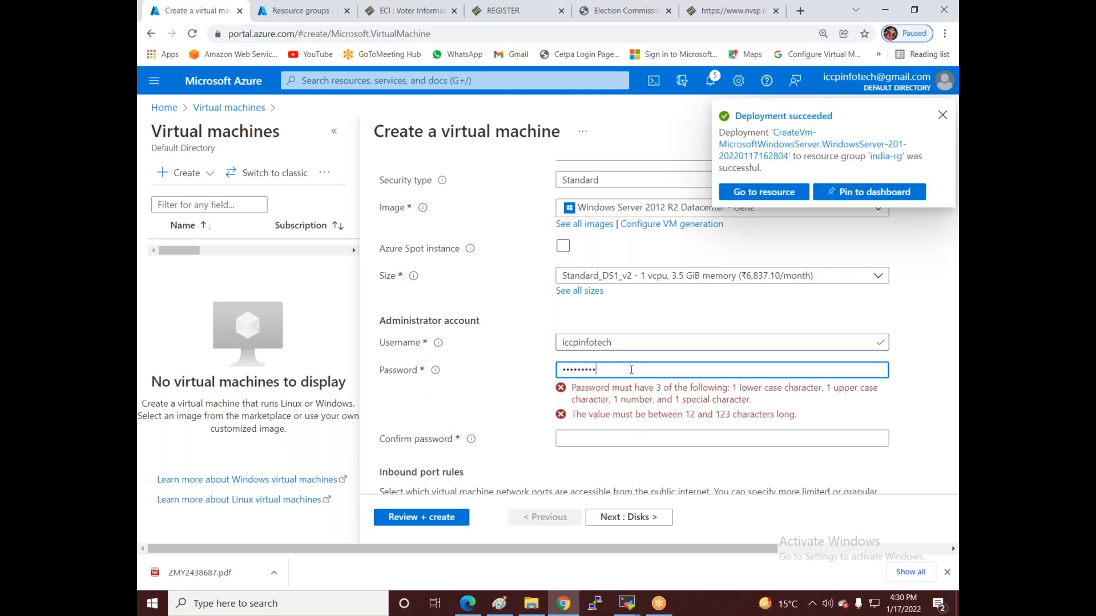
left_click(583, 396)
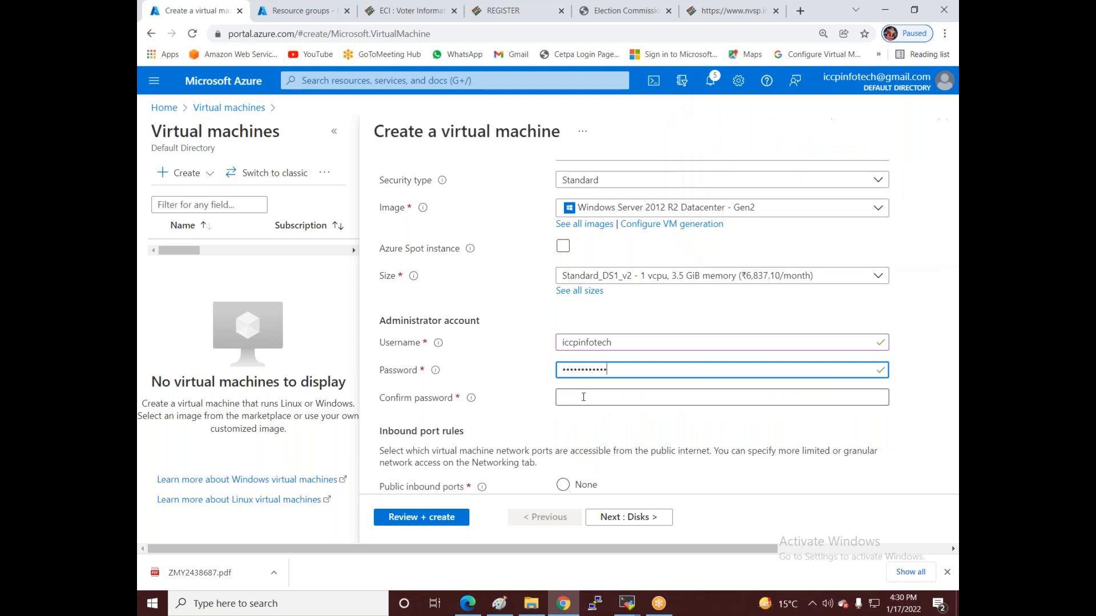
type("••••")
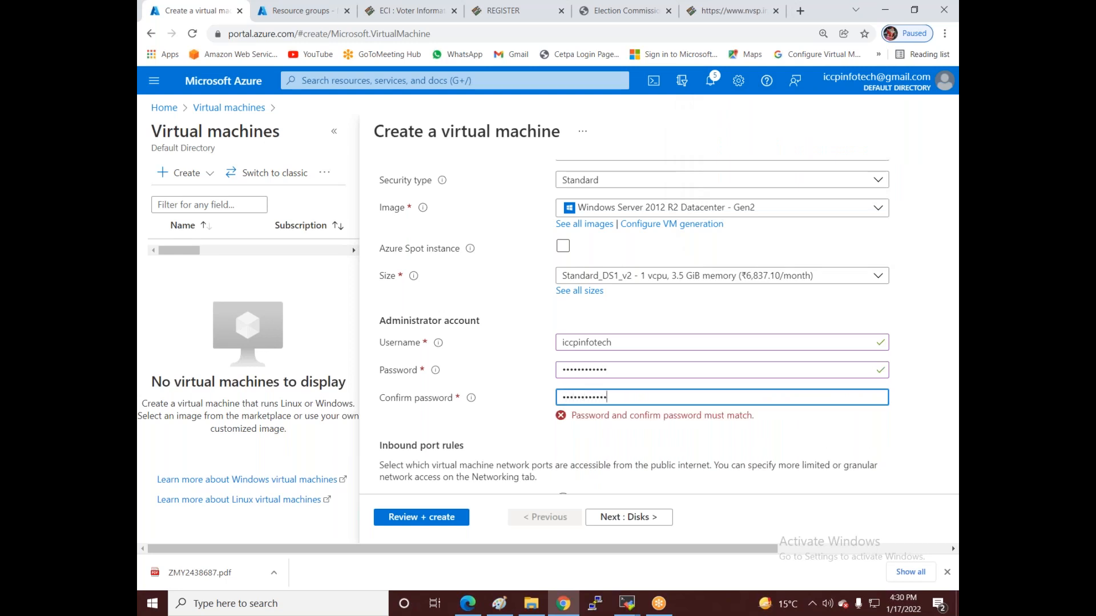
- Allow HTTP (80) and HTTPS (443) in addition to RDP as inbound ports
scroll(550, 429, "down", 3)
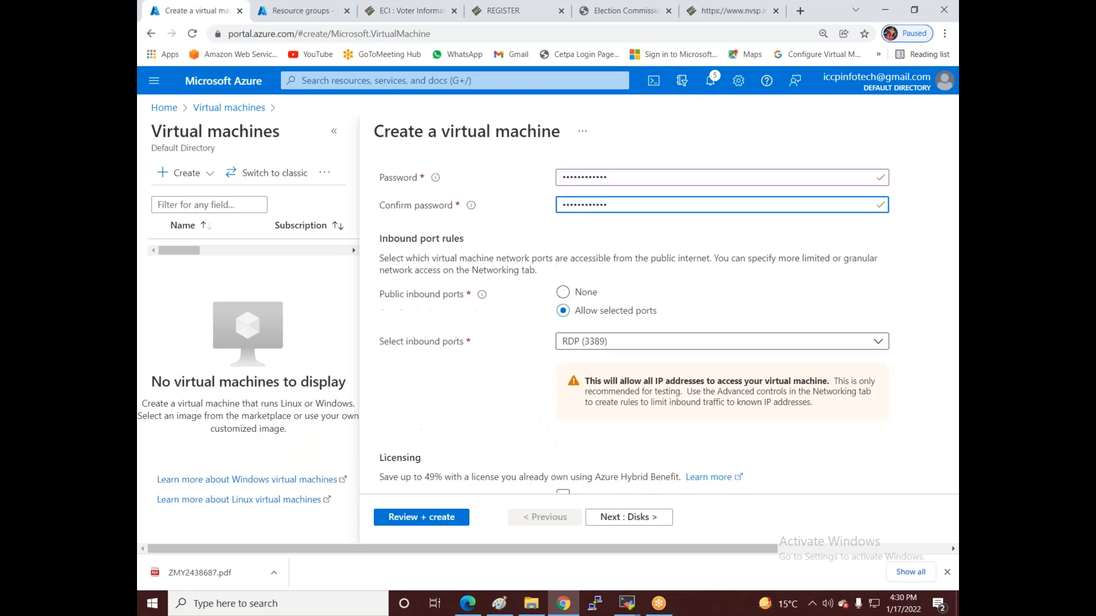
left_click(579, 343)
left_click(568, 361)
left_click(568, 384)
- Connect Mukesh-VM2 to Vnet2, then review and create the virtual machine
left_click(602, 518)
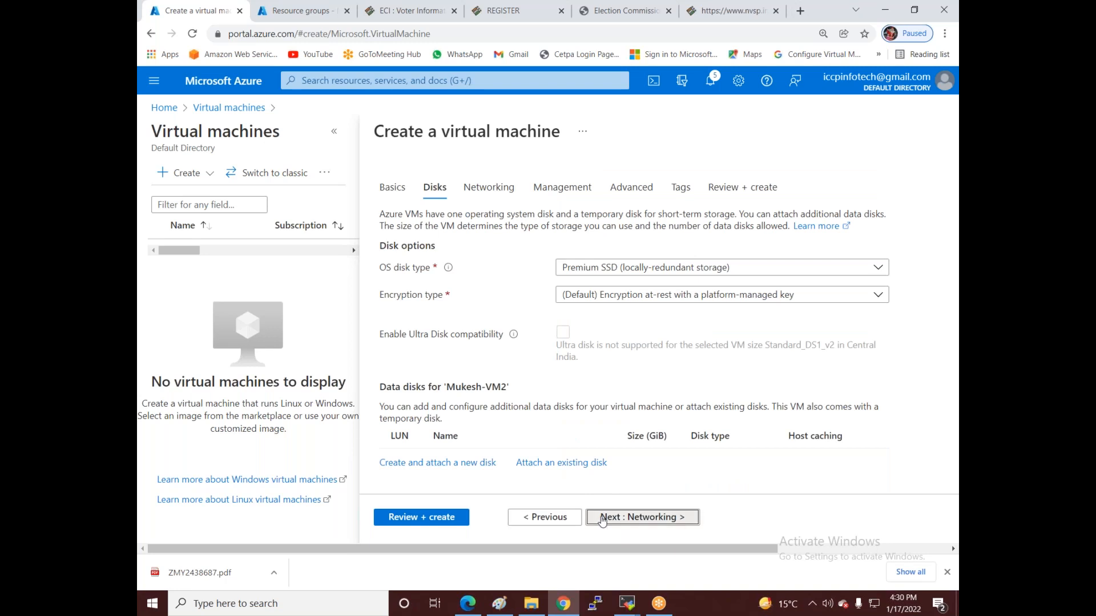
left_click(603, 519)
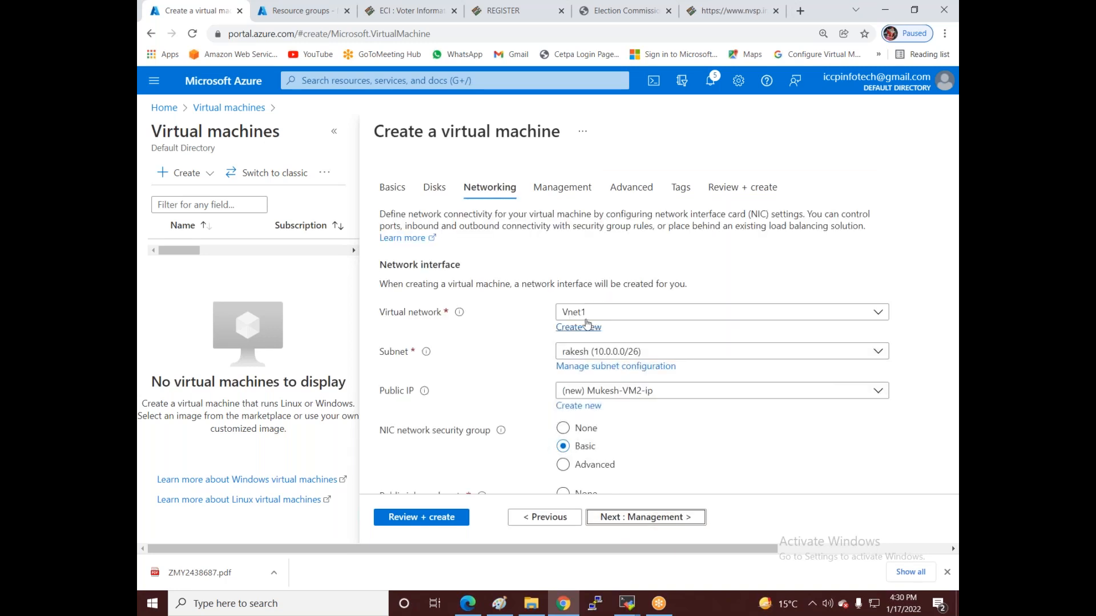
left_click(586, 313)
left_click(570, 405)
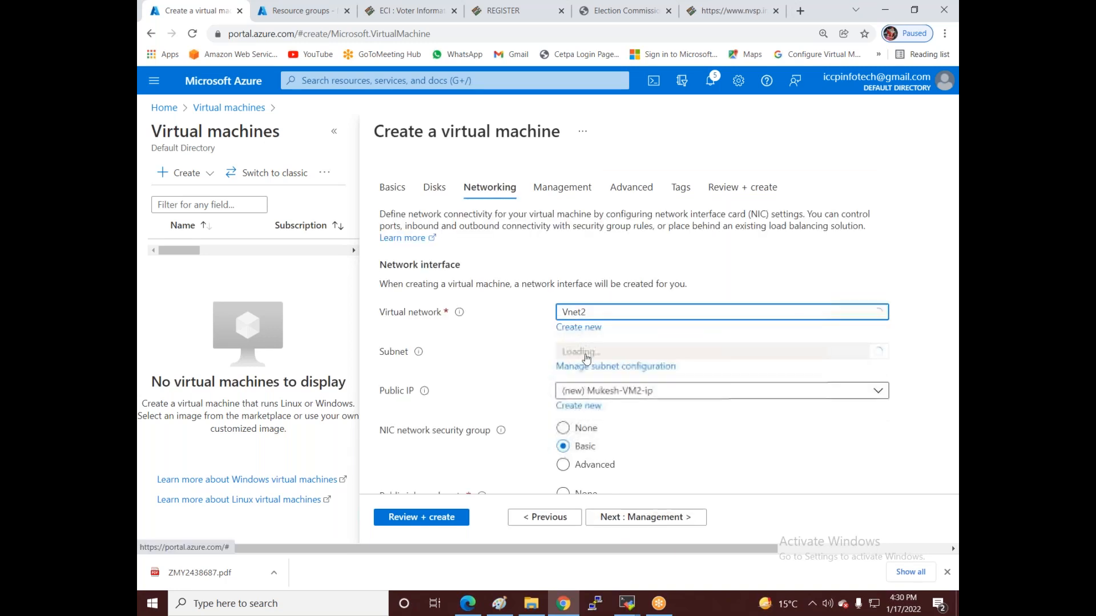
left_click(421, 517)
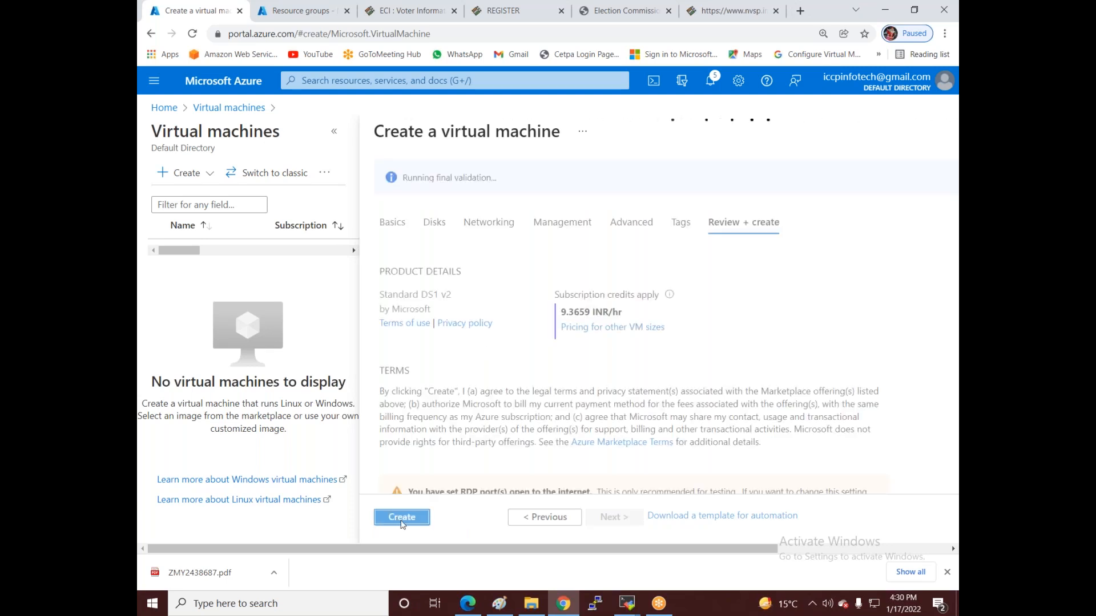
left_click(403, 522)
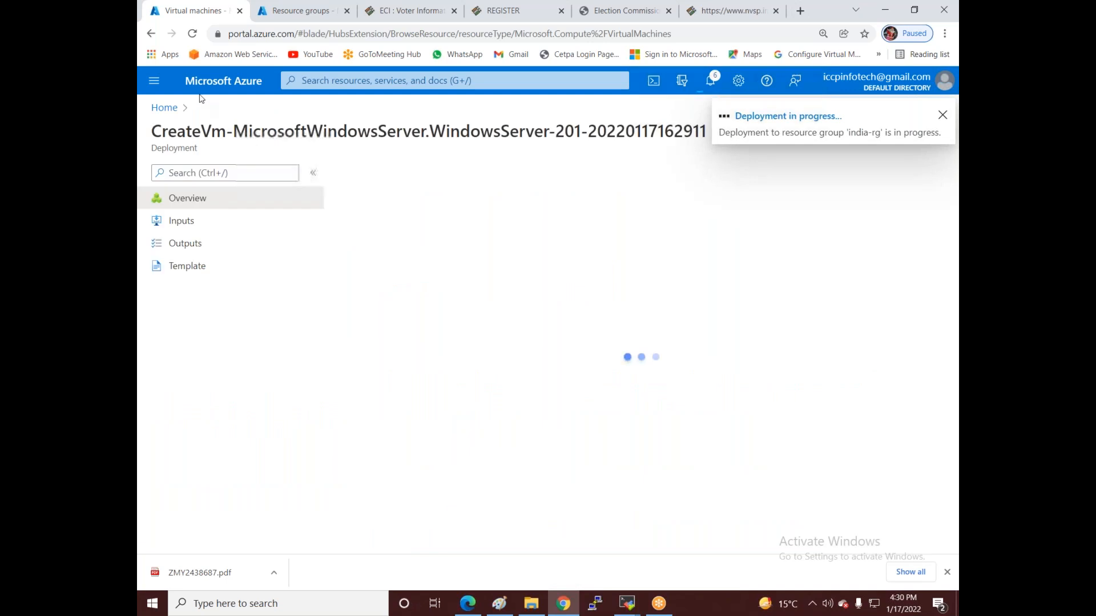
- From the virtual machines list, start another VM in resource group india-rg
left_click(173, 107)
left_click(303, 186)
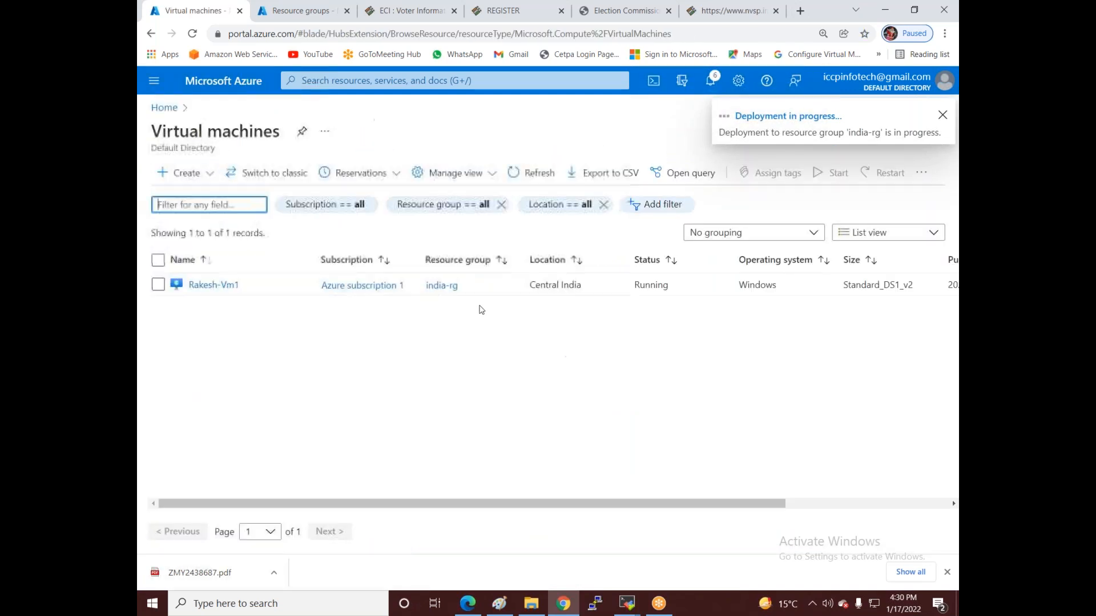
left_click(188, 174)
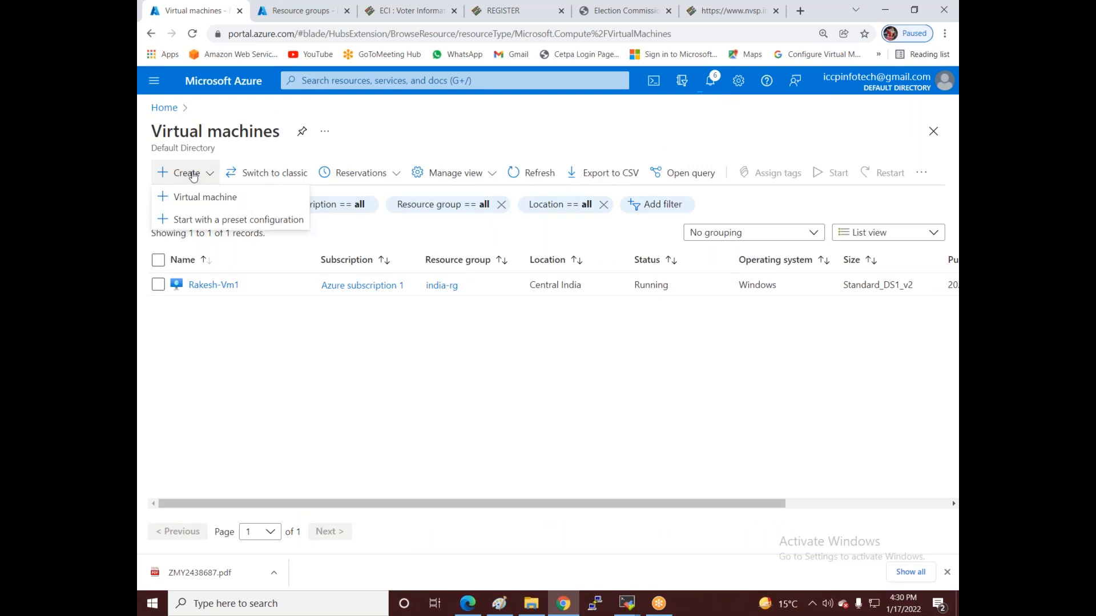
left_click(216, 201)
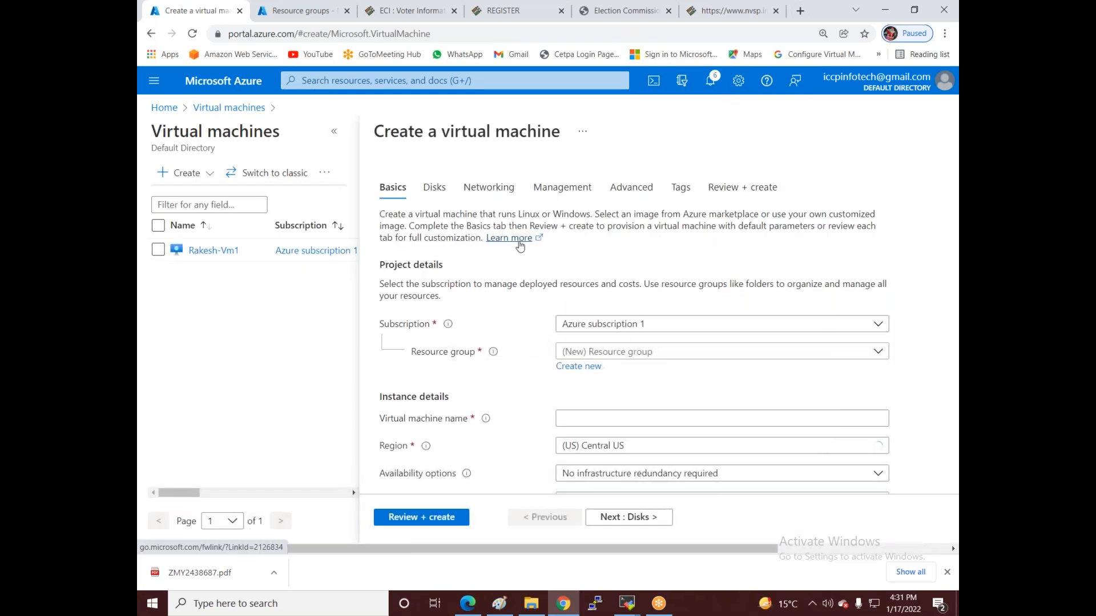
left_click(579, 354)
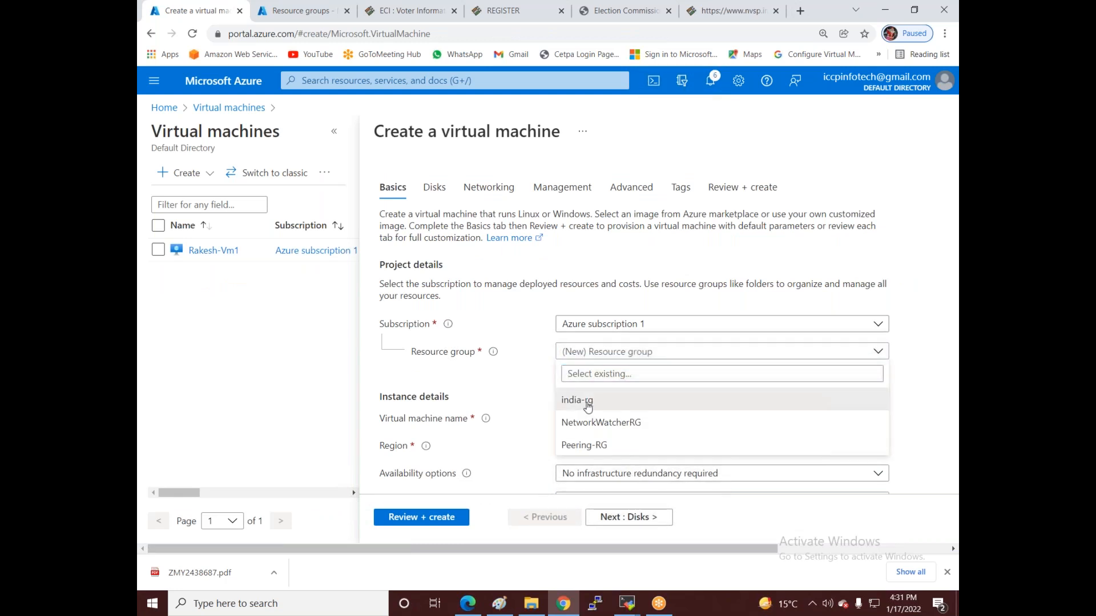
left_click(583, 399)
- Set the region to (US) East US and name the VM Srishti-VM3
scroll(601, 446, "down", 2)
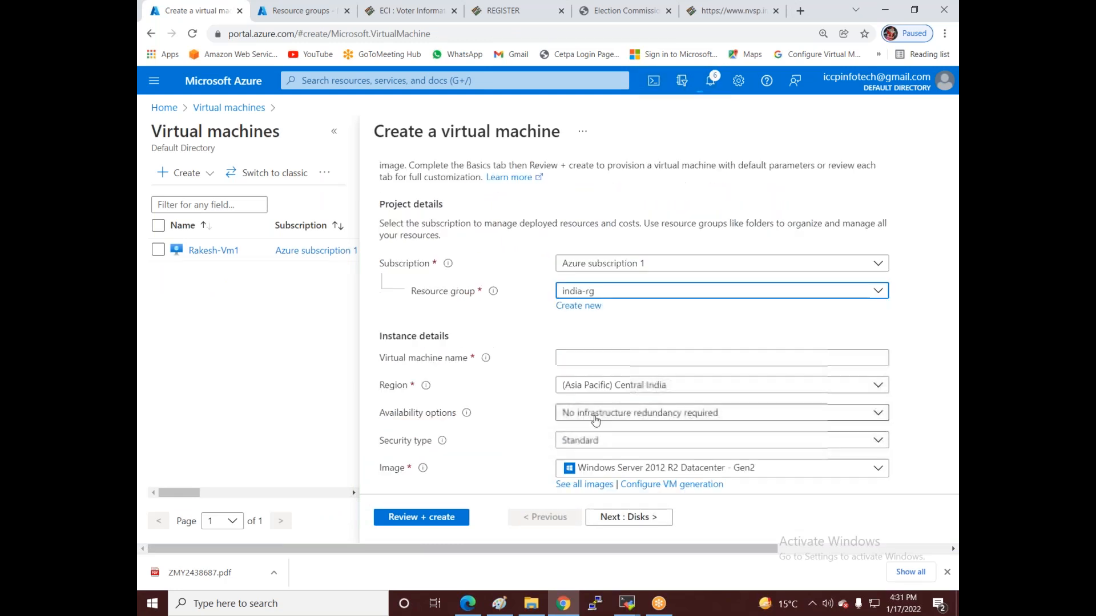
left_click(635, 383)
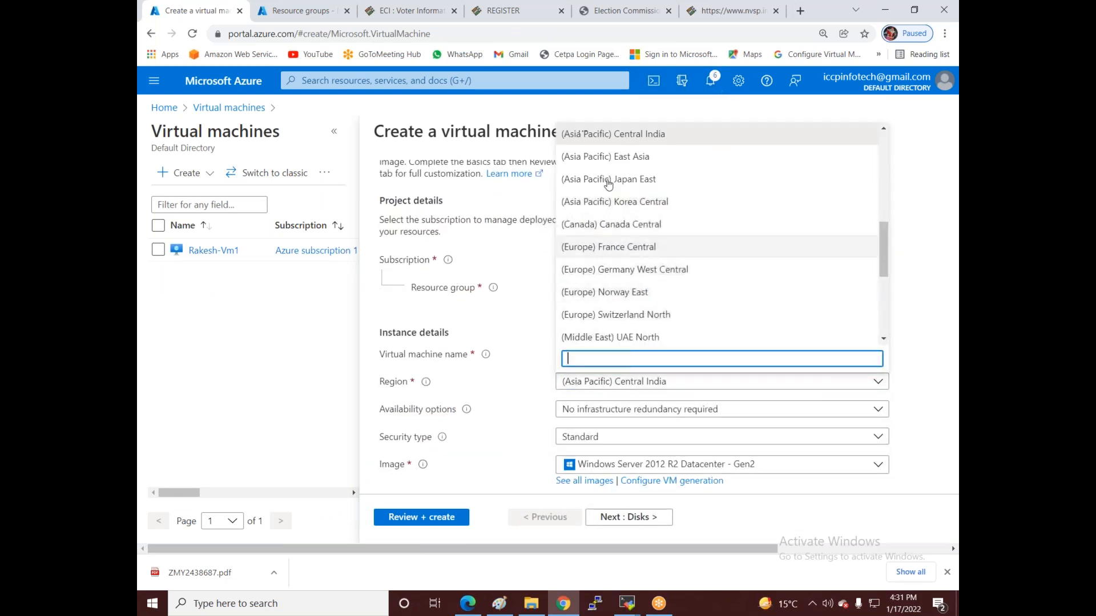
scroll(617, 167, "up", 10)
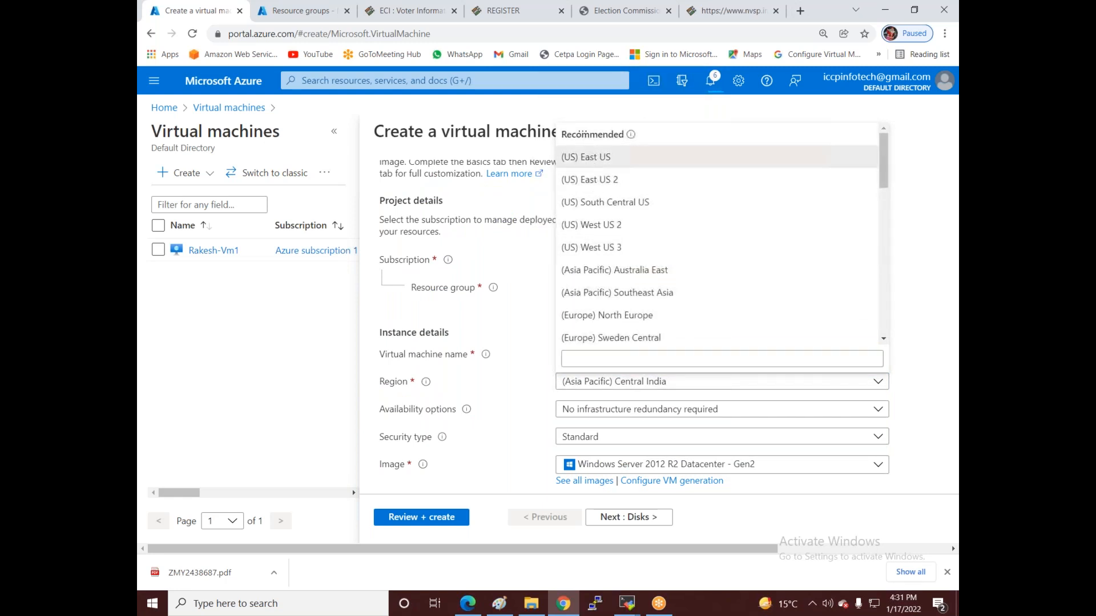
left_click(588, 157)
left_click(596, 358)
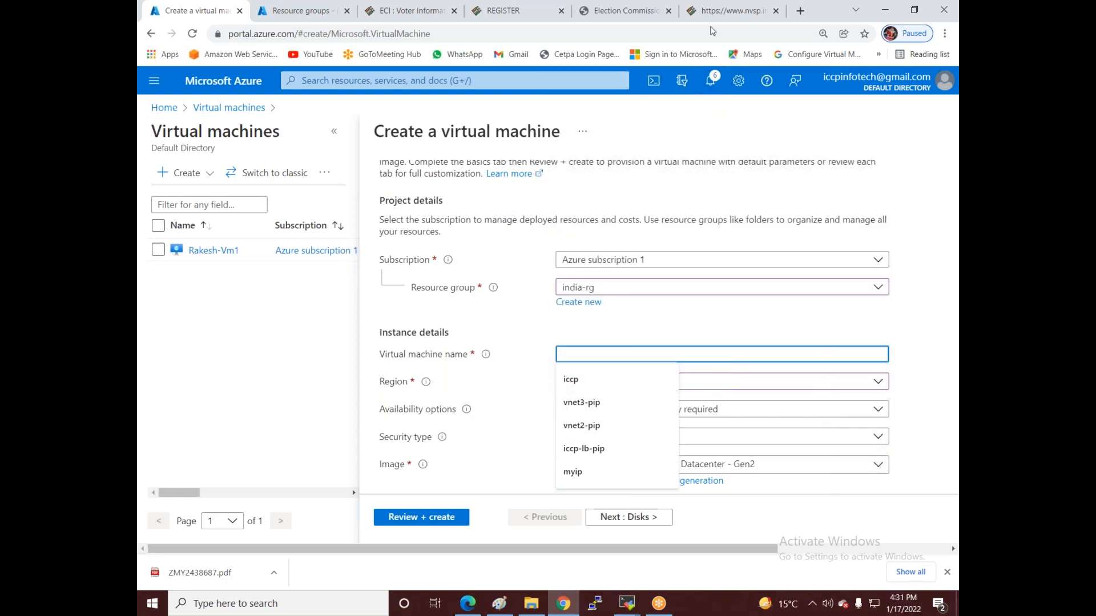
left_click(593, 355)
type("Srishti")
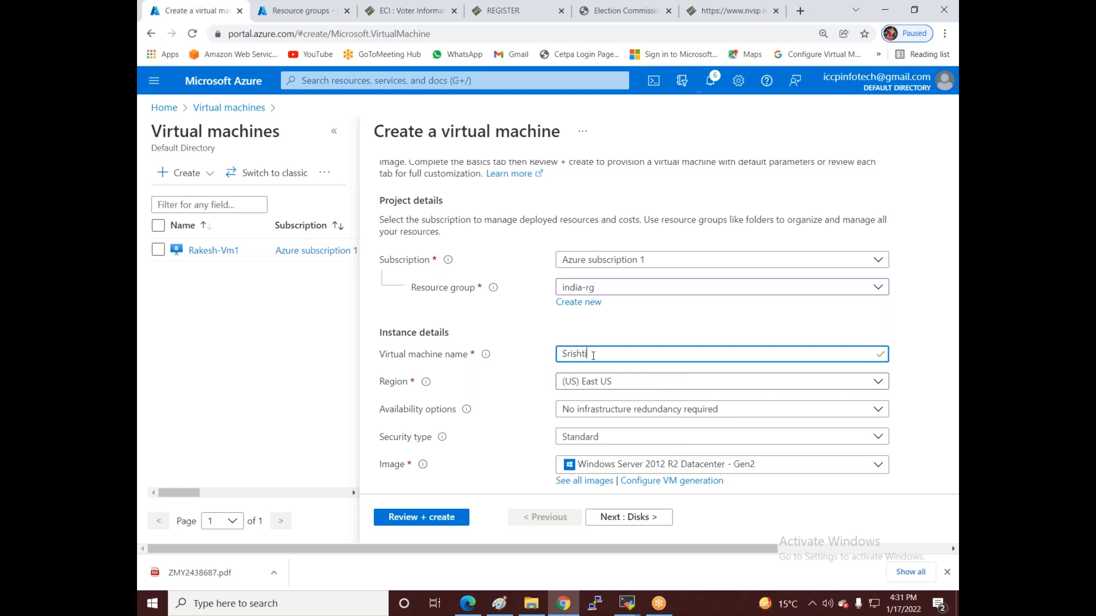
type("-V")
left_click(689, 34)
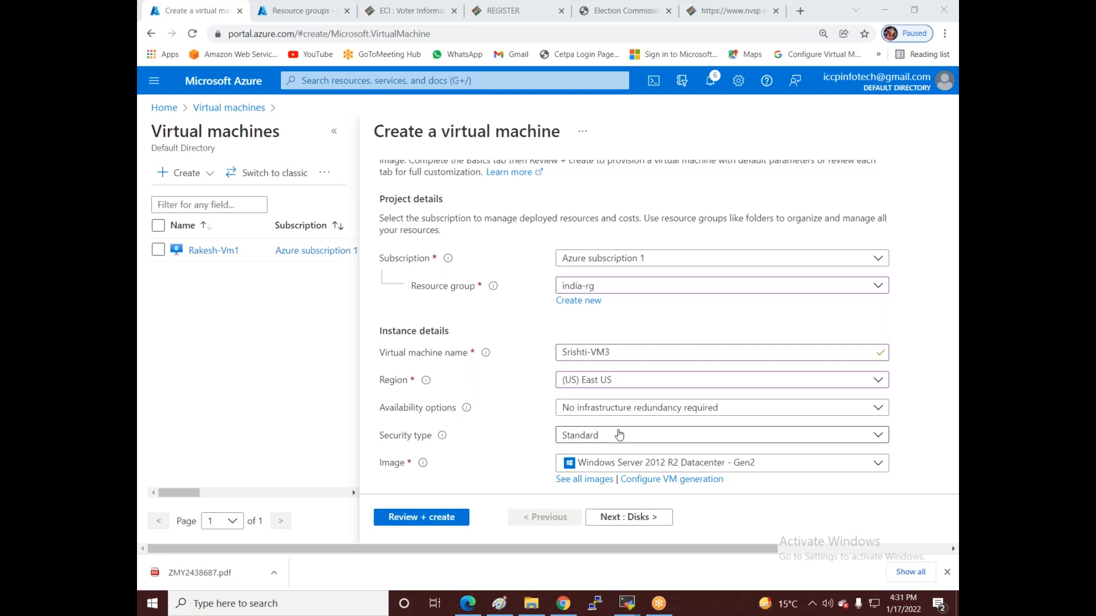
scroll(616, 432, "down", 2)
scroll(616, 433, "down", 3)
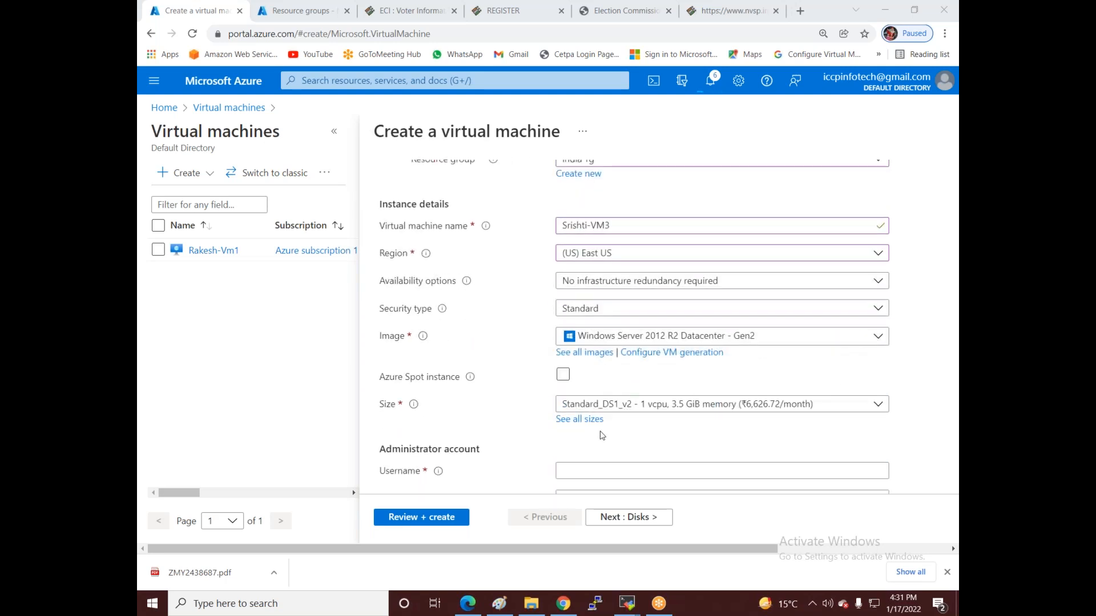
- Enter the administrator username, password and matching confirmation for Srishti-VM3
left_click(616, 407)
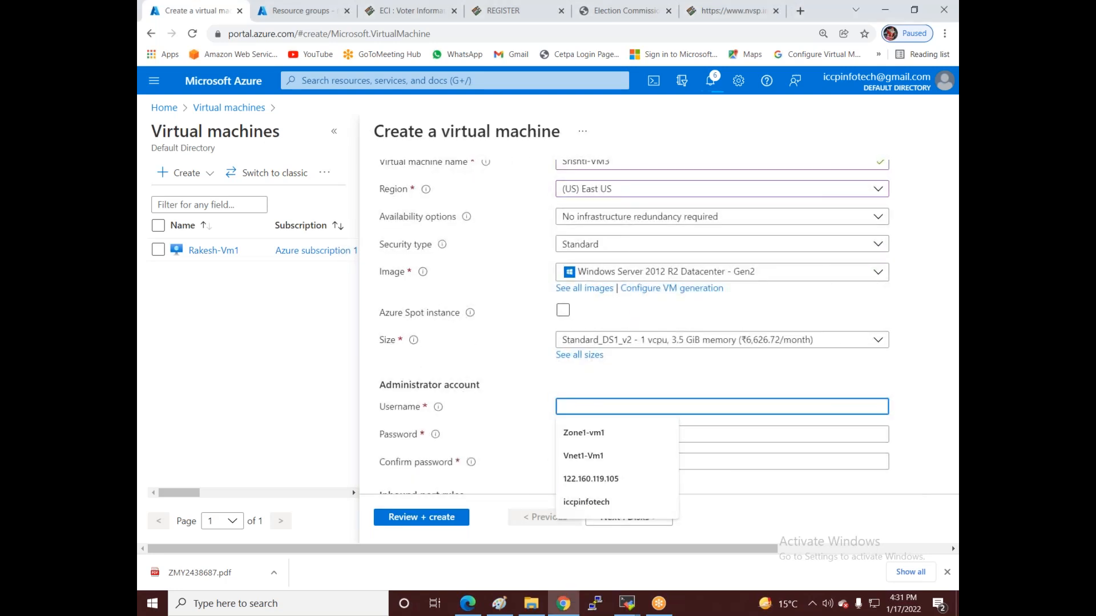
type("iccpinfotech")
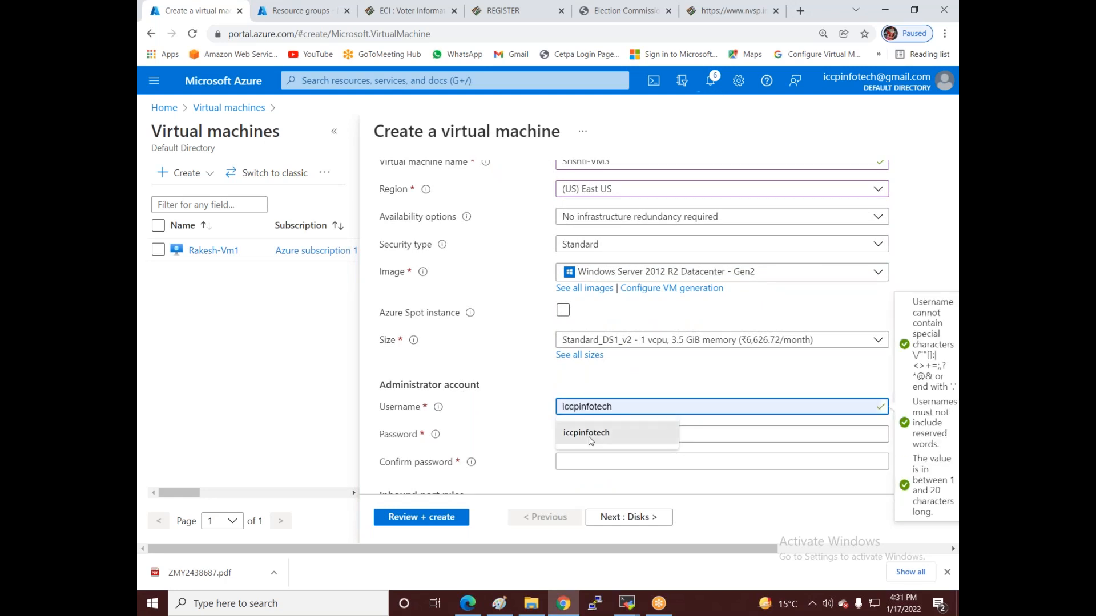
left_click(587, 433)
left_click(587, 434)
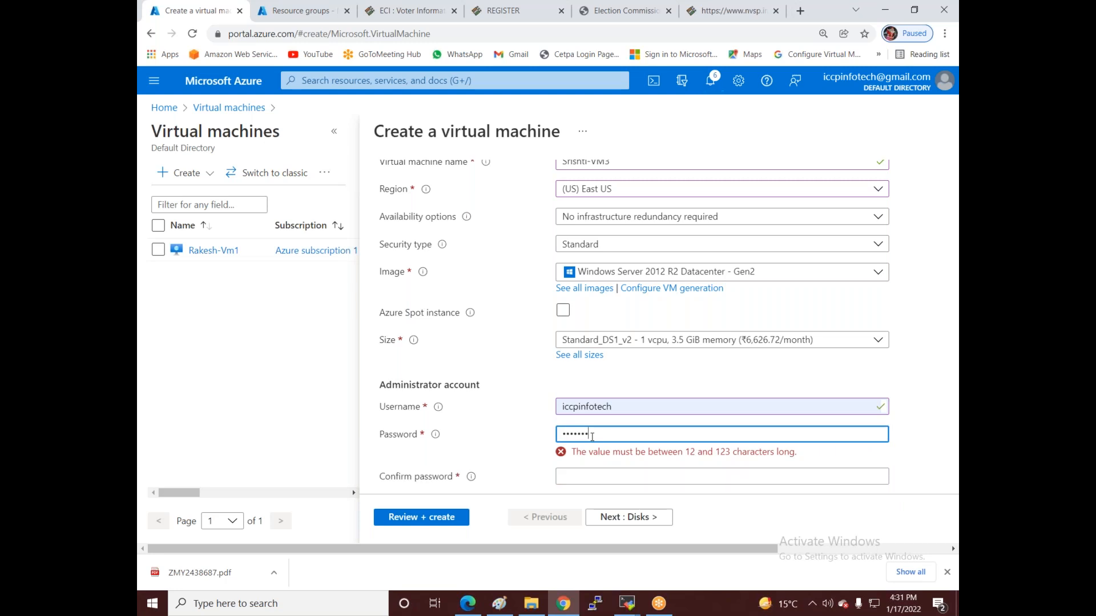
type("12")
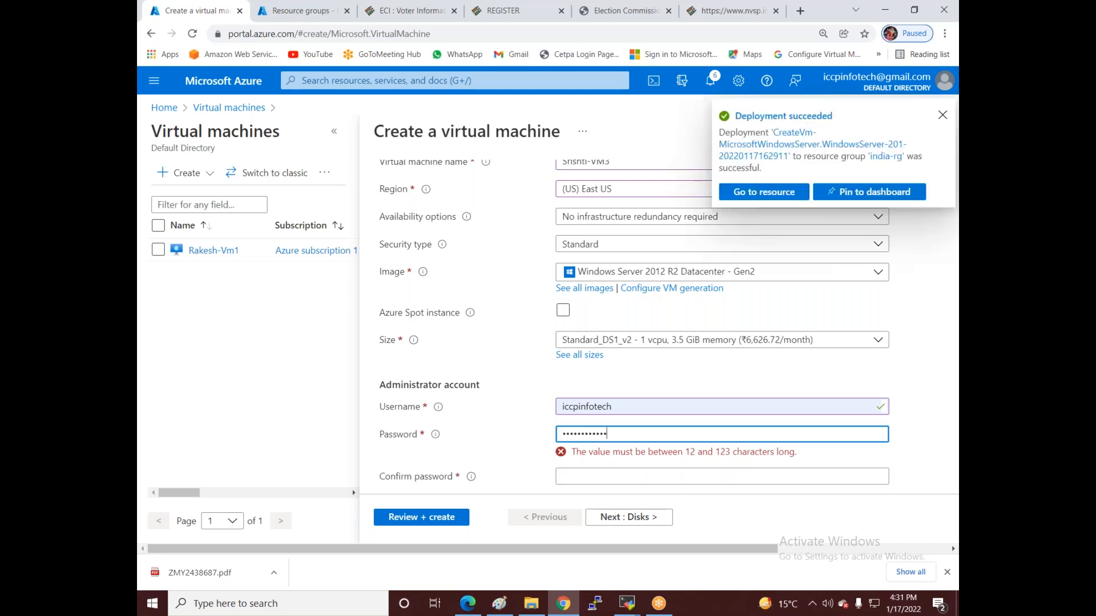
left_click(593, 463)
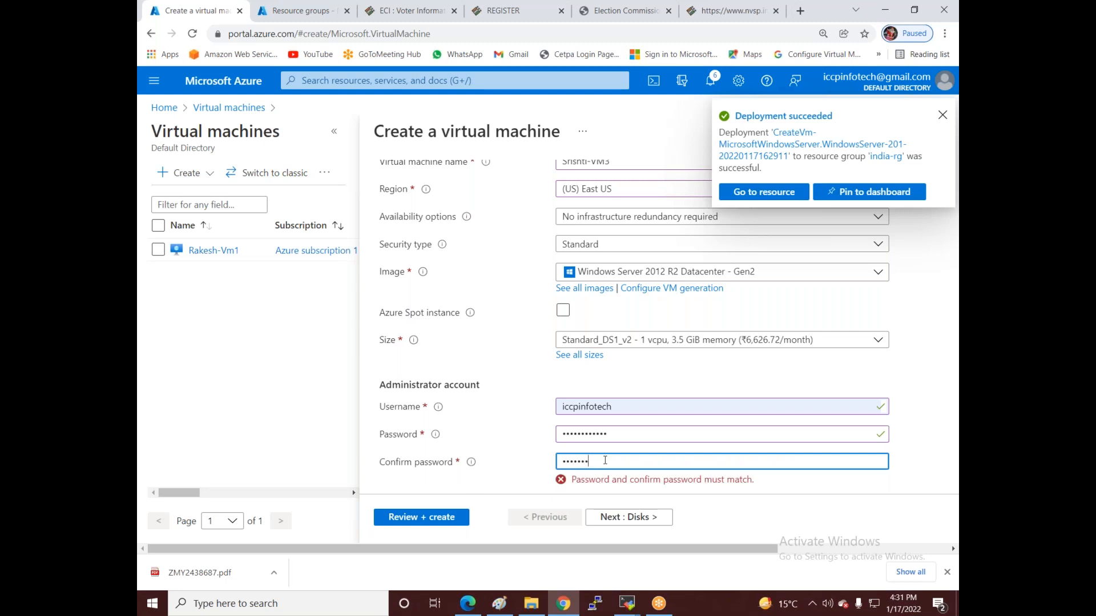
type("••••••")
- Allow HTTP (80) and HTTPS (443) inbound alongside RDP, then move to Disks
scroll(604, 460, "down", 2)
left_click(568, 469)
left_click(568, 382)
left_click(568, 405)
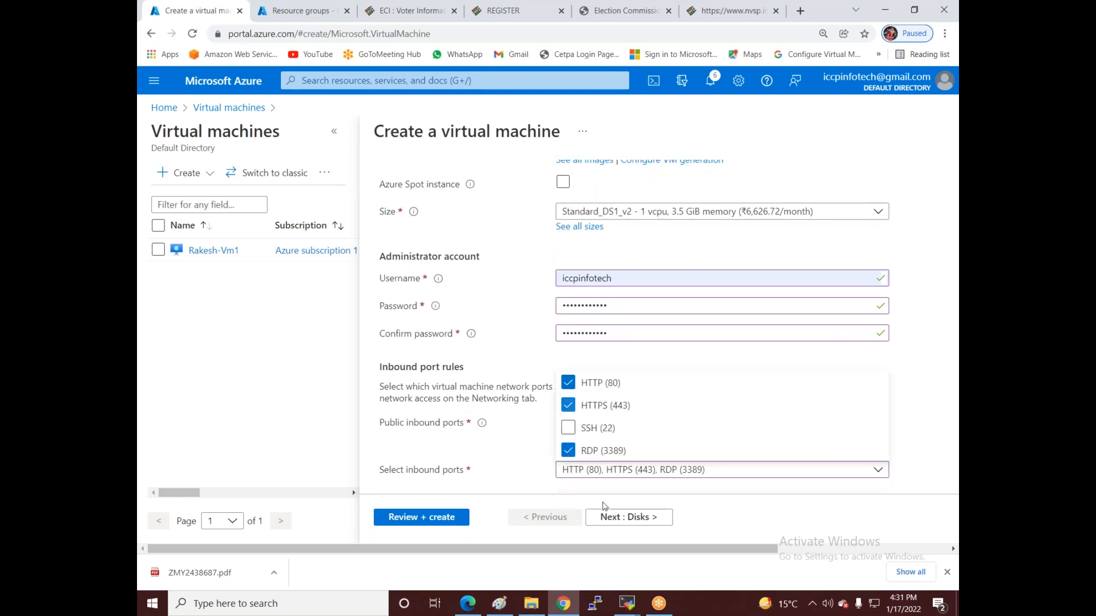
left_click(599, 517)
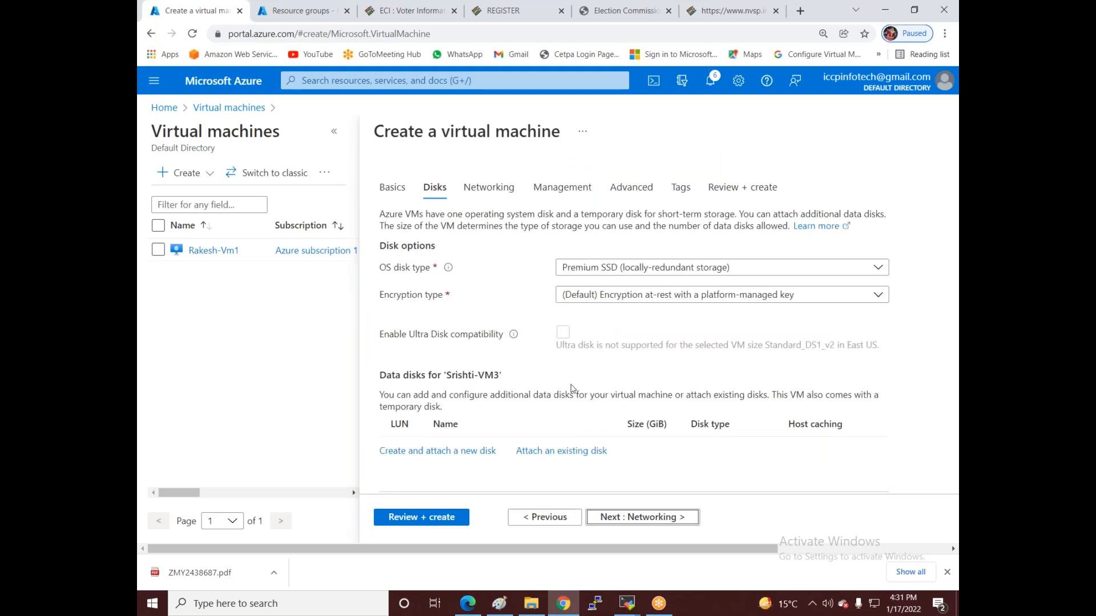
- On Networking, check the virtual networks offered, finding only a new india-rg-vnet
left_click(612, 517)
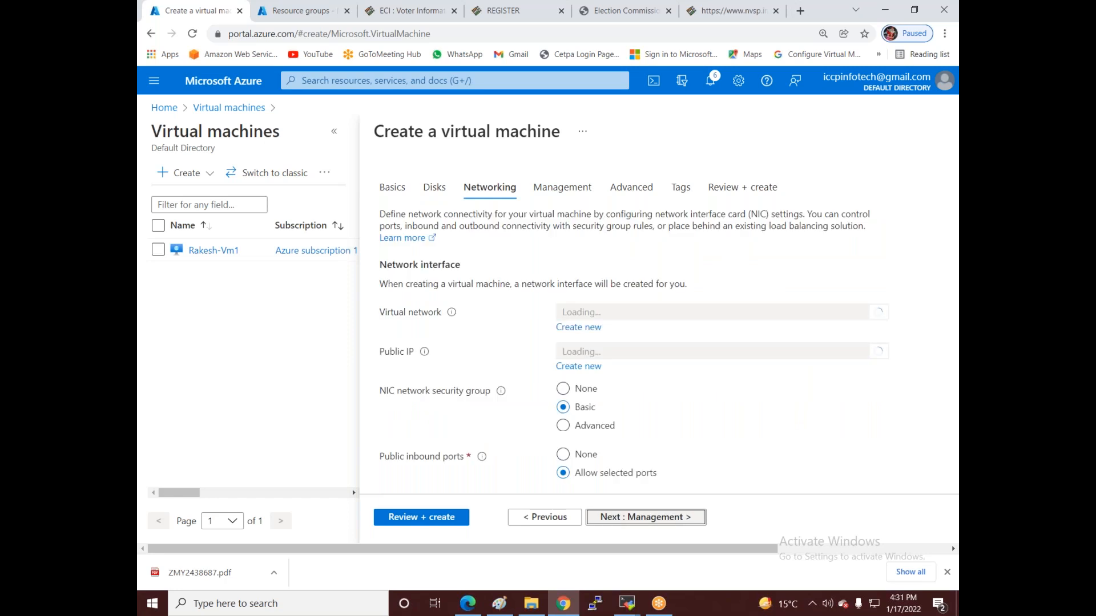
left_click(602, 317)
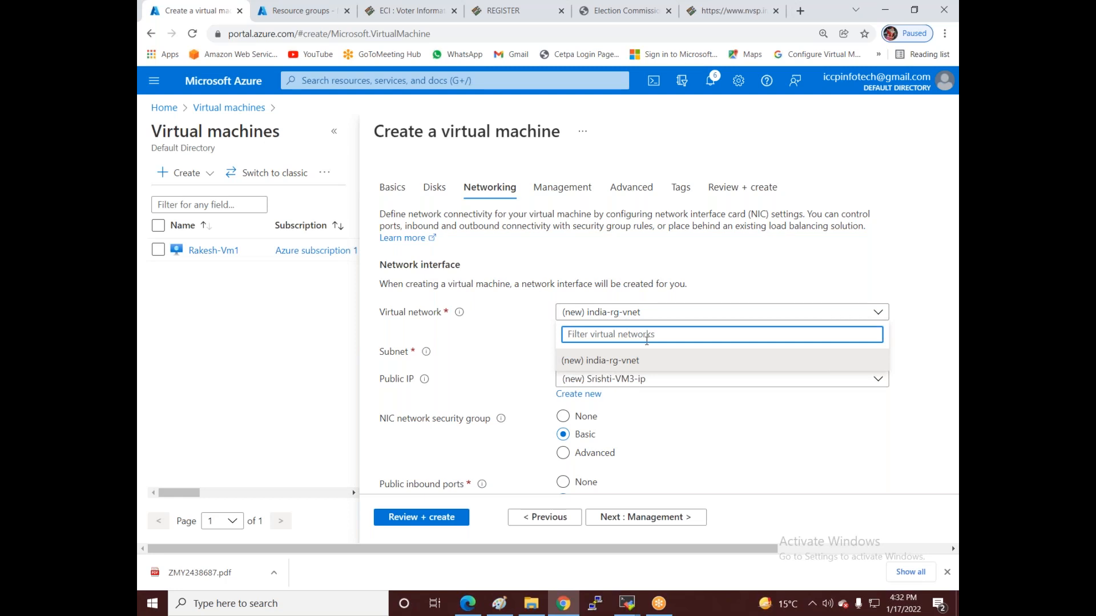
left_click(733, 34)
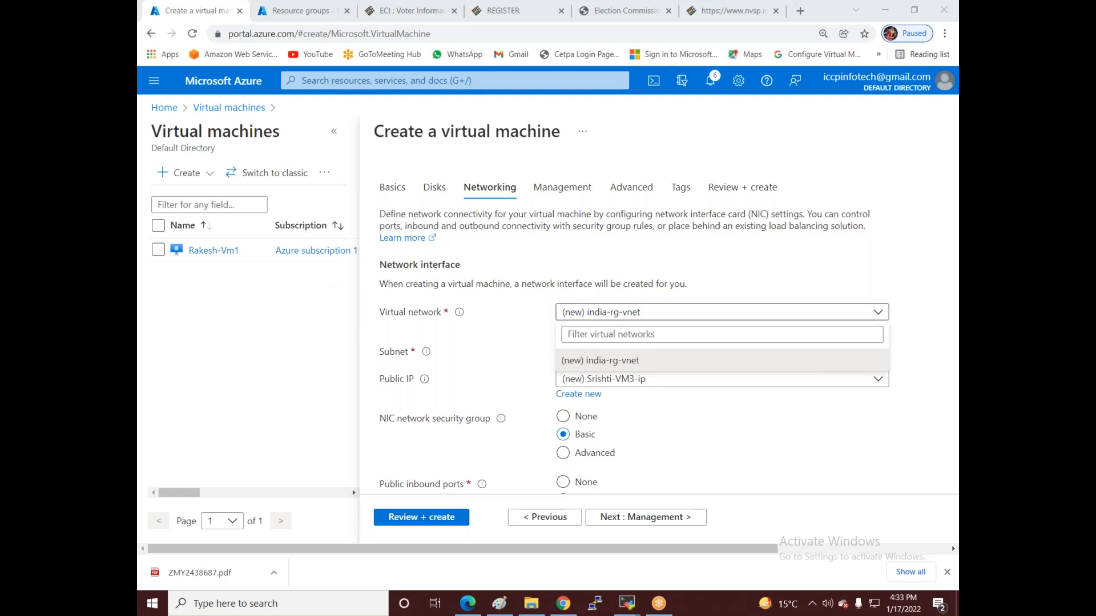
- Go back to Basics and change Srishti-VM3's resource group to Peering-RG
left_click(529, 522)
left_click(529, 523)
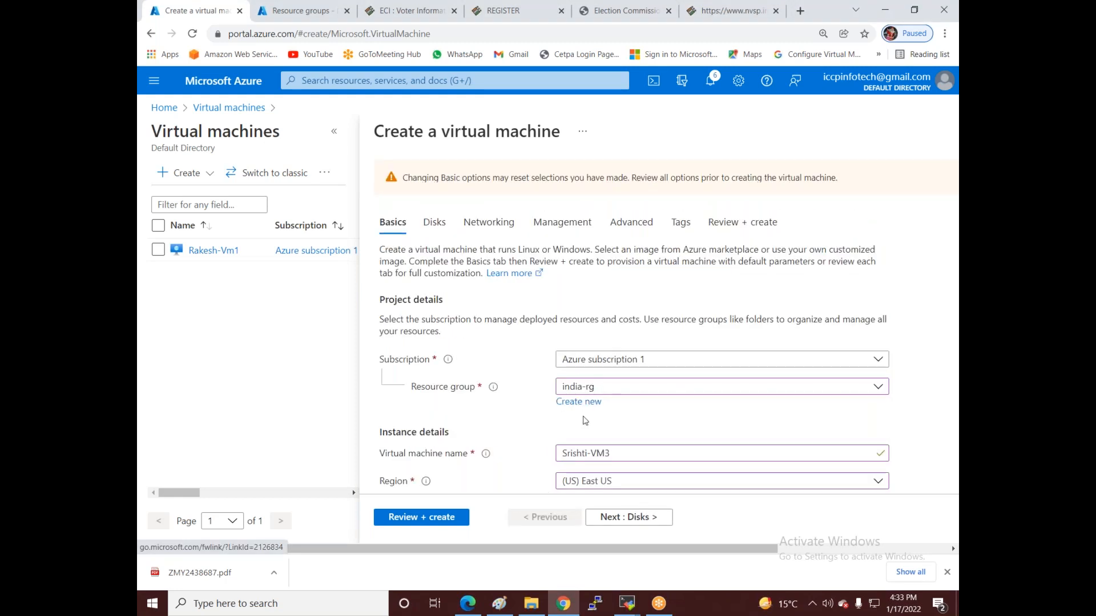
scroll(588, 421, "down", 1)
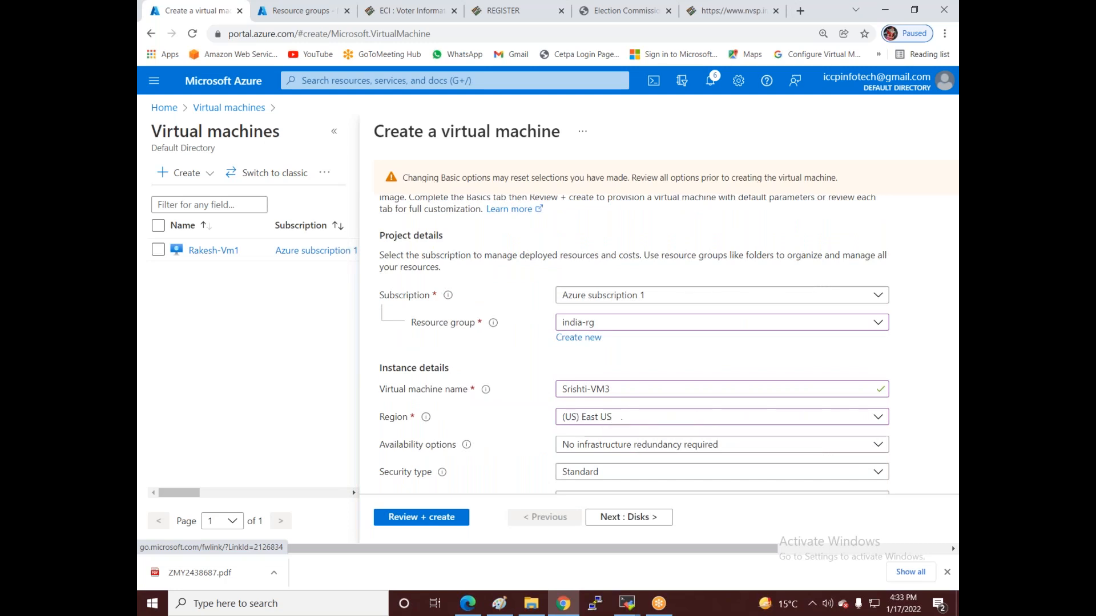
left_click(610, 324)
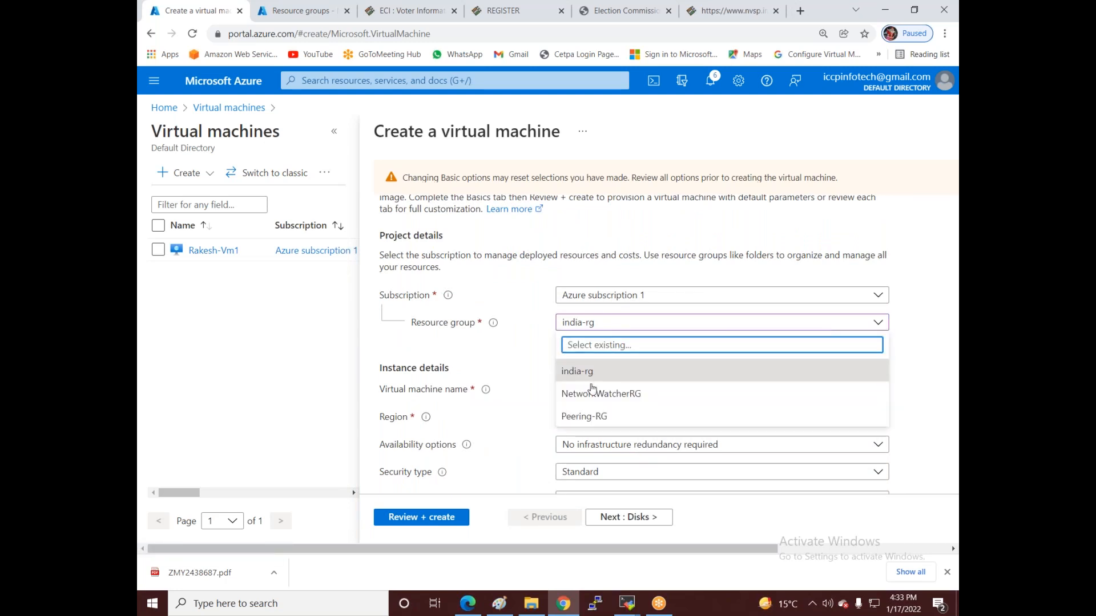
key("Escape")
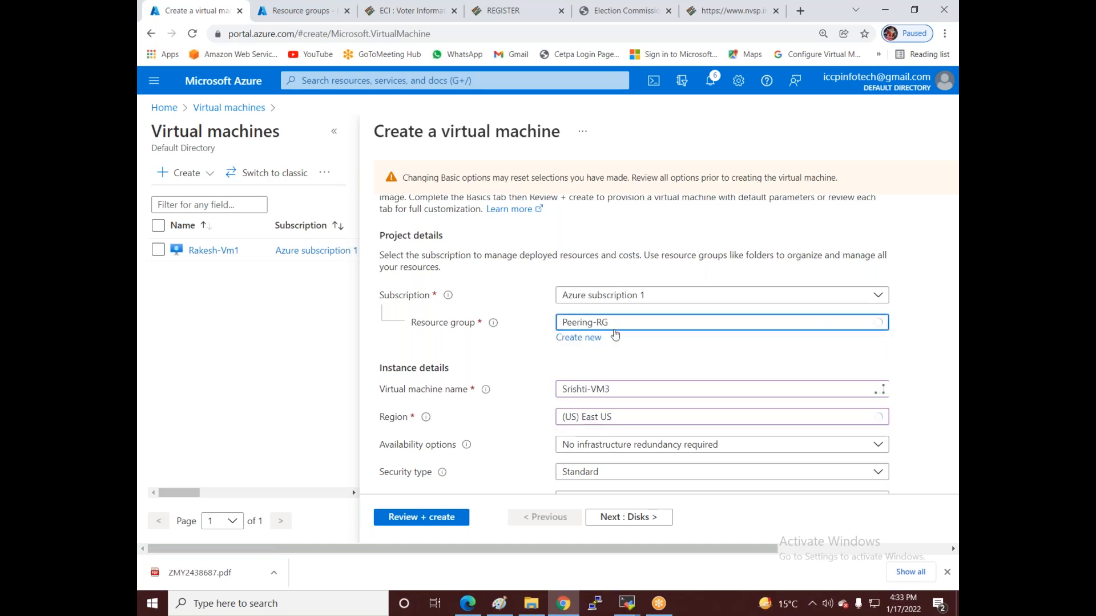
scroll(611, 451, "down", 5)
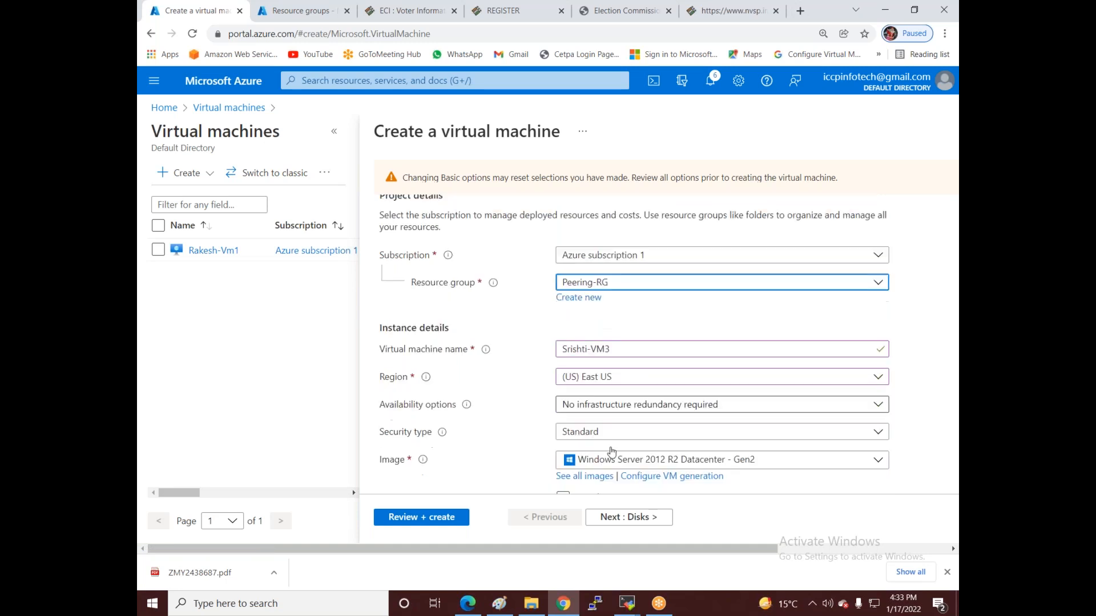
left_click(613, 520)
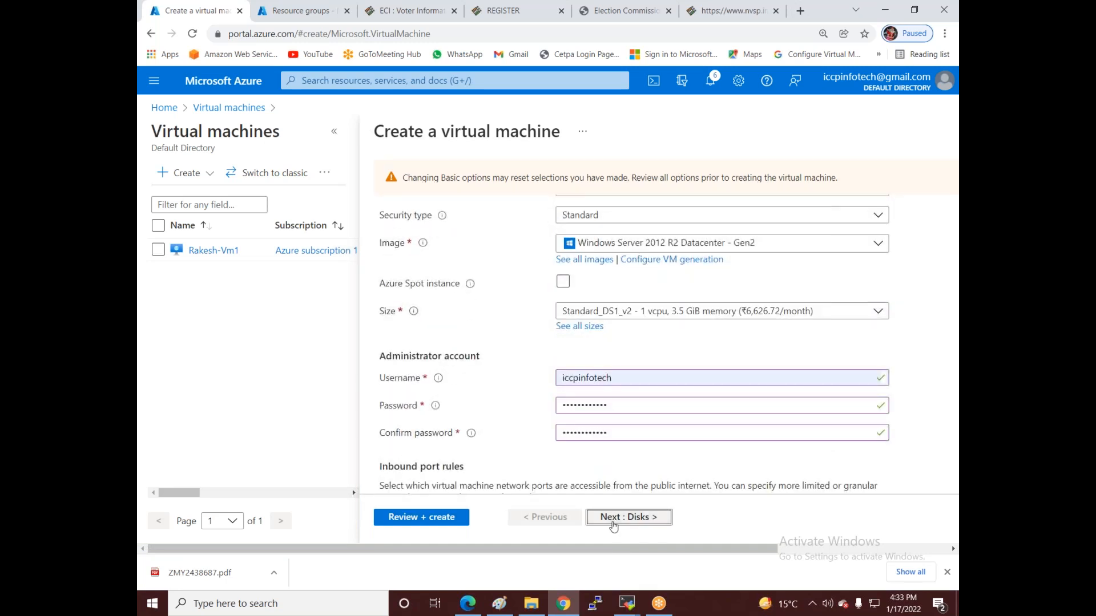
- Choose Vnet3 as the virtual network and start Review + create for Srishti-VM3
left_click(613, 521)
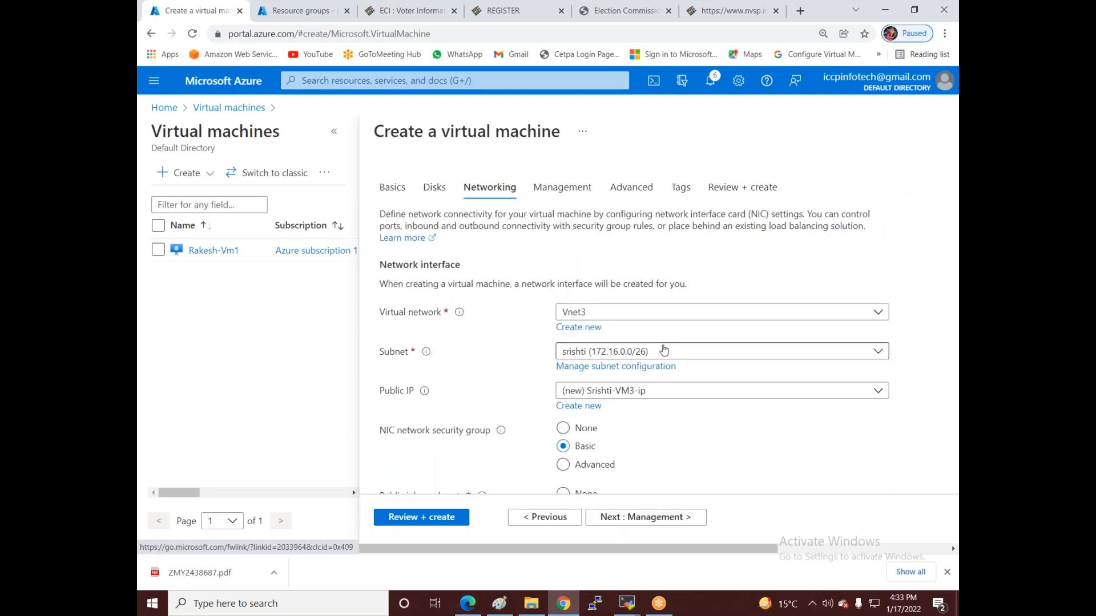
left_click(600, 313)
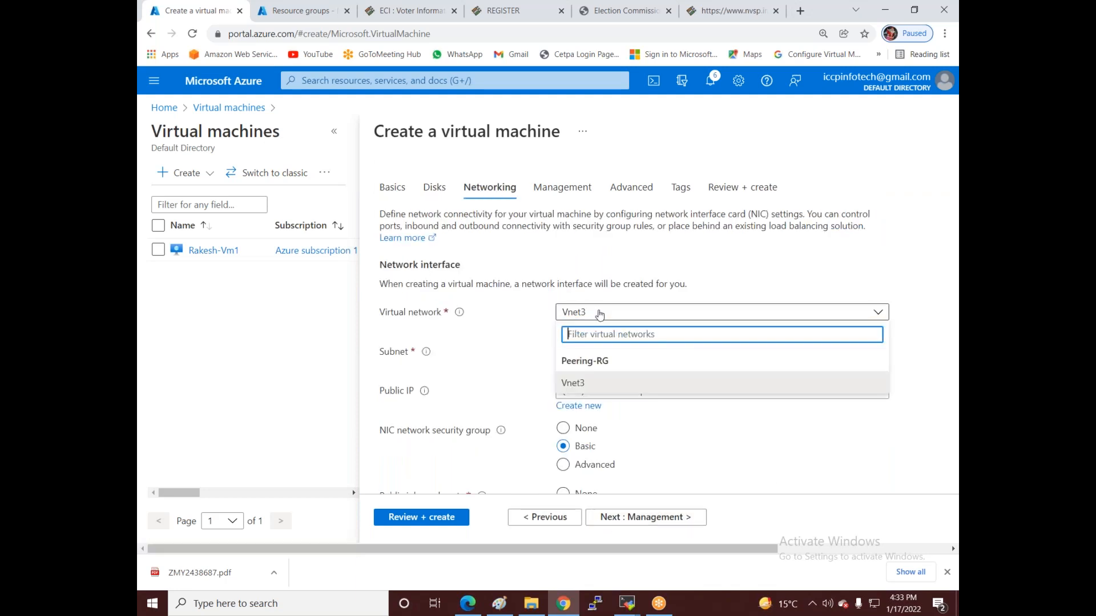
left_click(582, 382)
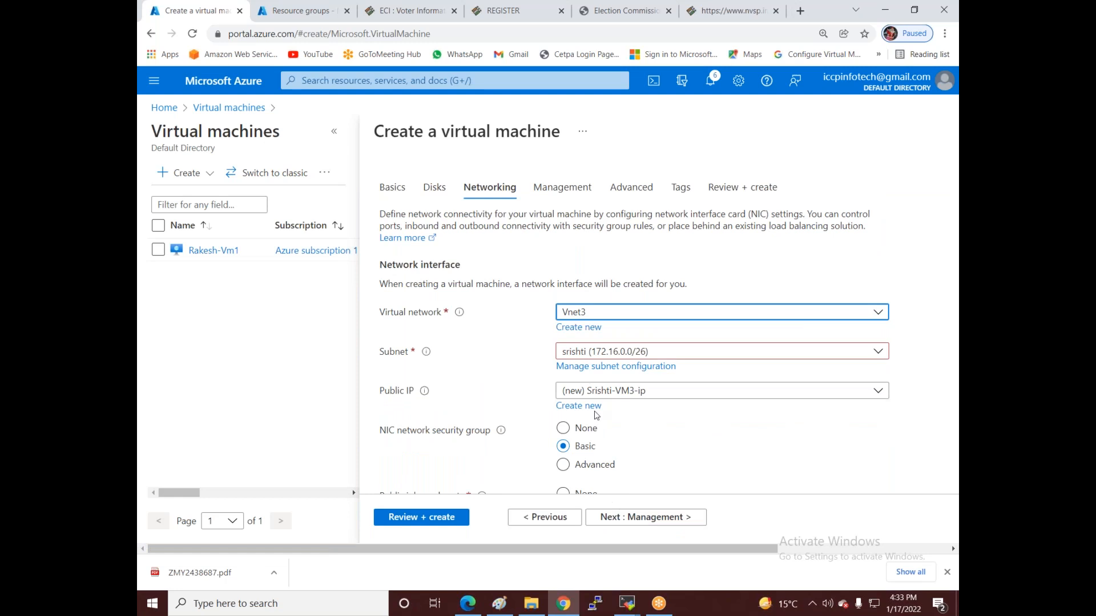
left_click(446, 518)
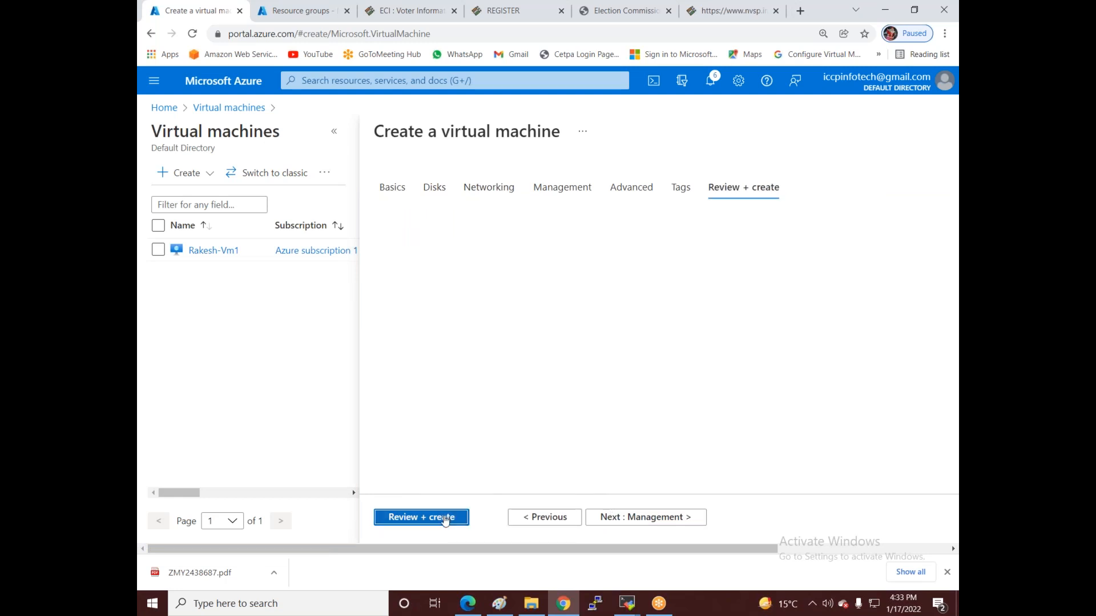
left_click(498, 603)
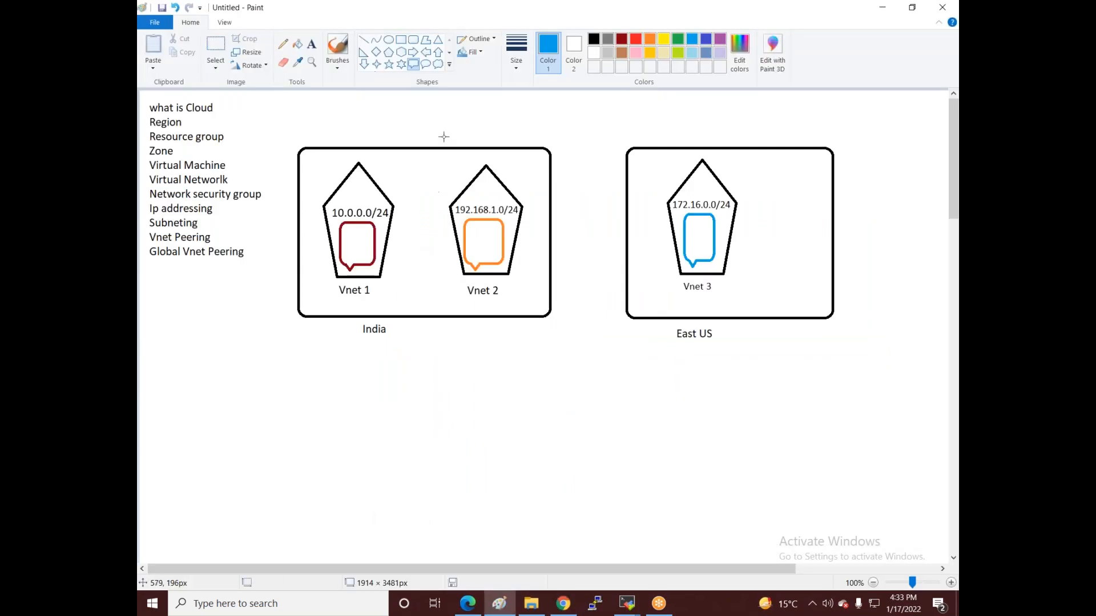
- Draw dark red rectangles around Vnet 1–2 and around Vnet 3
left_click(401, 39)
left_click(622, 39)
left_click_drag(312, 154, 524, 306)
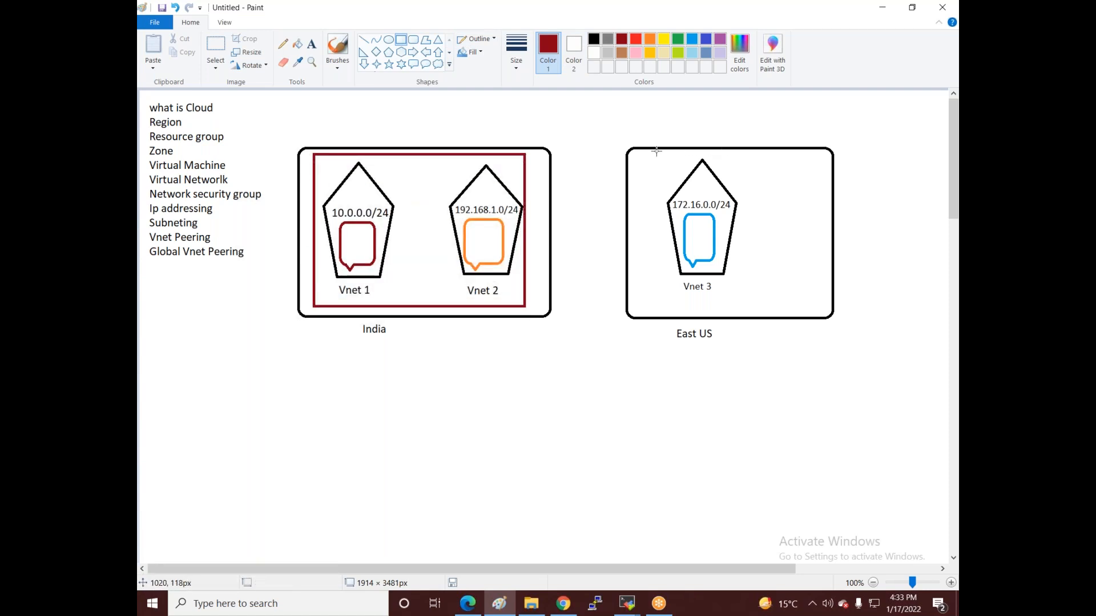
left_click_drag(649, 151, 774, 302)
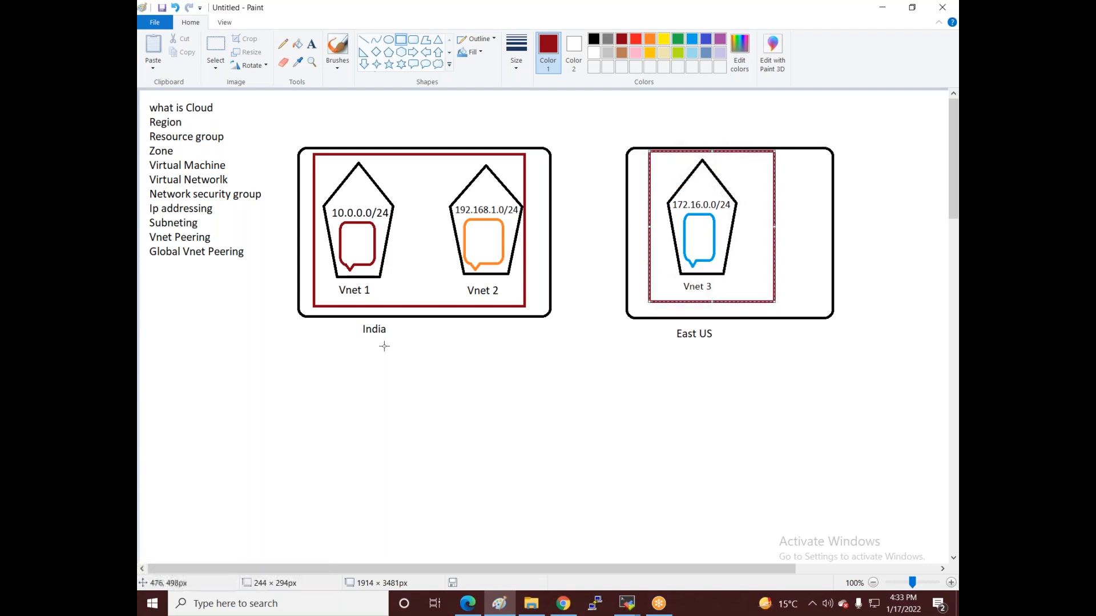
- Add the text label India above the India box
left_click(312, 44)
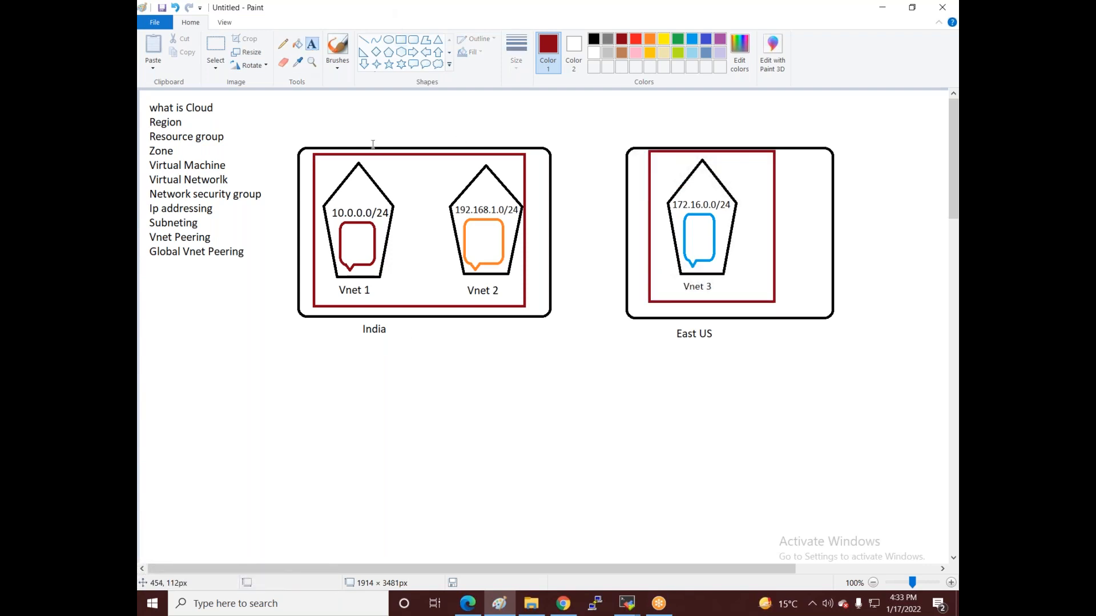
left_click(371, 131)
type("India")
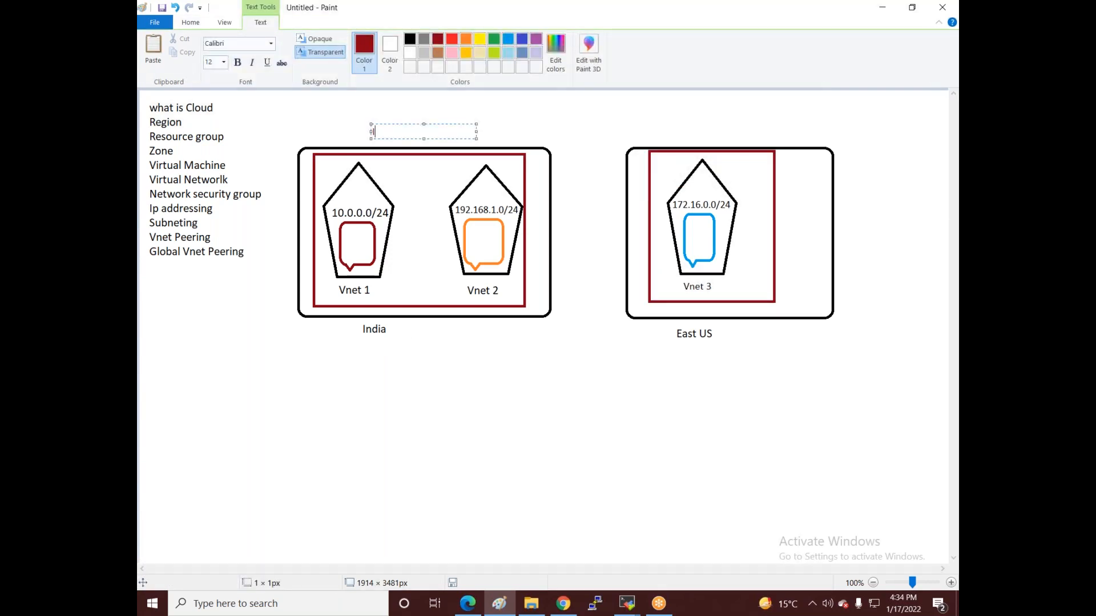
type("0rg")
key("BackSpace")
key("BackSpace")
key("BackSpace")
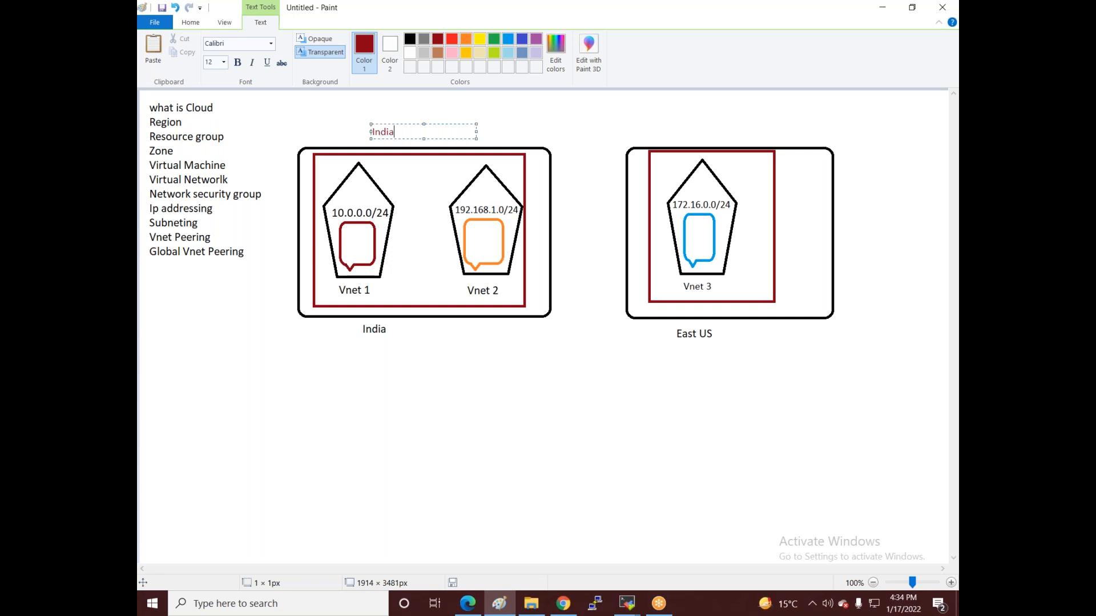
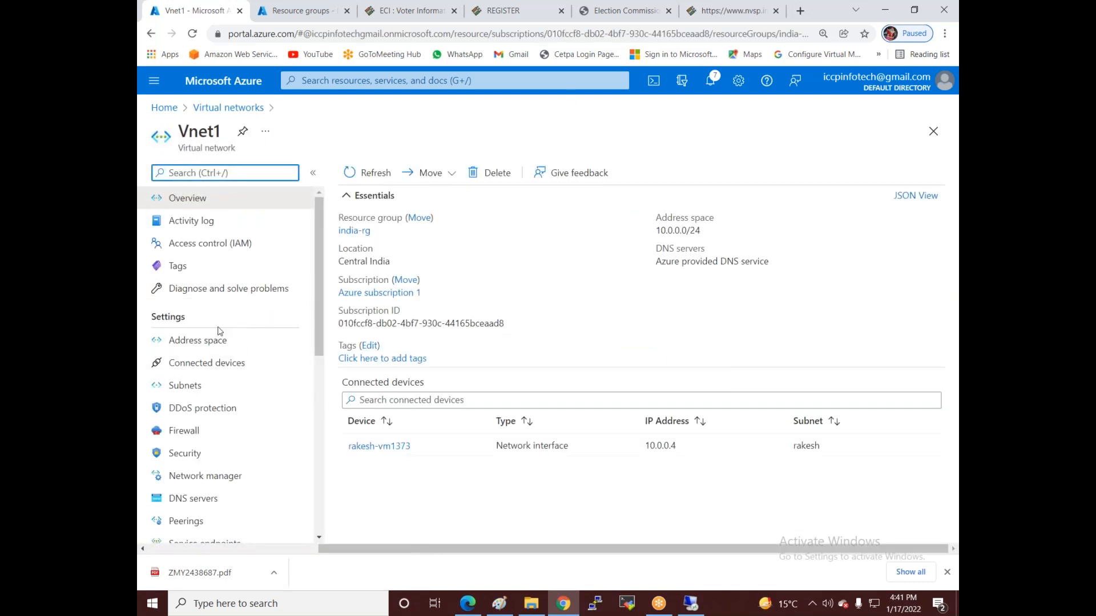
- Start a new peering from Vnet1's Peerings page
scroll(220, 434, "down", 1)
left_click(204, 462)
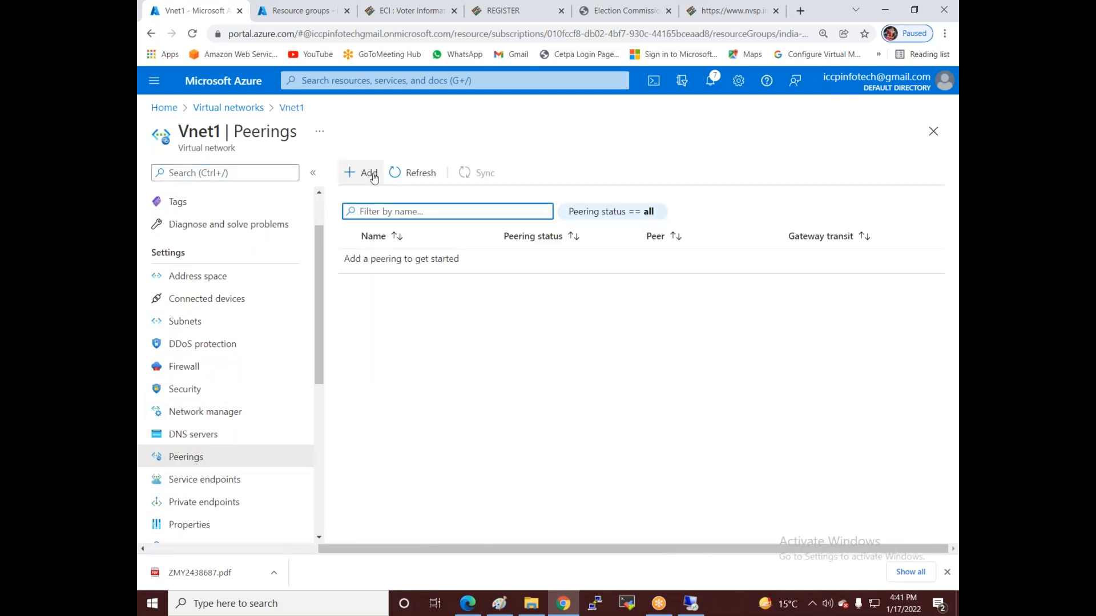
left_click(371, 174)
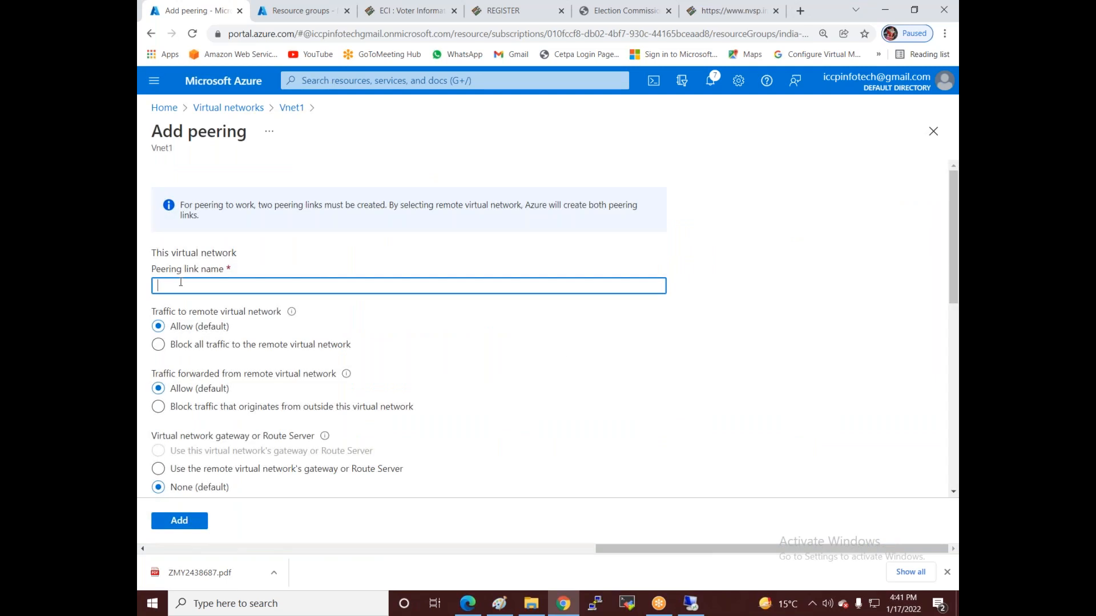
left_click_drag(174, 150, 146, 155)
left_click(275, 165)
- Enter Vnet1-to-vnet2 as this virtual network's peering link name
left_click(209, 285)
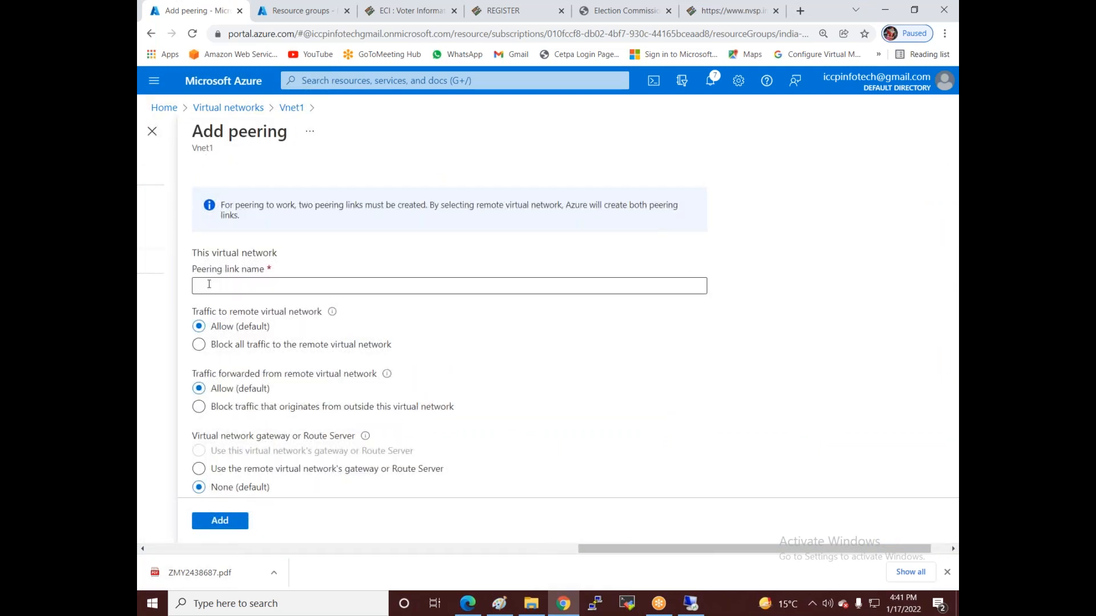
type("Vnet1-")
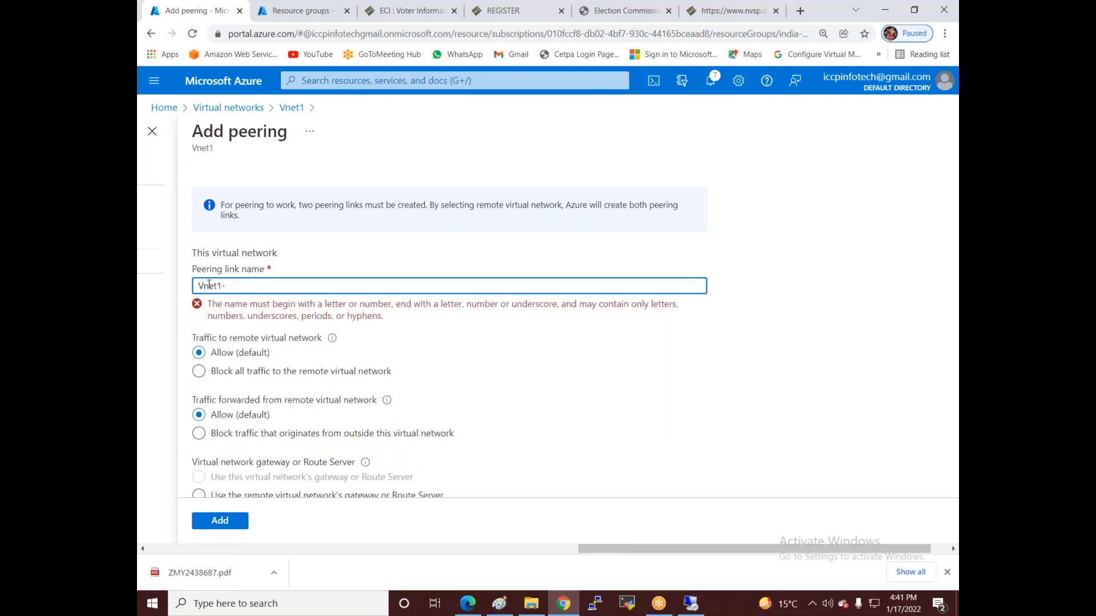
type("to-vm")
key("BackSpace")
key("BackSpace")
key("BackSpace")
type("net2")
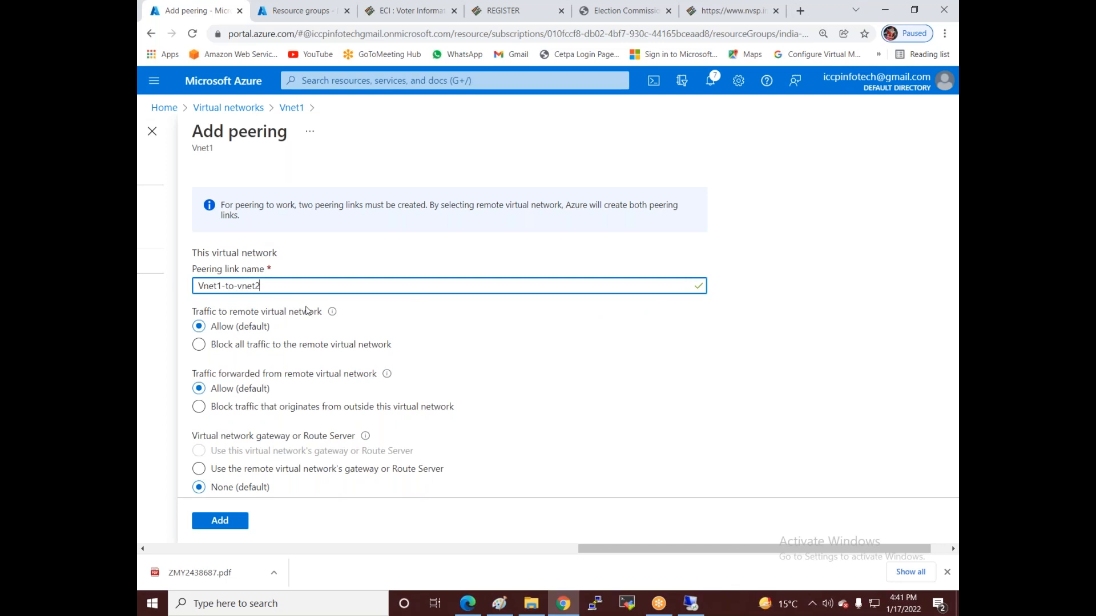
scroll(306, 311, "down", 3)
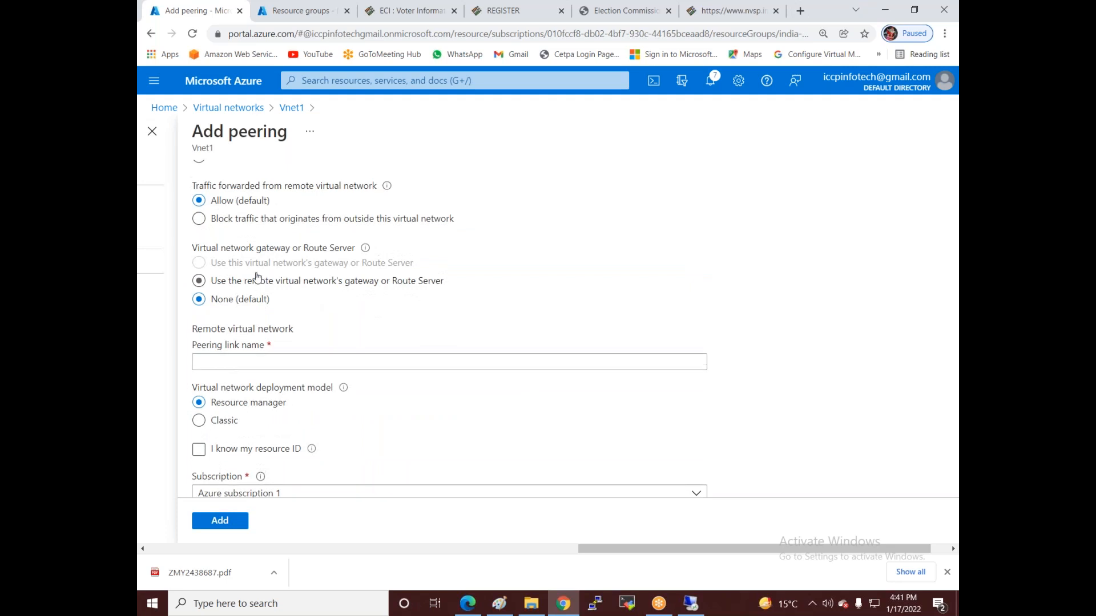
type("2")
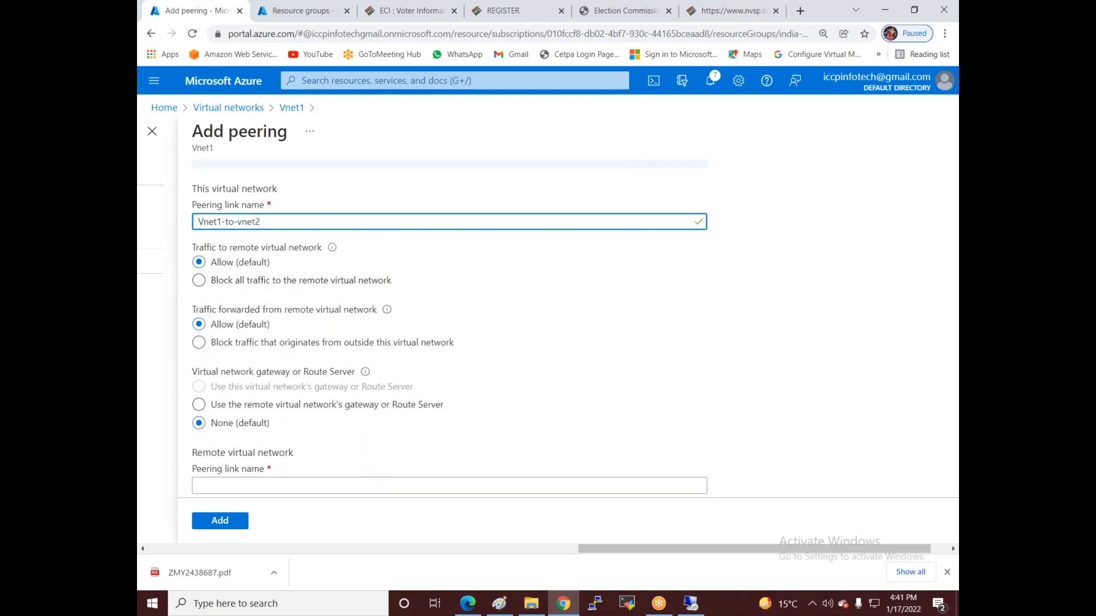
scroll(295, 247, "down", 2)
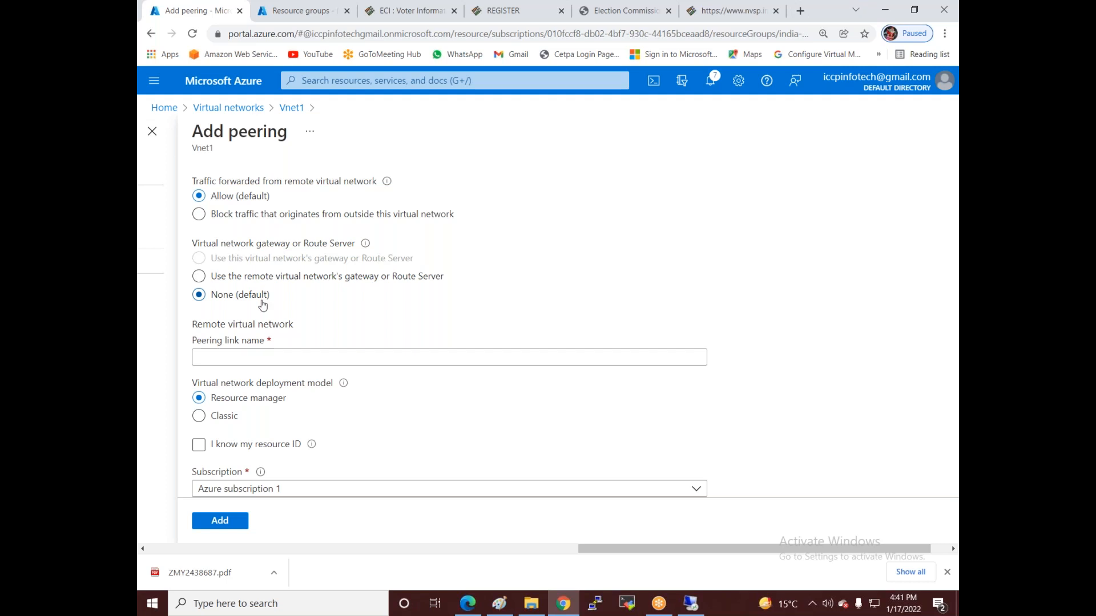
scroll(222, 266, "down", 1)
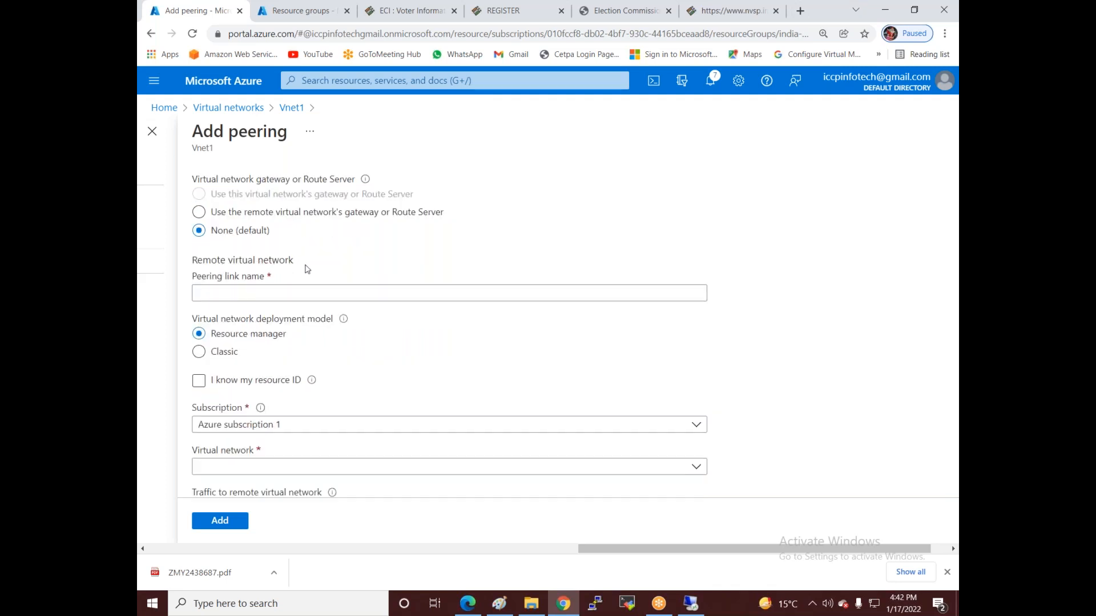
left_click(241, 293)
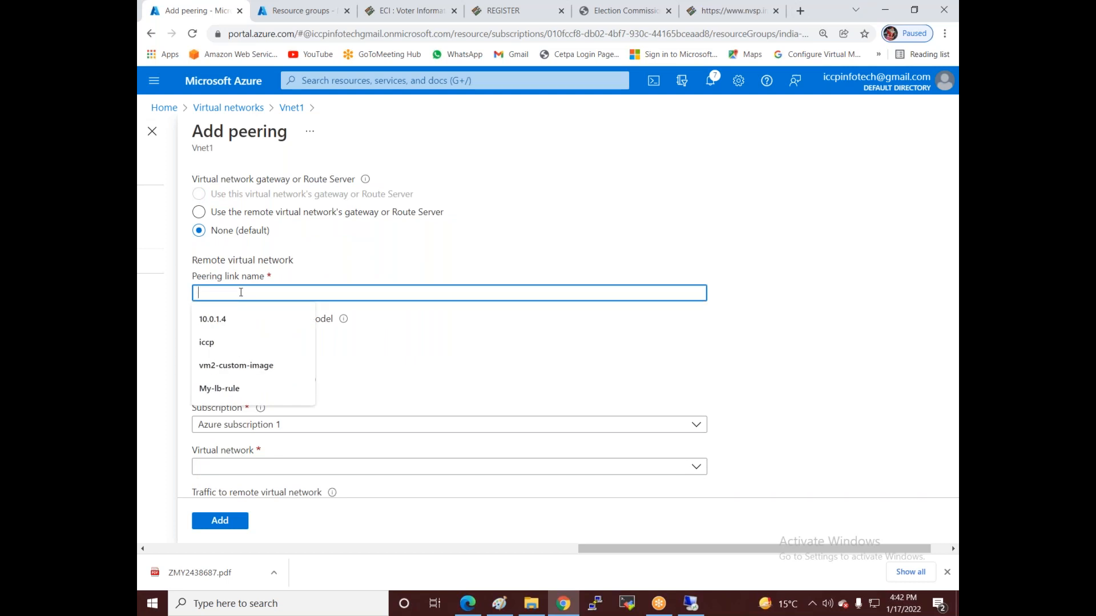
- Enter vnet2-to-vnet1 as the remote virtual network's peering link name
type("vnet2")
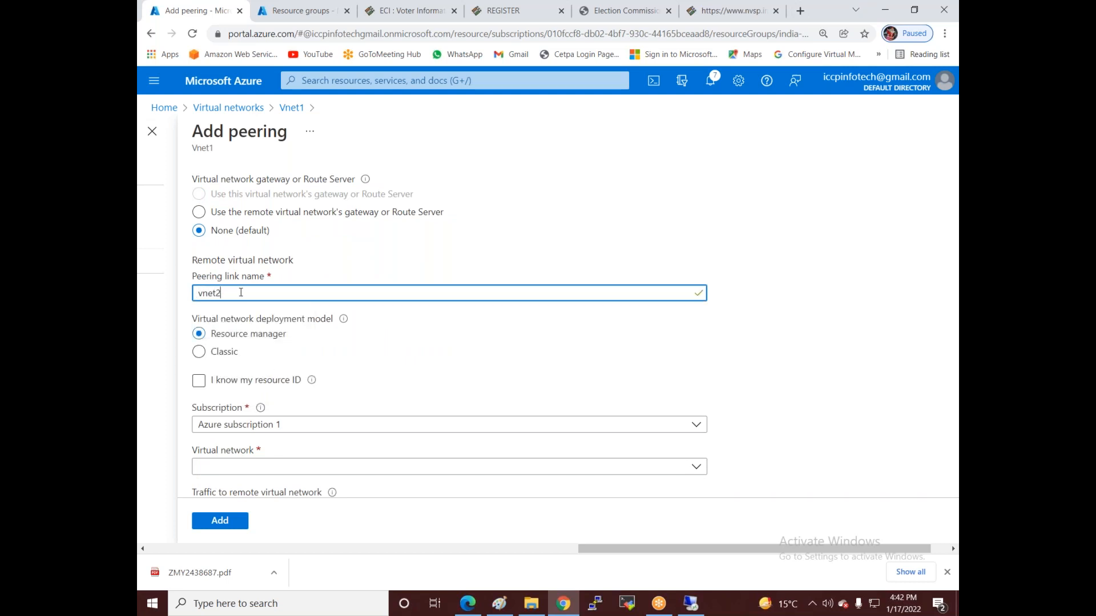
type("-to-vnet1")
scroll(239, 251, "up", 3)
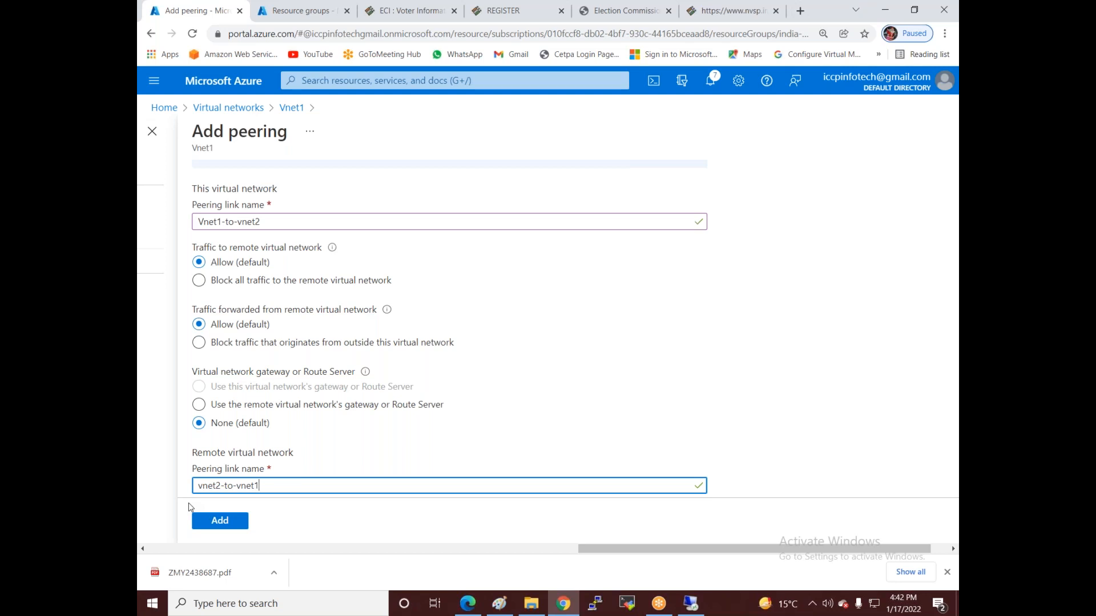
scroll(333, 381, "down", 2)
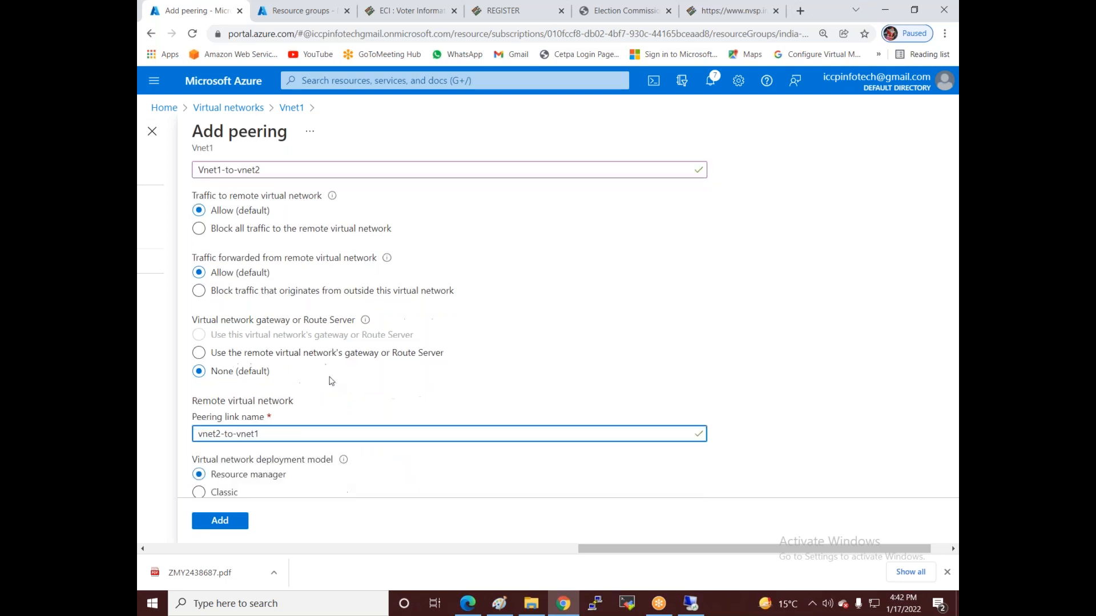
scroll(333, 379, "down", 2)
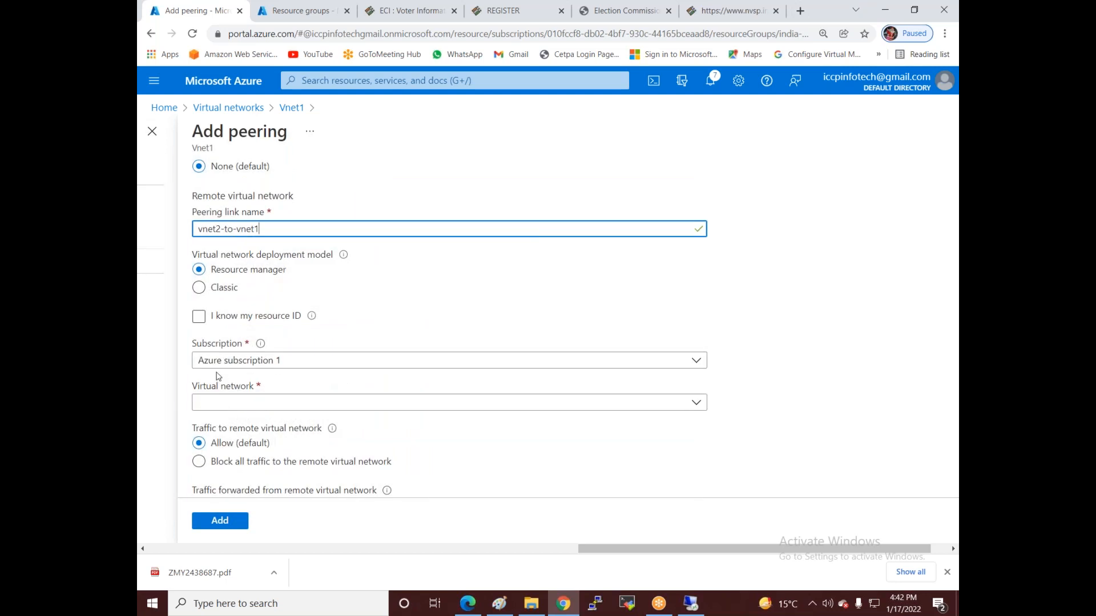
scroll(340, 402, "down", 1)
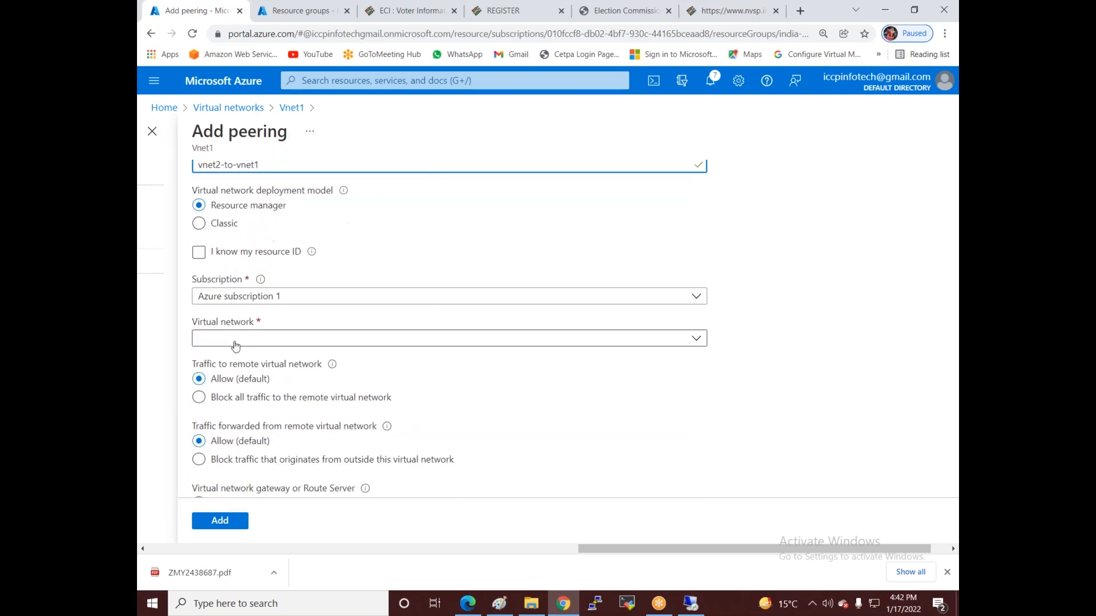
- Select Vnet2 as the remote virtual network and add the peering
left_click(263, 342)
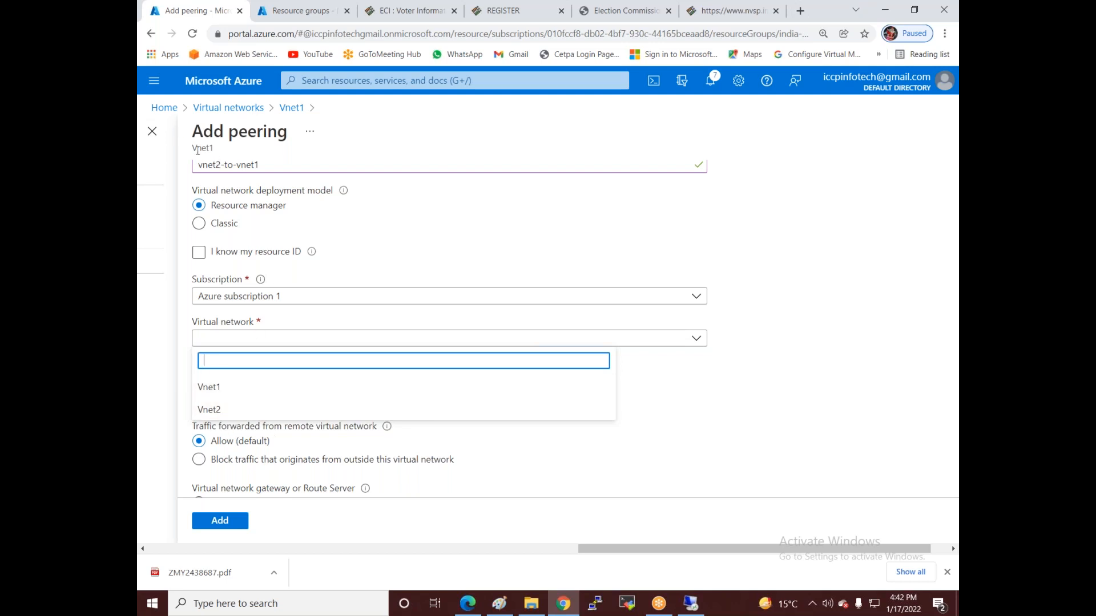
left_click(211, 411)
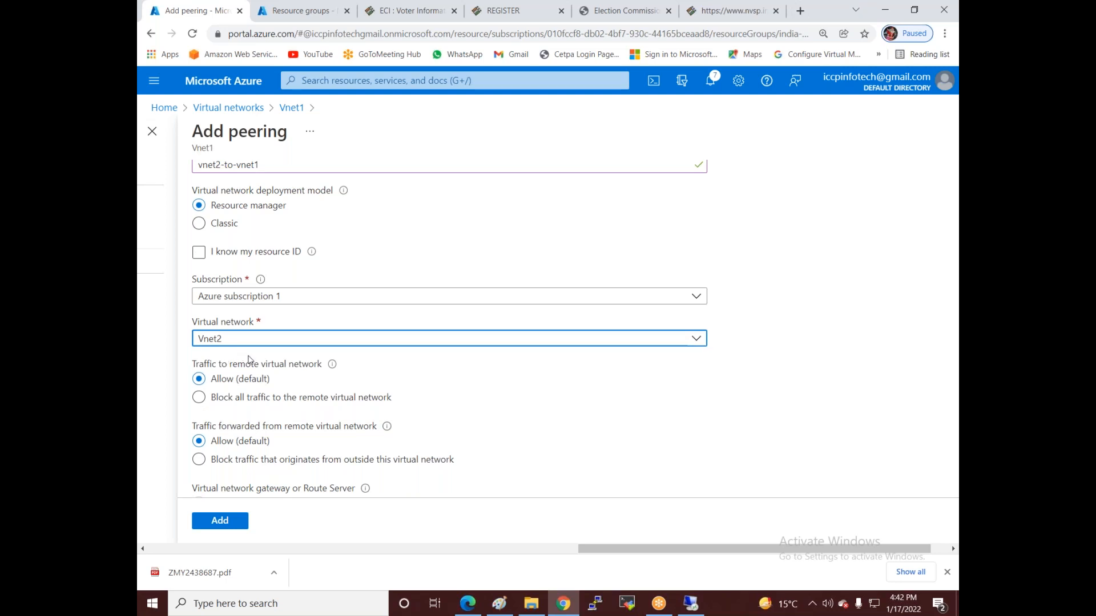
scroll(248, 360, "down", 1)
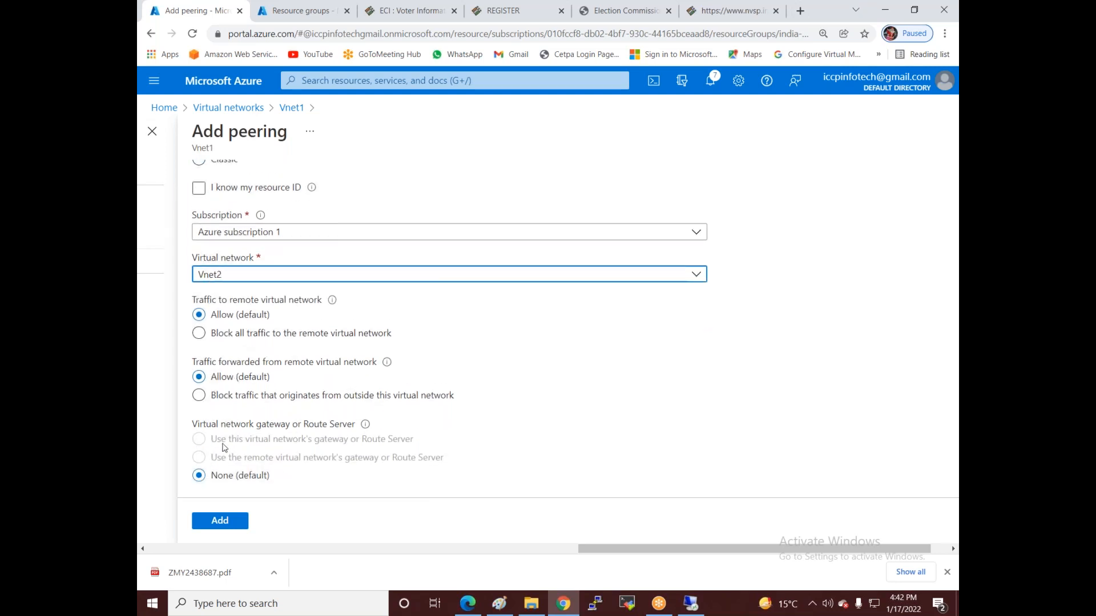
scroll(225, 451, "down", 1)
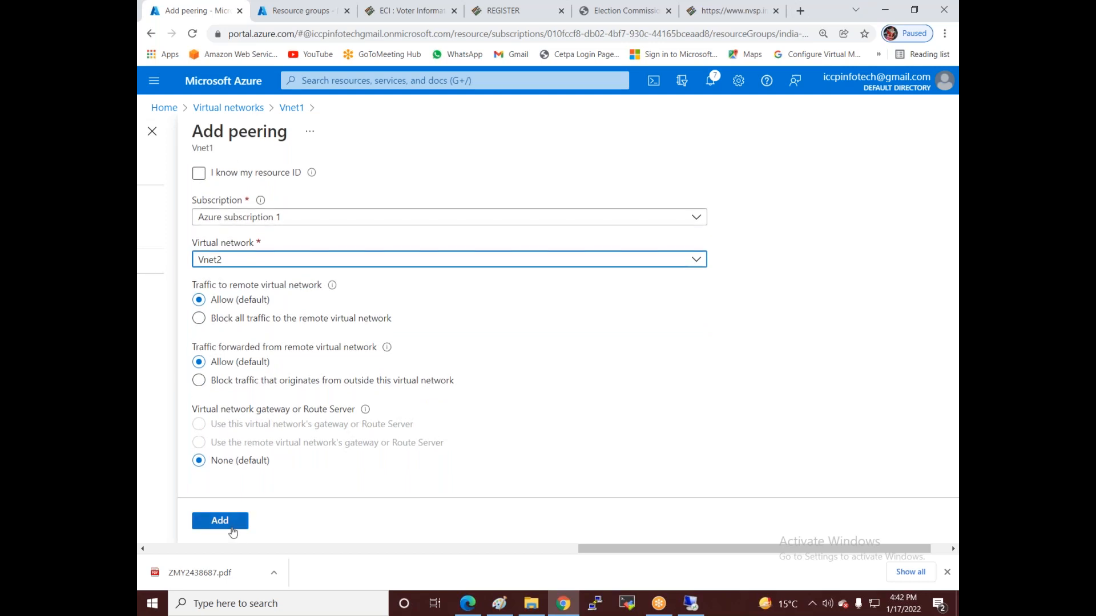
left_click(232, 526)
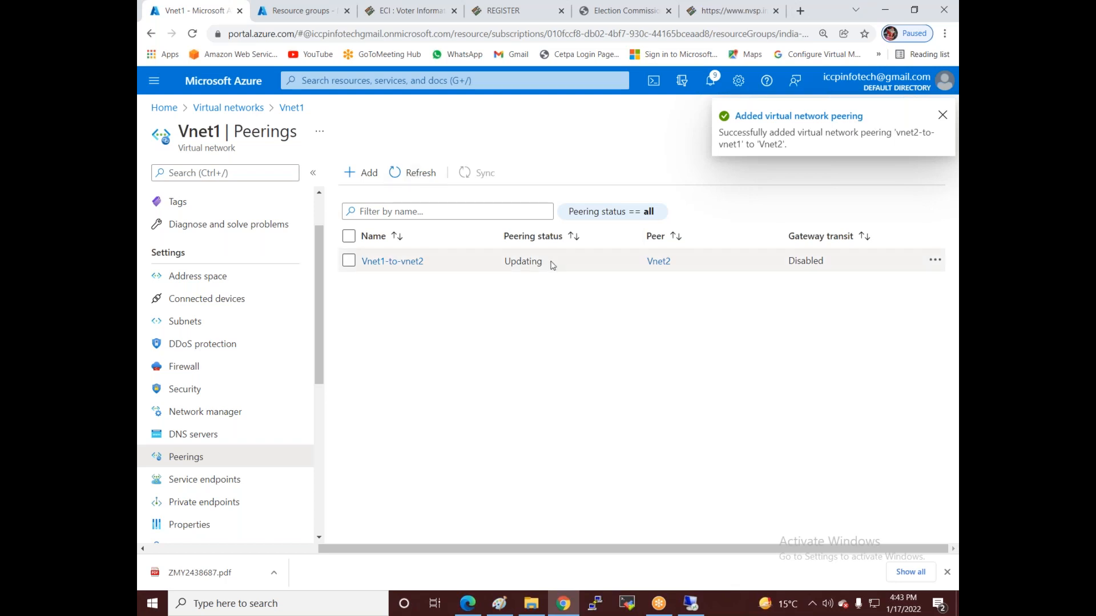
- Refresh the peerings list, then start a Remote Desktop connection to 192.168.1.4
left_click(416, 174)
left_click(416, 174)
left_click(416, 174)
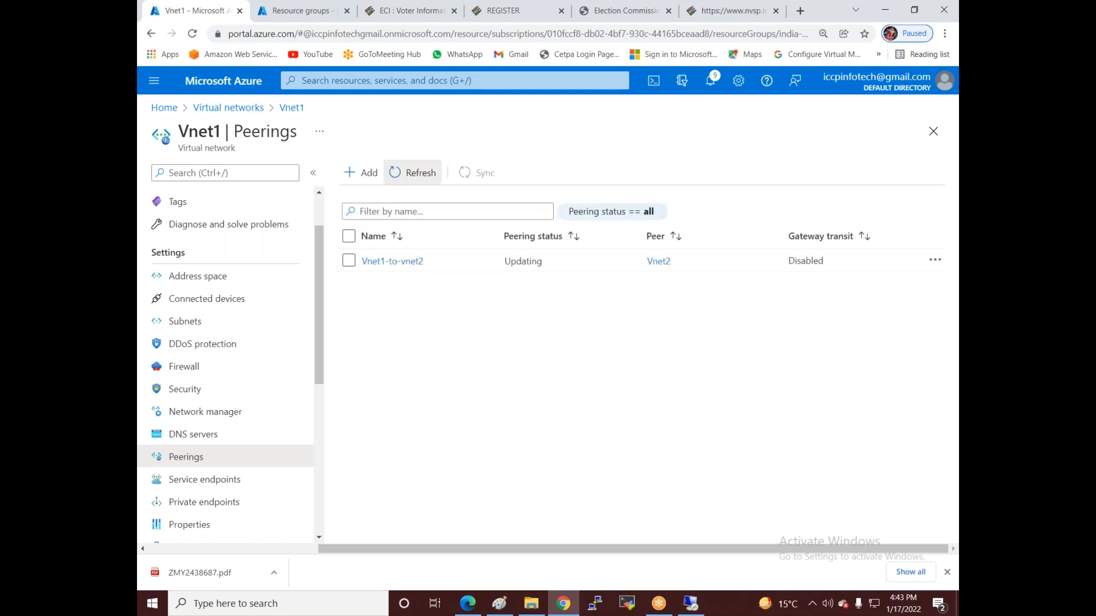
left_click(689, 604)
left_click(599, 254)
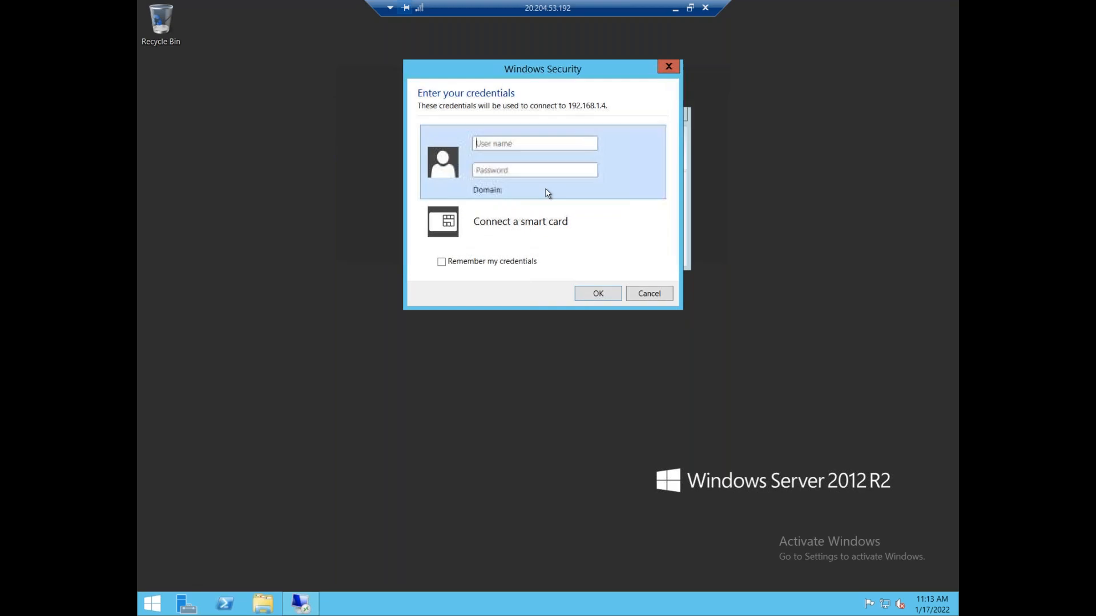
- Sign in to 192.168.1.4 with the account credentials and accept the certificate warning
type("iccpinfotech")
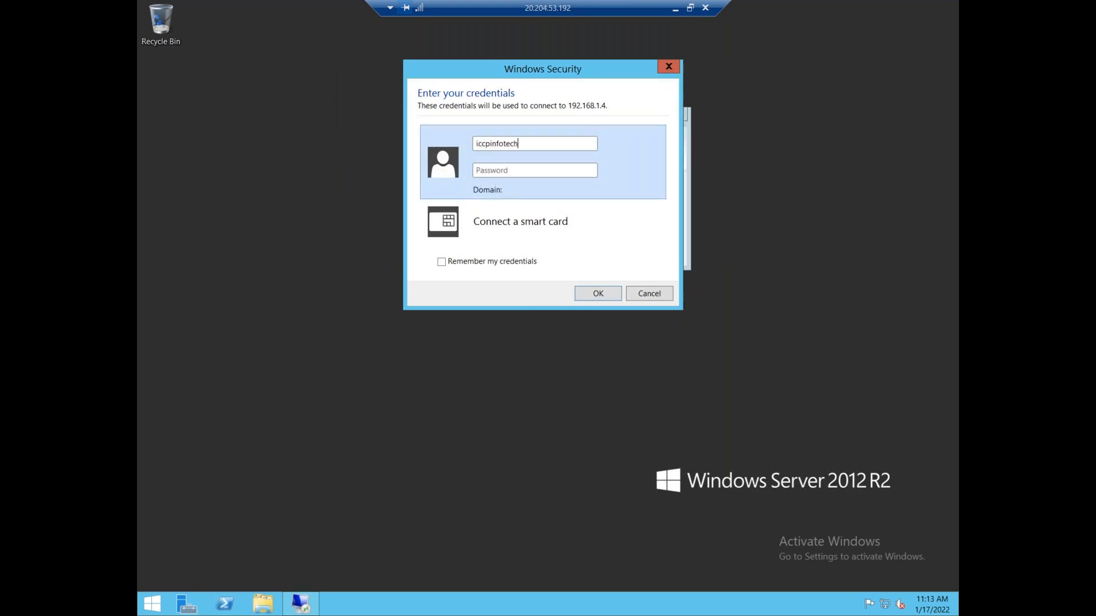
type("•••••••")
left_click(597, 293)
left_click(593, 296)
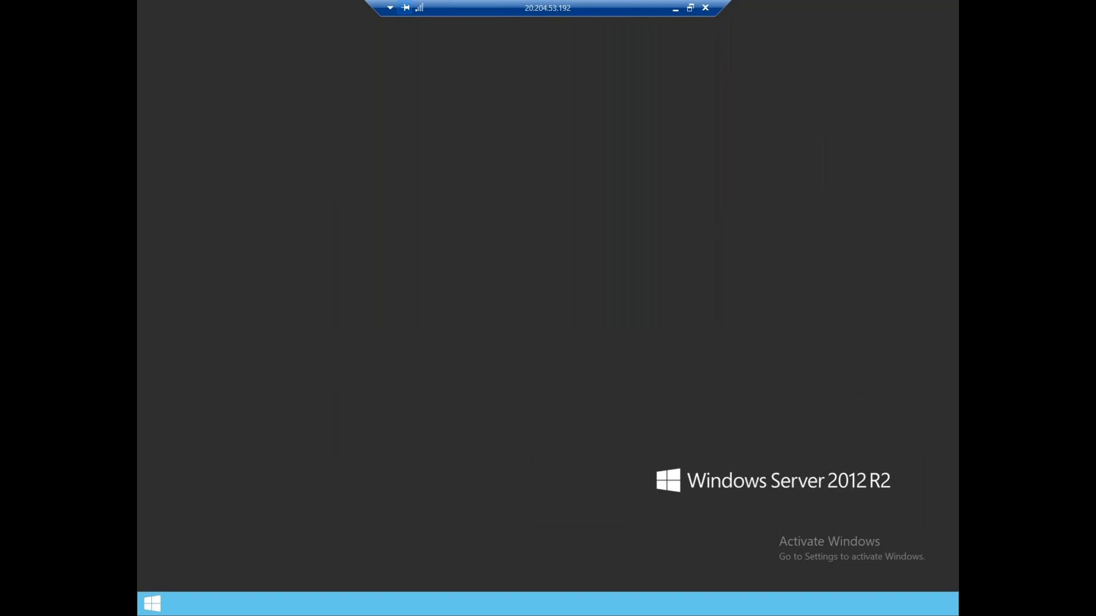
- Maximize the 20.204.53.192 session, fit the nested 192.168.1.4 window inside, dismiss network discovery
left_click(689, 8)
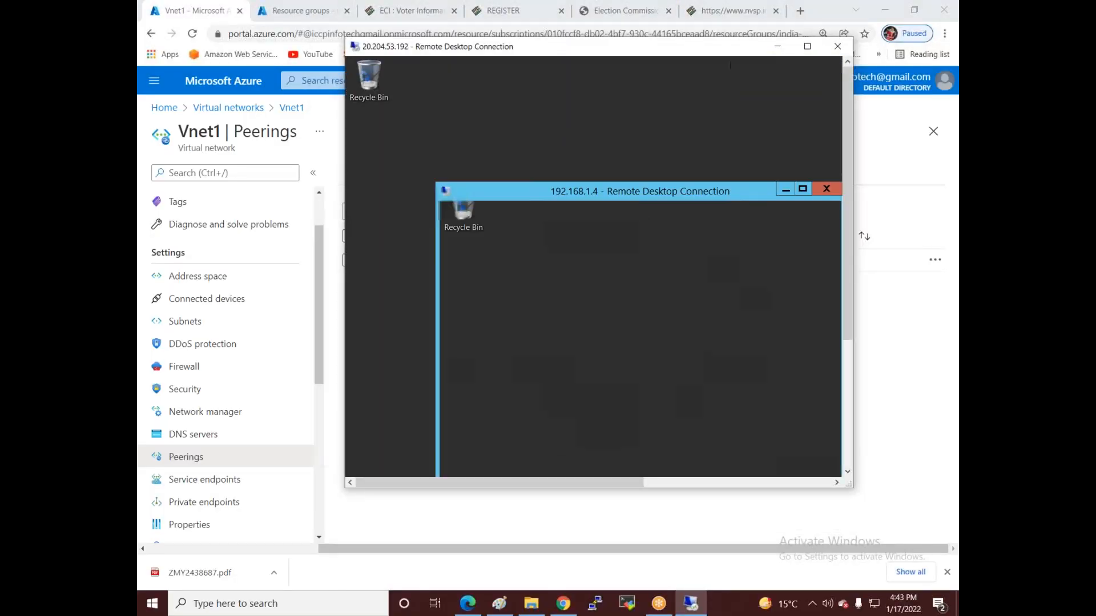
left_click(807, 47)
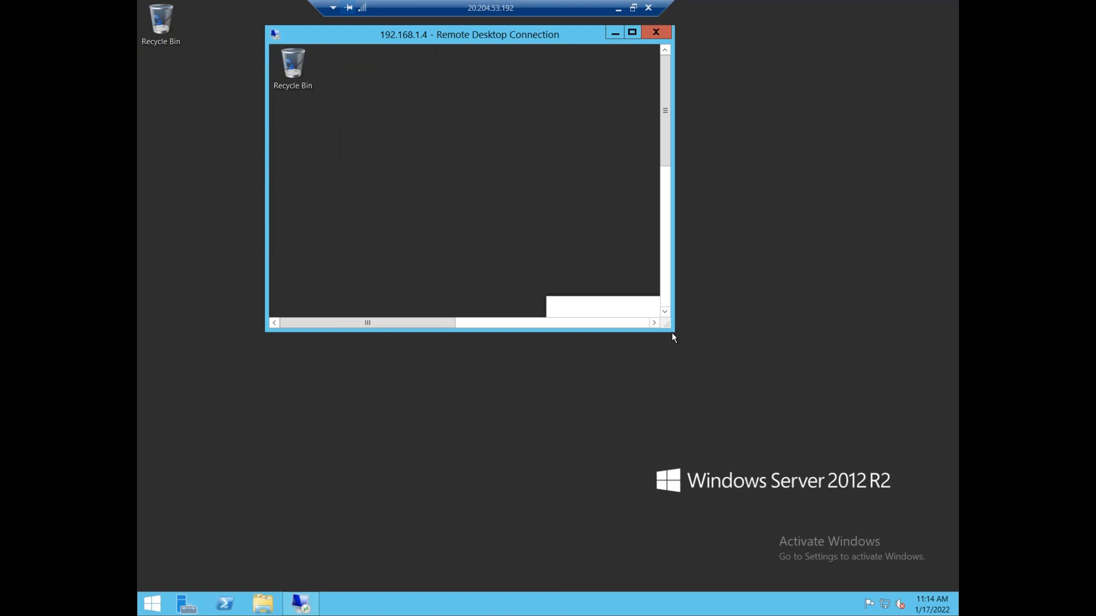
left_click_drag(673, 331, 711, 365)
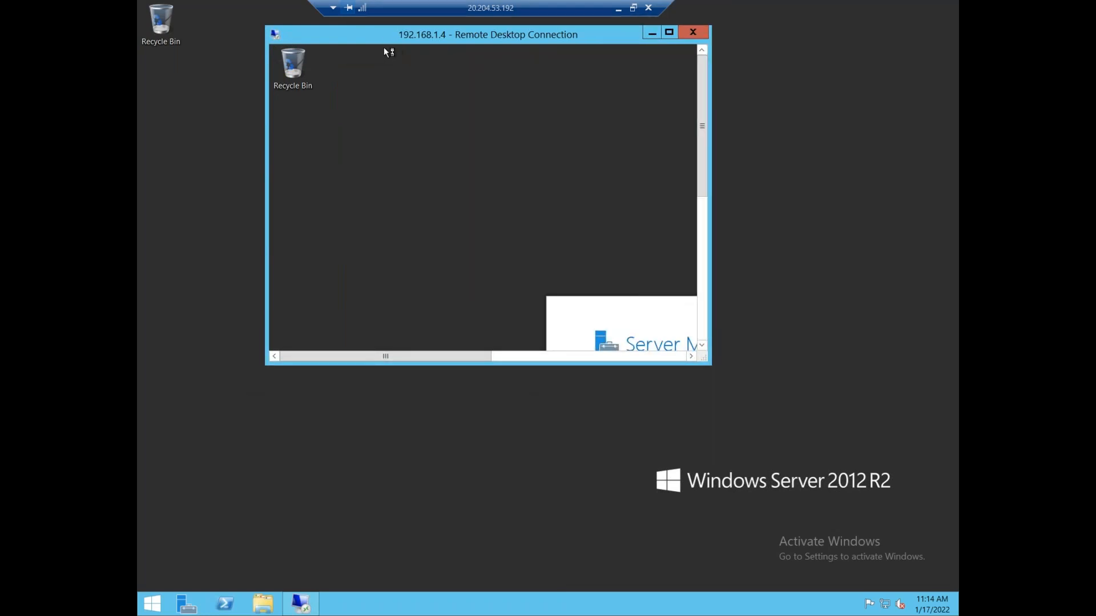
left_click_drag(358, 35, 258, 99)
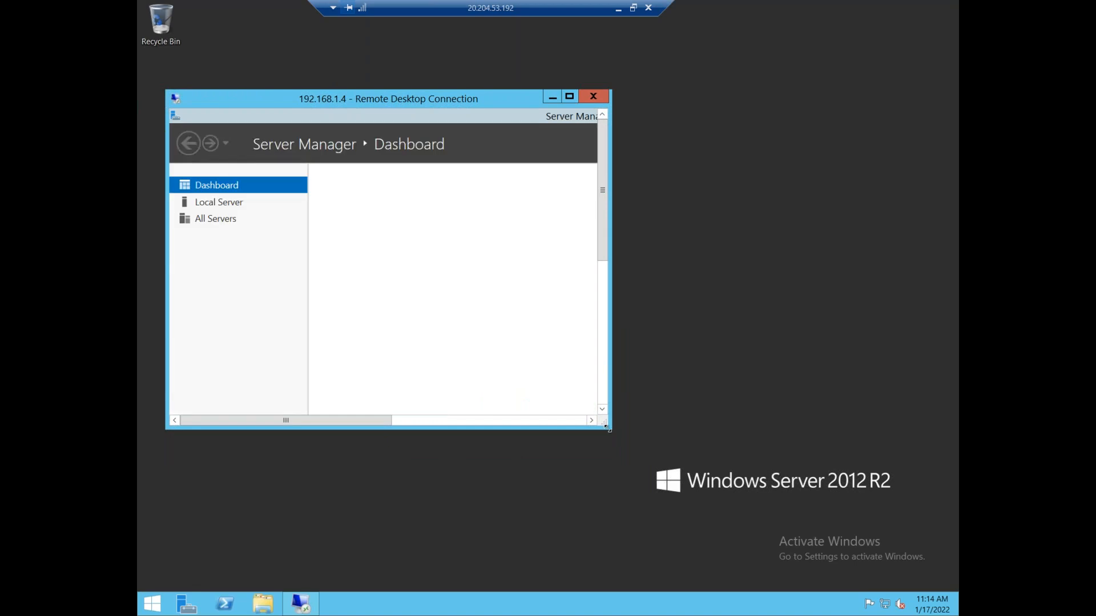
left_click_drag(607, 422, 560, 391)
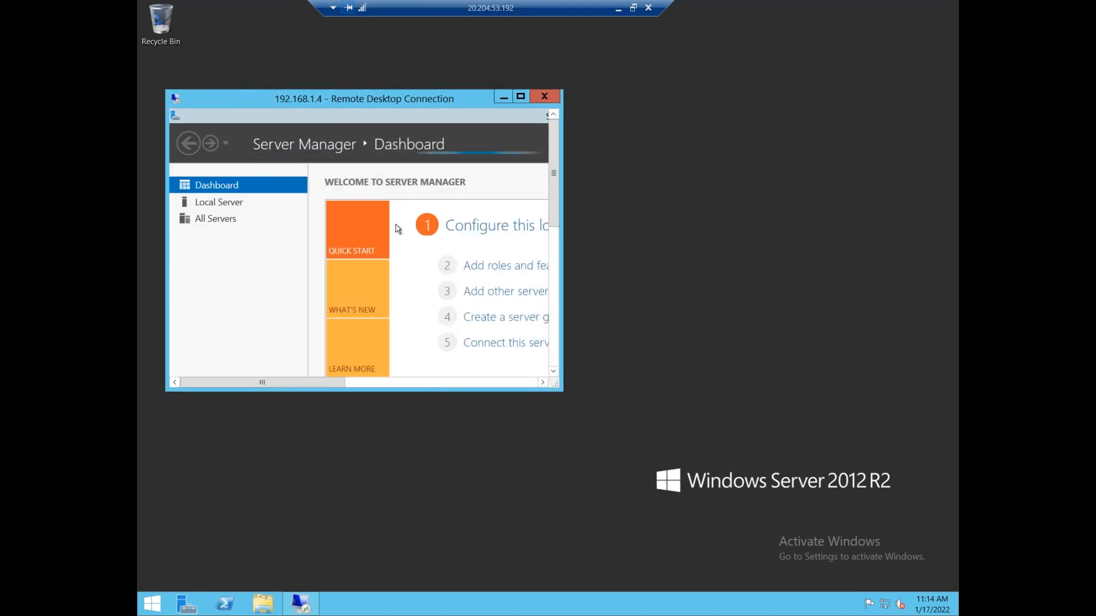
left_click_drag(553, 191, 557, 150)
left_click_drag(284, 388, 561, 380)
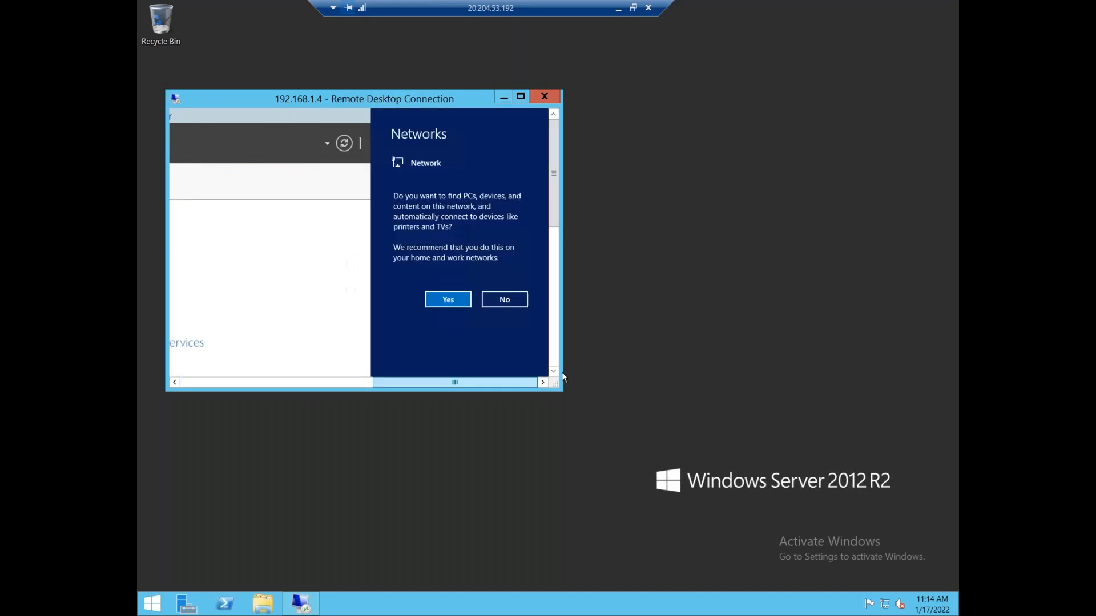
left_click(505, 300)
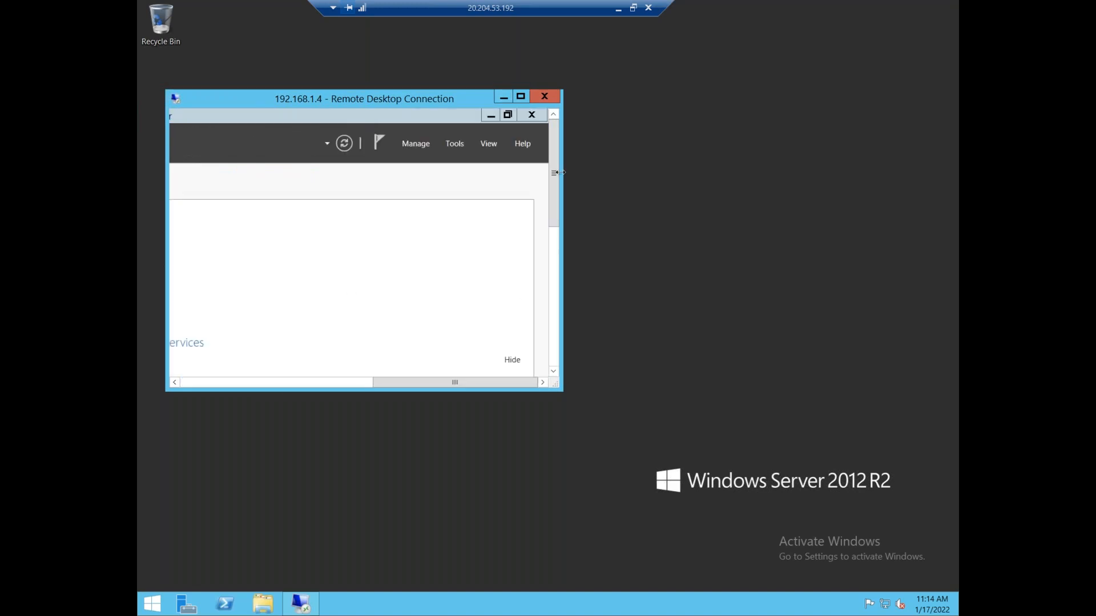
- Create a new folder named after the 192.168.1.4 VM on its desktop
left_click(532, 116)
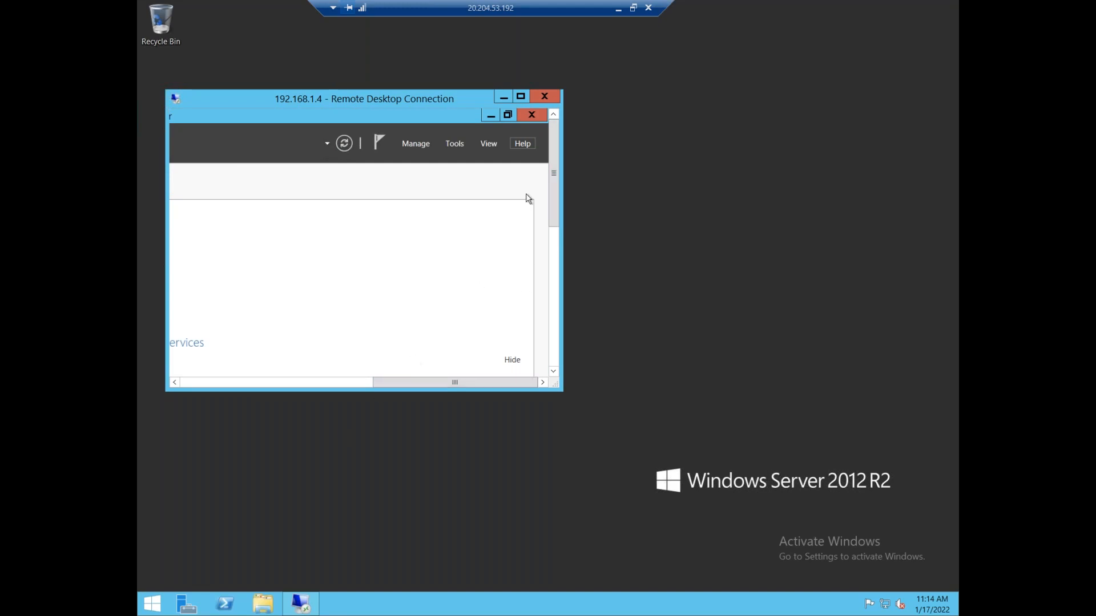
left_click_drag(323, 380, 142, 377)
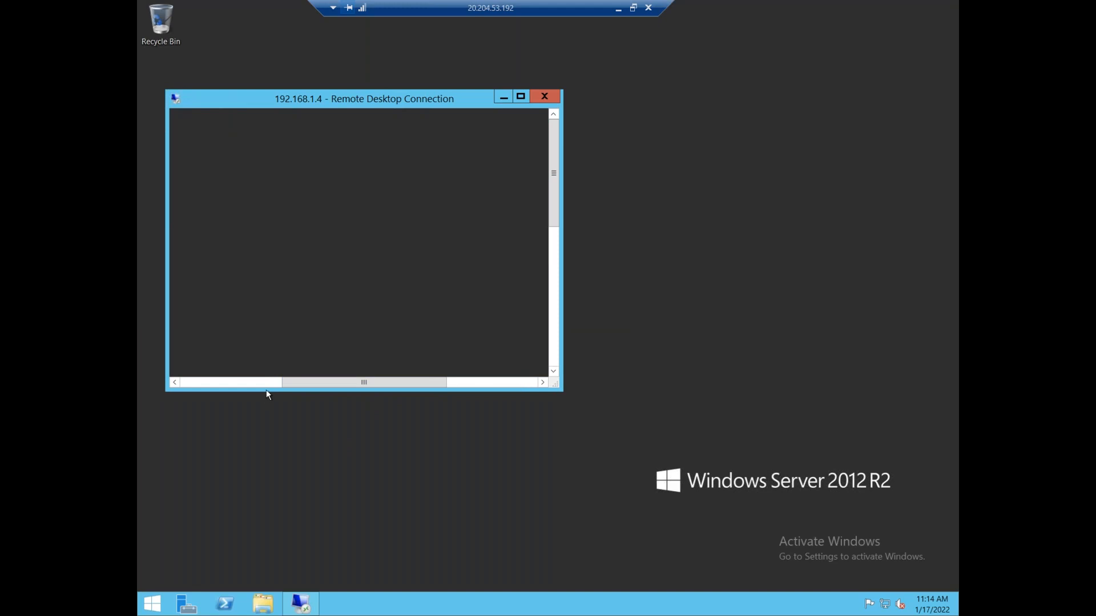
left_click_drag(307, 385, 165, 375)
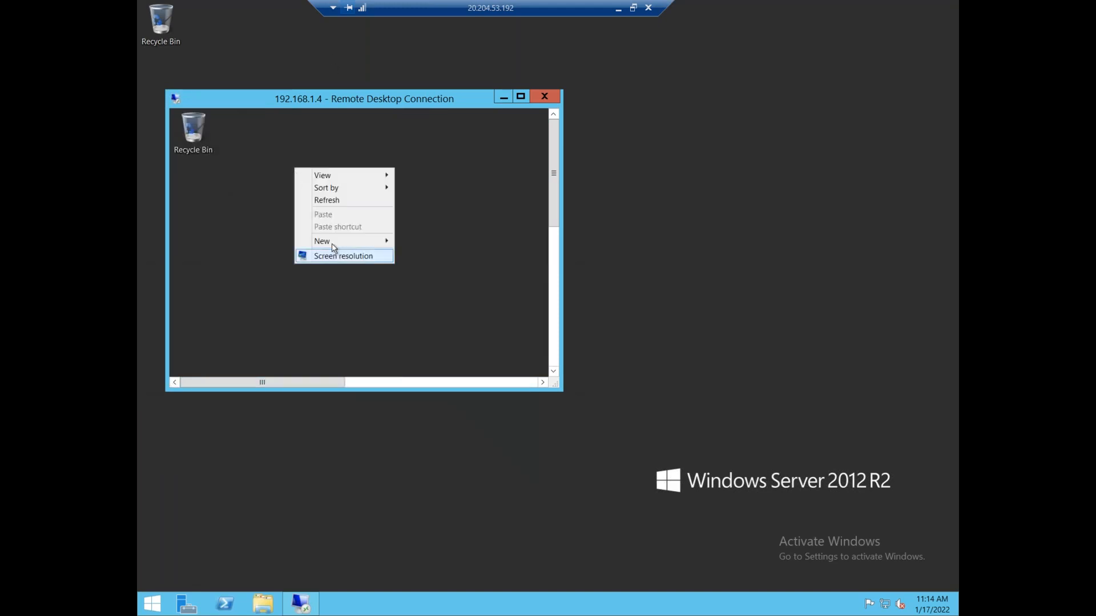
mouse_move(332, 240)
left_click(423, 243)
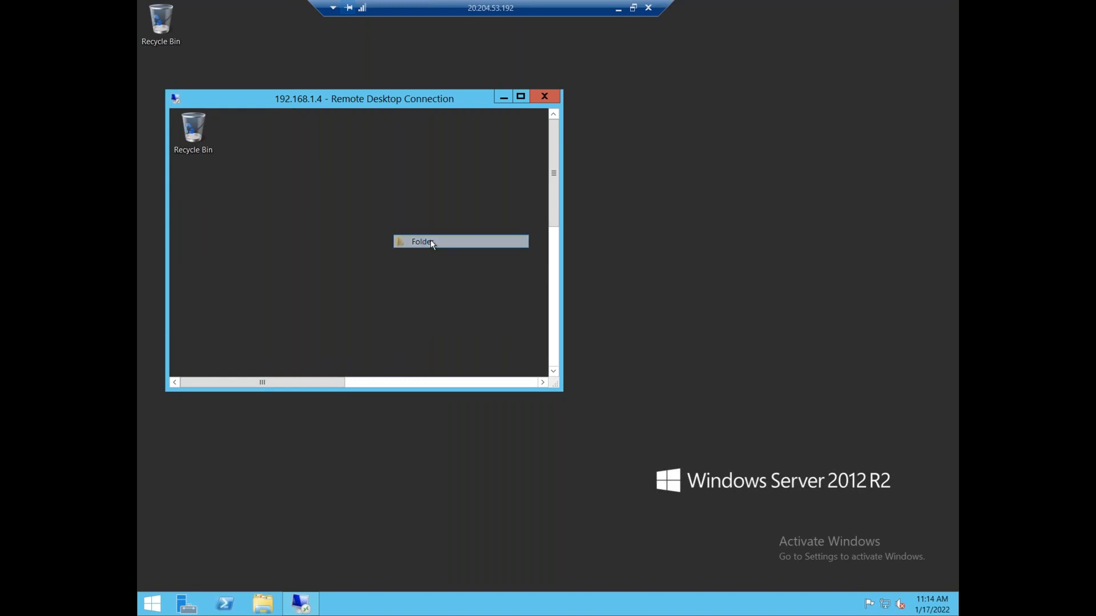
type("M")
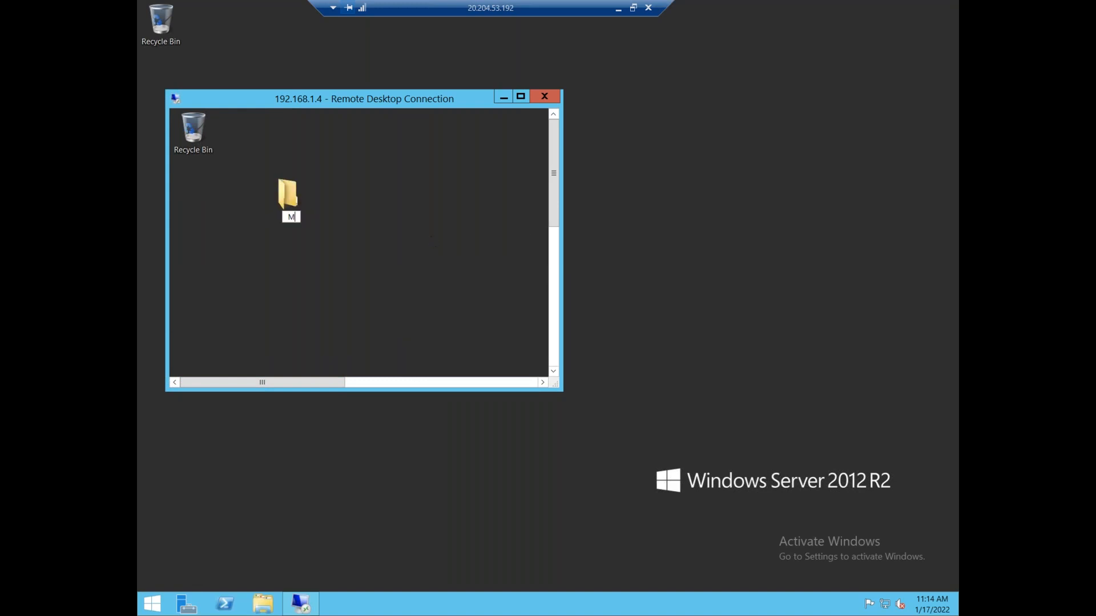
type("ukesh vm")
key("Return")
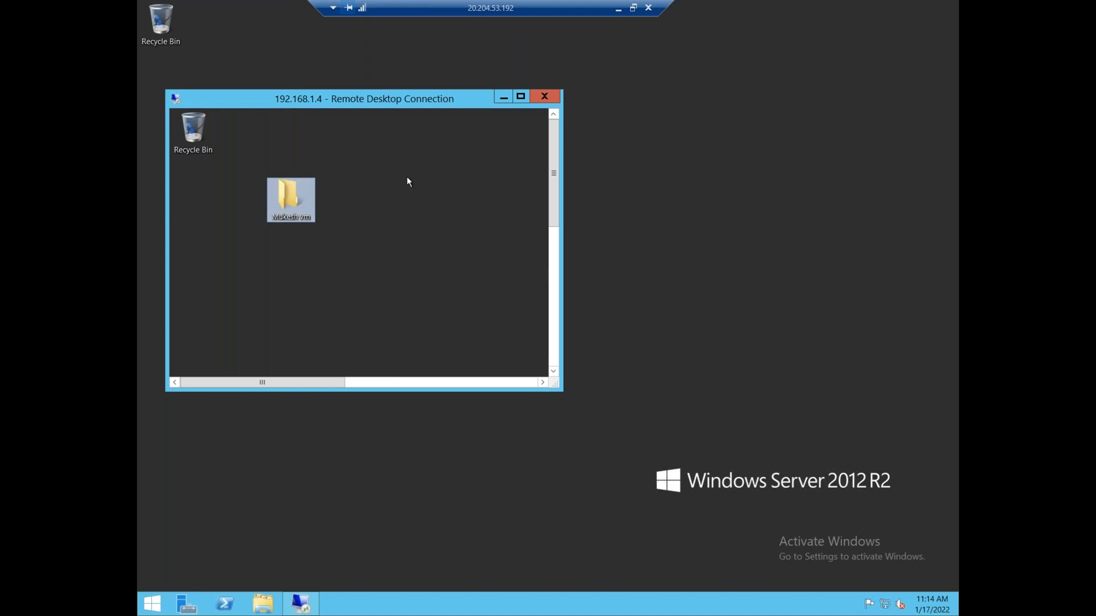
- Create a folder named after the outer VM on its desktop, then minimize the session
left_click(644, 90)
right_click(628, 60)
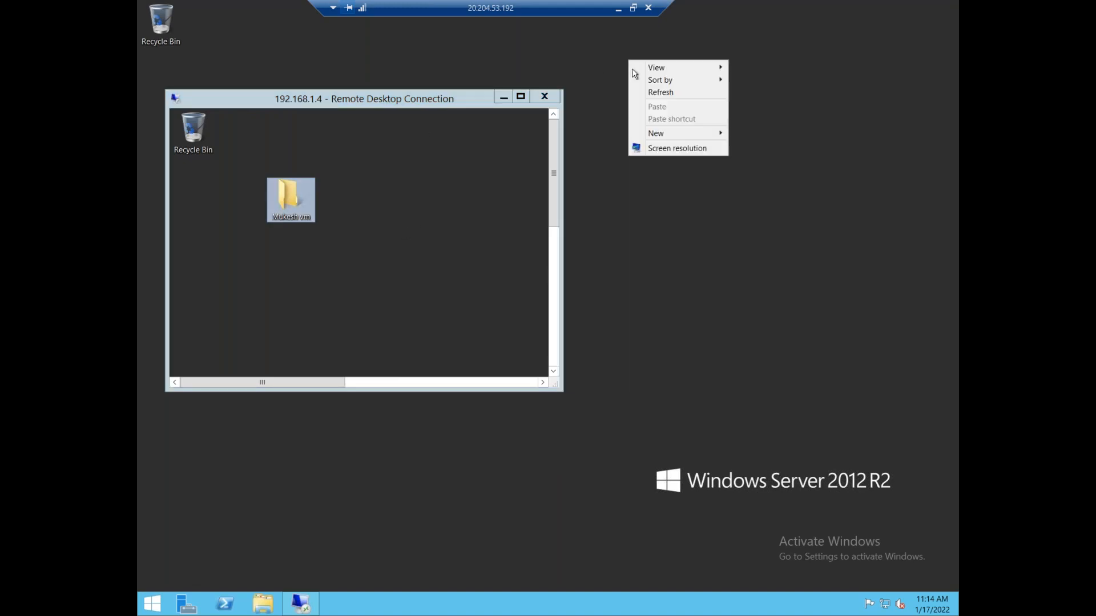
mouse_move(659, 135)
left_click(756, 134)
type("Ra")
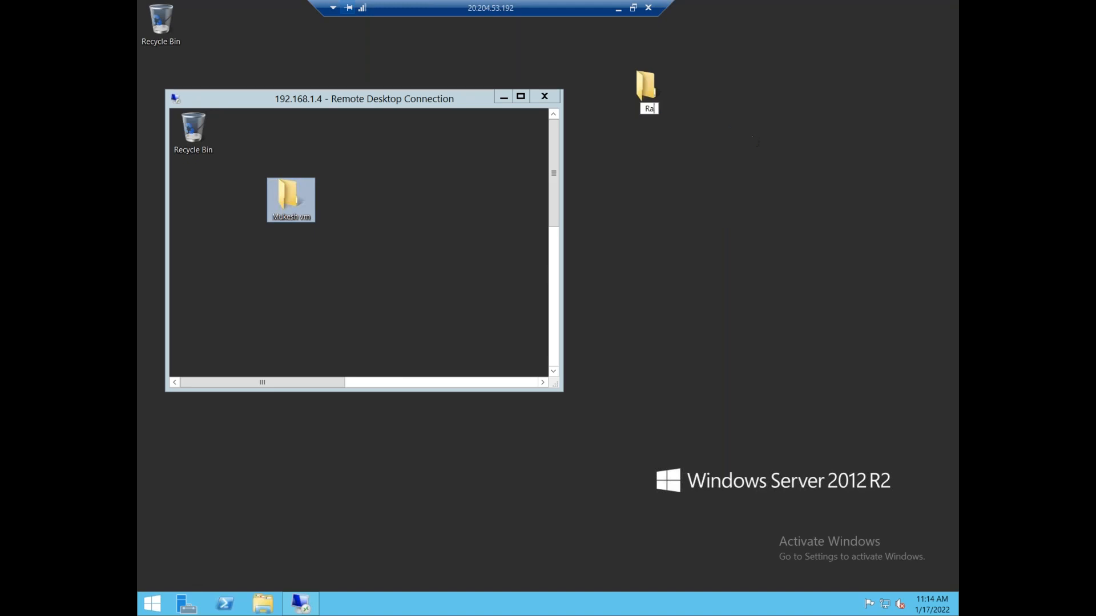
type("kesh VM")
key("Return")
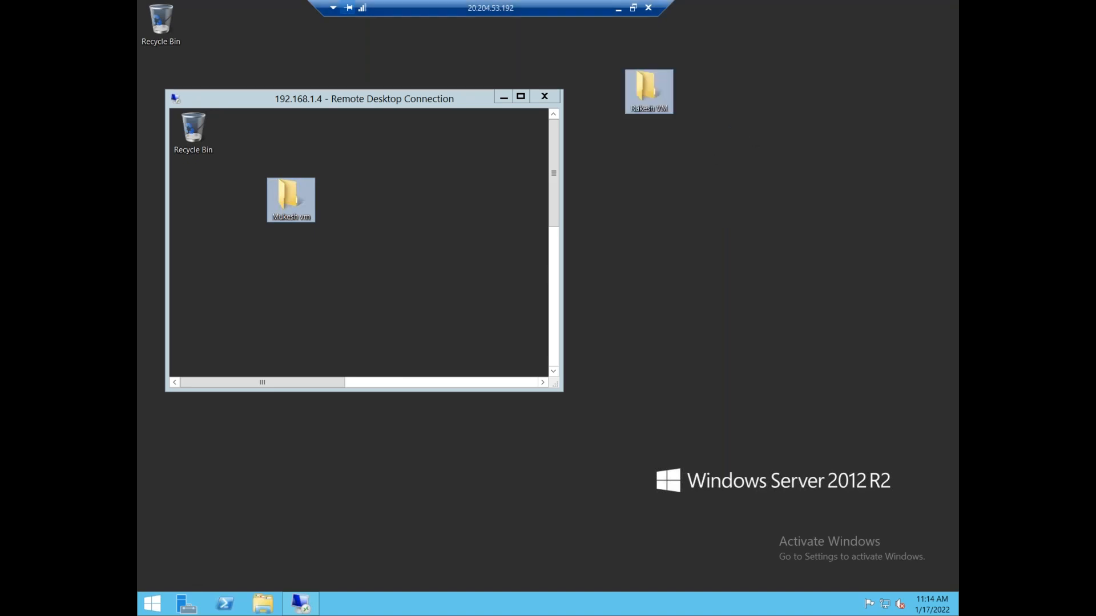
left_click(618, 10)
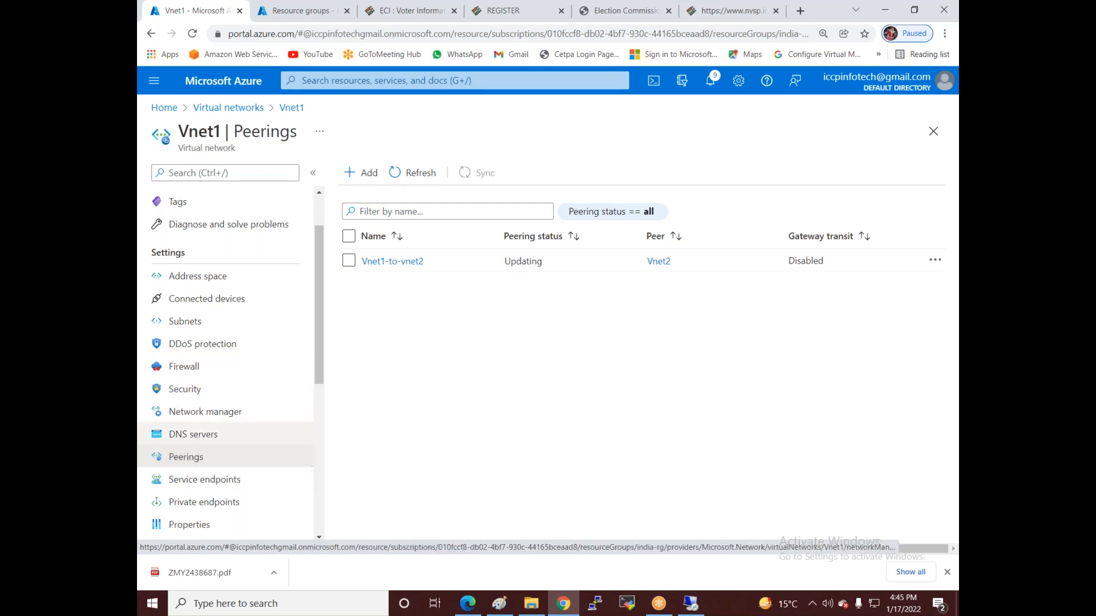
- Review Vnet1's Add peering form and its remote network list, then return to Azure Home
left_click(363, 173)
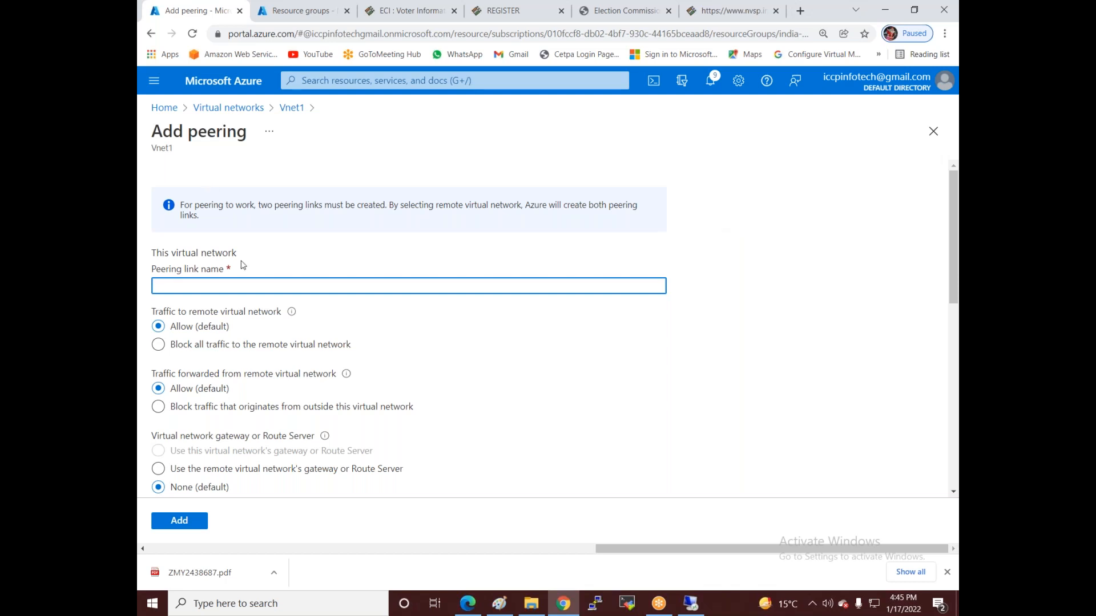
scroll(248, 281, "down", 5)
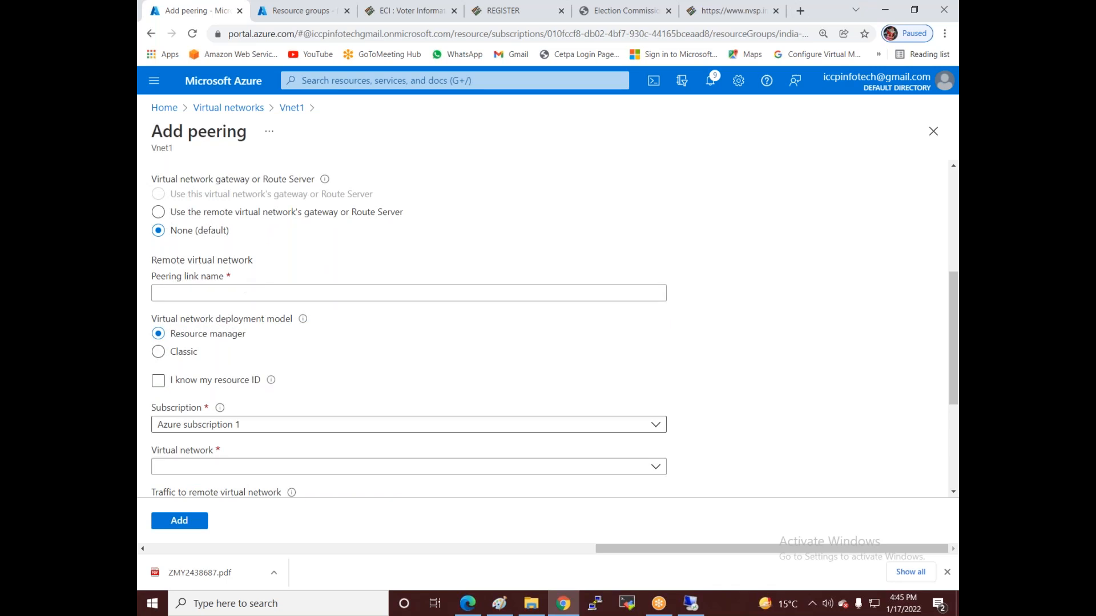
scroll(240, 425, "down", 1)
left_click(249, 404)
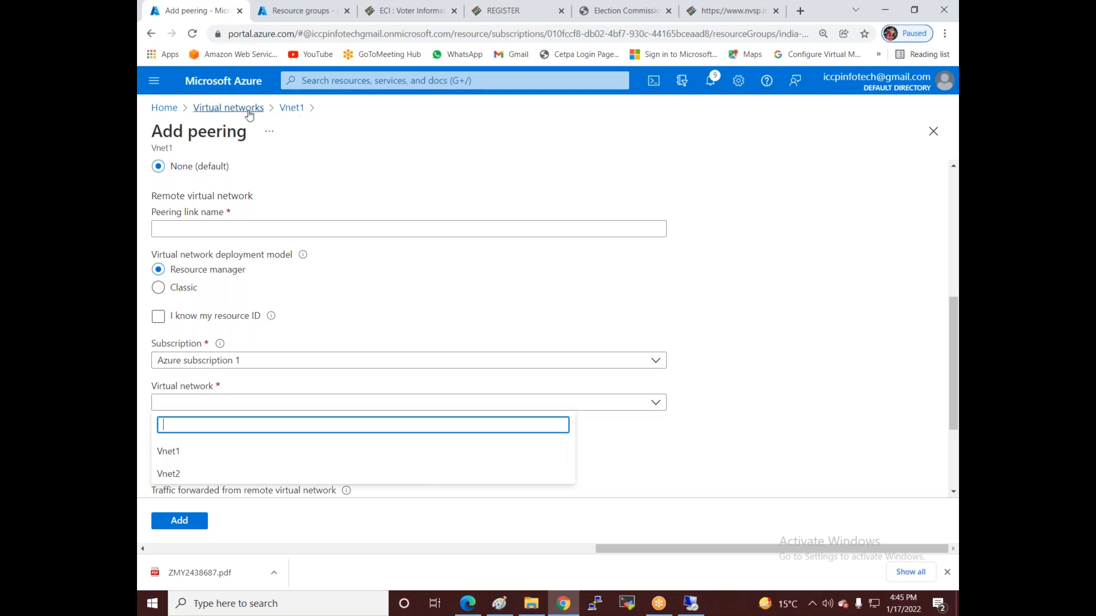
left_click(162, 108)
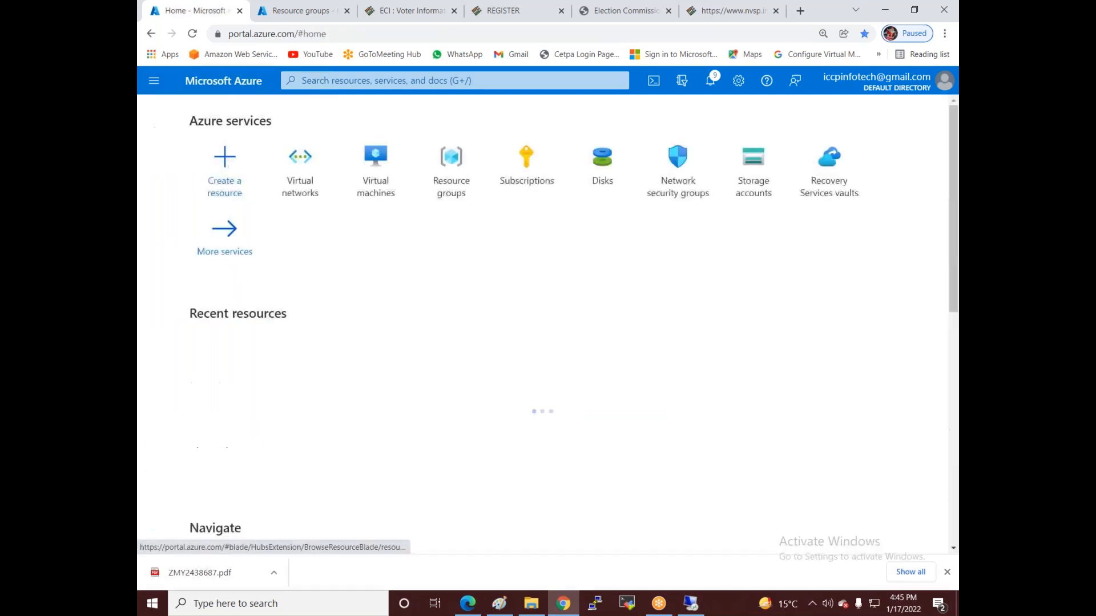
left_click(883, 14)
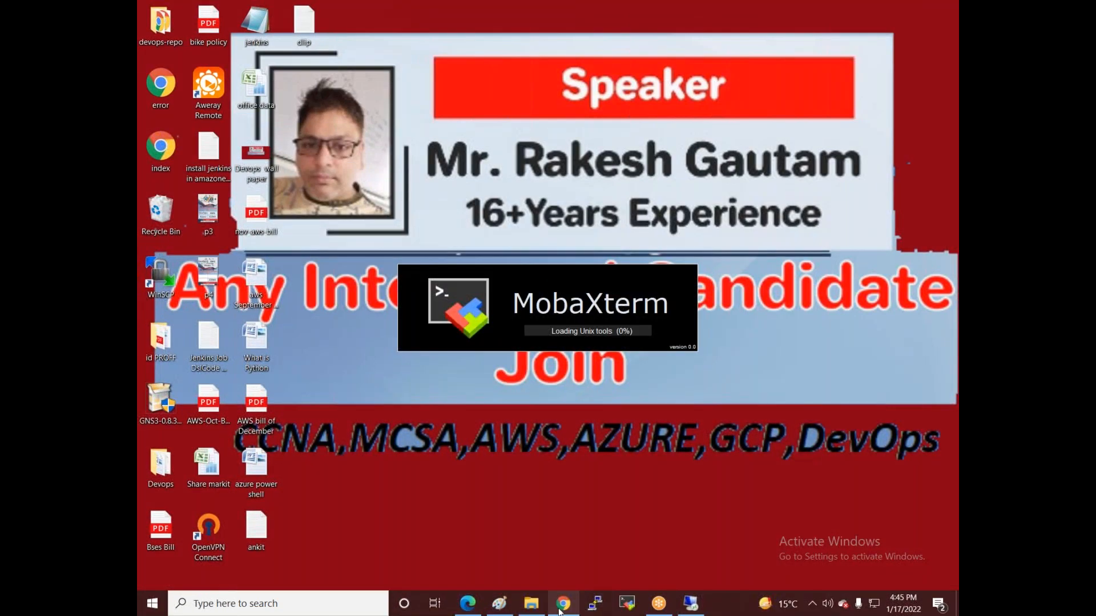
- Bring up the Paint diagram of Vnet 1 and Vnet 2 in India and Vnet 3 in East US
mouse_move(684, 610)
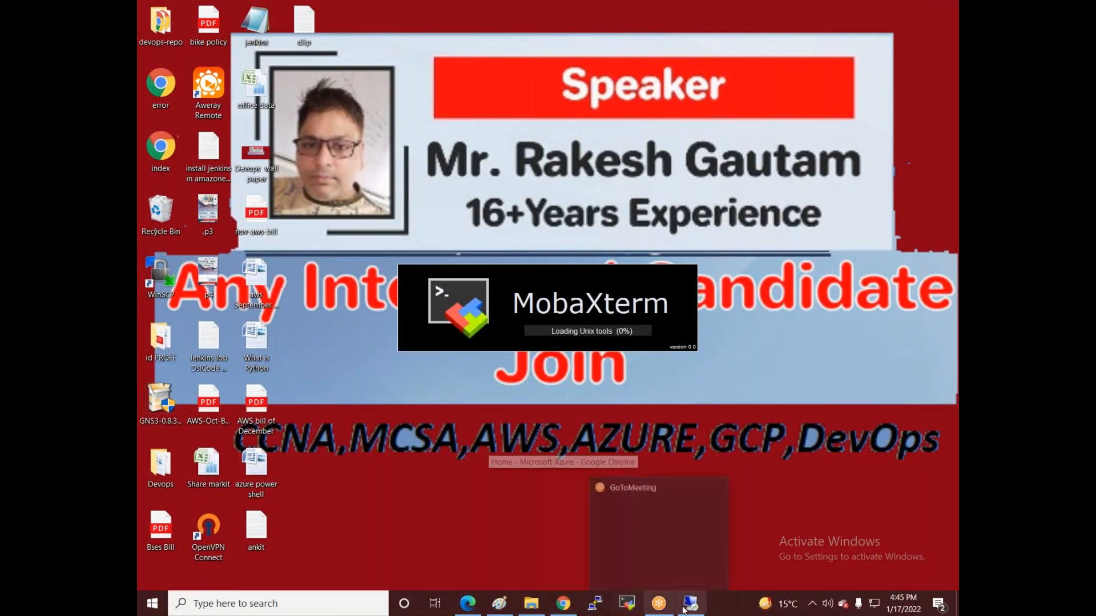
left_click(499, 603)
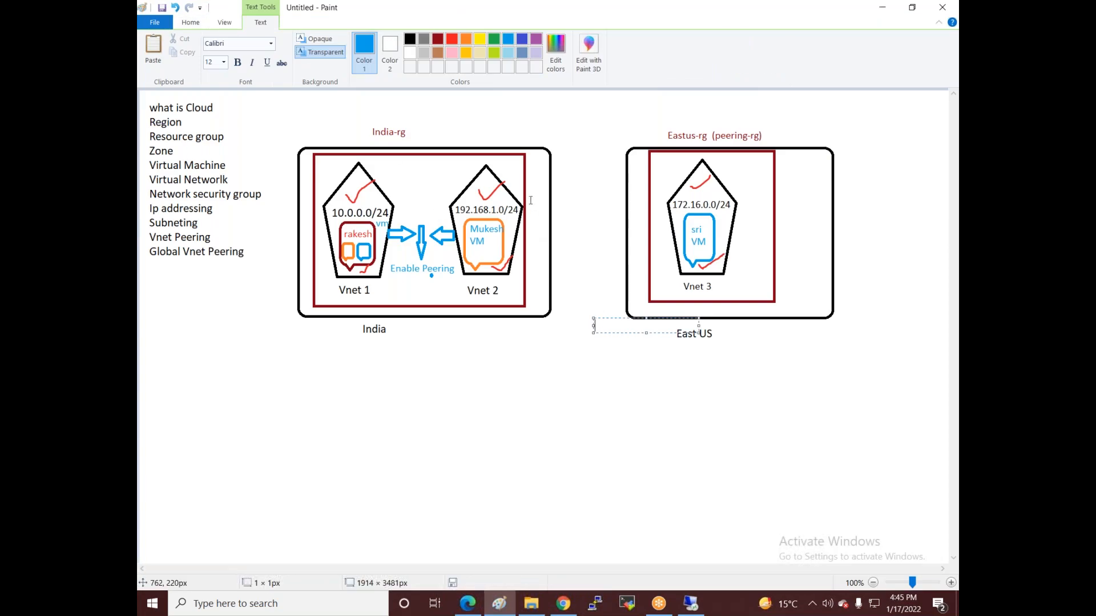
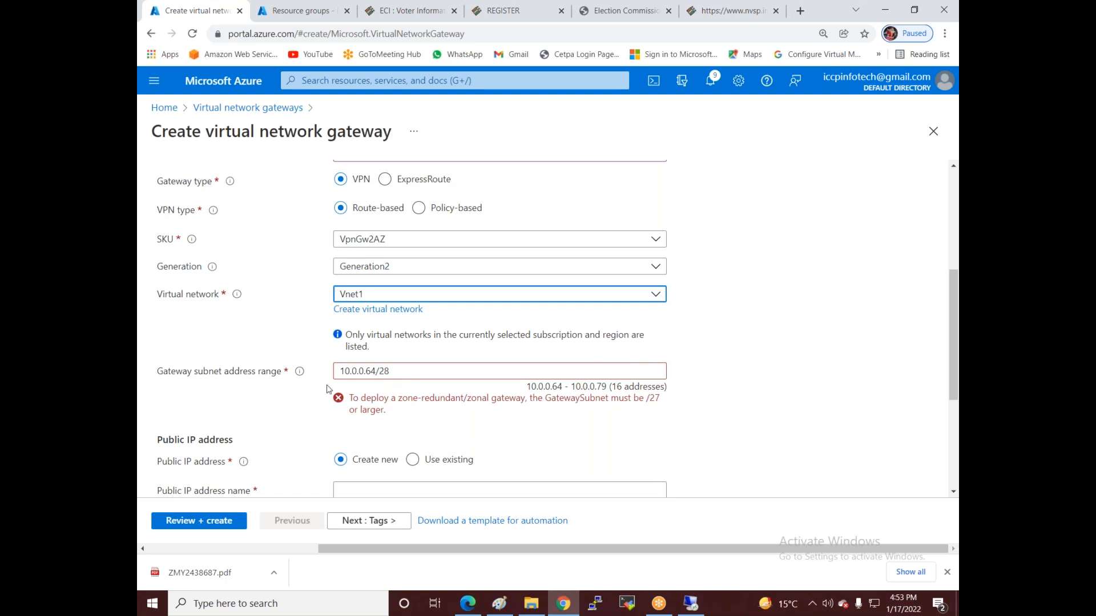
- Change Vnet1's gateway subnet address range to 10.0.0.64/26, then bring up the Paint network diagram
left_click(402, 374)
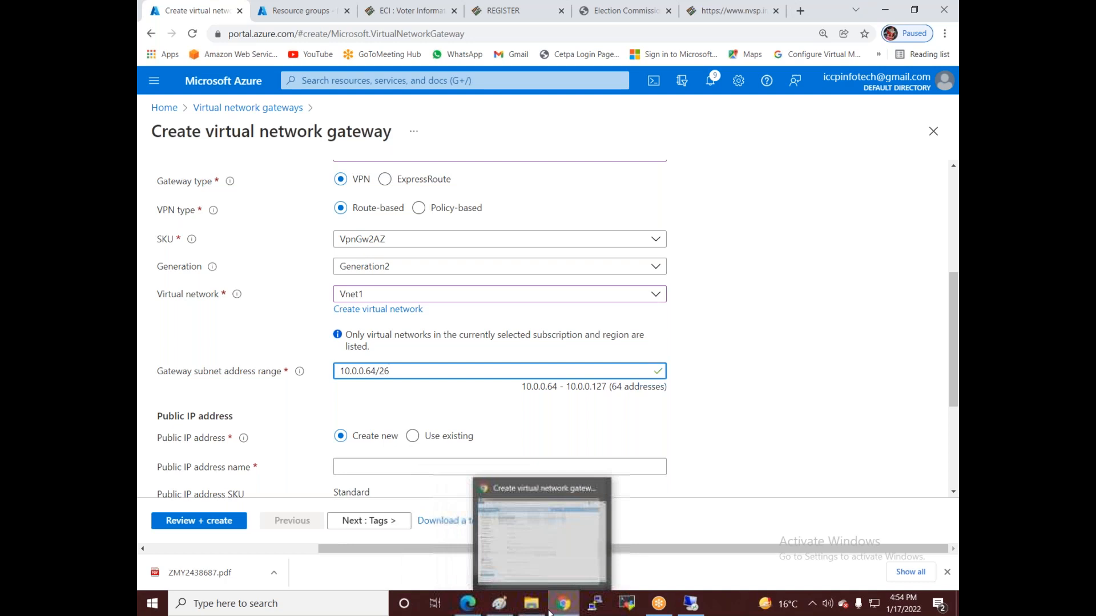
mouse_move(630, 605)
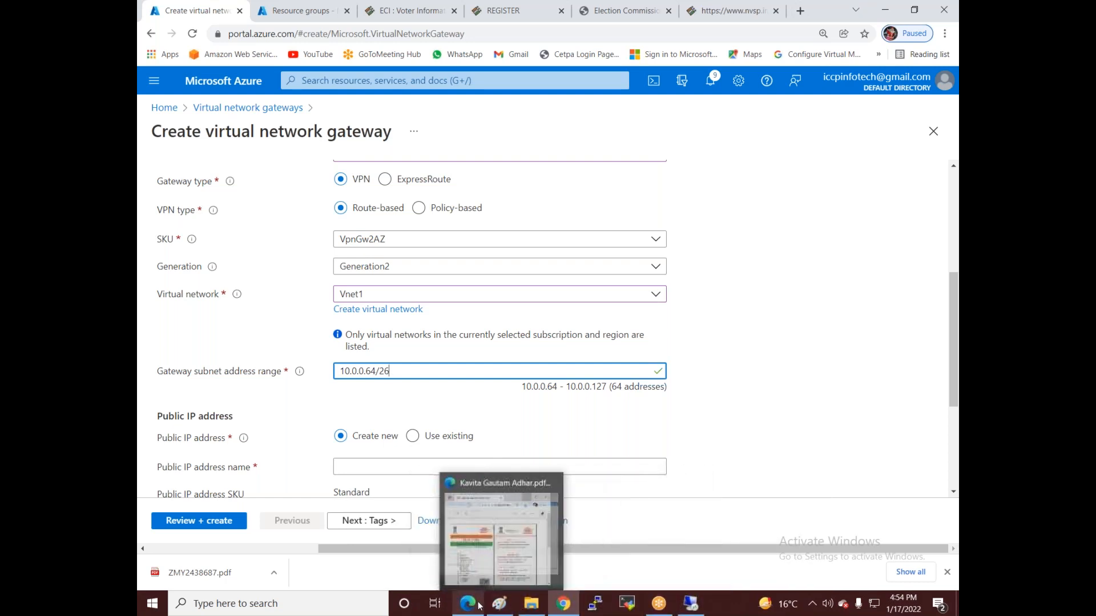
left_click(499, 604)
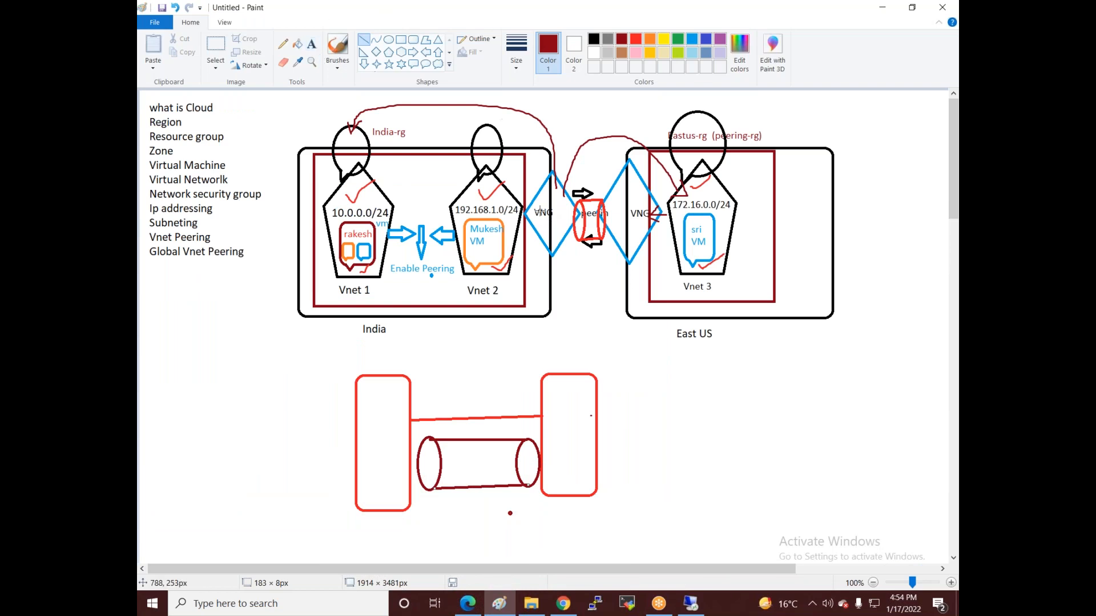
- Label the India-side VNG in the Paint diagram with 10.0.0.64/26, then go back to the gateway form
left_click(311, 44)
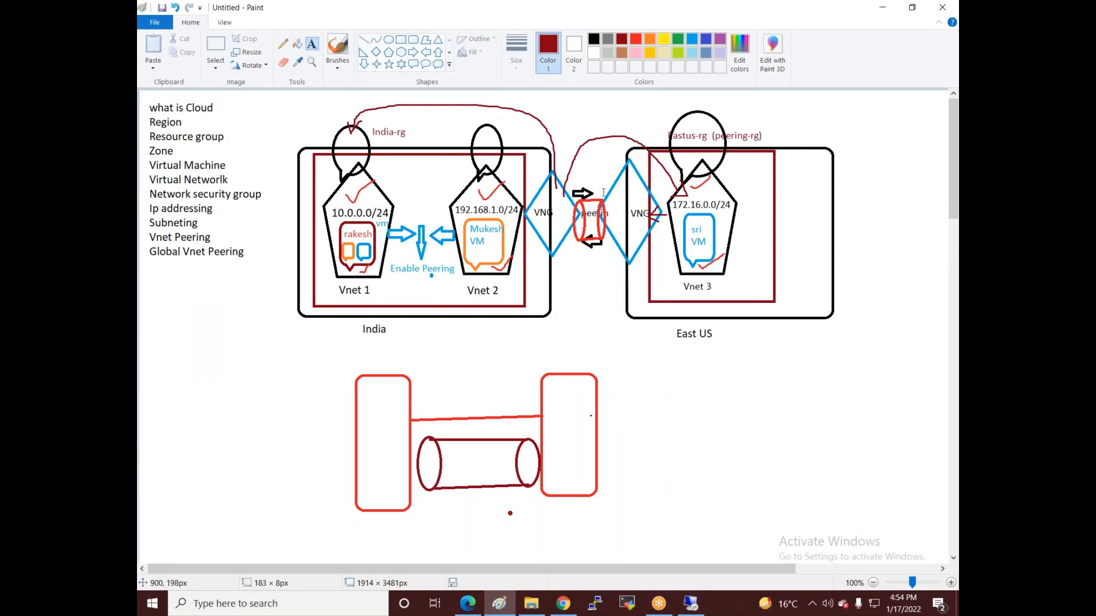
left_click(539, 223)
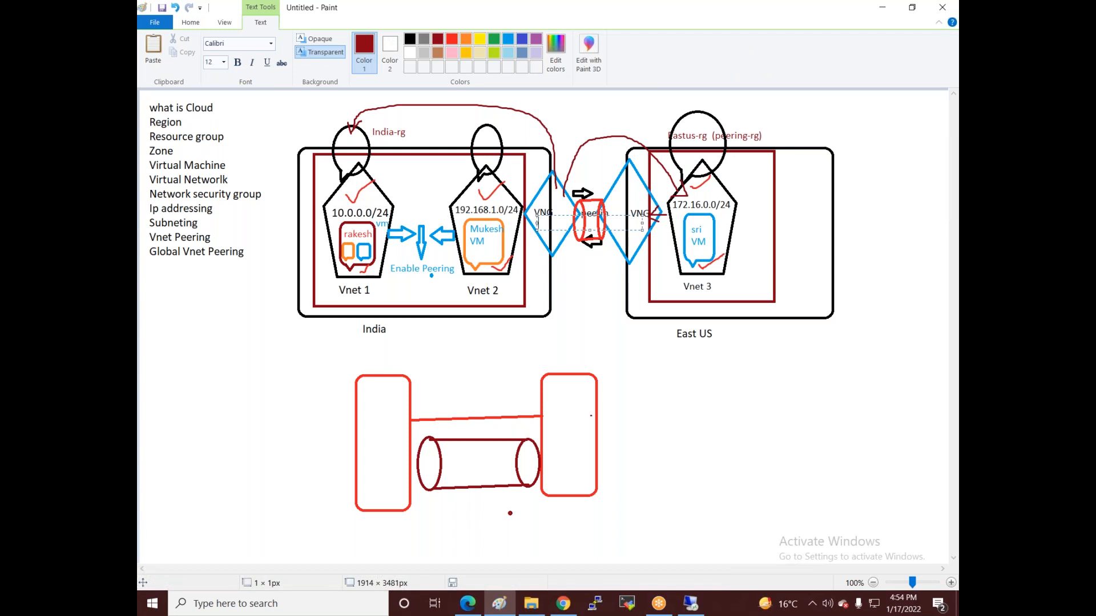
type("10.0.0.0")
left_click_drag(557, 217, 547, 222)
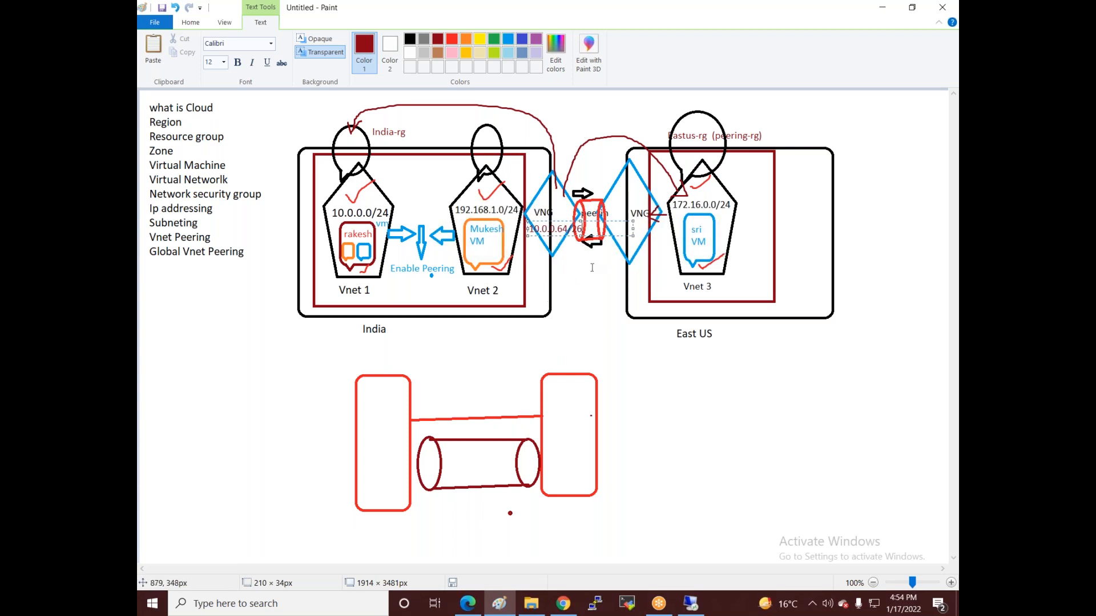
left_click(617, 220)
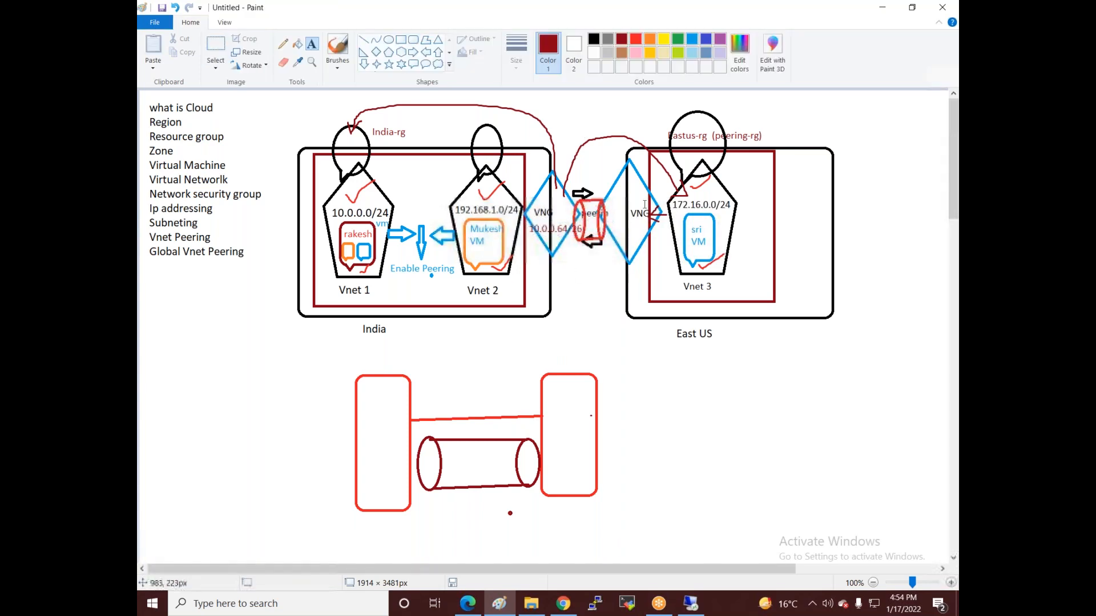
left_click(563, 604)
scroll(434, 396, "down", 1)
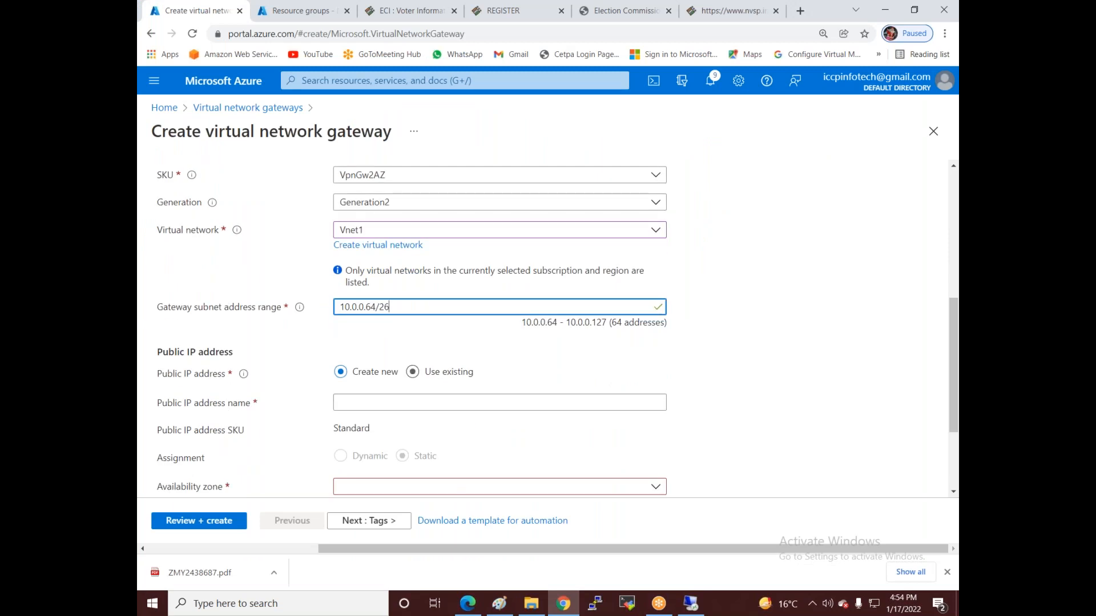
- Name the gateway's public IP vng1-pip and make it zone-redundant
left_click(381, 402)
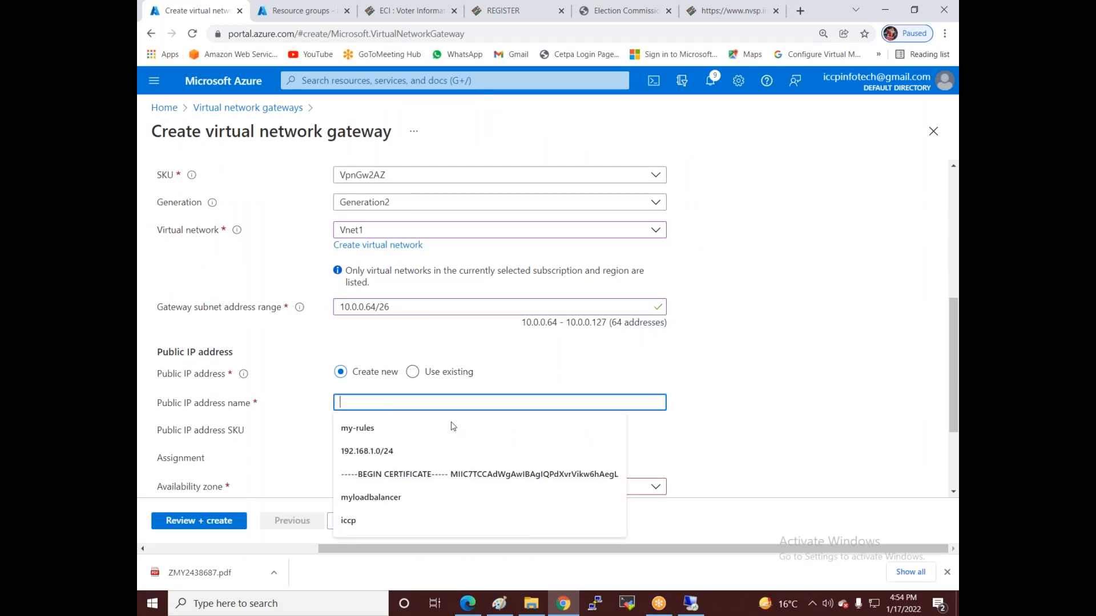
type("vng")
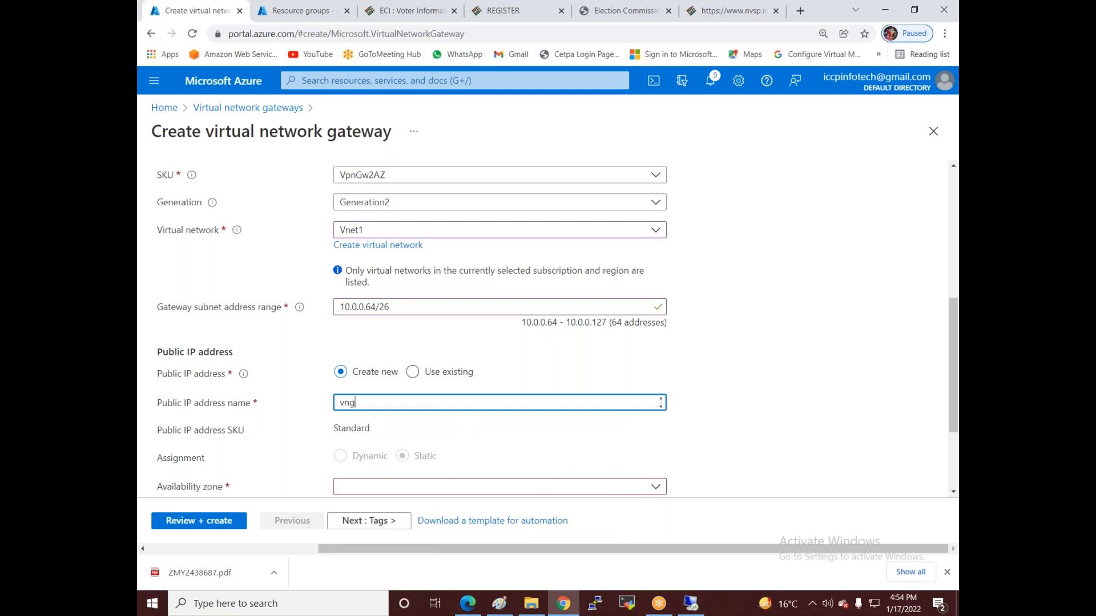
type("1-pip")
scroll(486, 400, "down", 1)
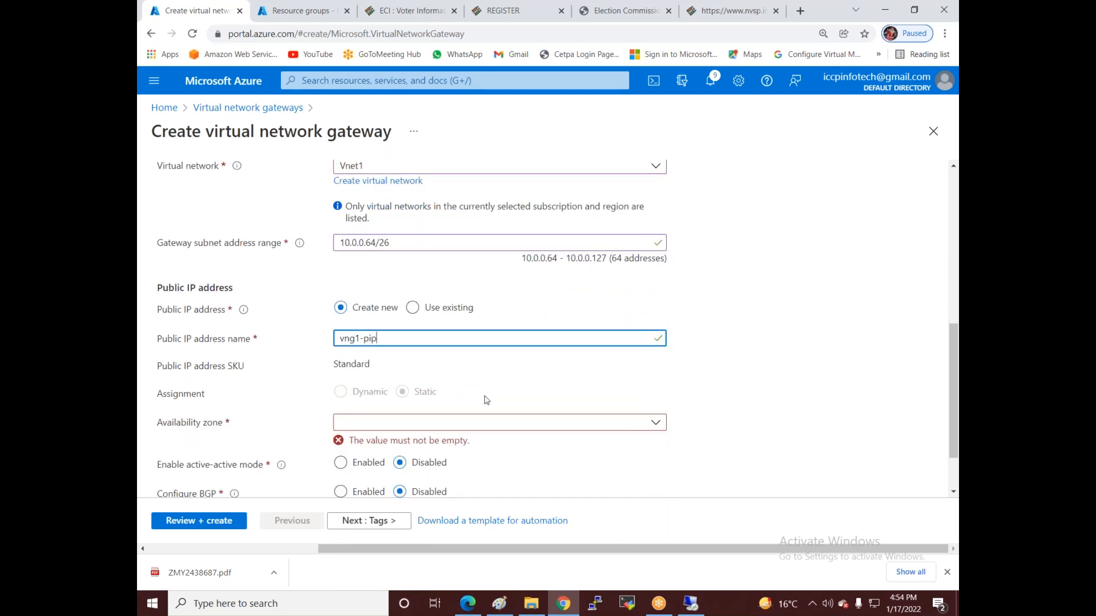
scroll(487, 400, "down", 1)
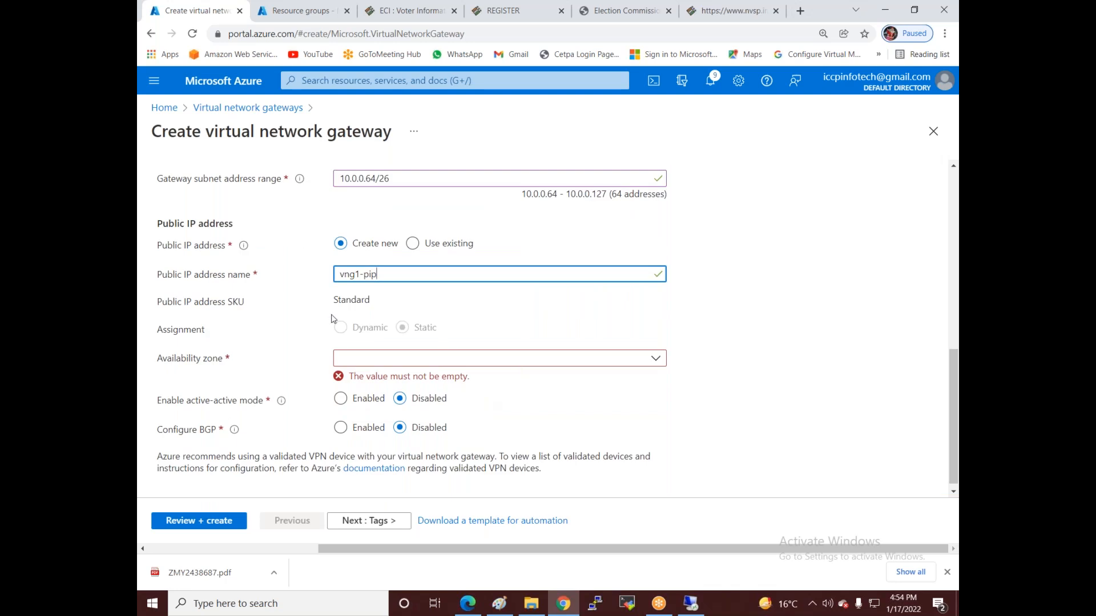
left_click(283, 324)
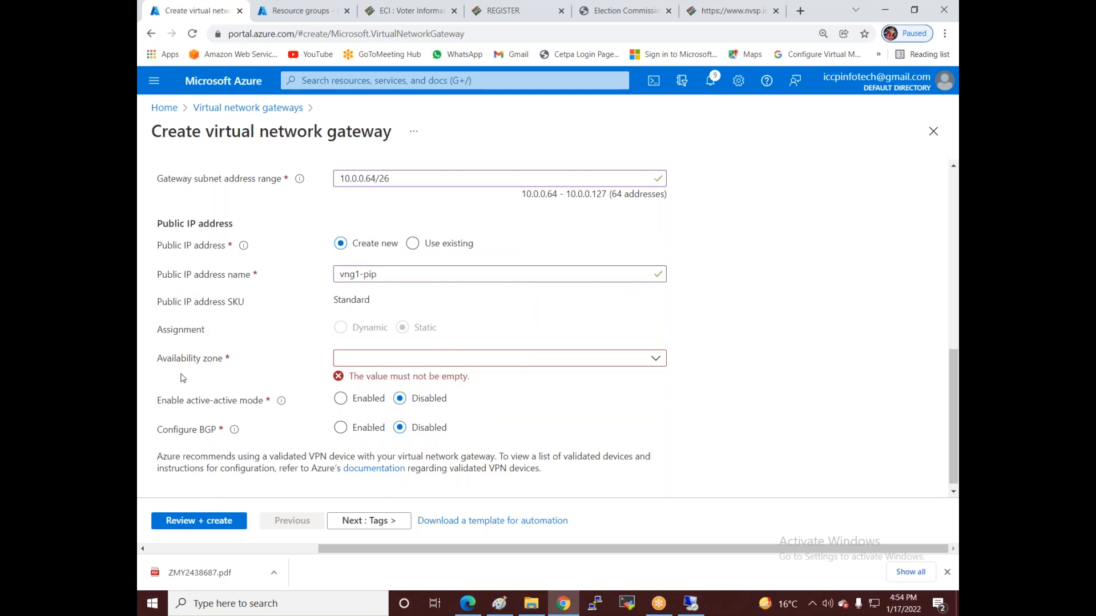
left_click(436, 364)
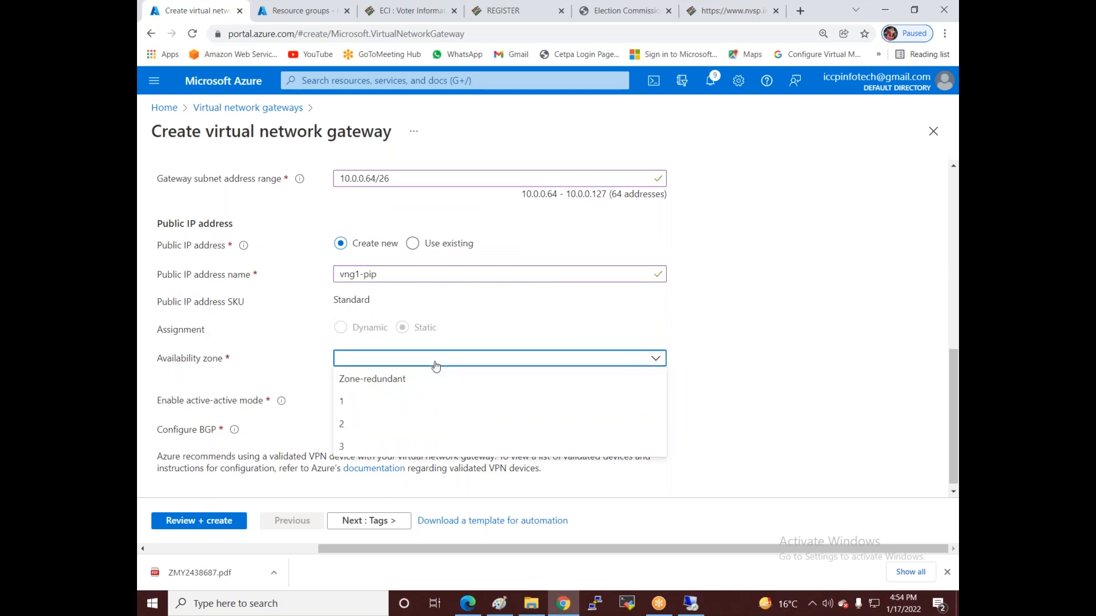
left_click(370, 384)
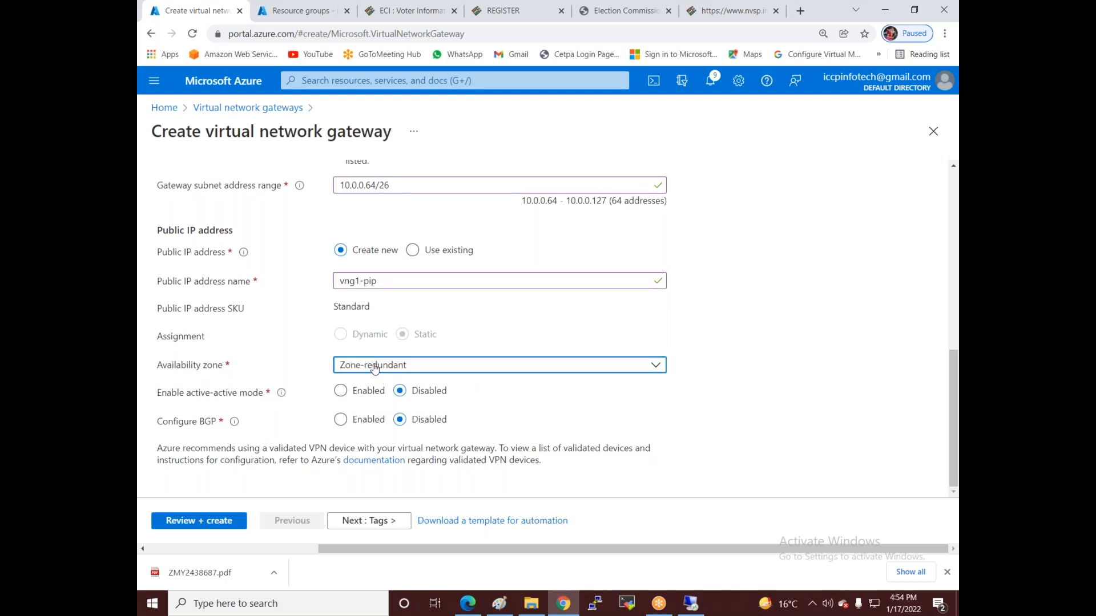
left_click(422, 368)
left_click(422, 368)
- Review and create the VNG-vnet1 gateway, then return to the portal home
left_click(197, 523)
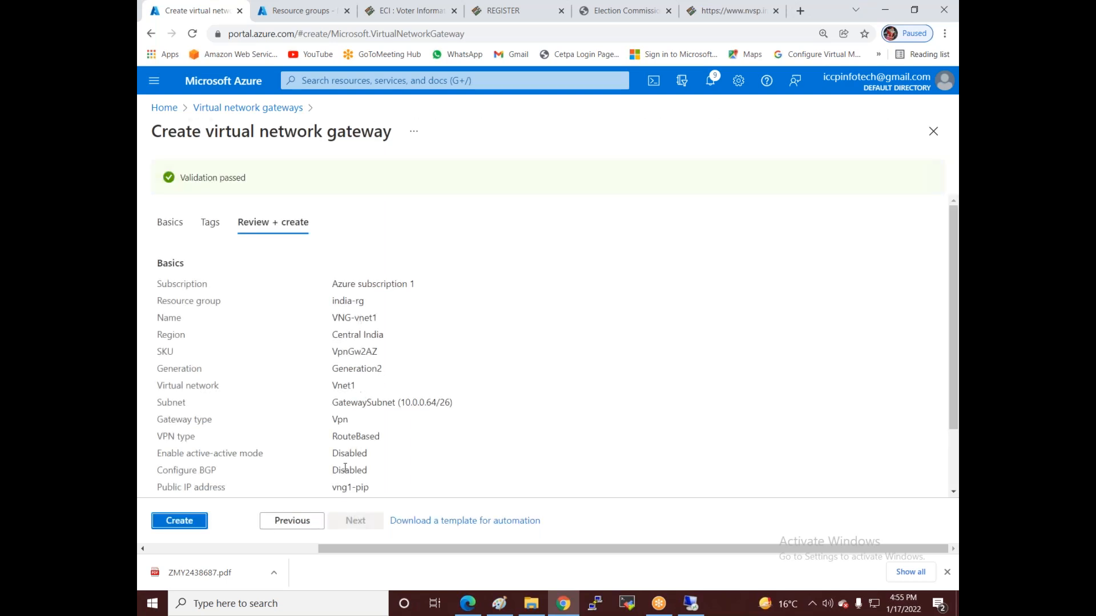
left_click(178, 521)
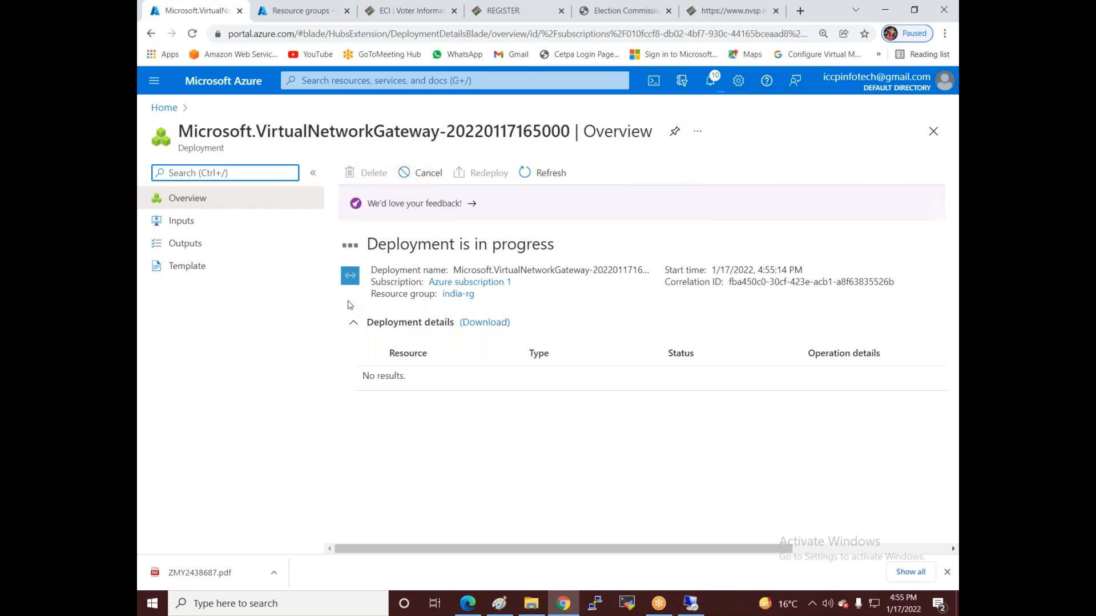
left_click(164, 108)
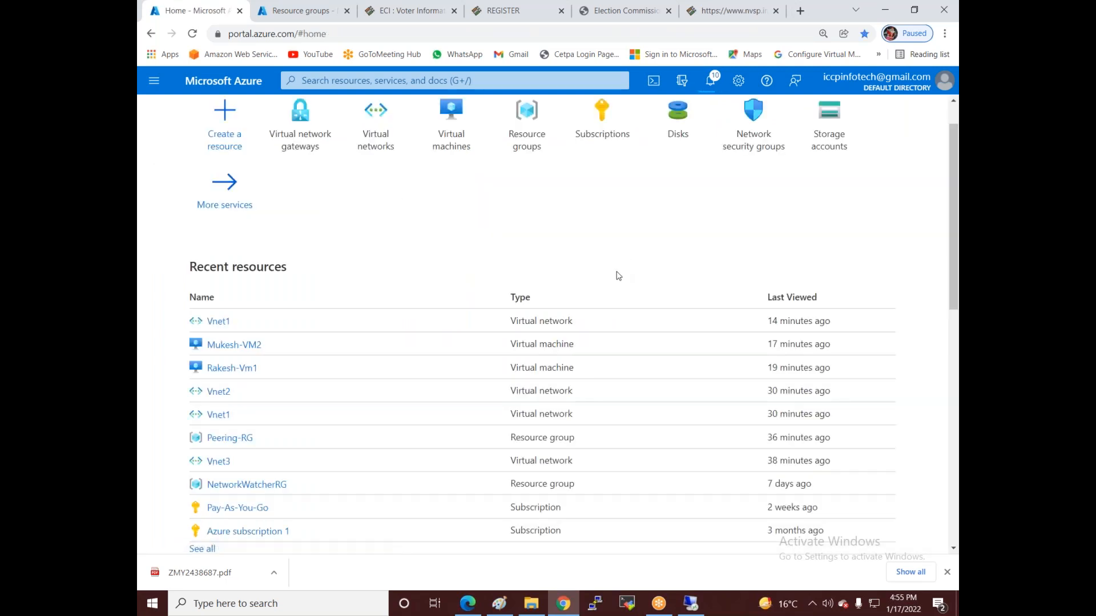
- Start a new virtual network gateway named Vnet3 in East US, attached to Vnet3
scroll(327, 206, "up", 1)
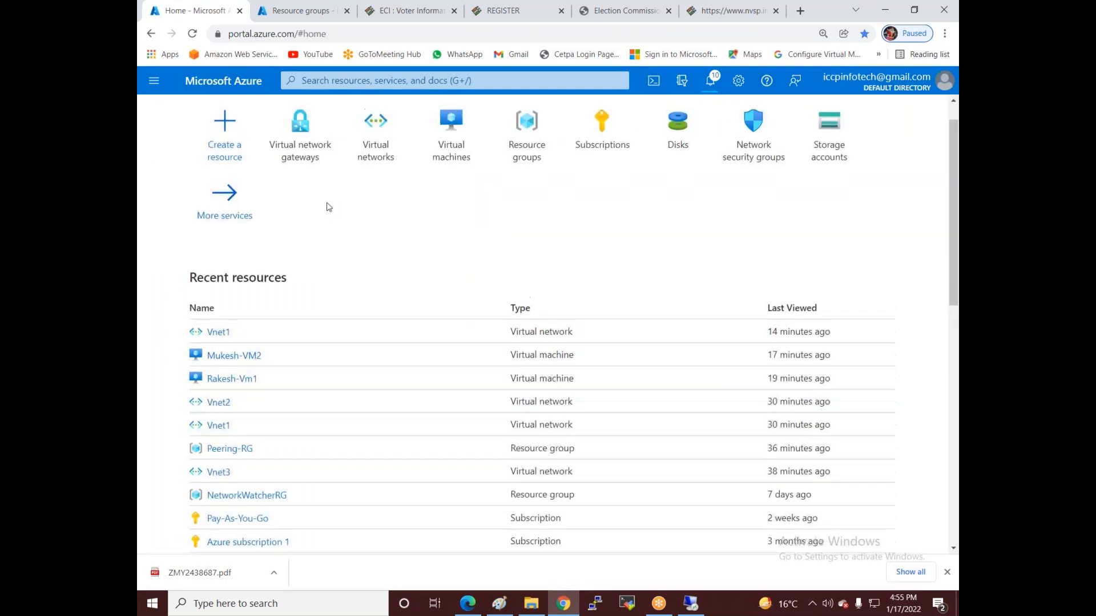
left_click(290, 190)
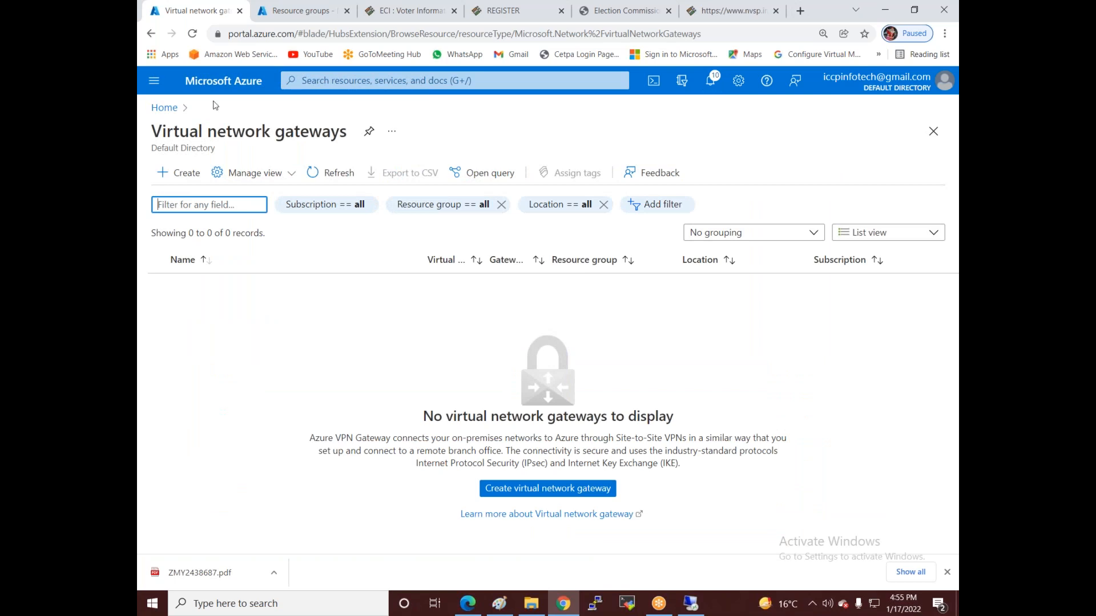
left_click(190, 176)
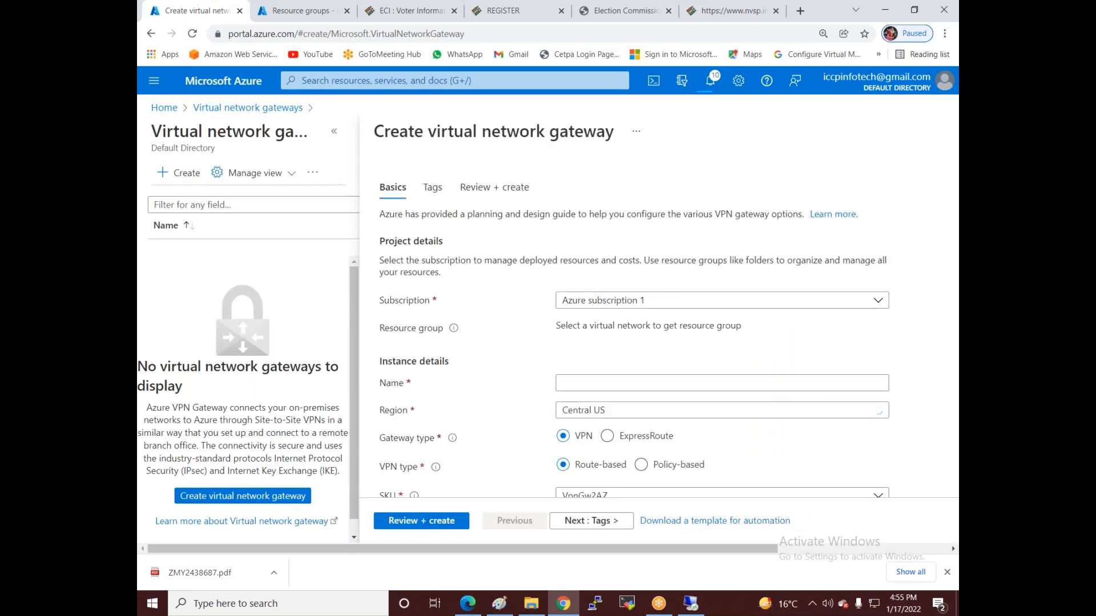
left_click(580, 379)
type("V")
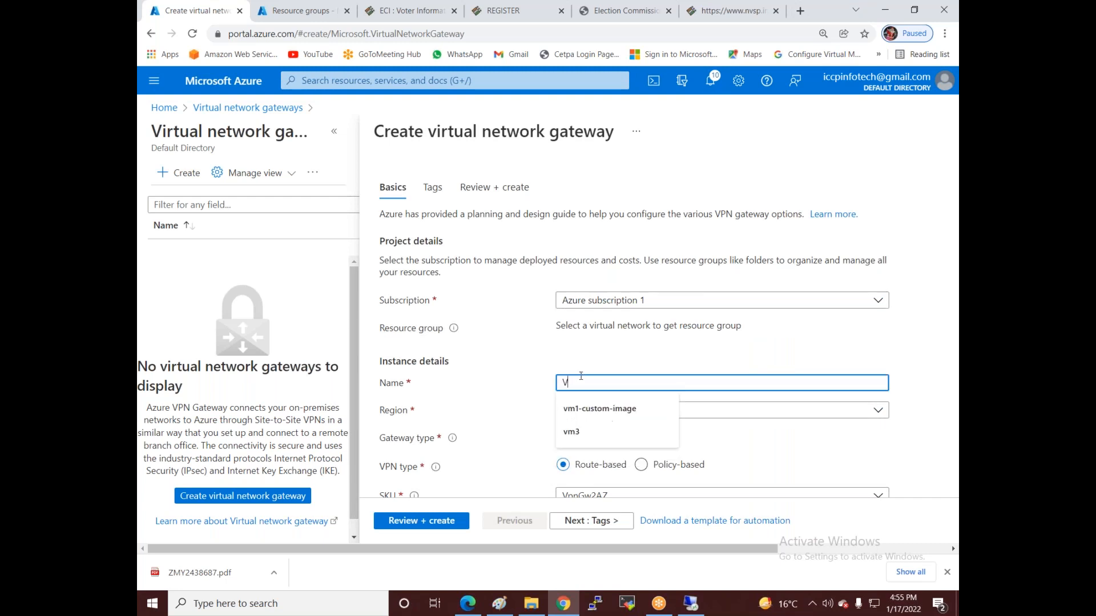
type("net3-VNG")
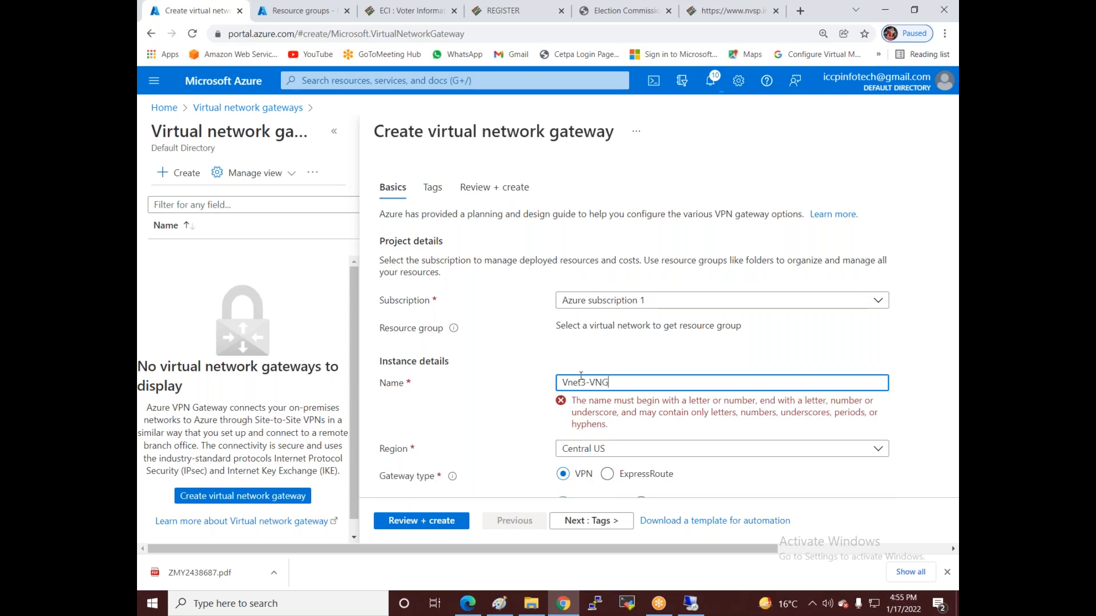
left_click(597, 412)
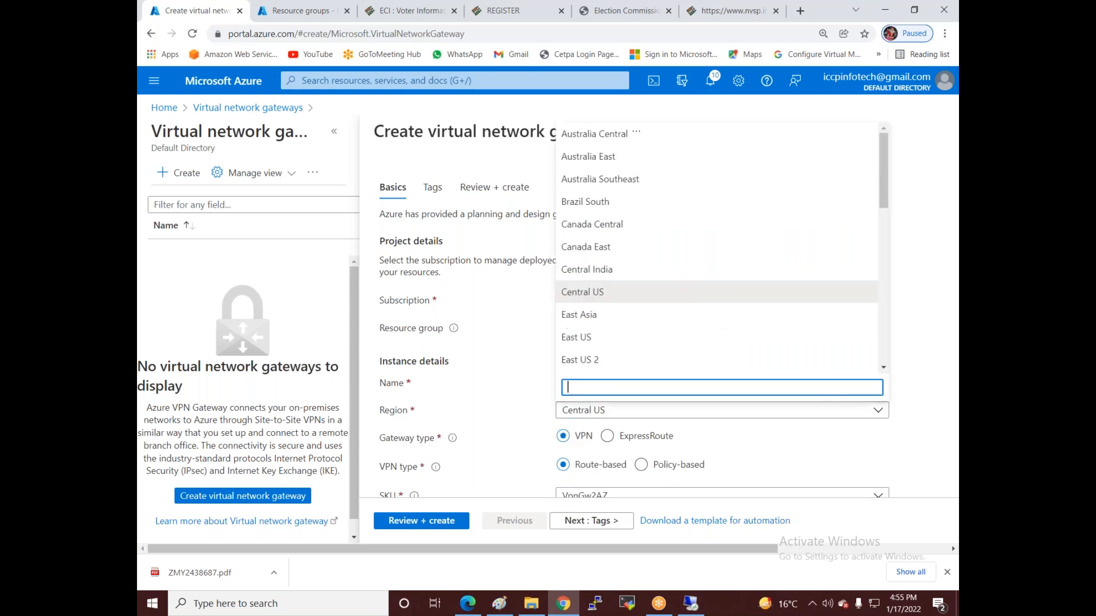
left_click(594, 339)
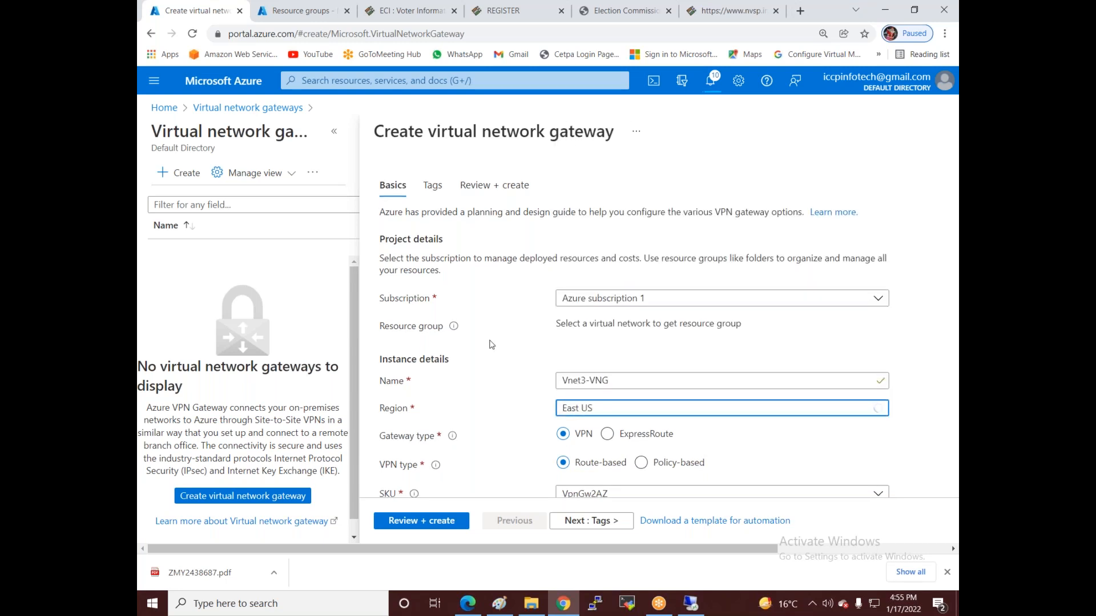
scroll(610, 261, "down", 5)
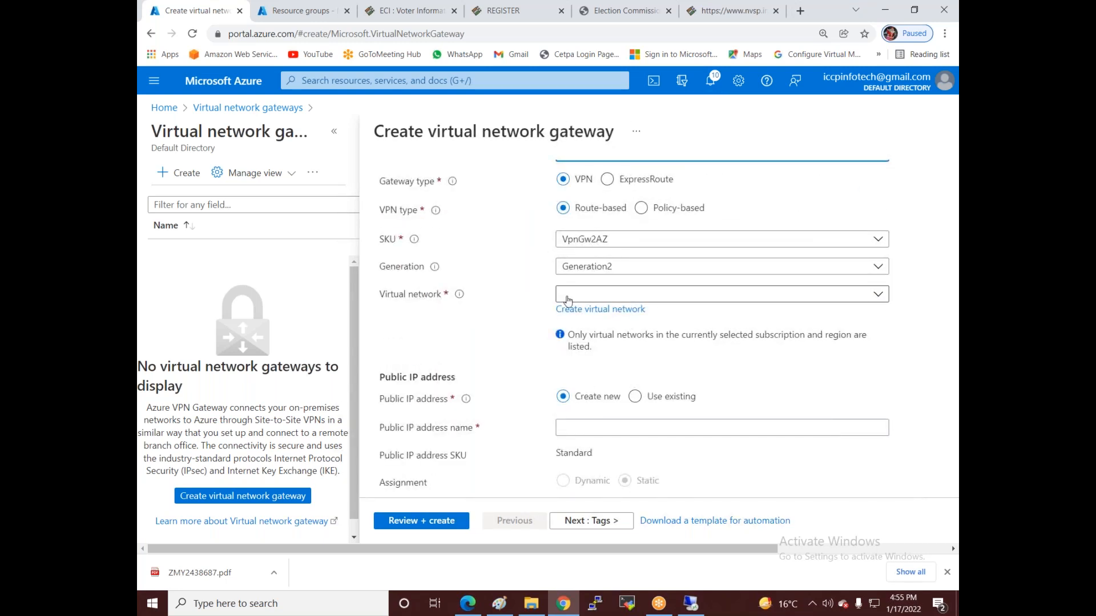
left_click(701, 294)
left_click(571, 366)
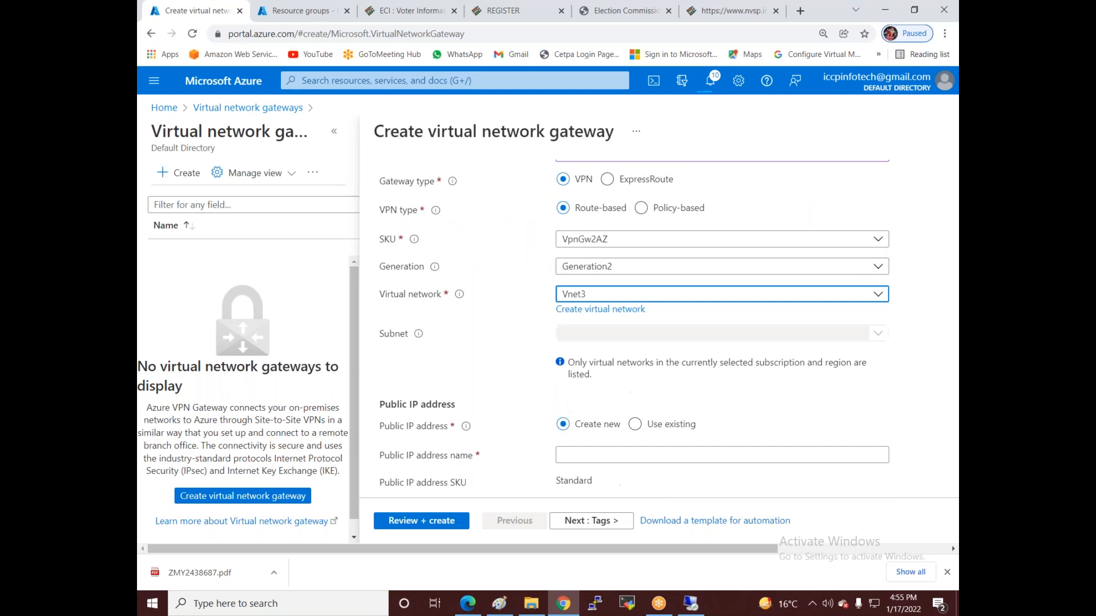
- Set a /26 gateway subnet and zone-redundant public IP vnet3-pip, then run validation
left_click(630, 374)
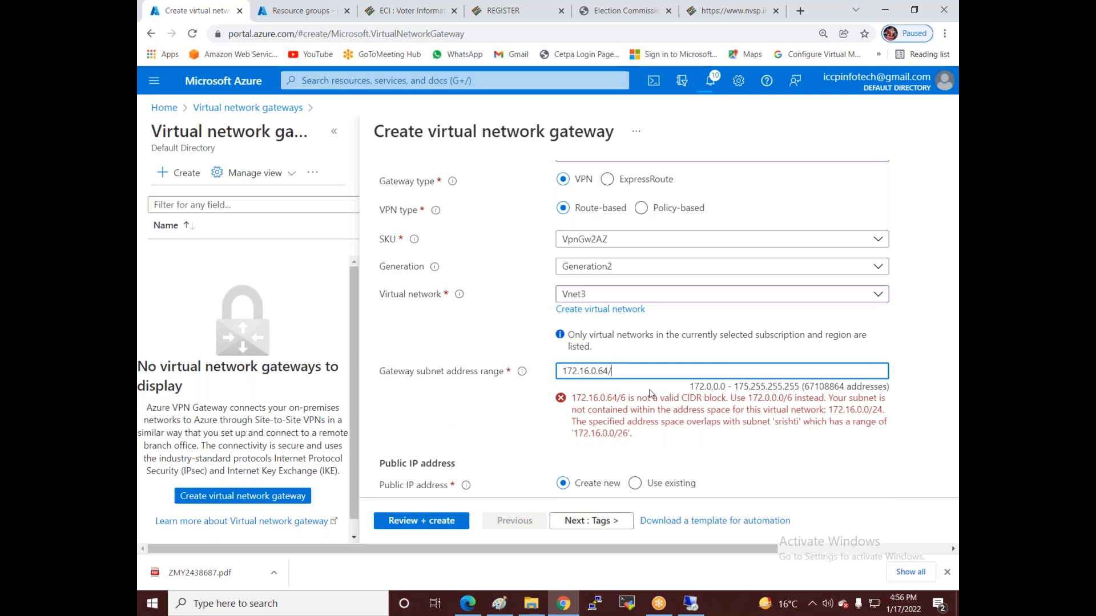
type("26")
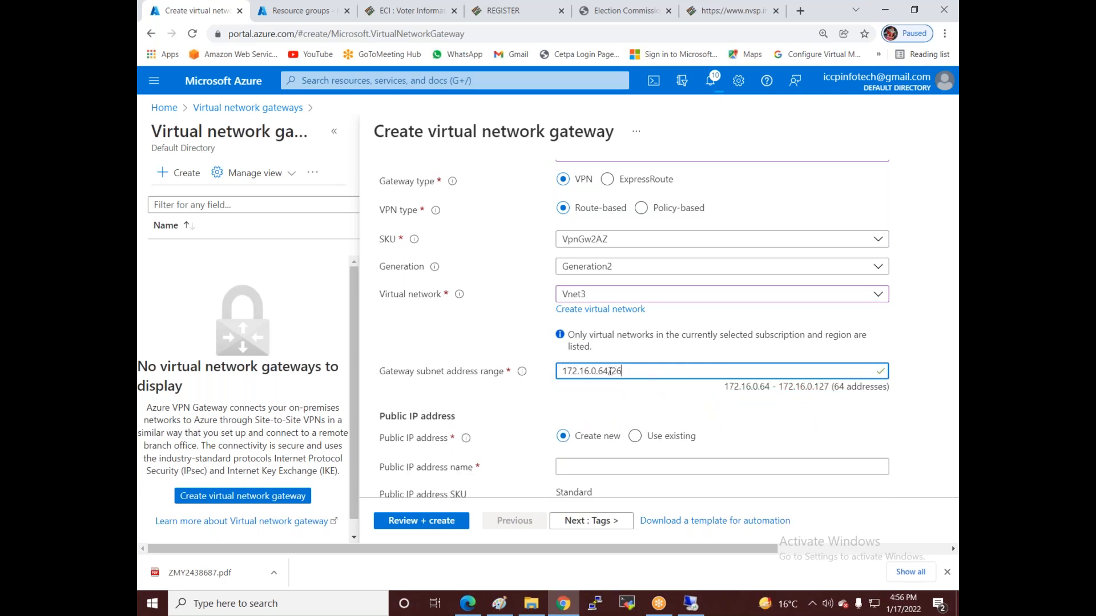
scroll(610, 371, "down", 3)
left_click(585, 338)
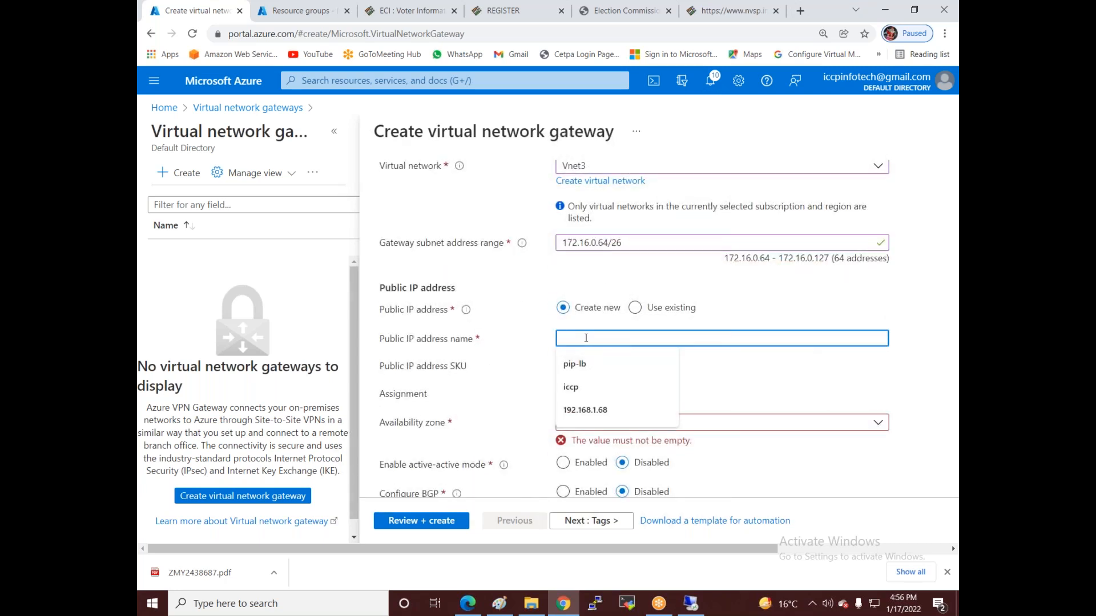
type("vnet3-pip")
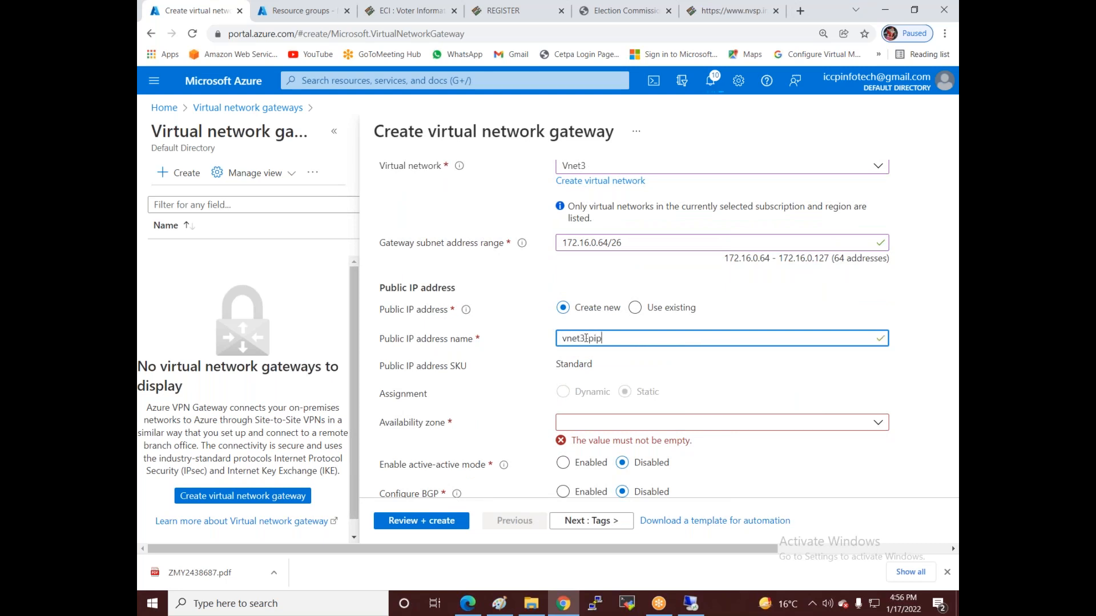
left_click(684, 428)
left_click(596, 338)
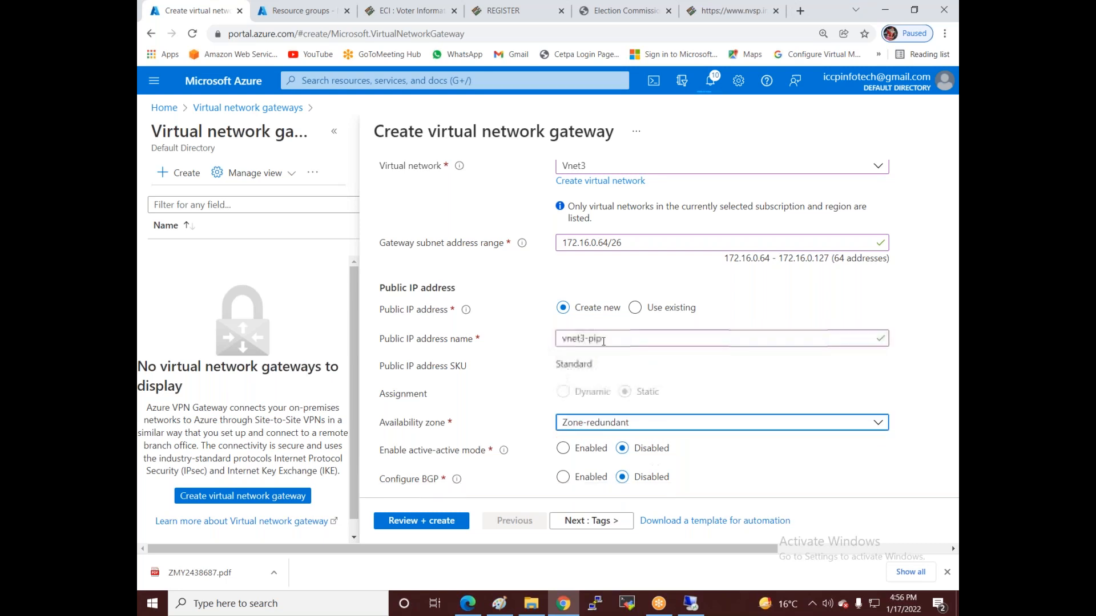
scroll(614, 381, "down", 1)
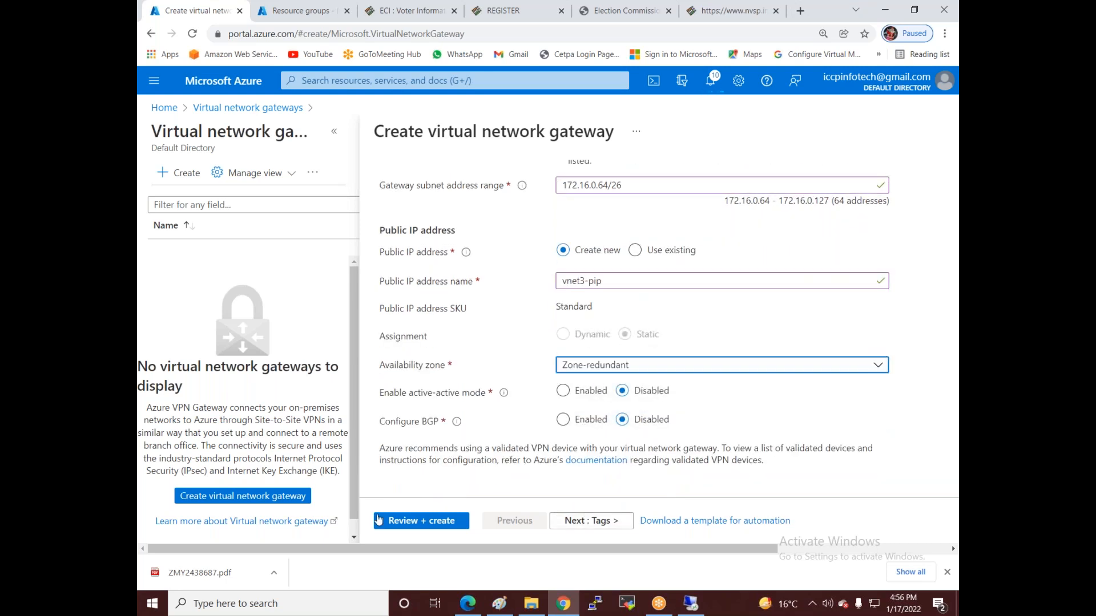
left_click(403, 521)
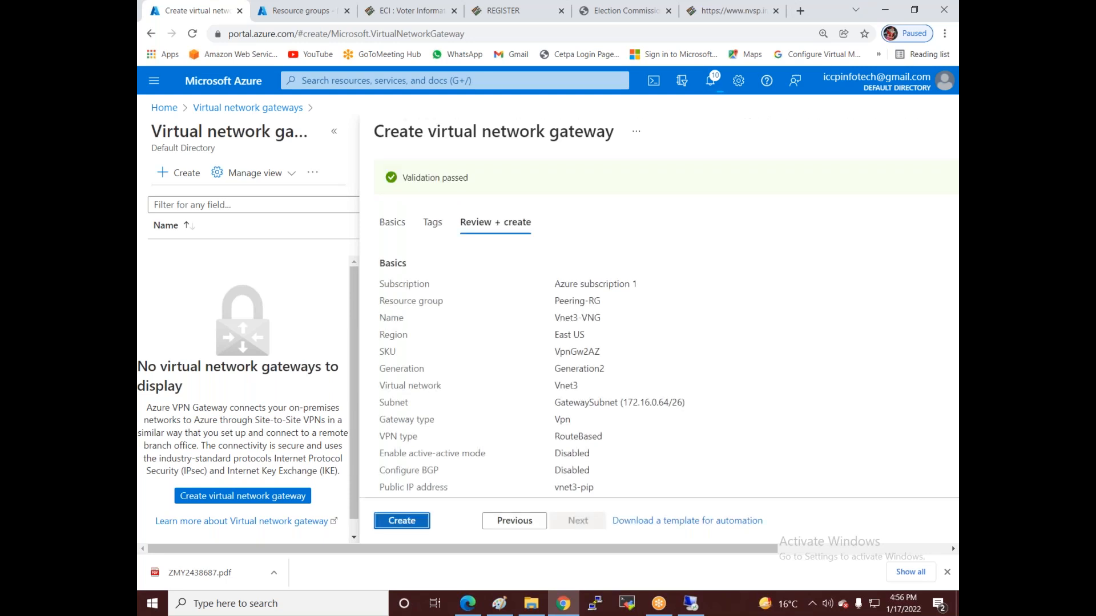
- Create the Vnet3-VNG gateway, check its deployment progress in notifications, then switch to Paint
left_click(408, 520)
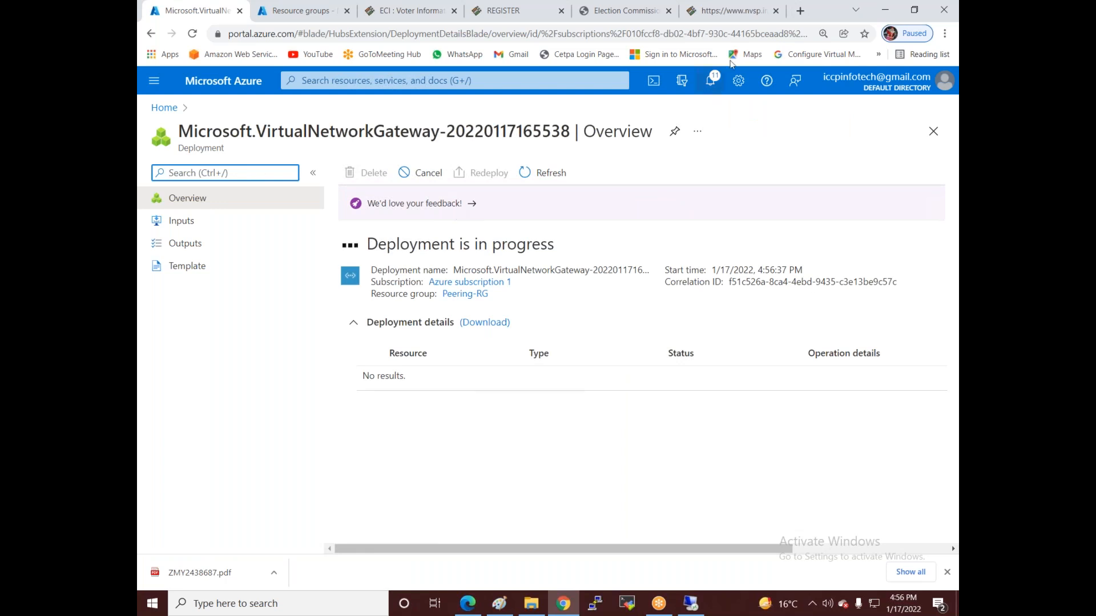
left_click(715, 90)
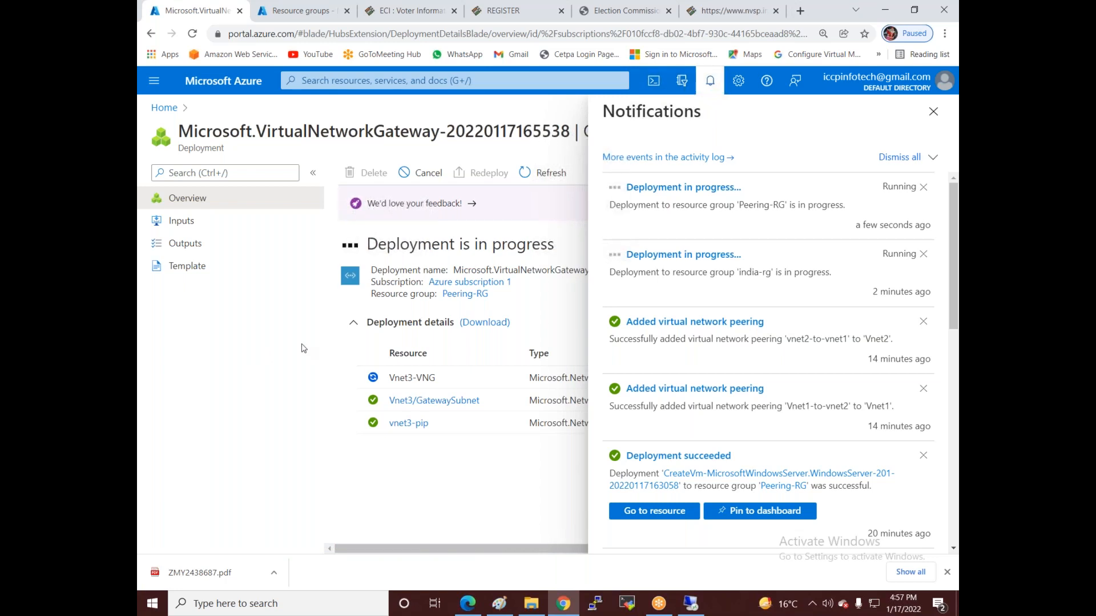
left_click(495, 606)
- Draw two tall rounded panels, each holding three small rounded boxes
scroll(460, 408, "down", 2)
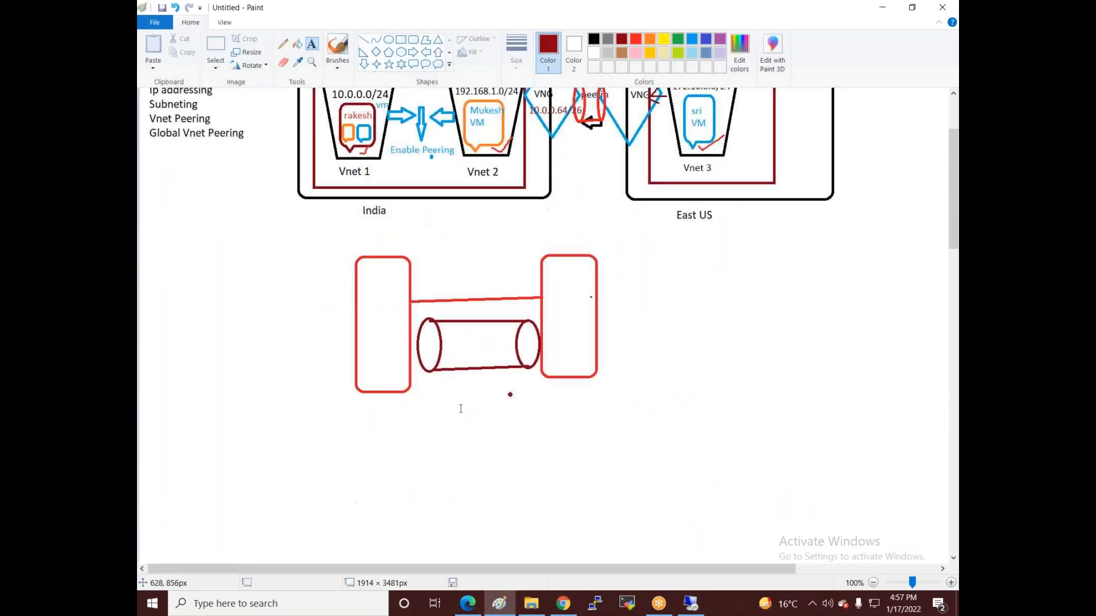
scroll(461, 408, "down", 5)
scroll(457, 378, "up", 7)
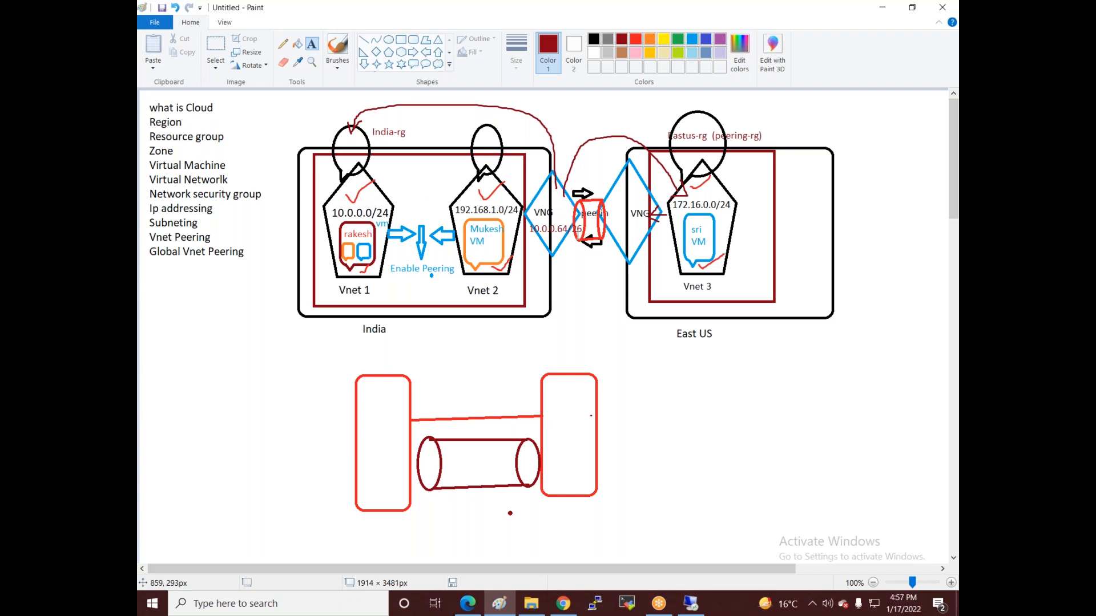
scroll(572, 233, "down", 10)
left_click(412, 40)
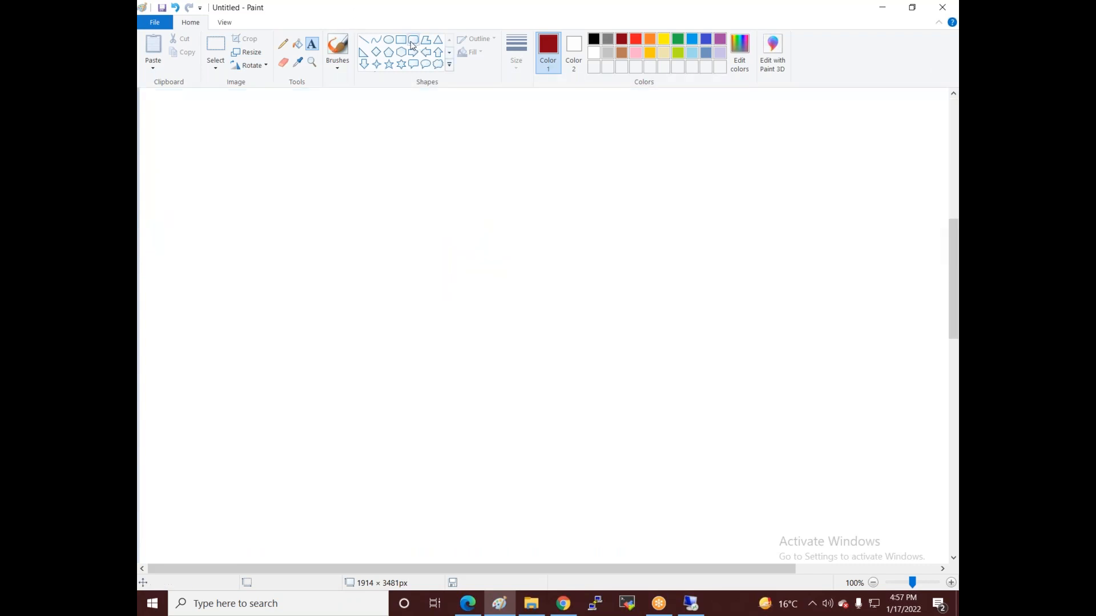
mouse_move(345, 150)
left_mouse_down()
mouse_move(378, 374)
mouse_move(449, 362)
left_mouse_up()
mouse_move(625, 156)
left_mouse_down()
mouse_move(662, 330)
mouse_move(719, 375)
left_mouse_up()
left_click(641, 407)
left_click(412, 39)
left_click_drag(352, 161, 412, 204)
left_click_drag(353, 228, 412, 270)
left_click_drag(357, 302, 411, 339)
mouse_move(629, 162)
left_mouse_down()
mouse_move(673, 188)
mouse_move(684, 210)
left_mouse_up()
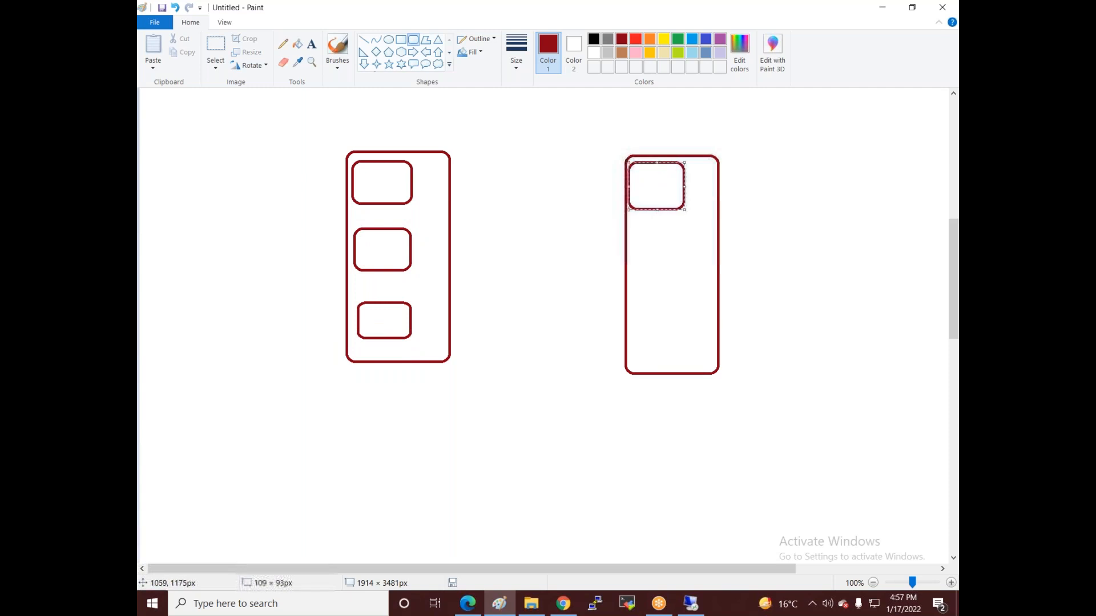
mouse_move(630, 236)
left_mouse_down()
mouse_move(671, 250)
mouse_move(691, 294)
left_mouse_up()
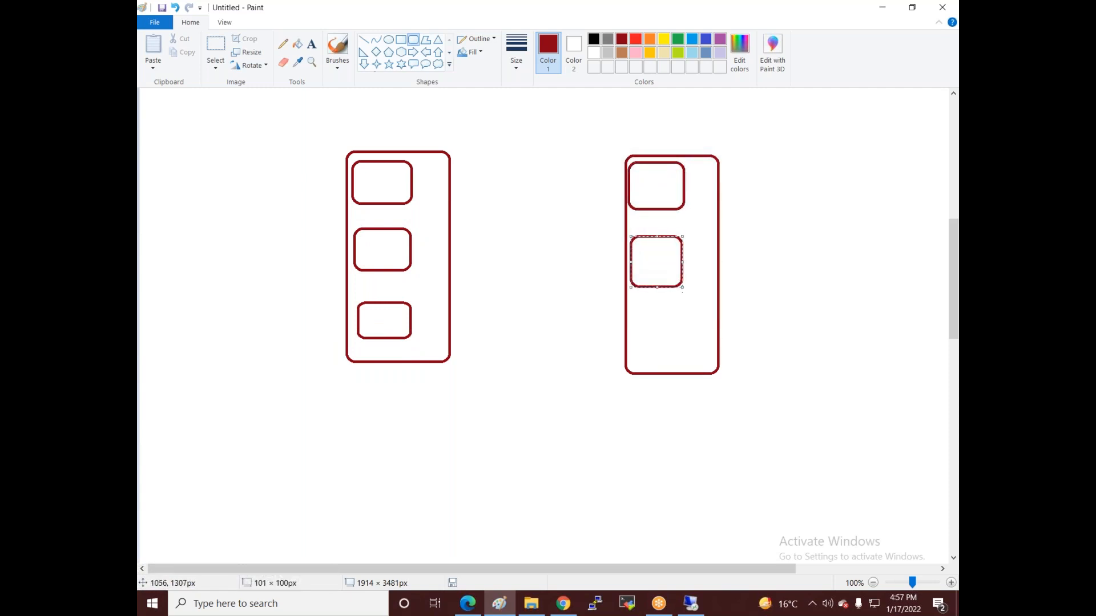
mouse_move(642, 318)
left_mouse_down()
mouse_move(688, 335)
mouse_move(696, 363)
left_mouse_up()
left_click(568, 359)
- Add a right arrow and left arrow between the panels, each ending in an oval balloon
left_click(412, 52)
left_click_drag(450, 268, 503, 305)
left_click(607, 284)
left_click(426, 51)
left_click_drag(621, 284, 571, 313)
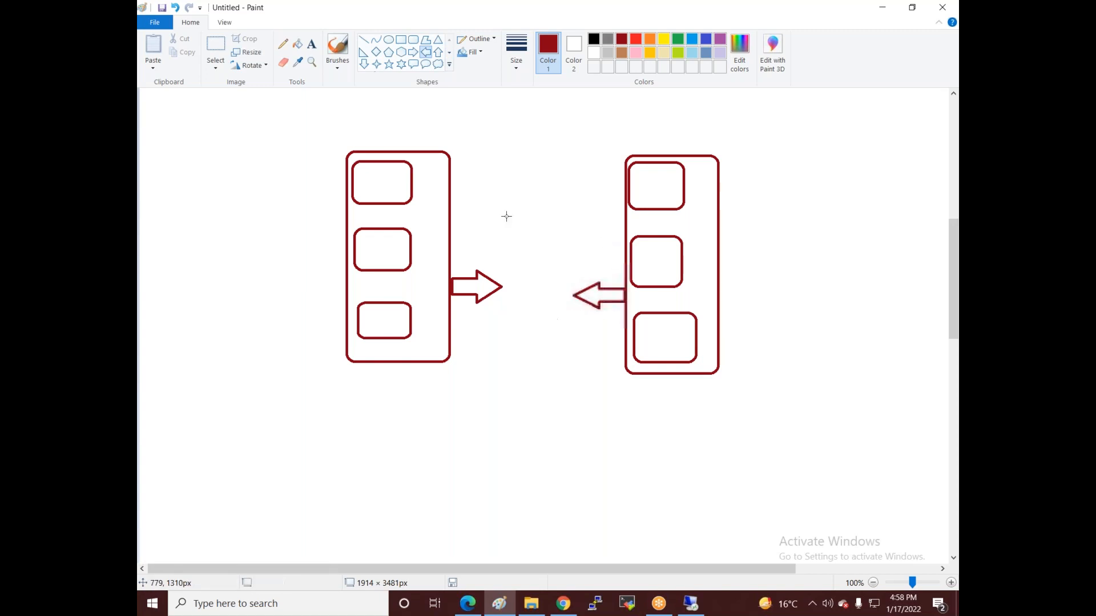
left_click(425, 65)
left_click_drag(498, 271, 525, 313)
left_click_drag(559, 276, 580, 320)
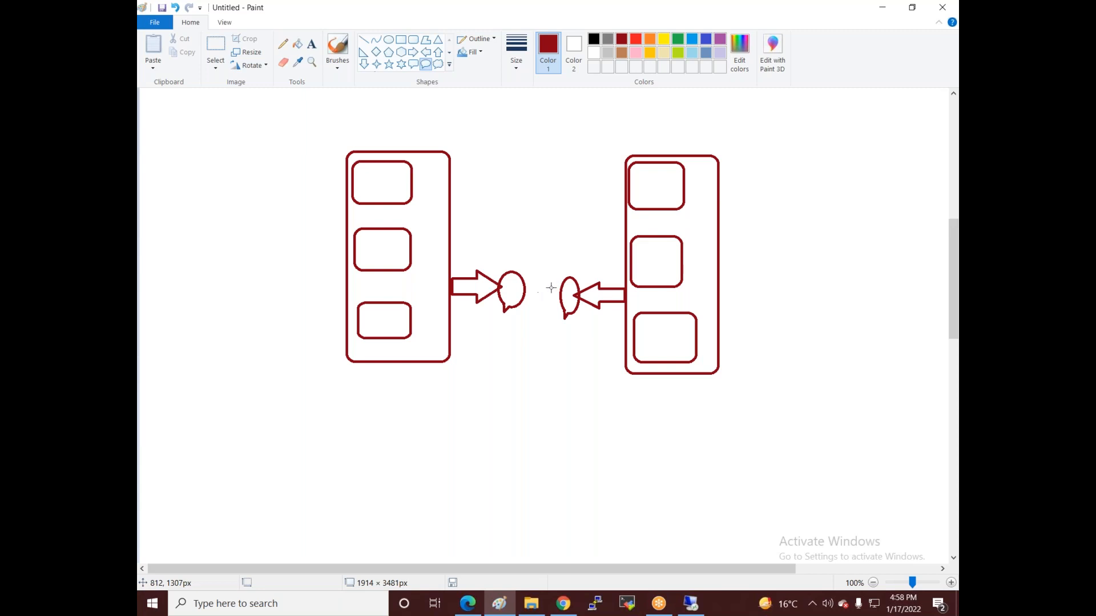
left_click(415, 53)
- Brush two crossing connector lines between the top-left and lower-right boxes
left_click(332, 48)
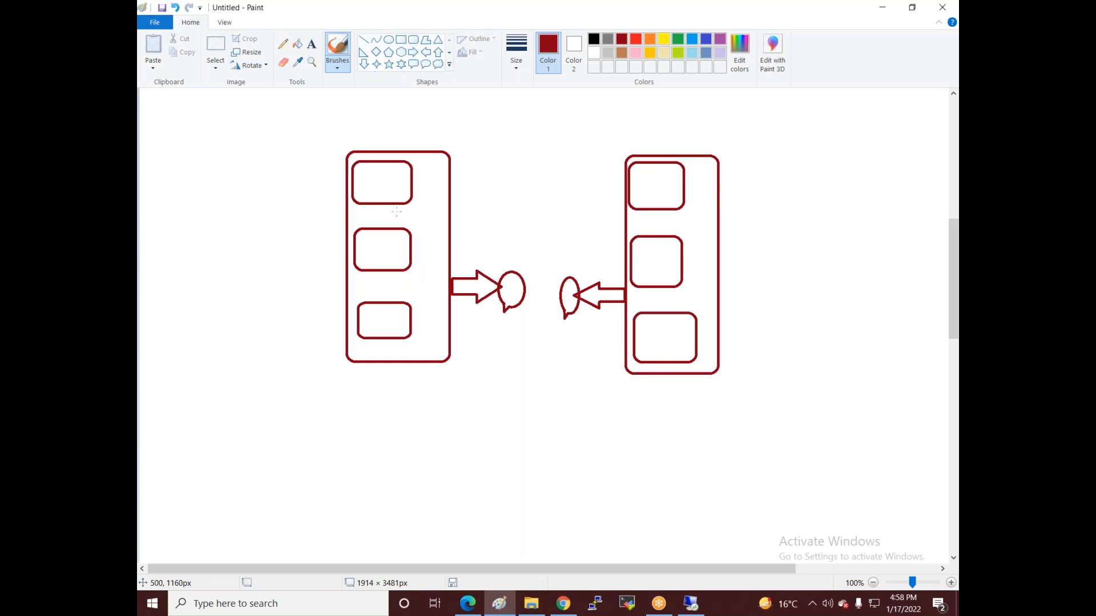
mouse_move(399, 194)
left_mouse_down()
mouse_move(537, 177)
mouse_move(600, 187)
mouse_move(585, 197)
left_mouse_up()
mouse_move(656, 345)
left_mouse_down()
mouse_move(450, 342)
mouse_move(476, 358)
left_mouse_up()
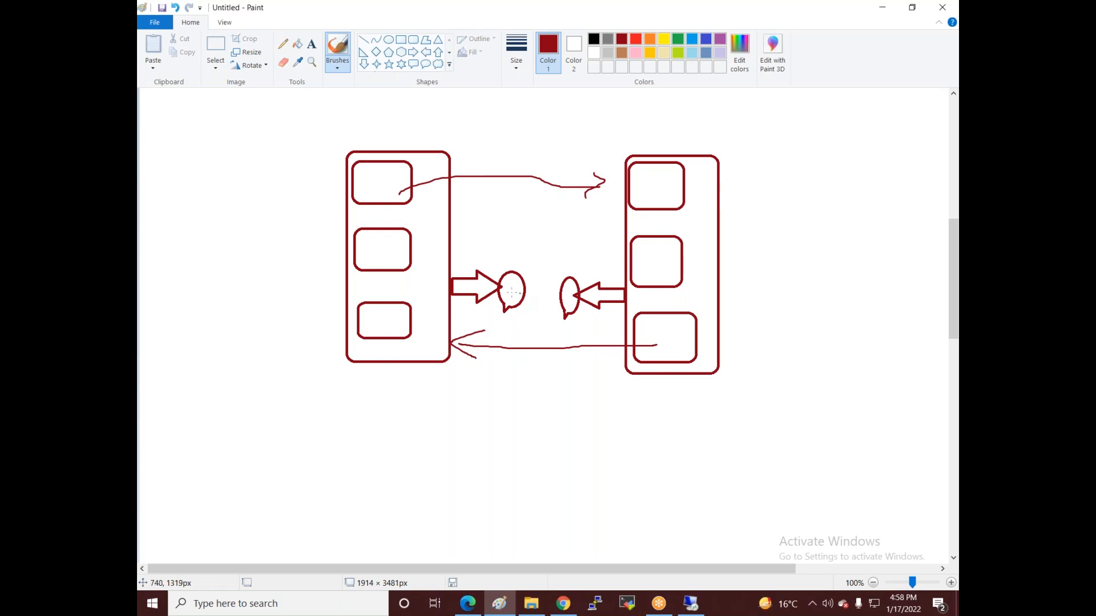
left_click(414, 44)
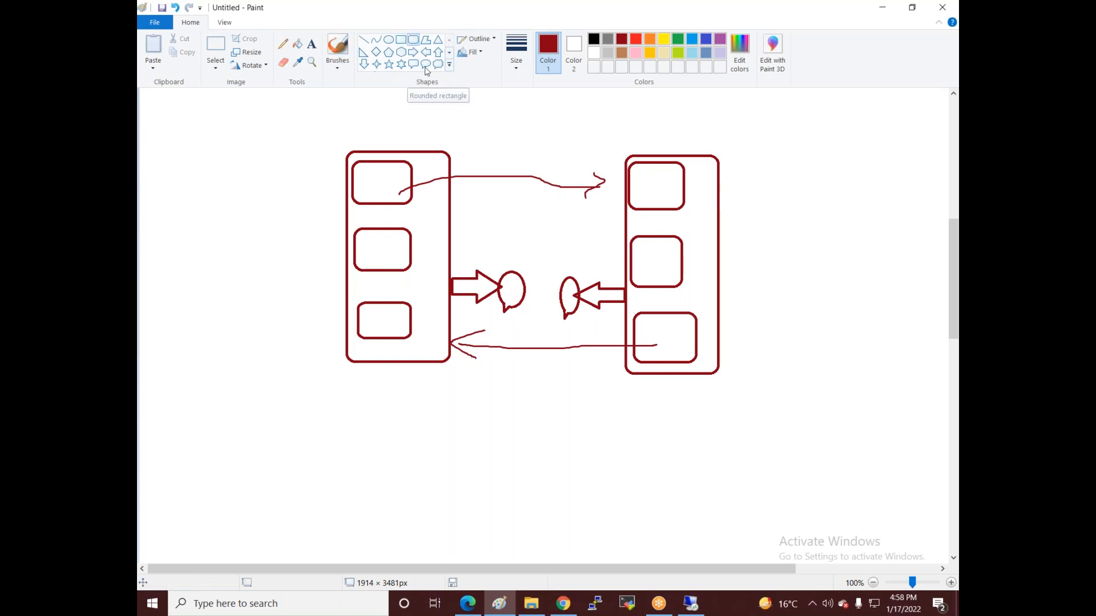
- Label the space between the balloons with E-route and VPN
left_click(312, 46)
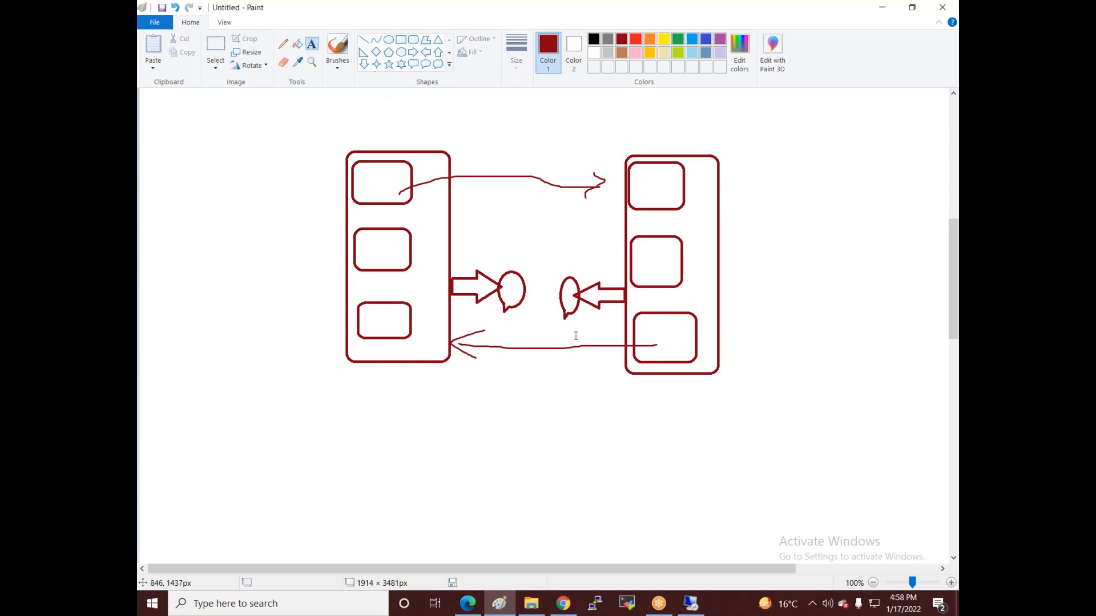
left_click(528, 264)
type("E-roo")
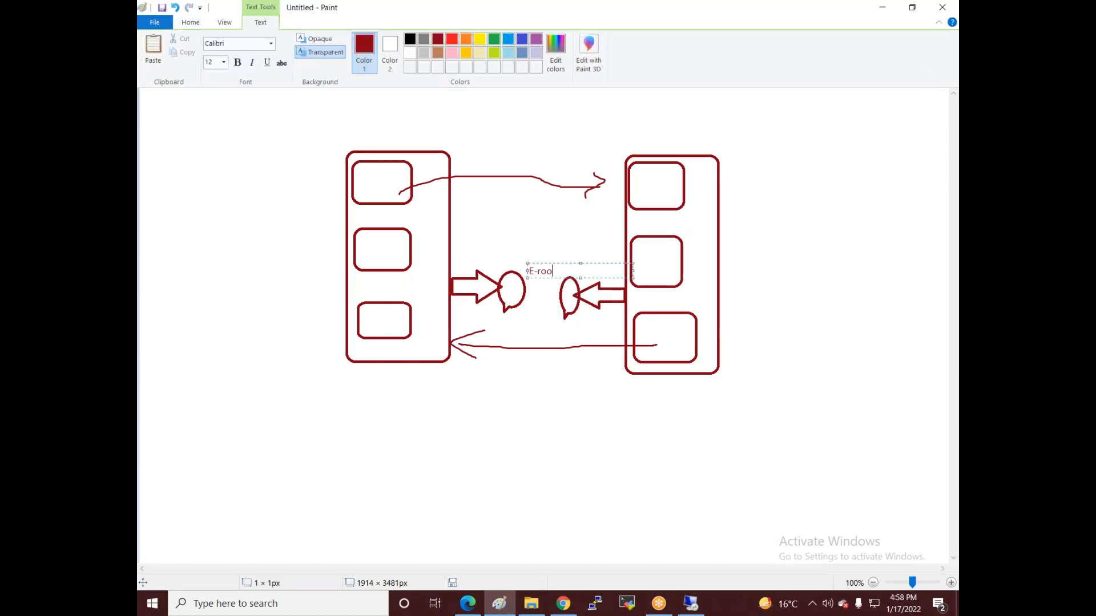
type("t")
key("Return")
key("Return")
key("Return")
key("Up")
key("Right")
key("Right")
key("Right")
key("Right")
key("Down")
key("Down")
type("VPN")
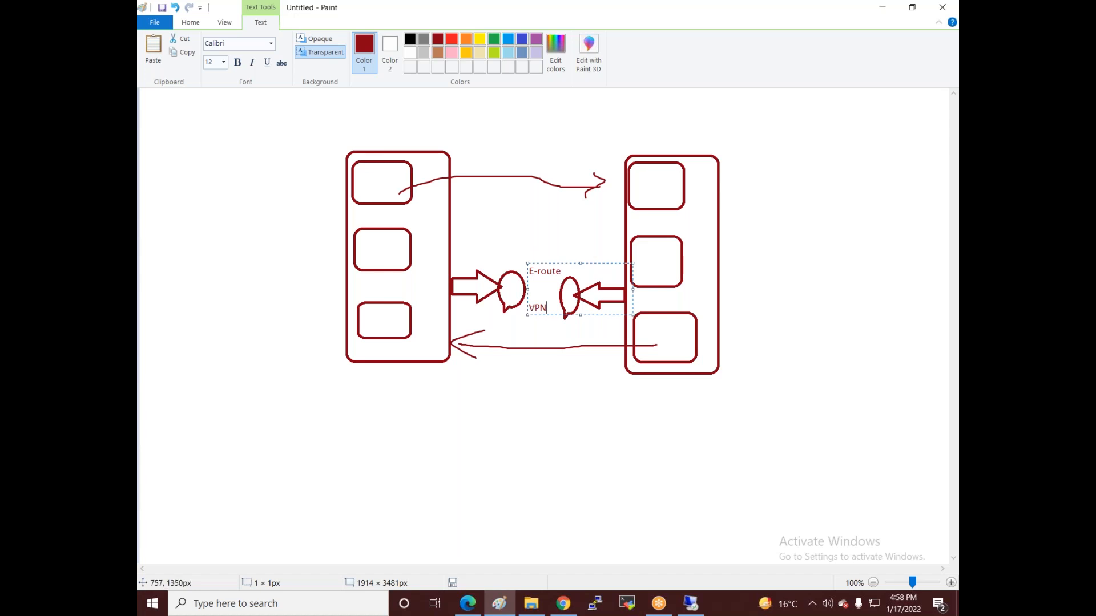
key("Return")
left_click(516, 288)
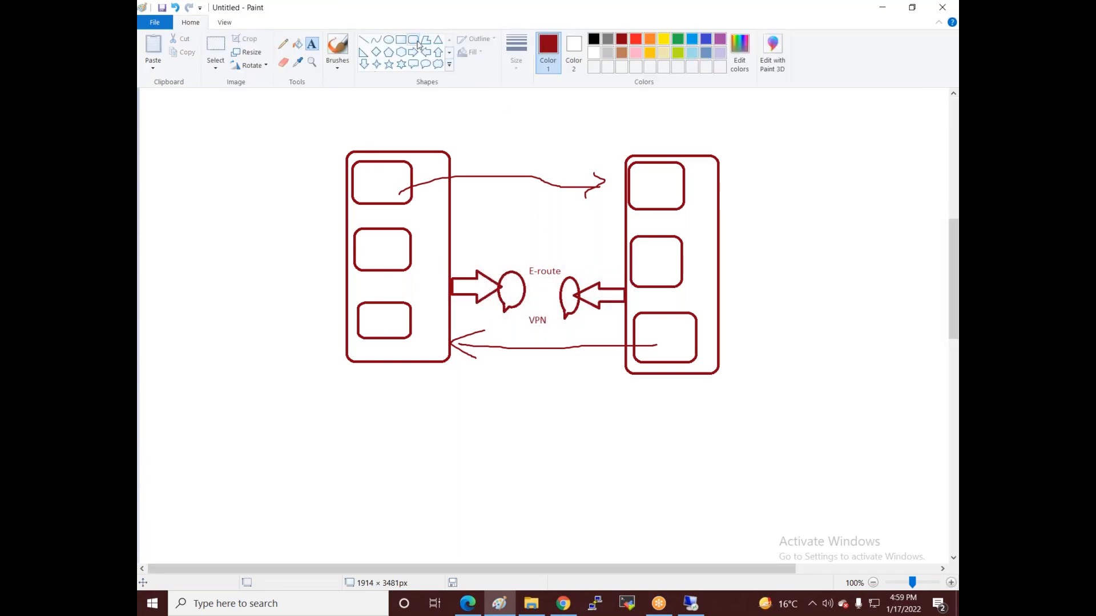
- Join the two gateway balloons with an oval, then return to the browser
left_click(388, 39)
left_click_drag(525, 286, 563, 297)
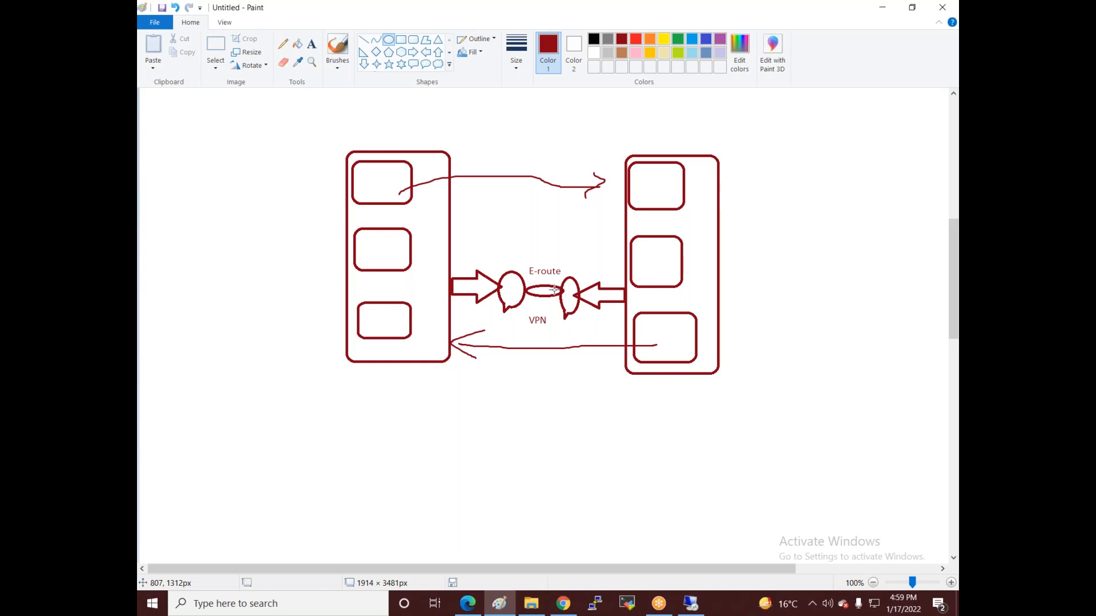
left_click(562, 605)
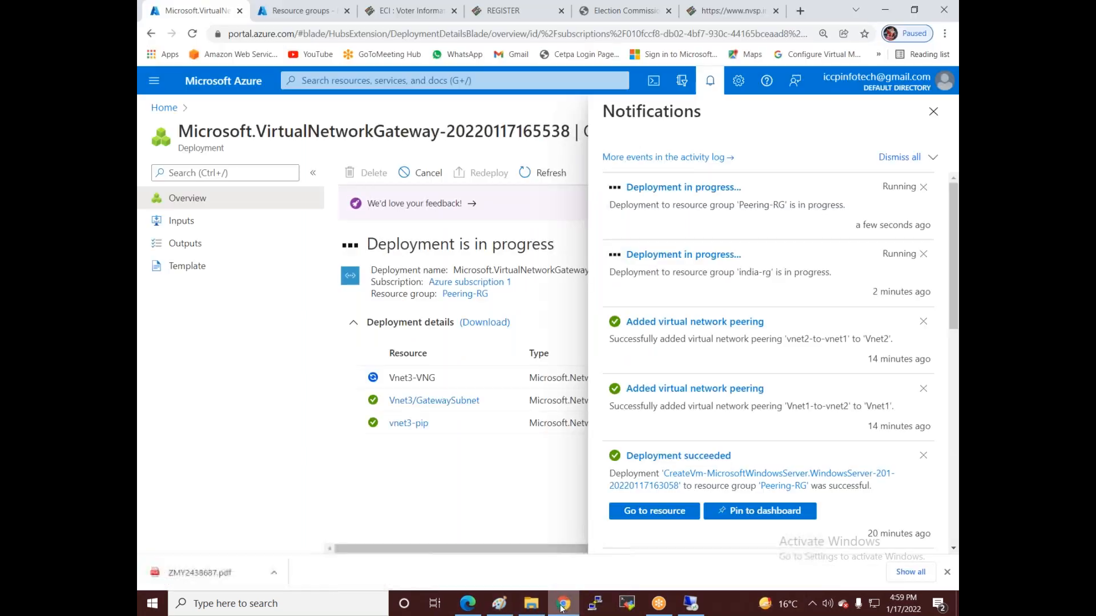
- In a new tab, search Google for 'express route in azure' and open the ExpressRoute result's link menu
left_click(801, 11)
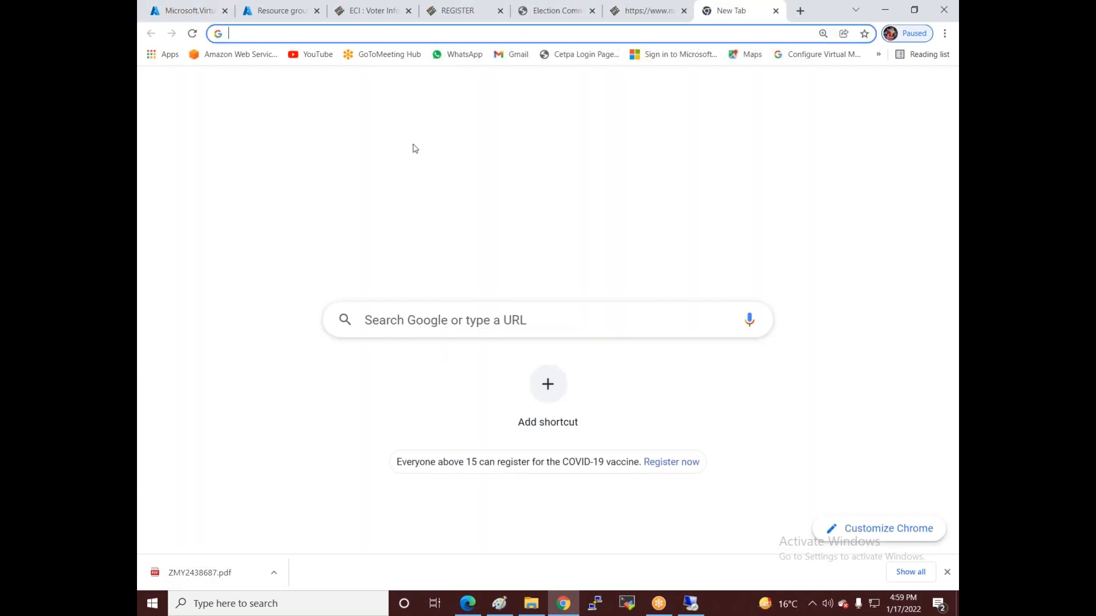
left_click(493, 316)
type("e")
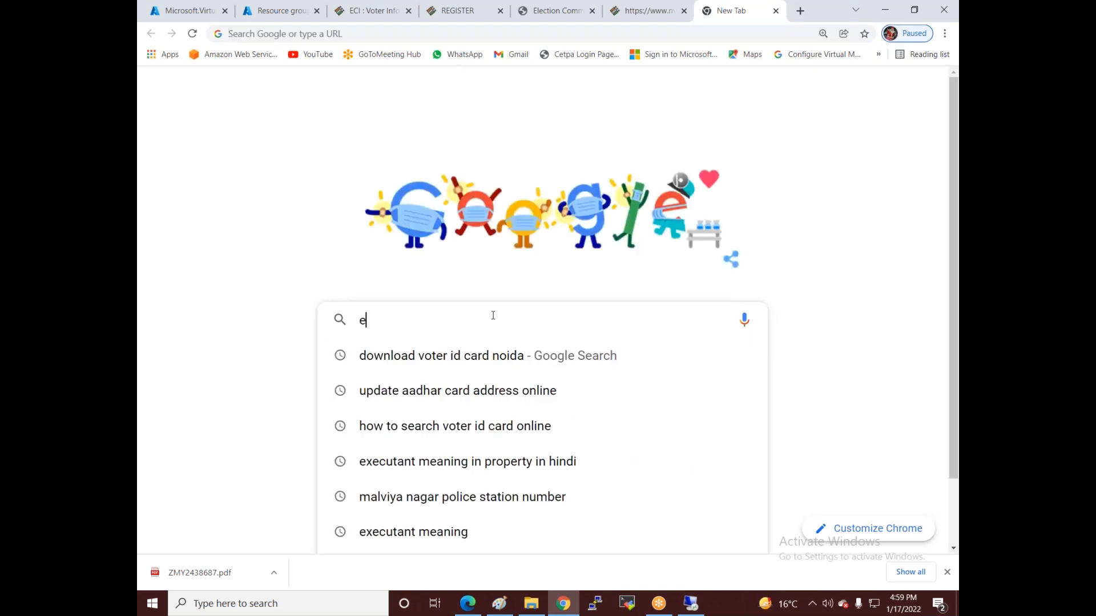
type("xpress")
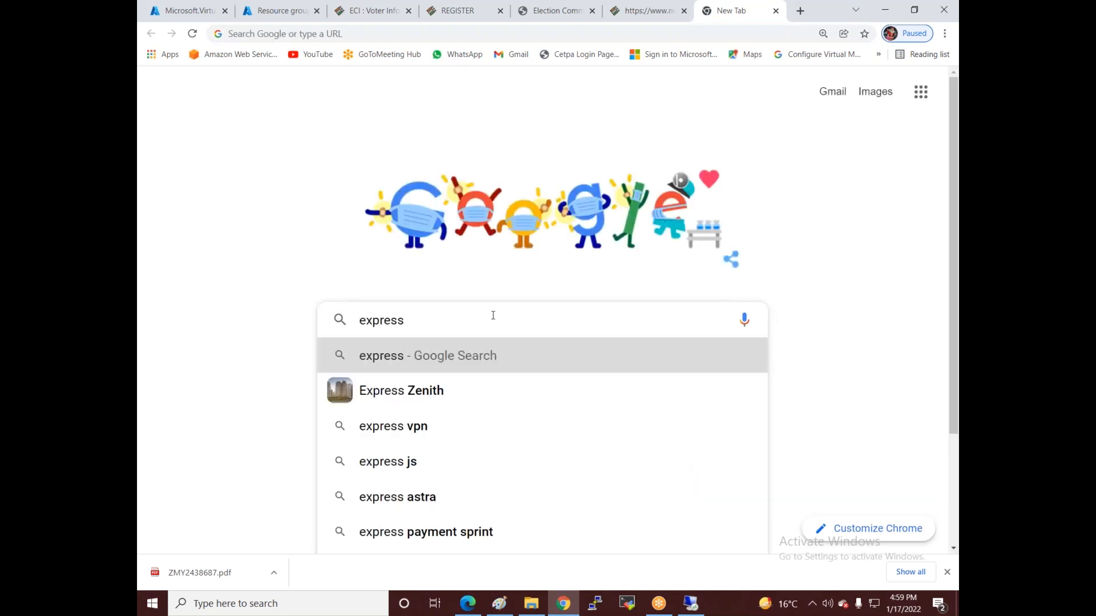
type(" route")
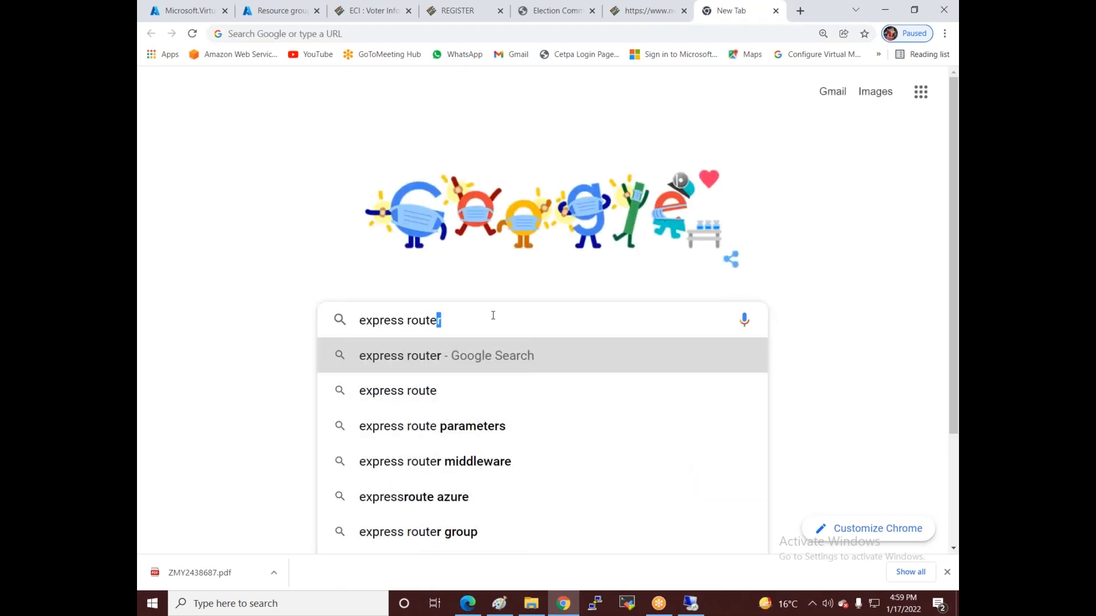
type(" in az")
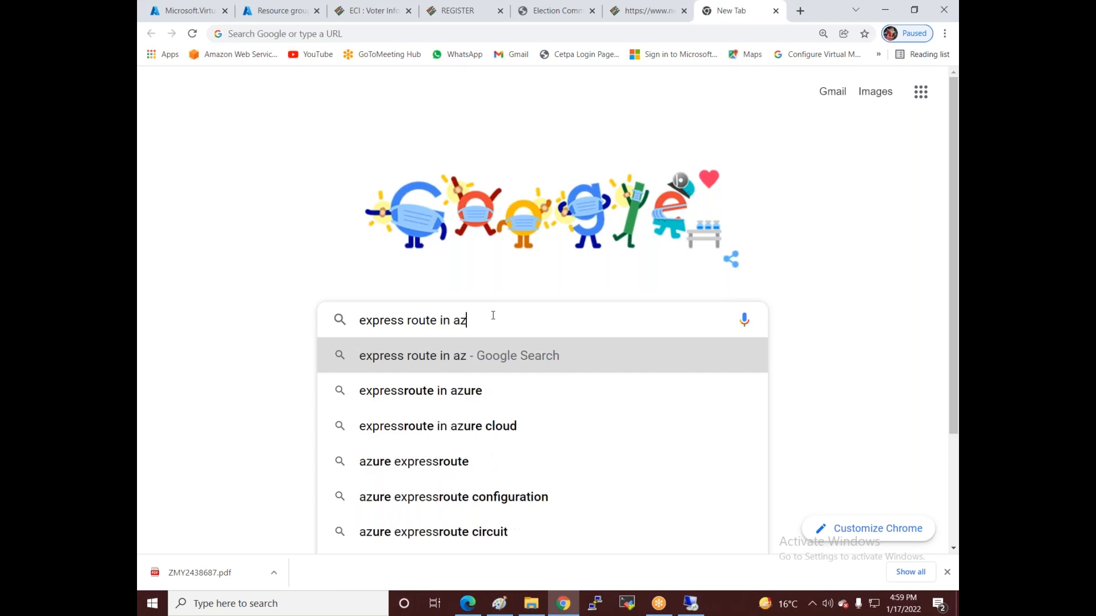
type("ure")
key("Return")
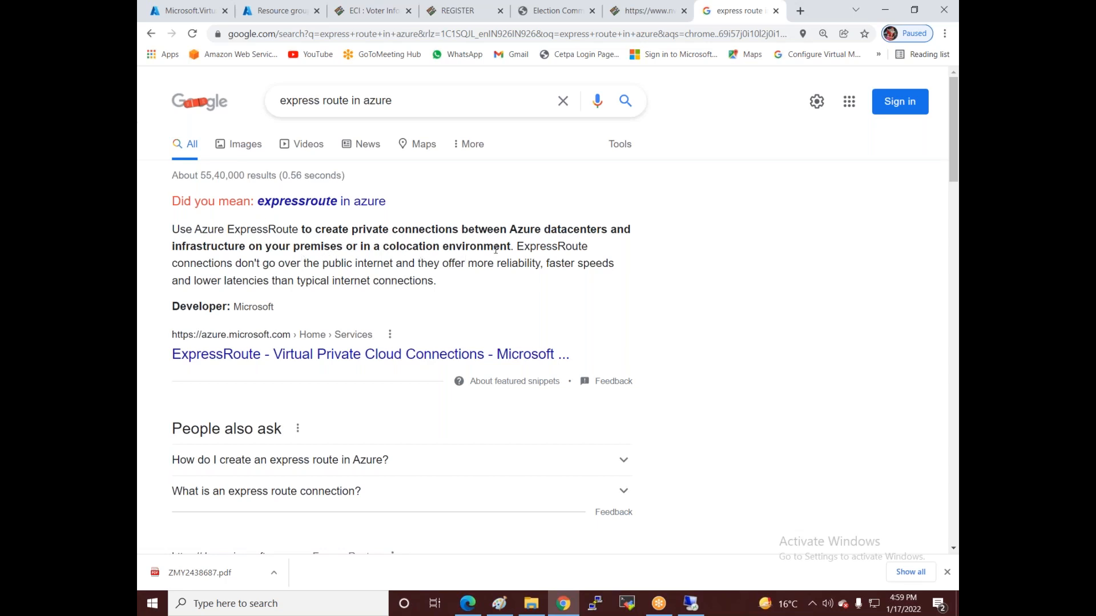
right_click(333, 357)
- Read the Azure ExpressRoute Overview article, highlighting its reliability and speed sentence, then close it
left_click(370, 368)
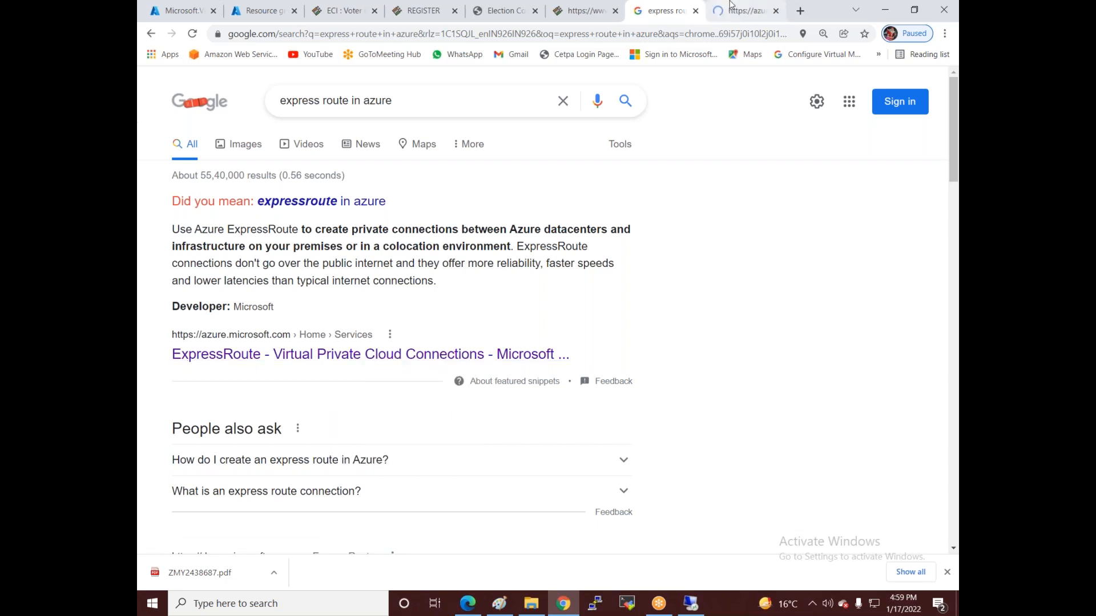
scroll(205, 327, "down", 5)
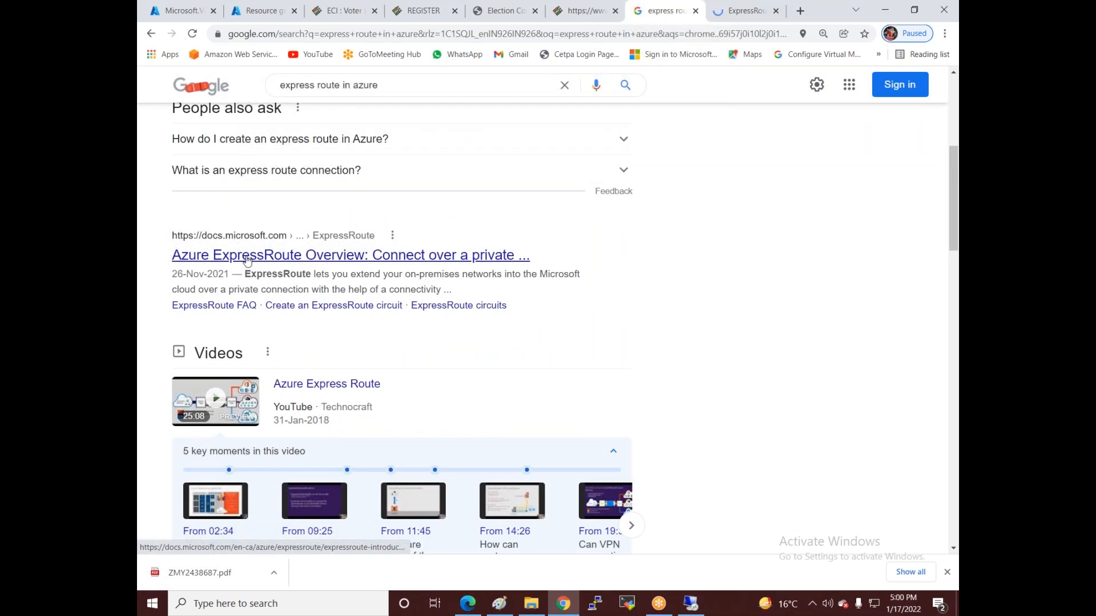
left_click(246, 260)
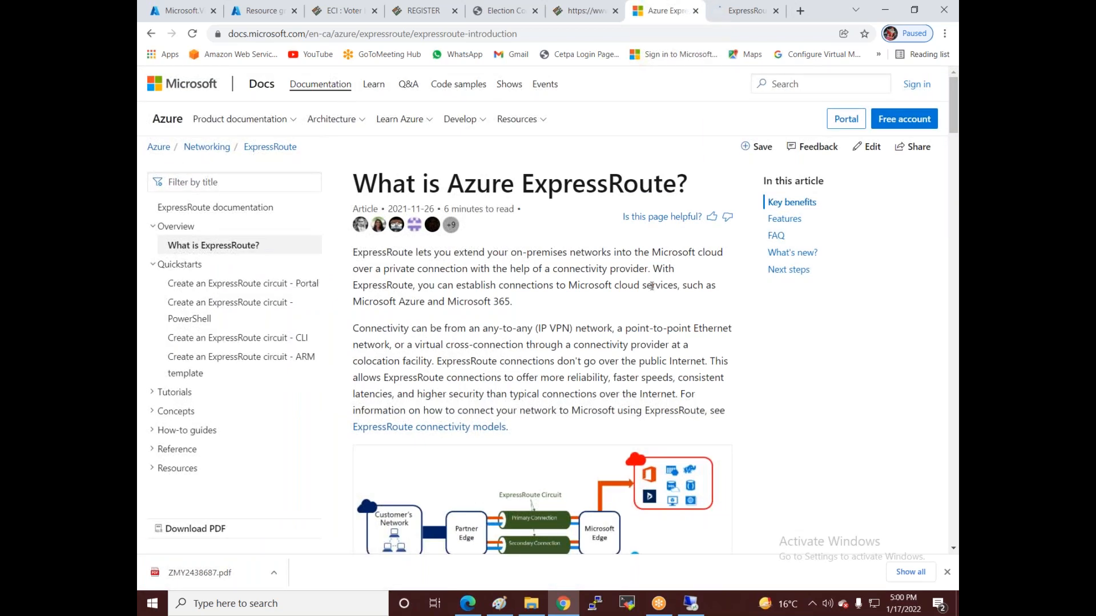
scroll(437, 212, "down", 2)
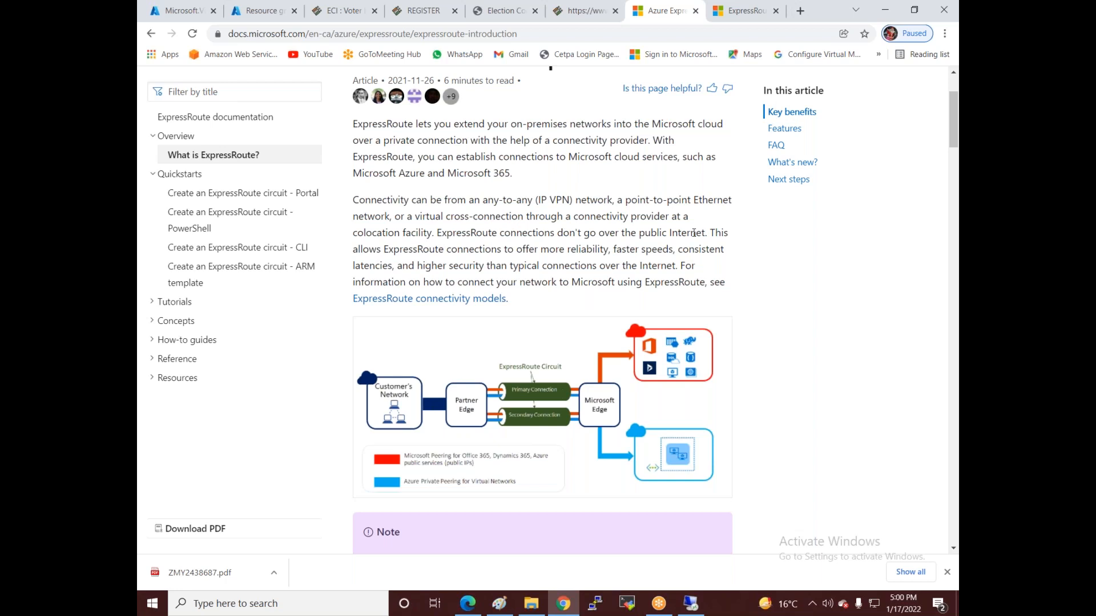
left_click_drag(435, 232, 700, 226)
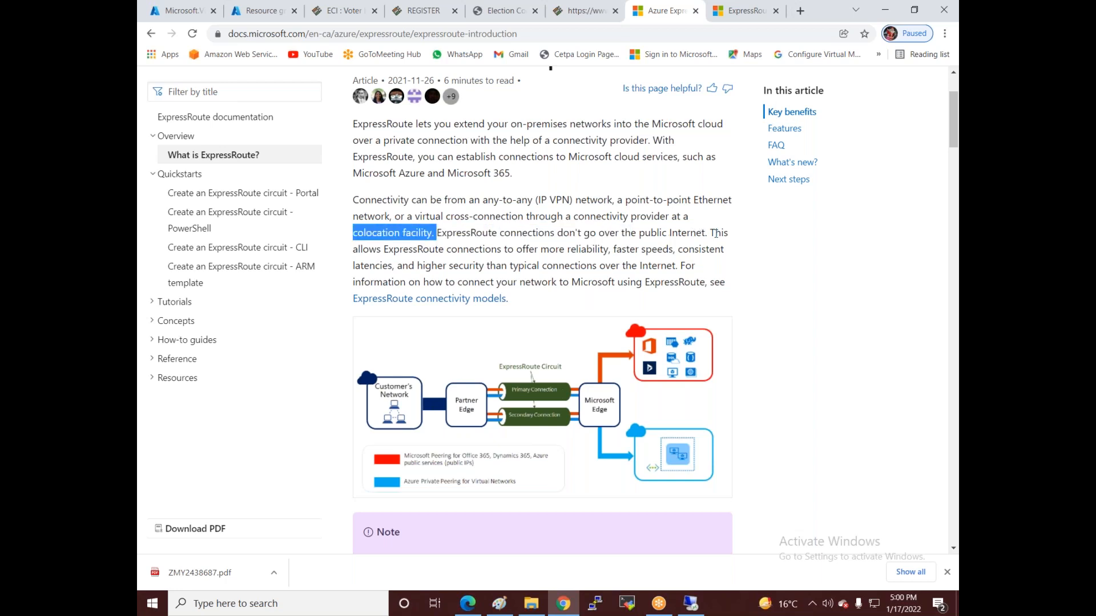
left_click_drag(388, 249, 680, 265)
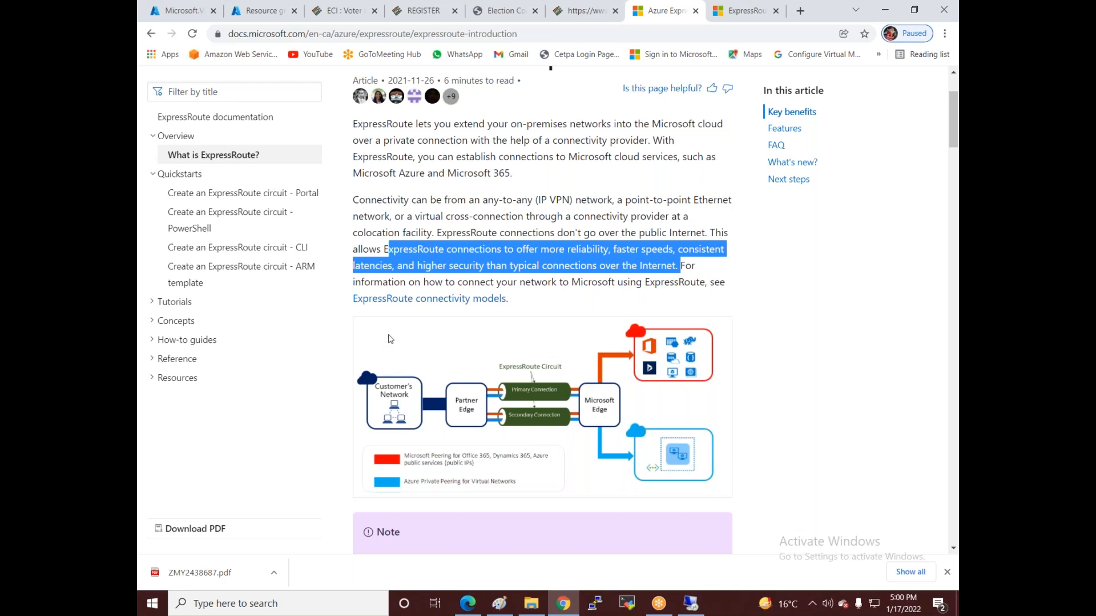
scroll(457, 331, "down", 1)
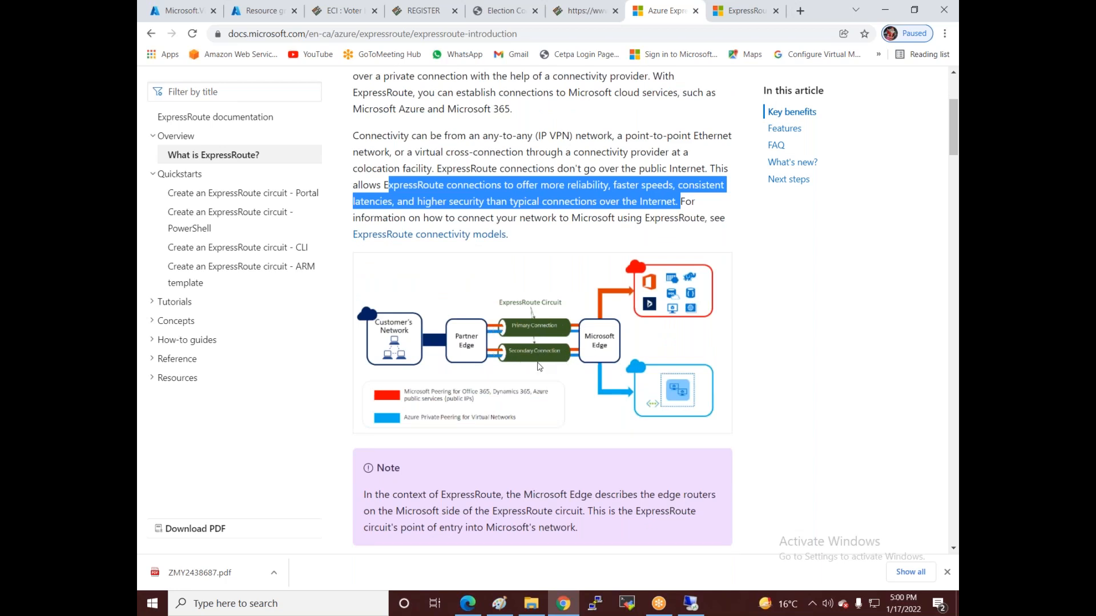
scroll(539, 366, "down", 9)
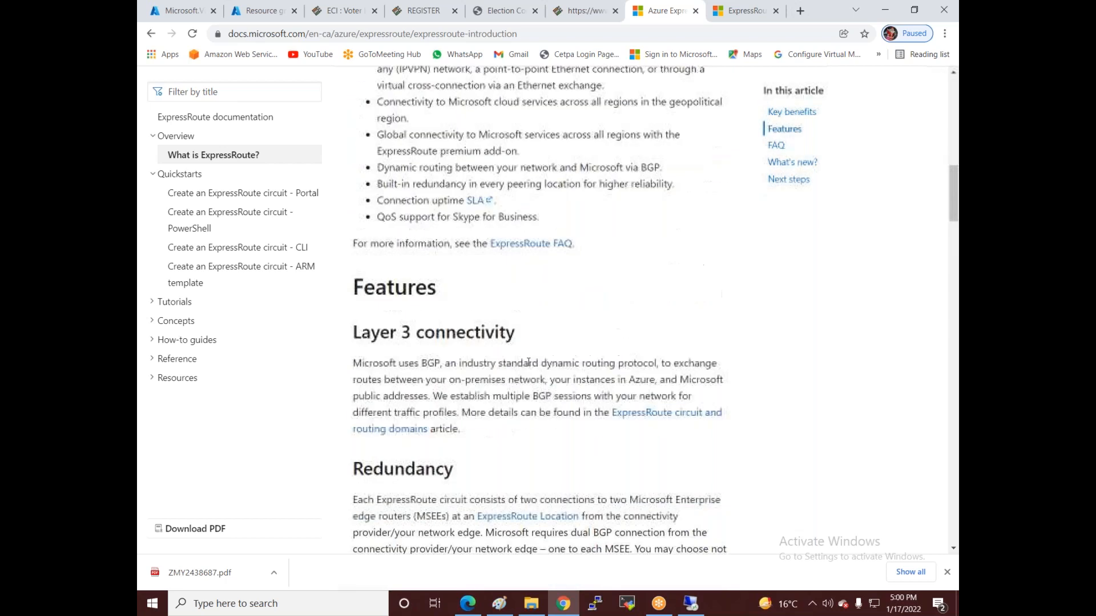
scroll(528, 362, "up", 10)
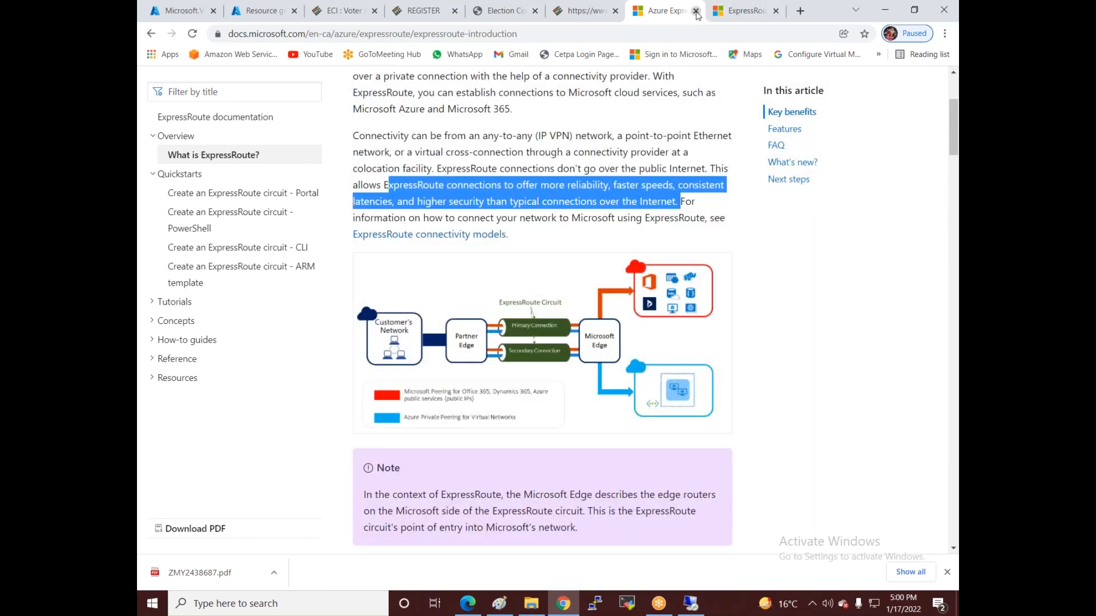
left_click(696, 11)
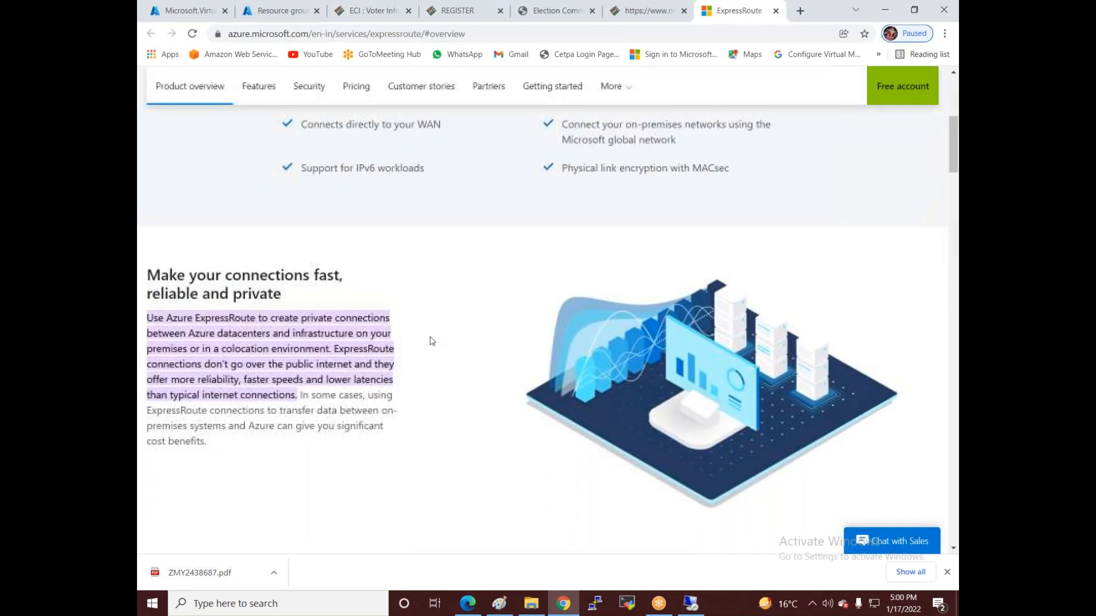
- Scroll through the ExpressRoute product page, then go back to the Resource groups tab
scroll(431, 343, "up", 2)
scroll(431, 343, "up", 3)
scroll(409, 338, "down", 9)
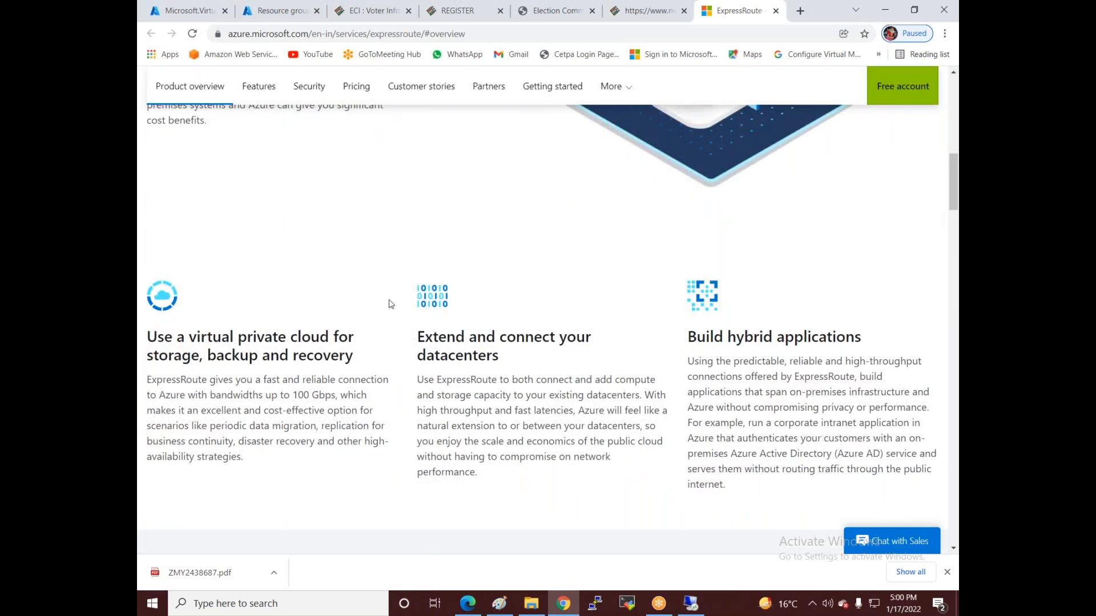
left_click(269, 8)
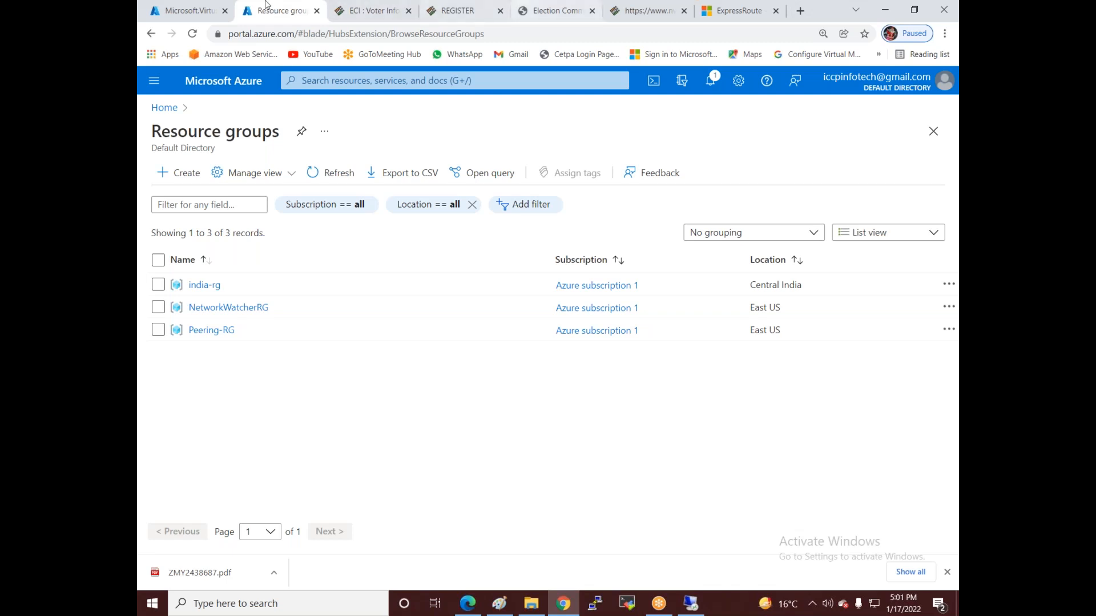
left_click(710, 85)
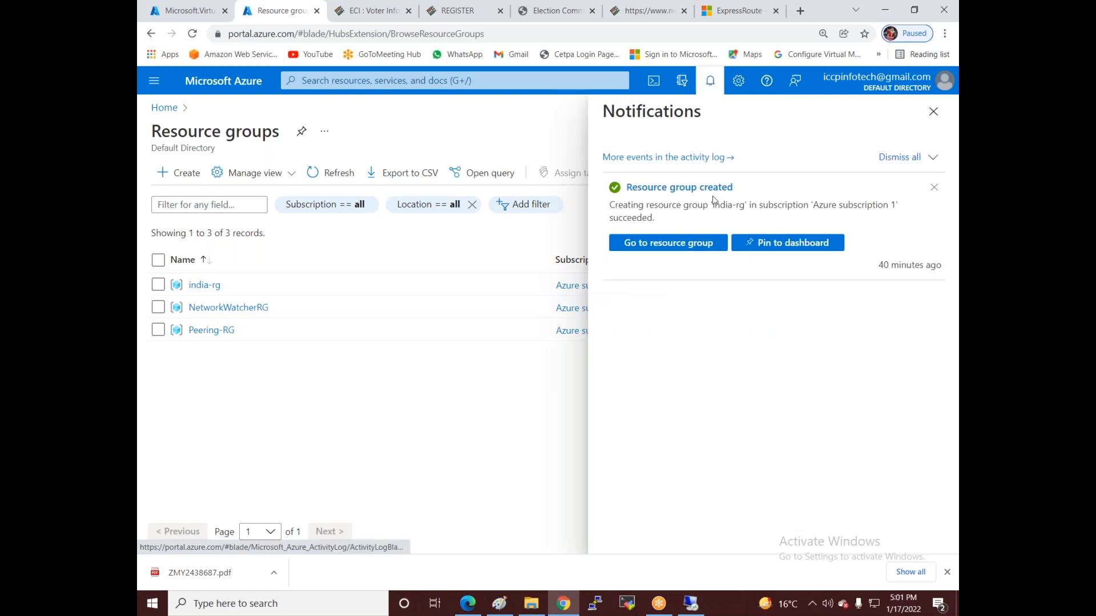
left_click(203, 8)
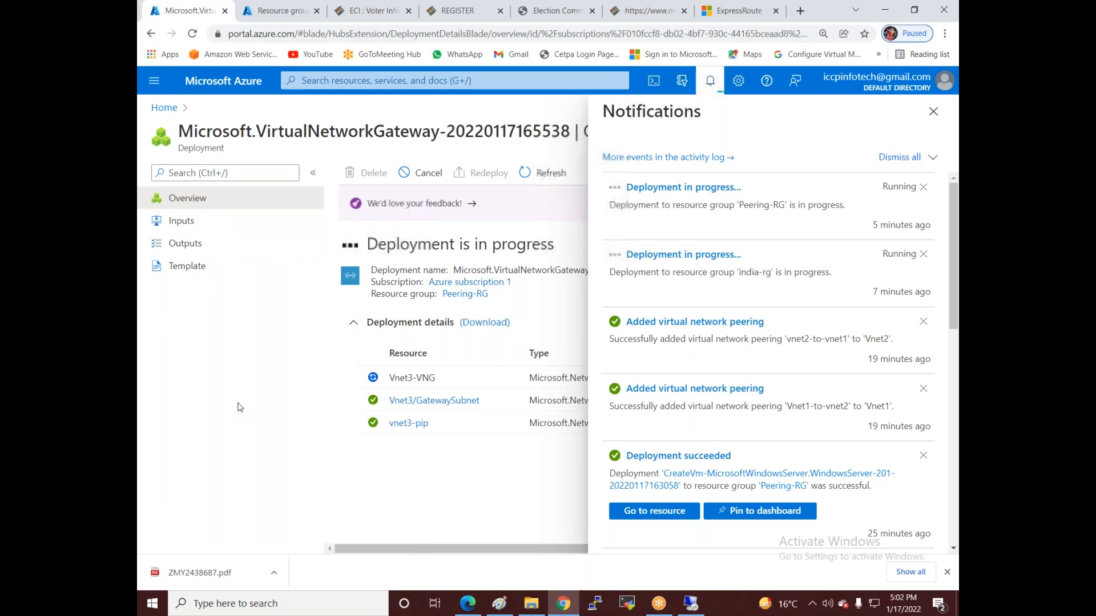
left_click(279, 8)
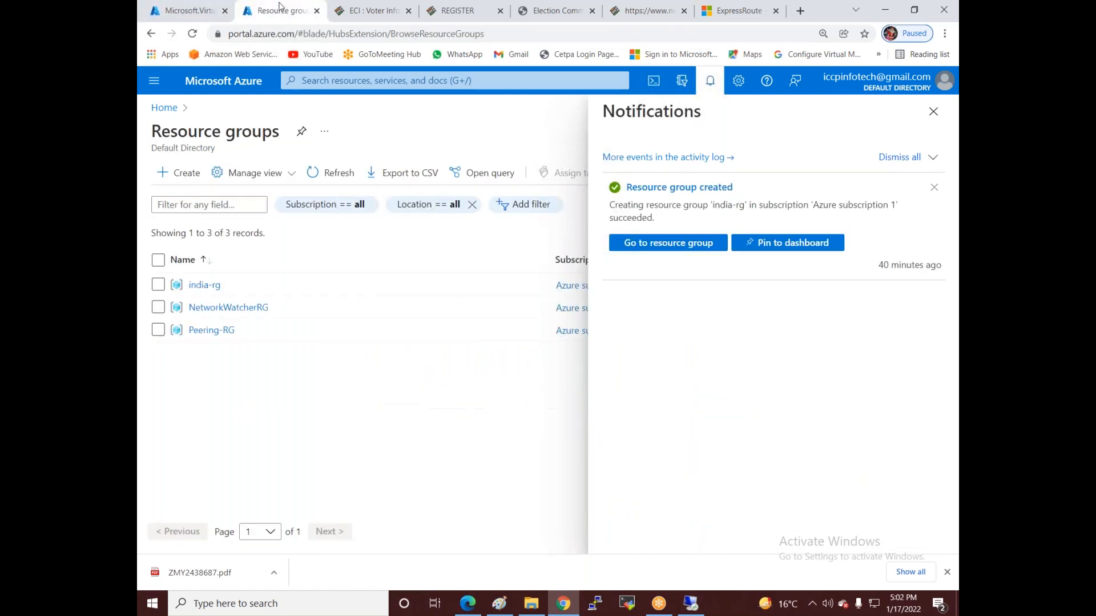
left_click(933, 111)
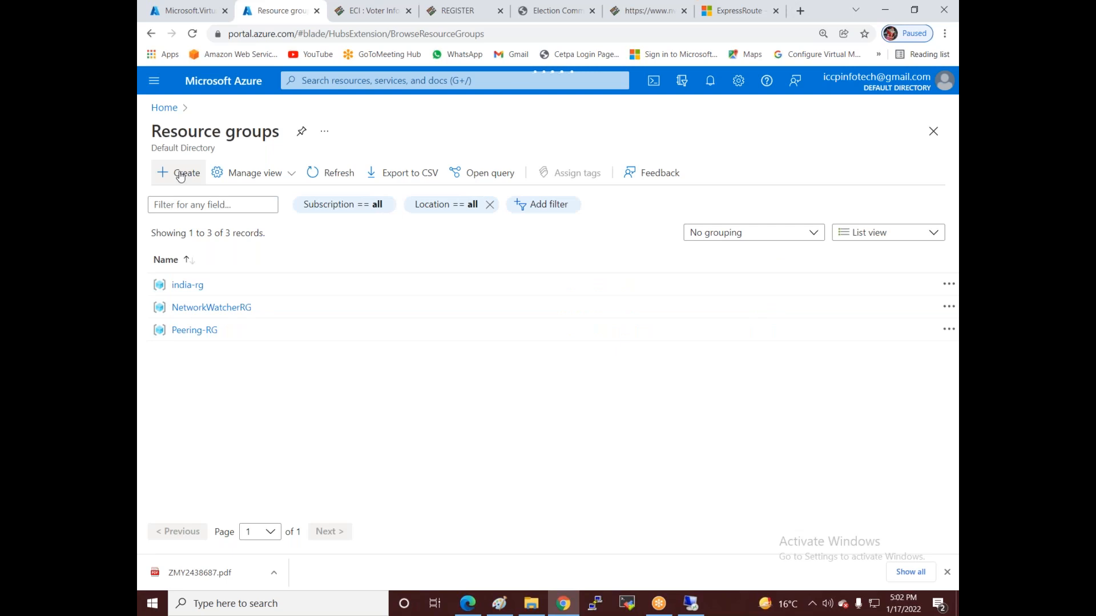
- Find the Vnet3 VM's private IP 172.16.0.4 under Virtual machines, then switch to remote desktop
left_click(184, 180)
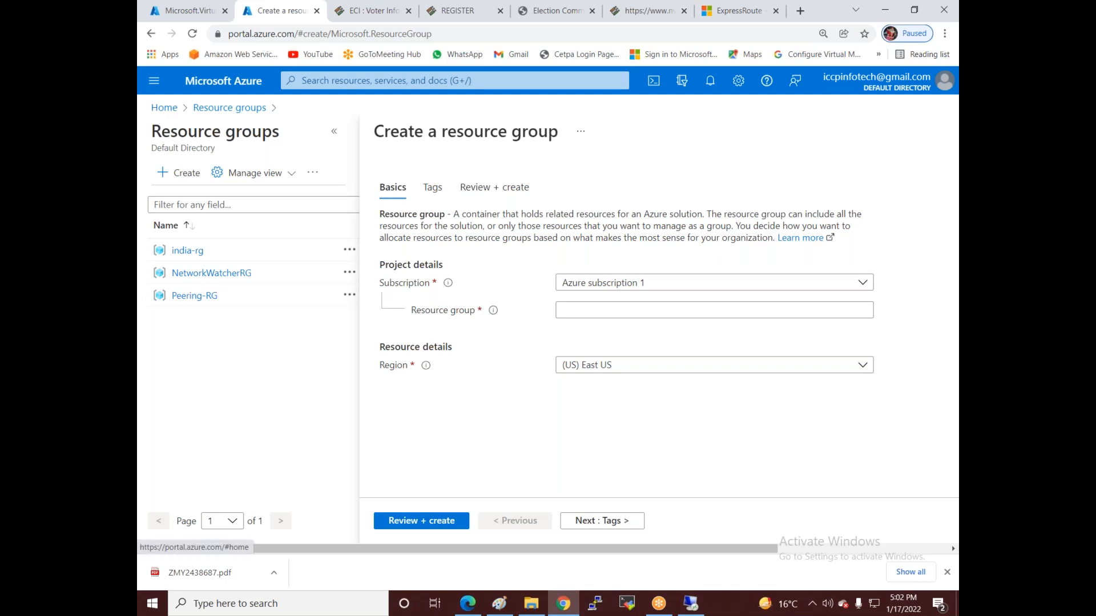
left_click(169, 109)
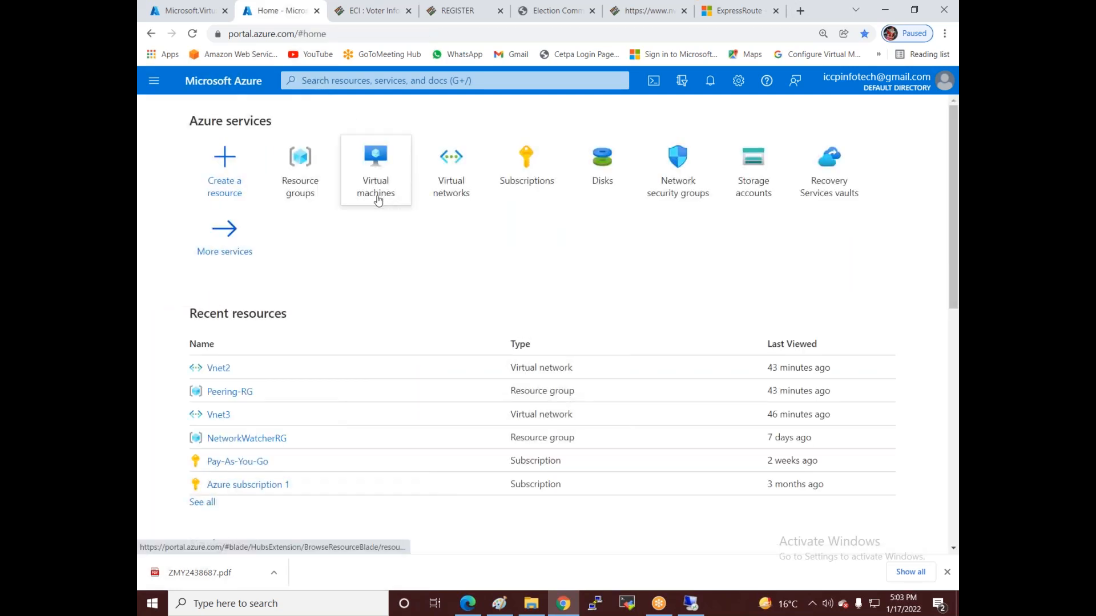
left_click(378, 198)
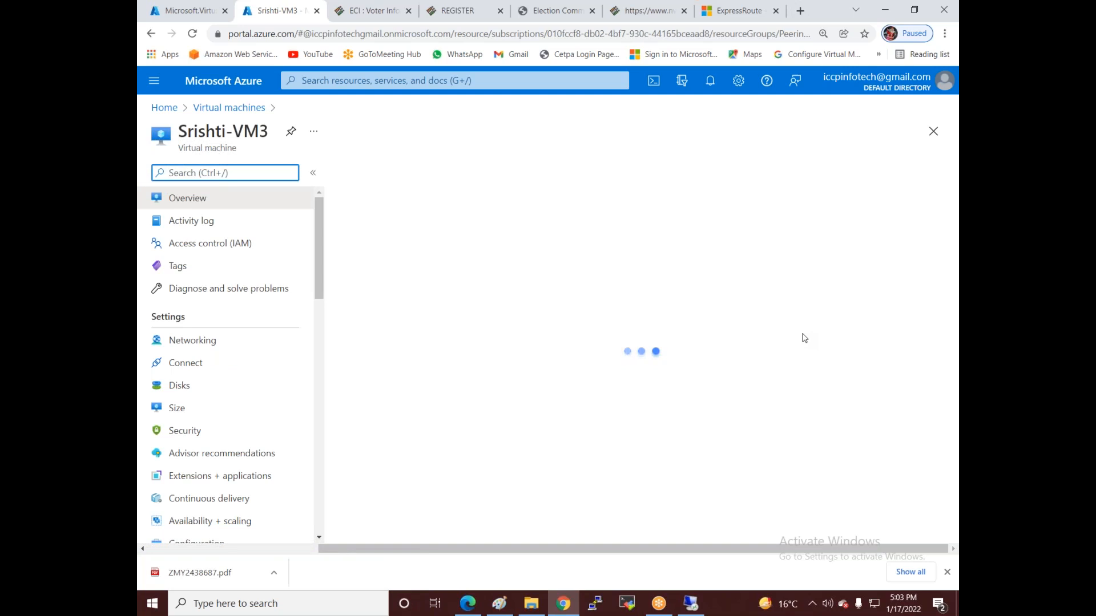
scroll(799, 360, "down", 2)
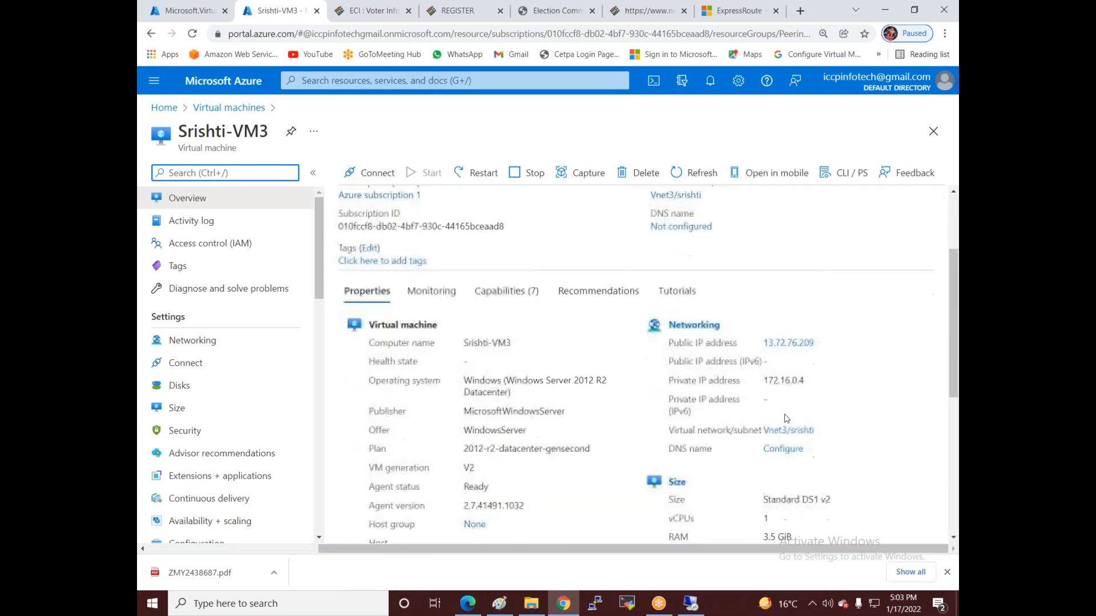
left_click(690, 603)
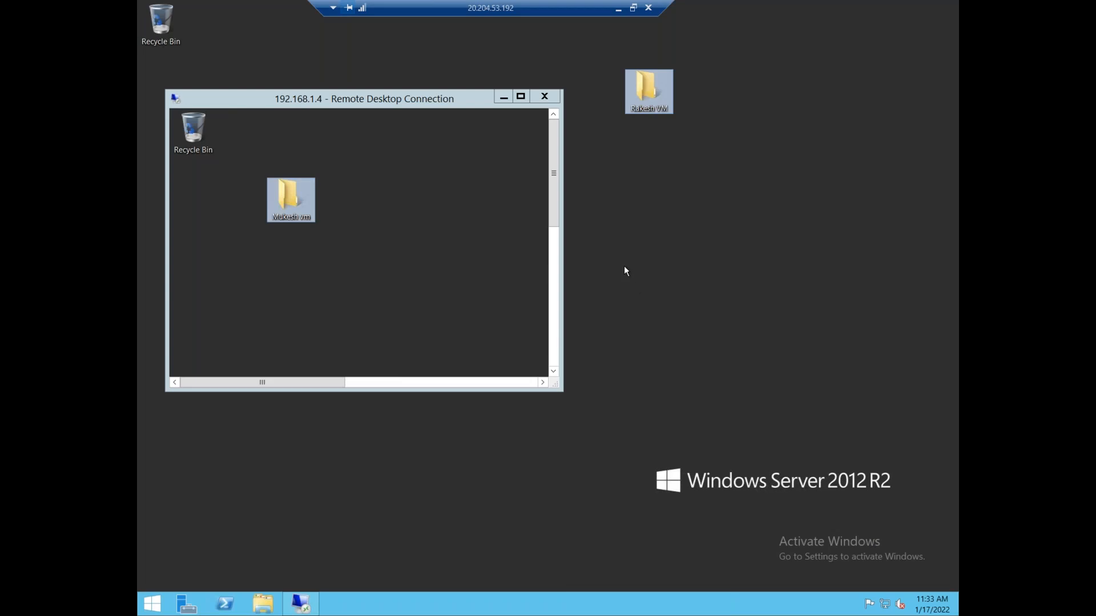
- On the remote server, open Remote Desktop Connection in a new window and try connecting to 172.16.0.4
key("super")
type("remote Desktop Connection")
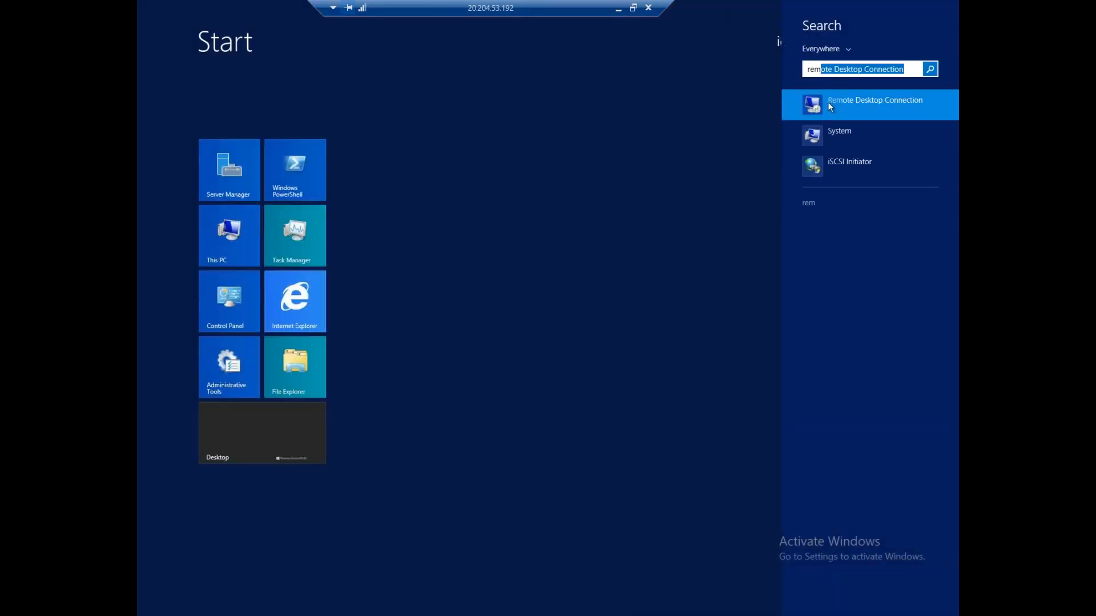
right_click(828, 107)
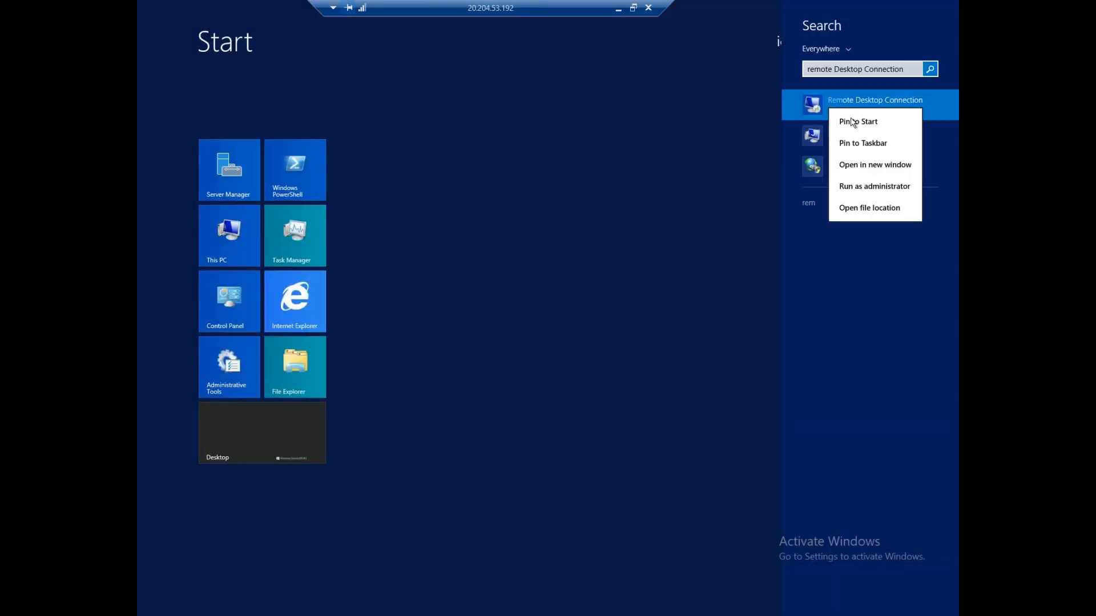
left_click(872, 166)
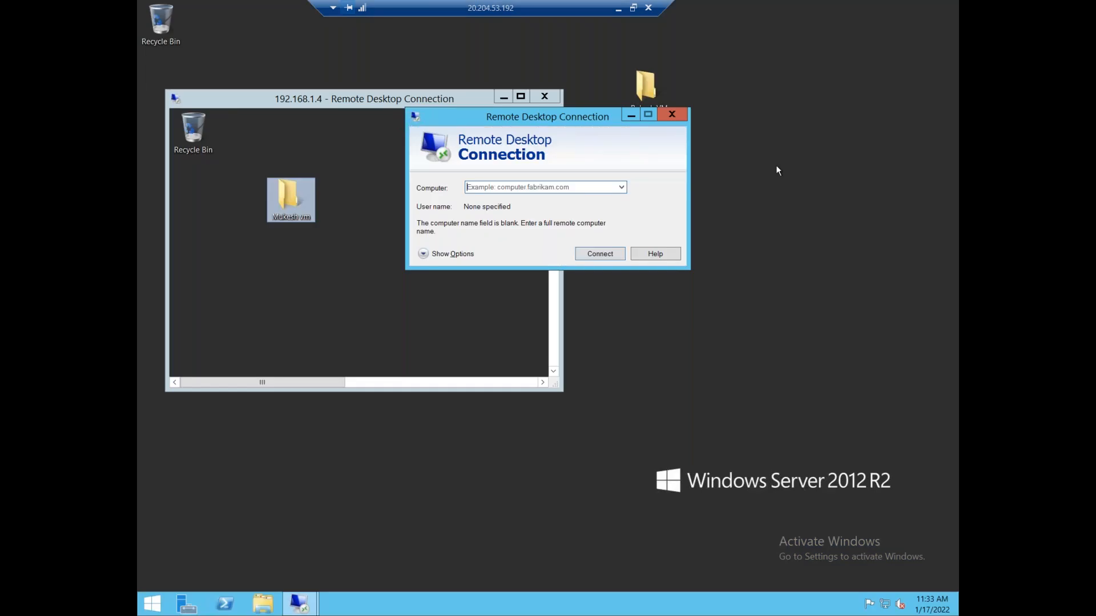
type("172.16.0.4")
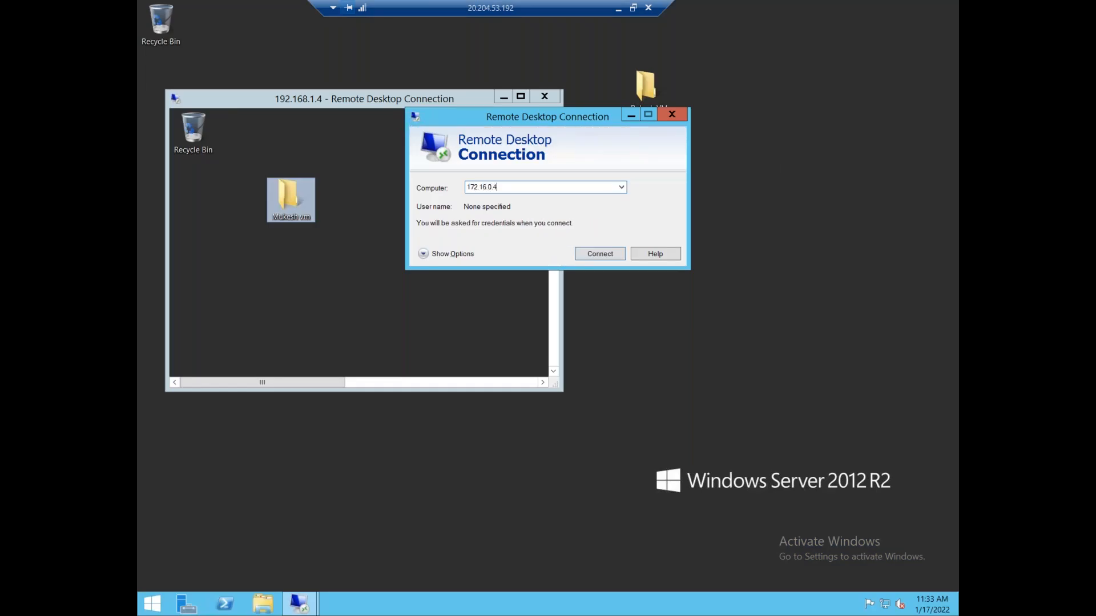
left_click(604, 253)
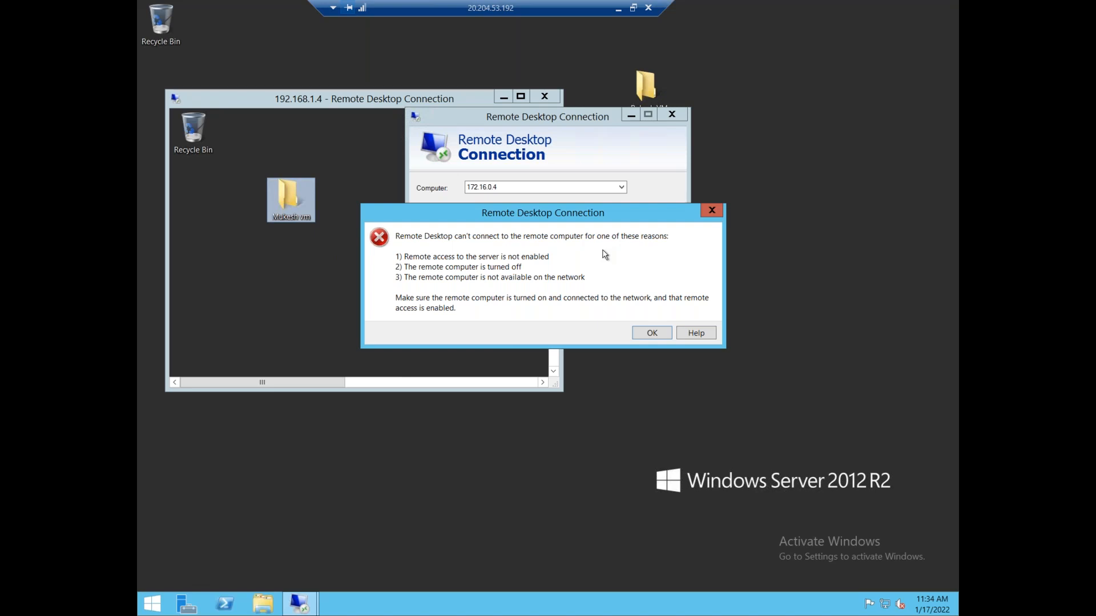
left_click(619, 10)
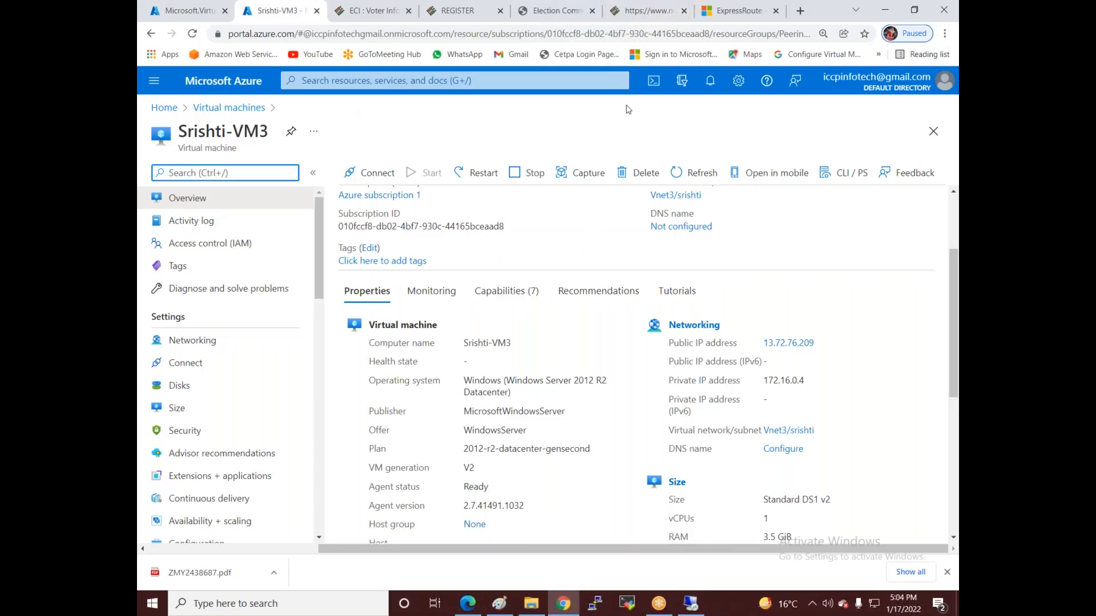
- Reload the gateway deployment page and check both deployments' progress in Notifications
left_click(188, 11)
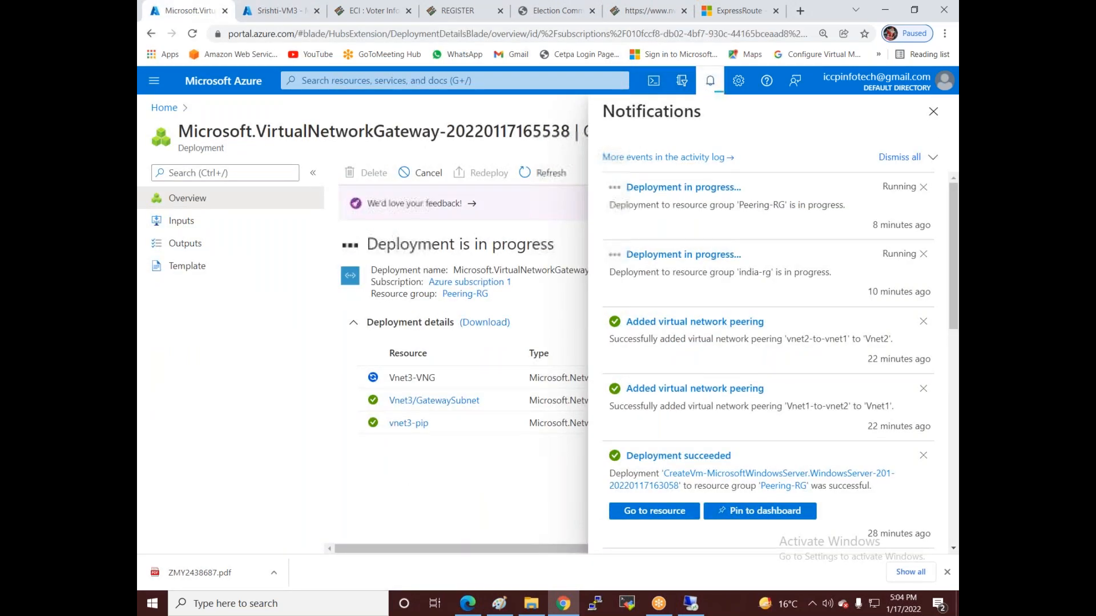
left_click(193, 34)
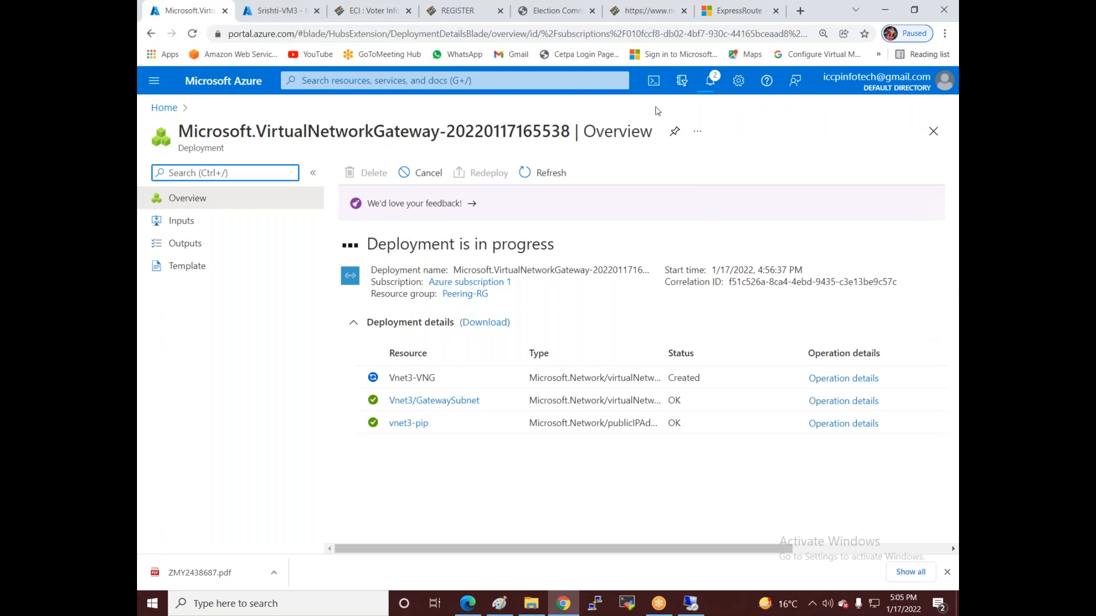
left_click(711, 86)
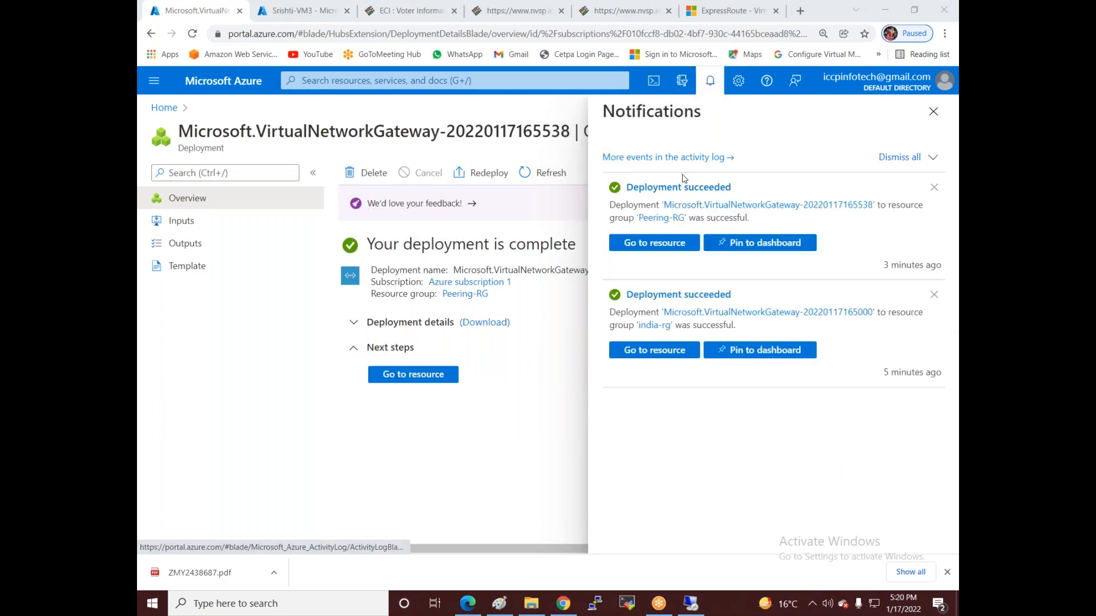
- Close the notifications and reload the portal home page
left_click(932, 112)
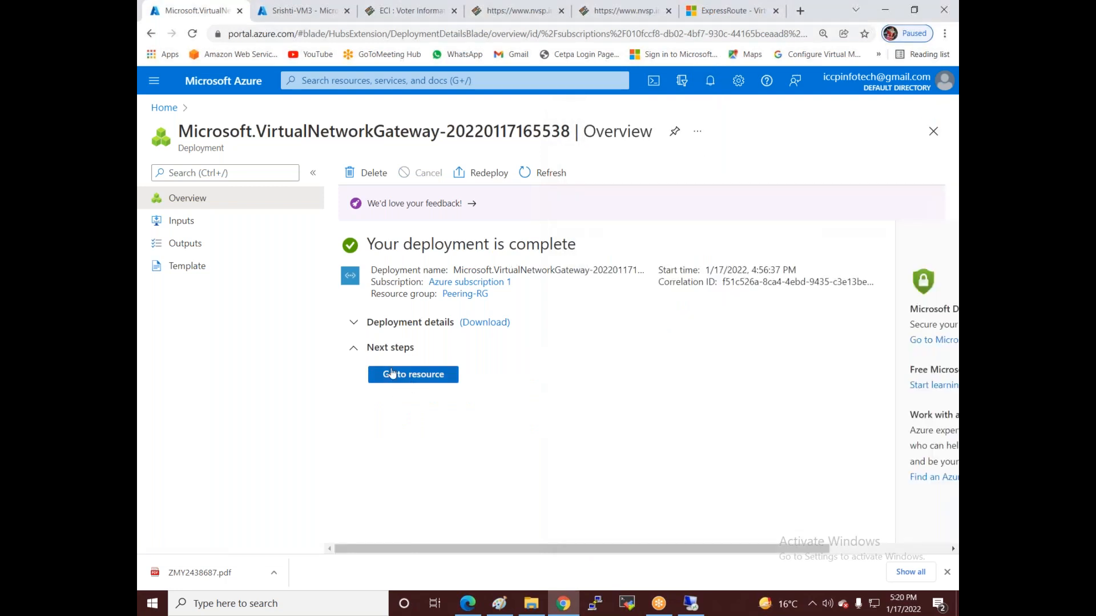
left_click(164, 109)
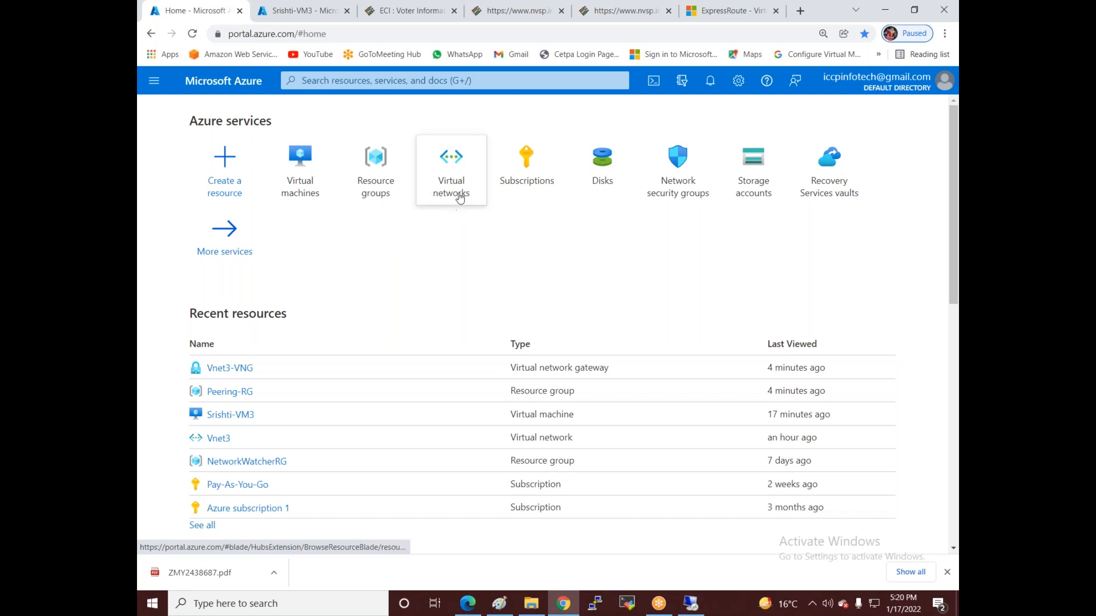
left_click(192, 33)
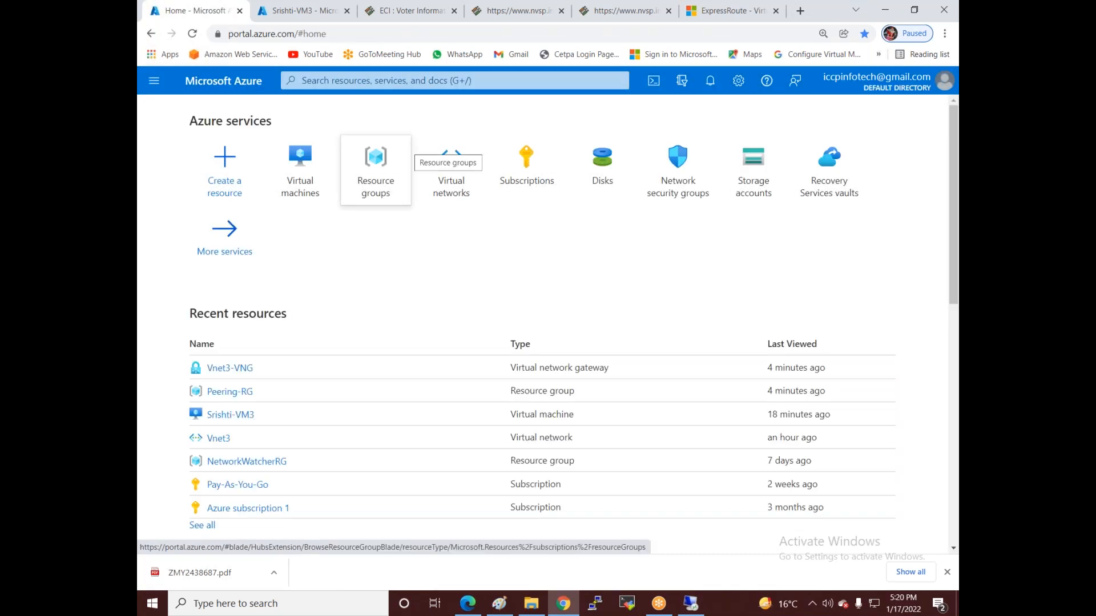
left_click(943, 325)
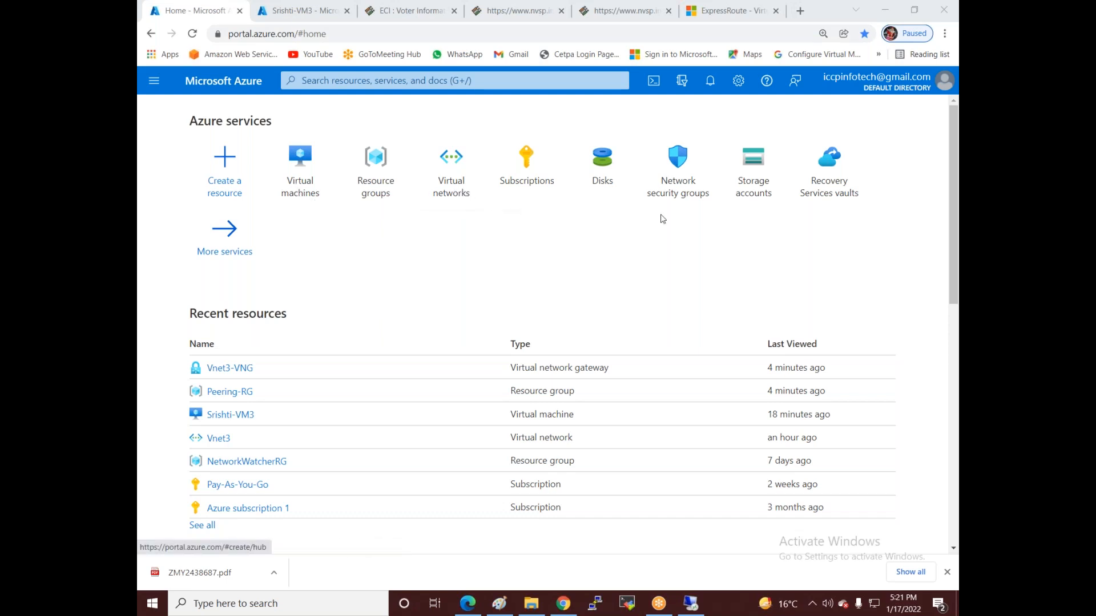
- Look at the Network security groups list, then go back to the home page
left_click(691, 198)
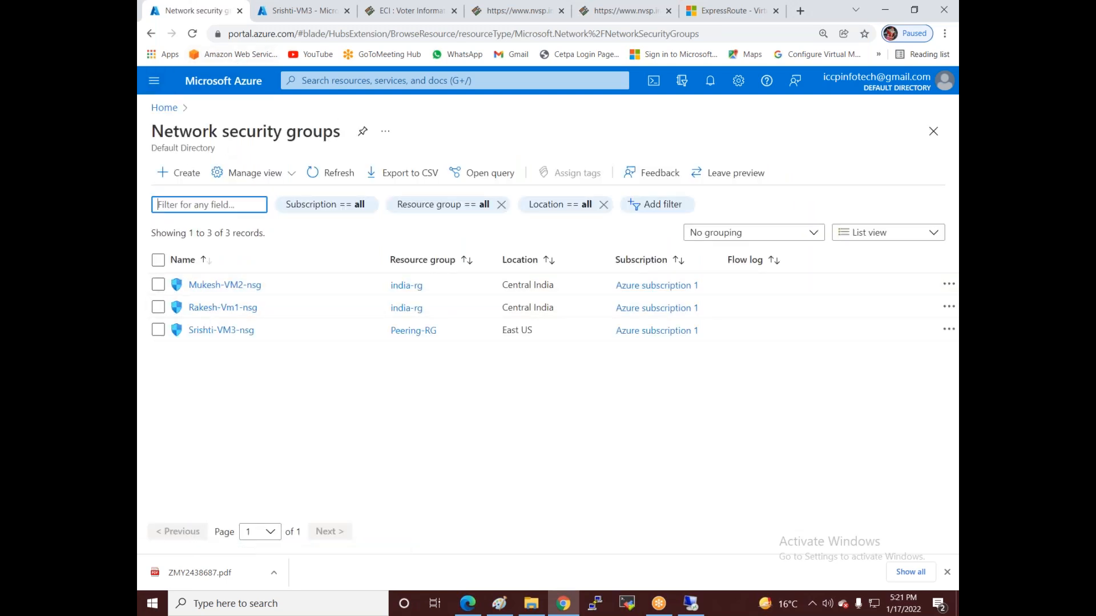
left_click(165, 109)
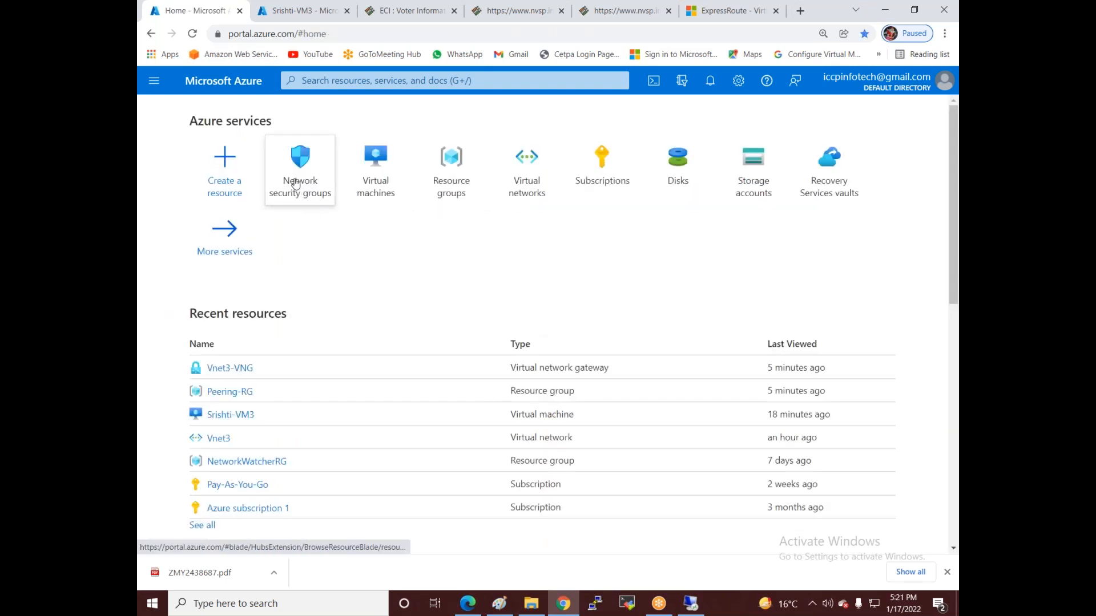
left_click(295, 184)
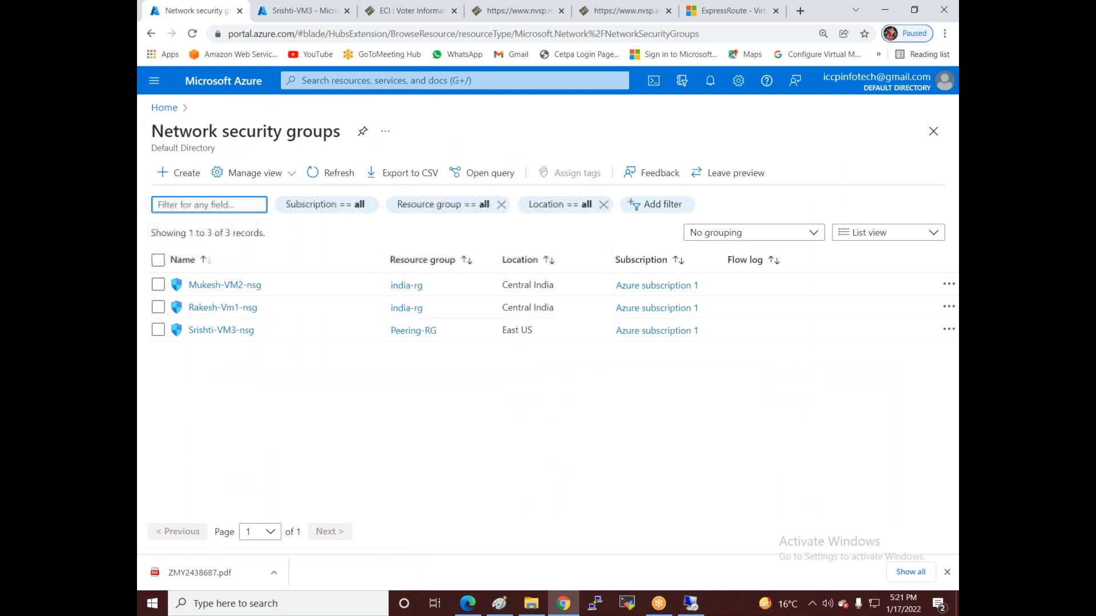
left_click(164, 108)
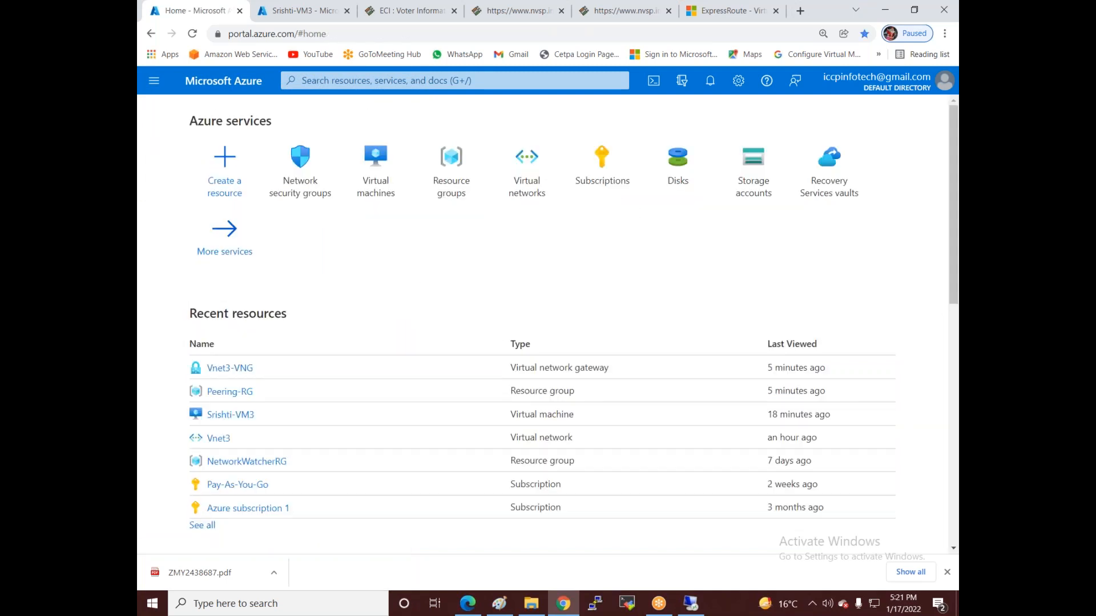
left_click(395, 83)
- Search 'virtual net', open VNG-vnet1 from Virtual network gateways, and view its empty Connections page
type("v")
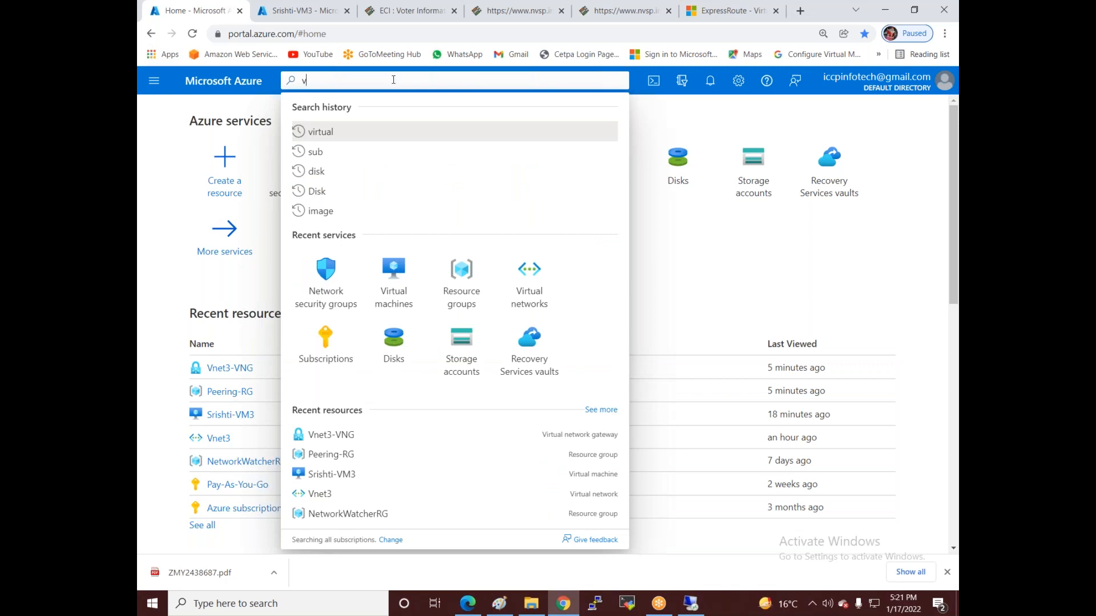
type("irtual net")
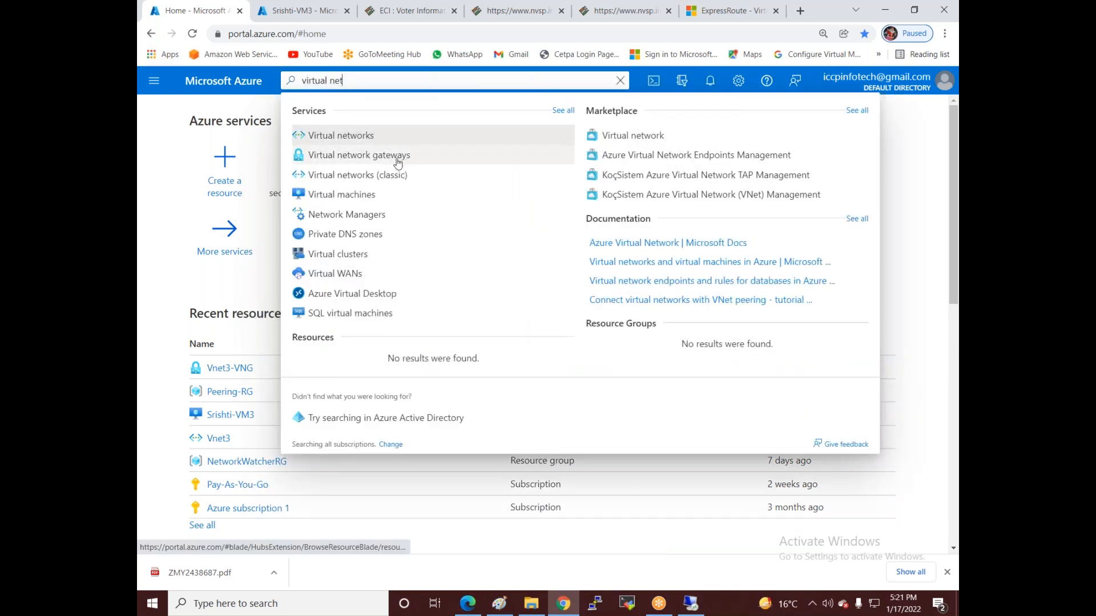
left_click(397, 157)
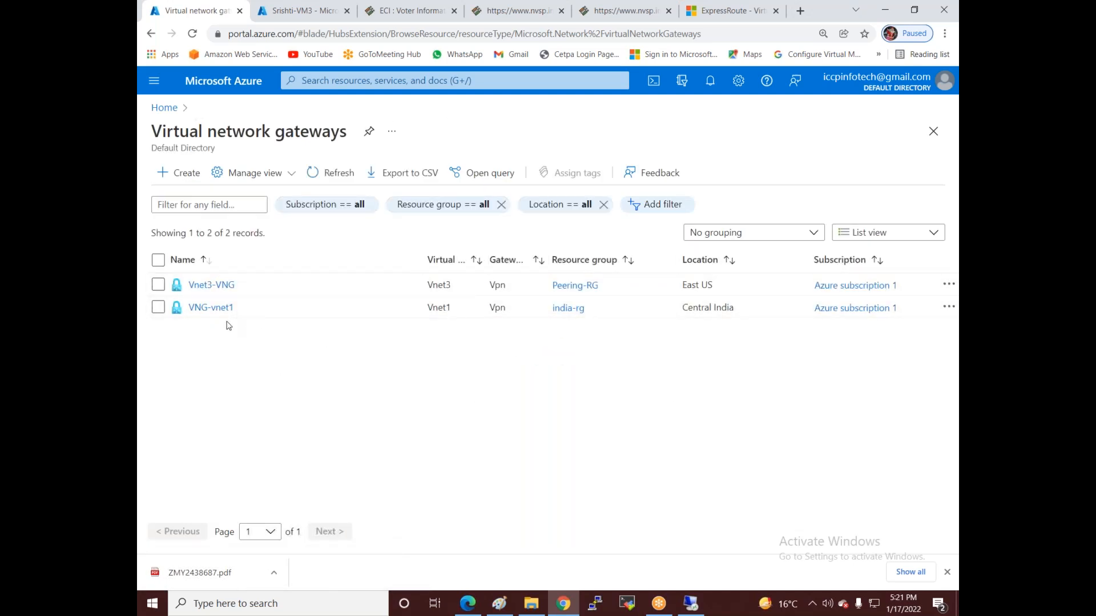
left_click(215, 308)
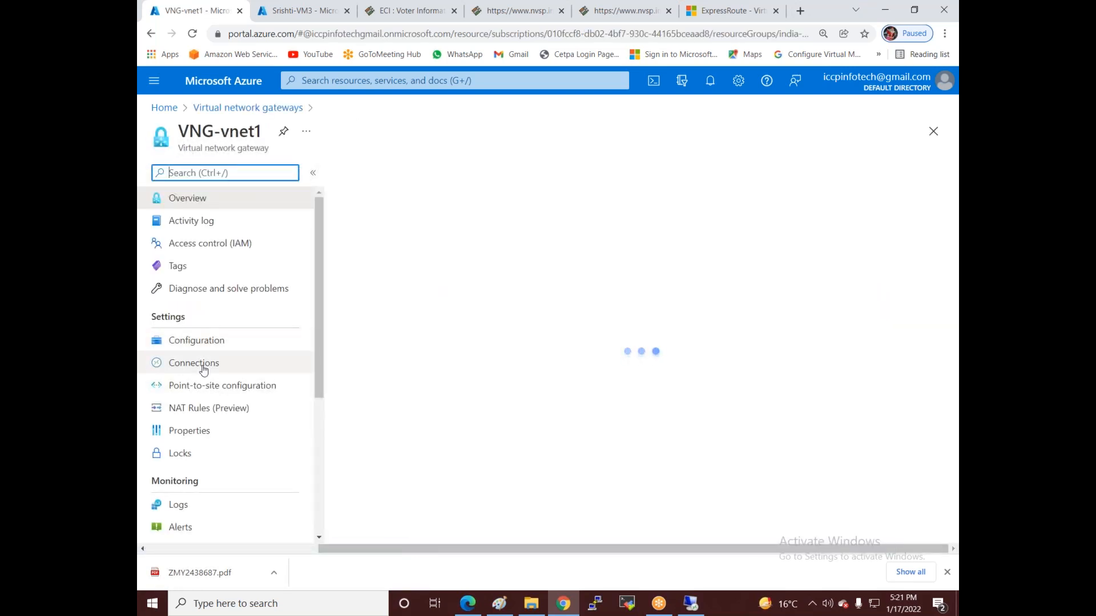
left_click(201, 370)
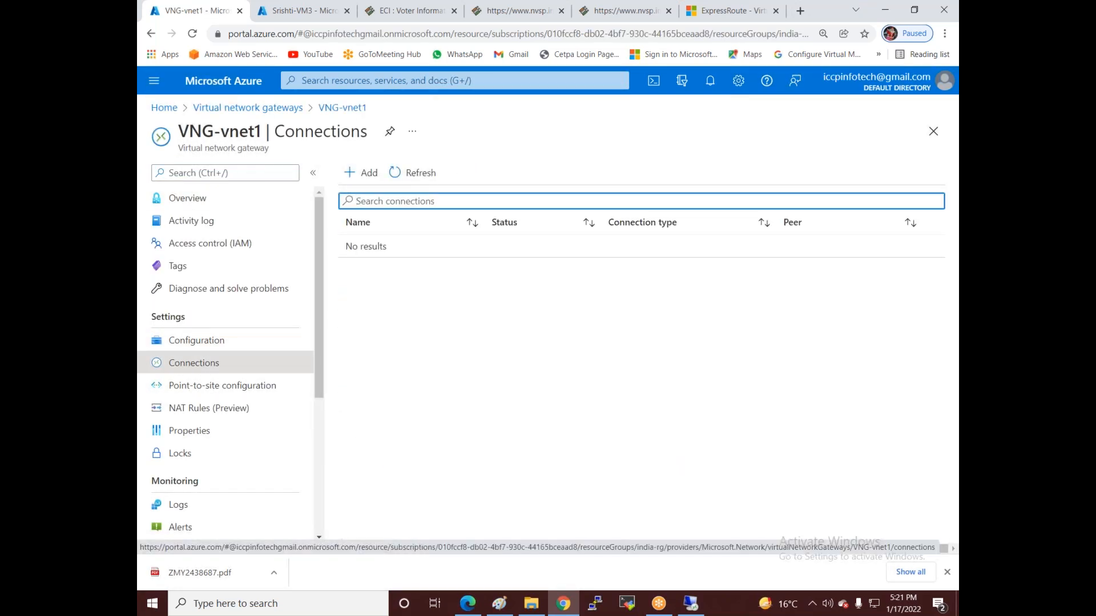
left_click(361, 172)
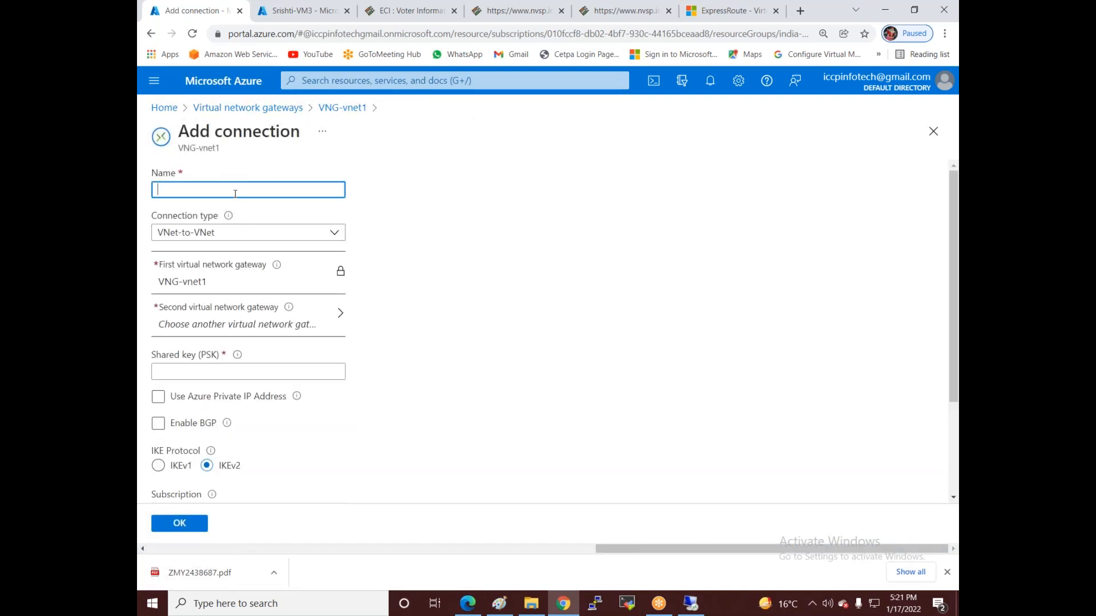
type("vnet1-to-")
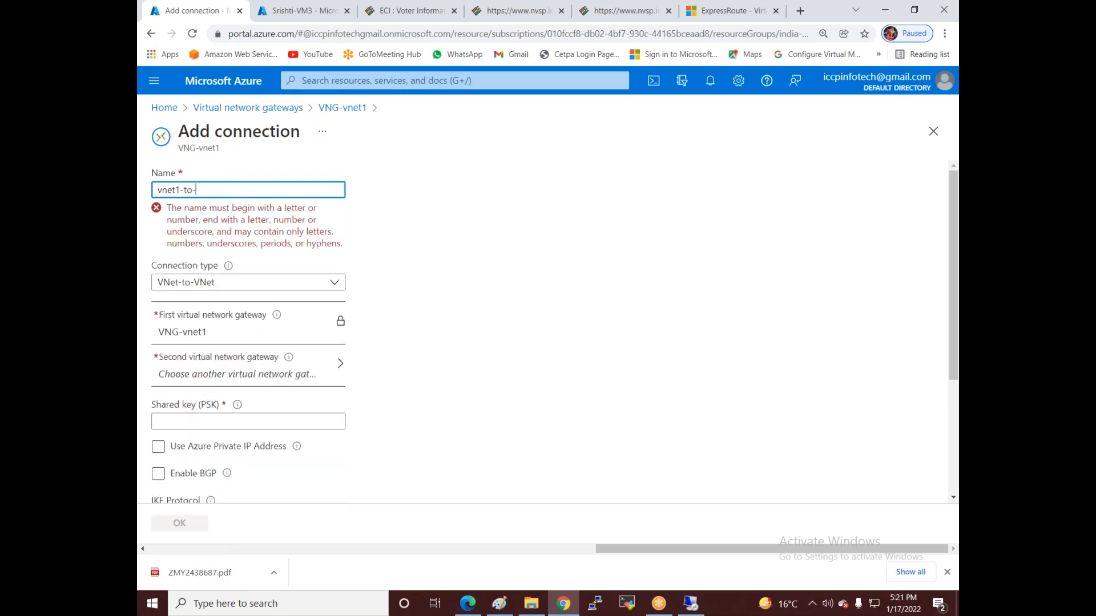
type("net3")
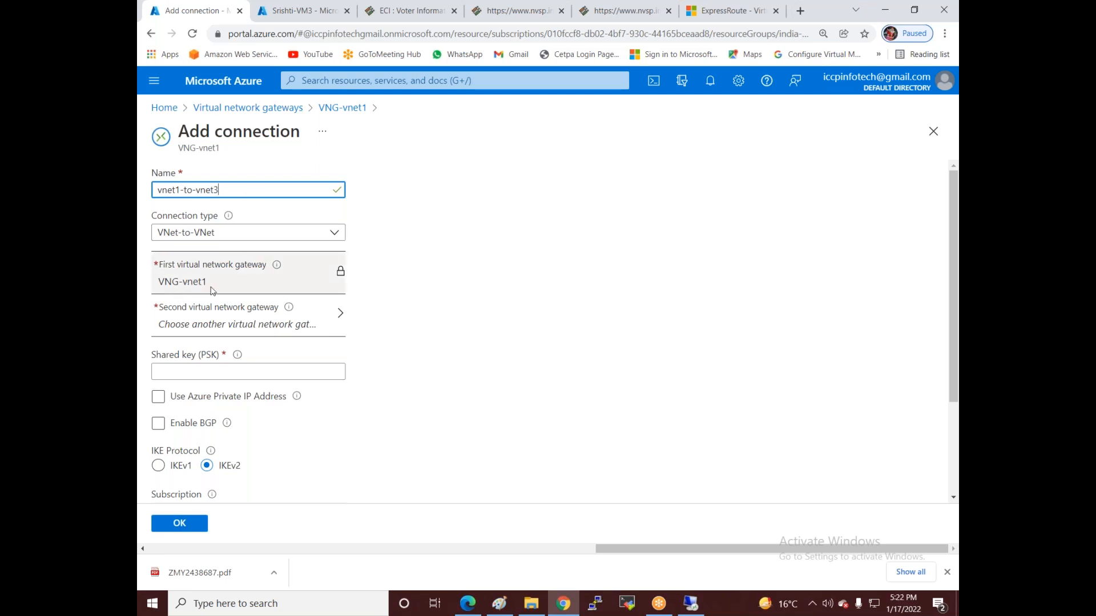
left_click(320, 326)
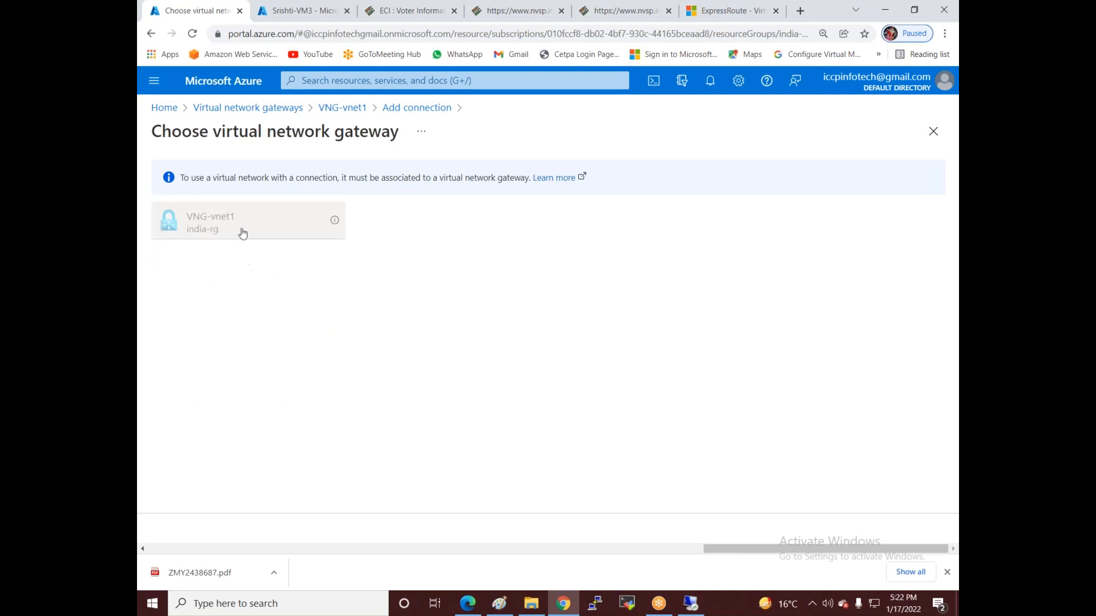
left_click(165, 108)
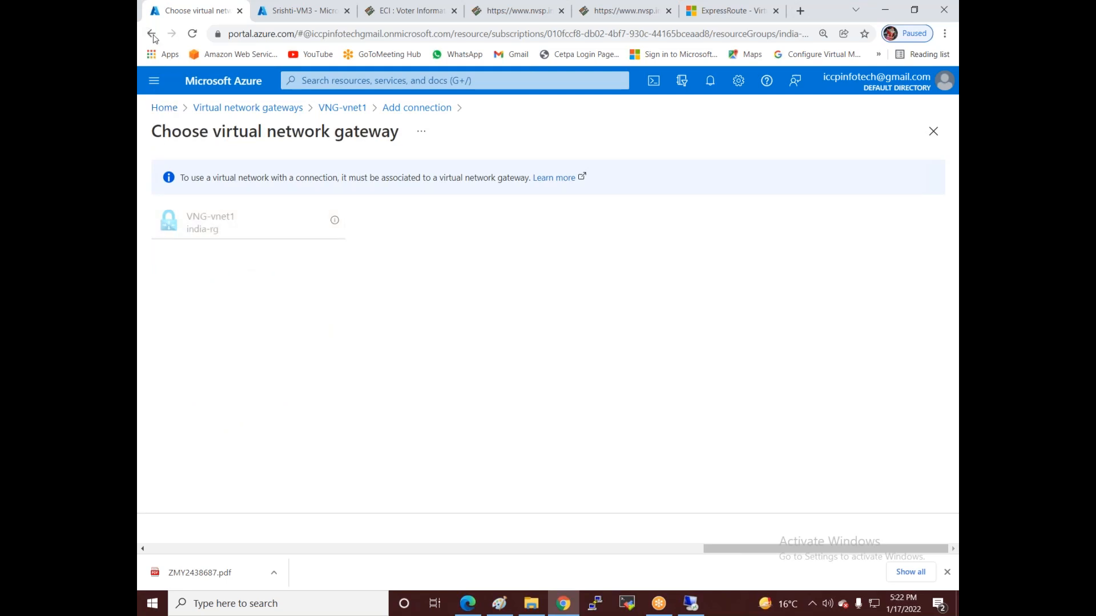
left_click(608, 106)
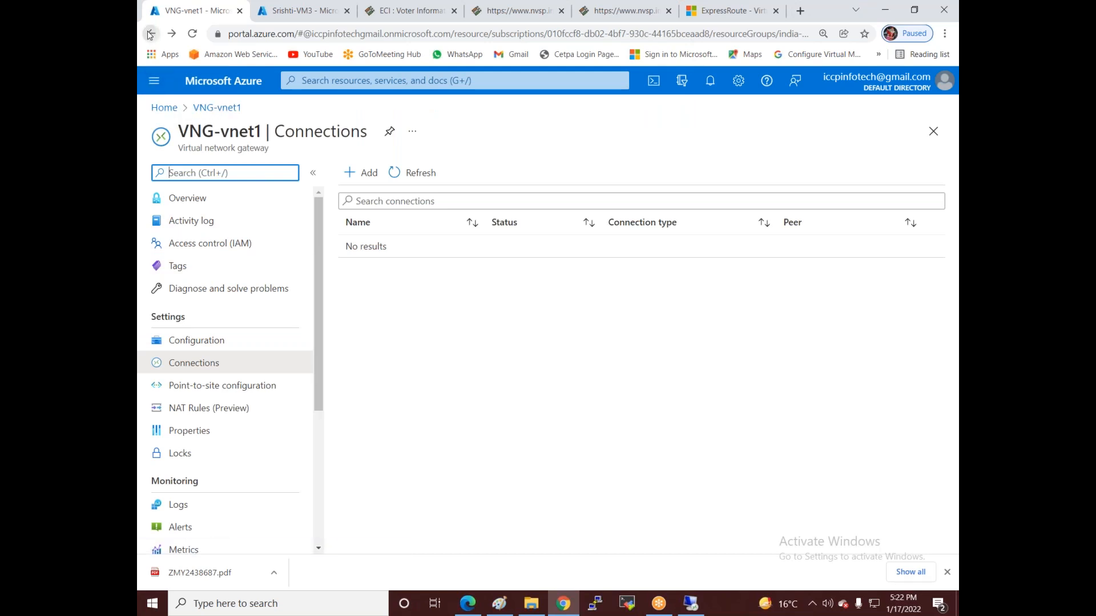
left_click(217, 107)
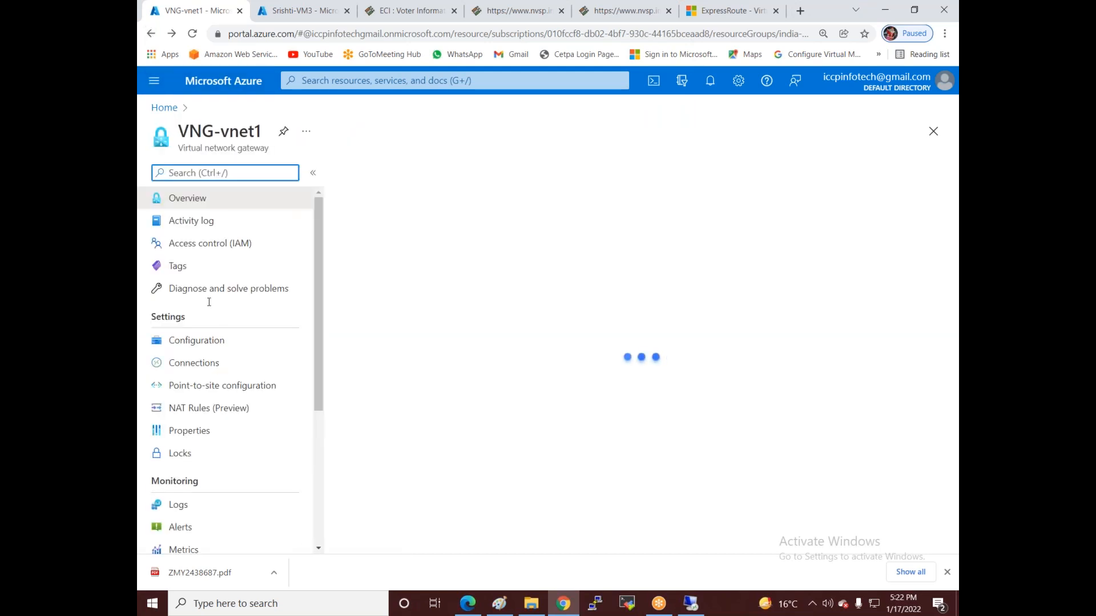
- Open VNG-vnet1's Connections and begin an Add connection form, choosing a second gateway
left_click(166, 108)
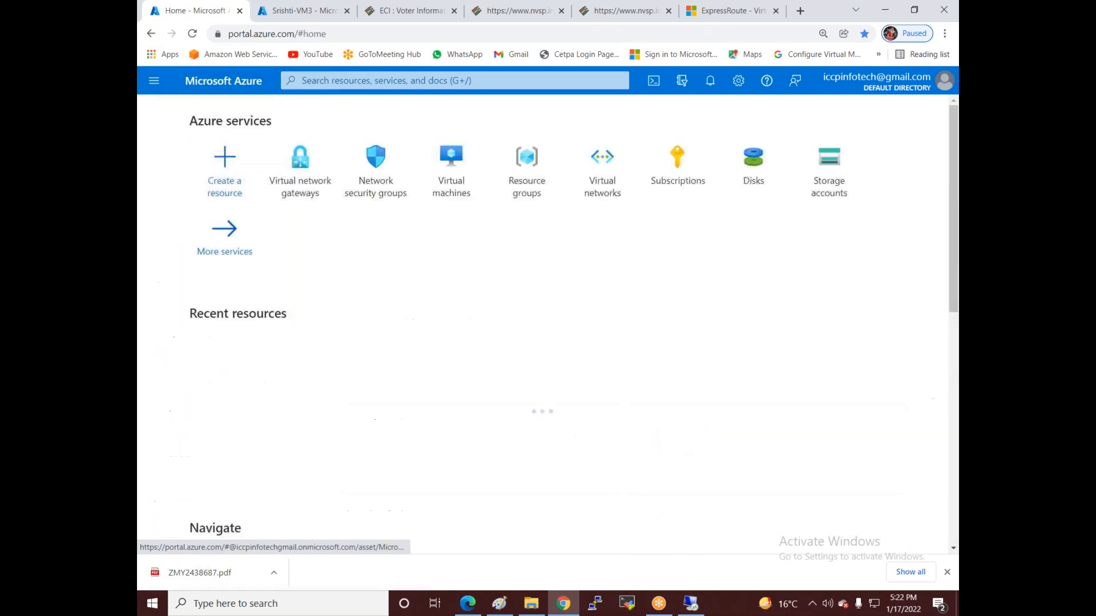
left_click(301, 171)
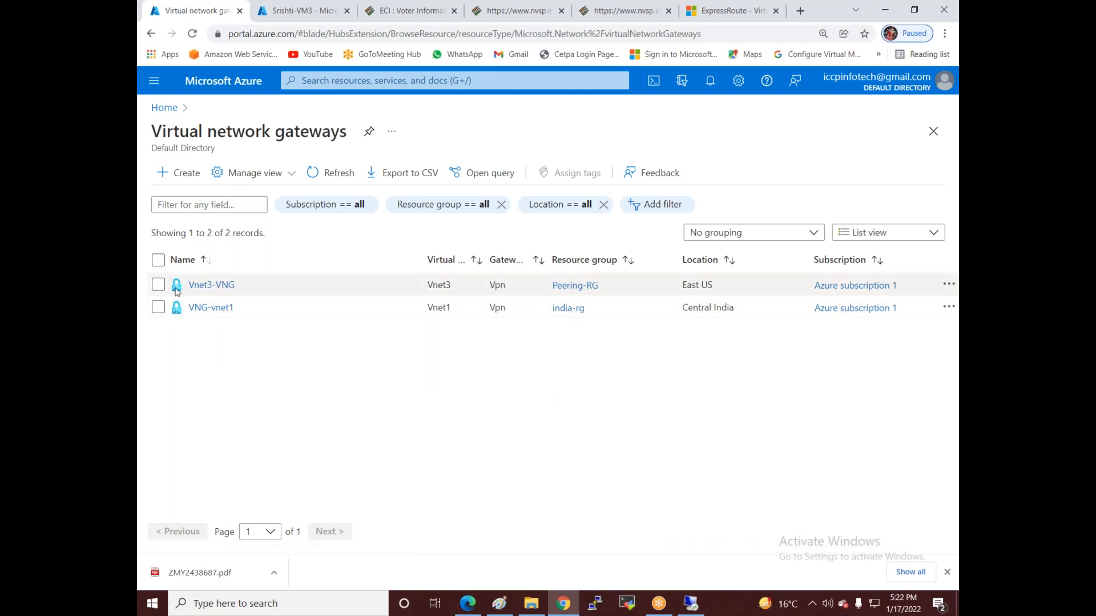
left_click(201, 309)
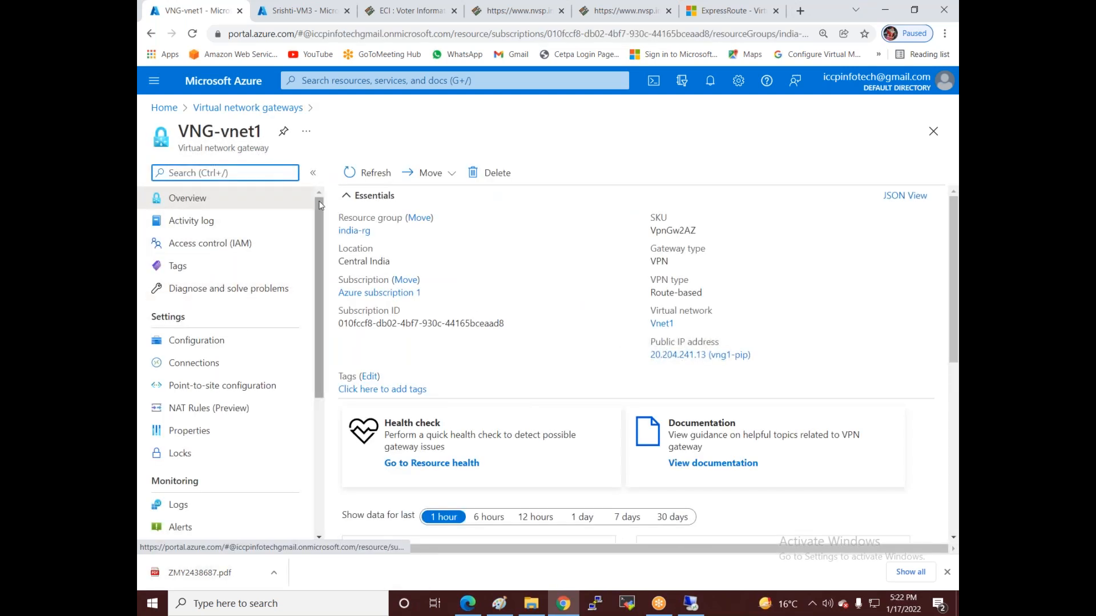
left_click(196, 365)
left_click(362, 173)
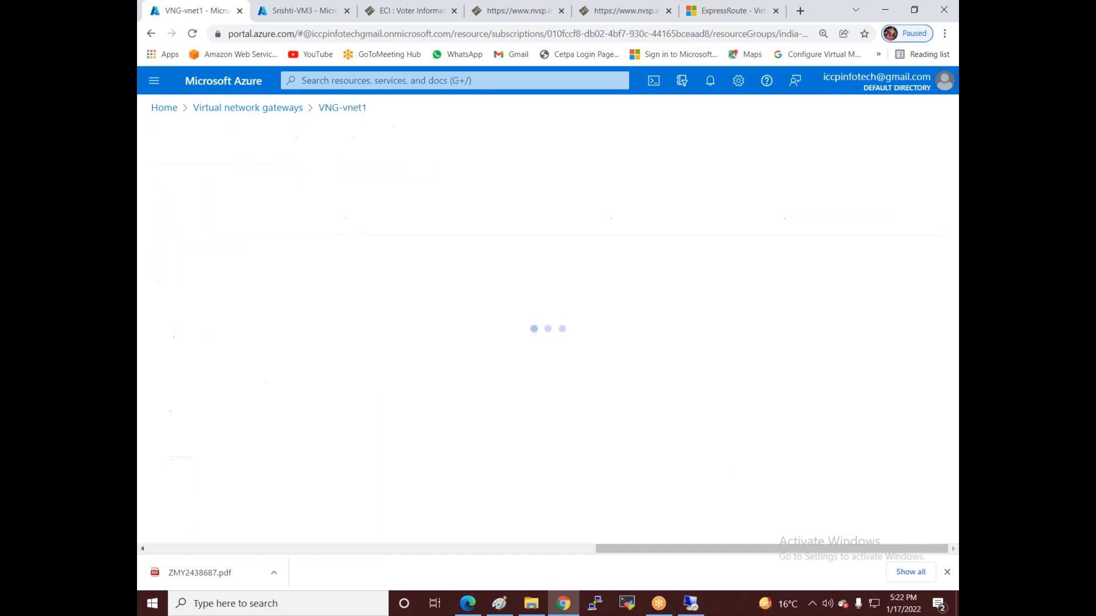
left_click(310, 327)
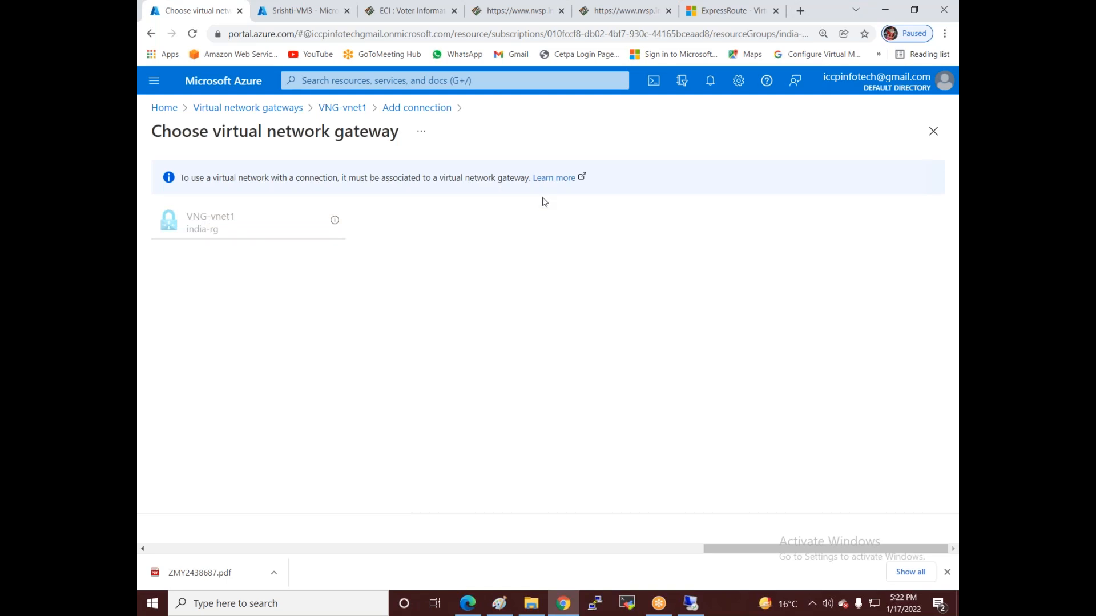
- Abandon the form and return home to the Virtual network gateways list
left_click(162, 108)
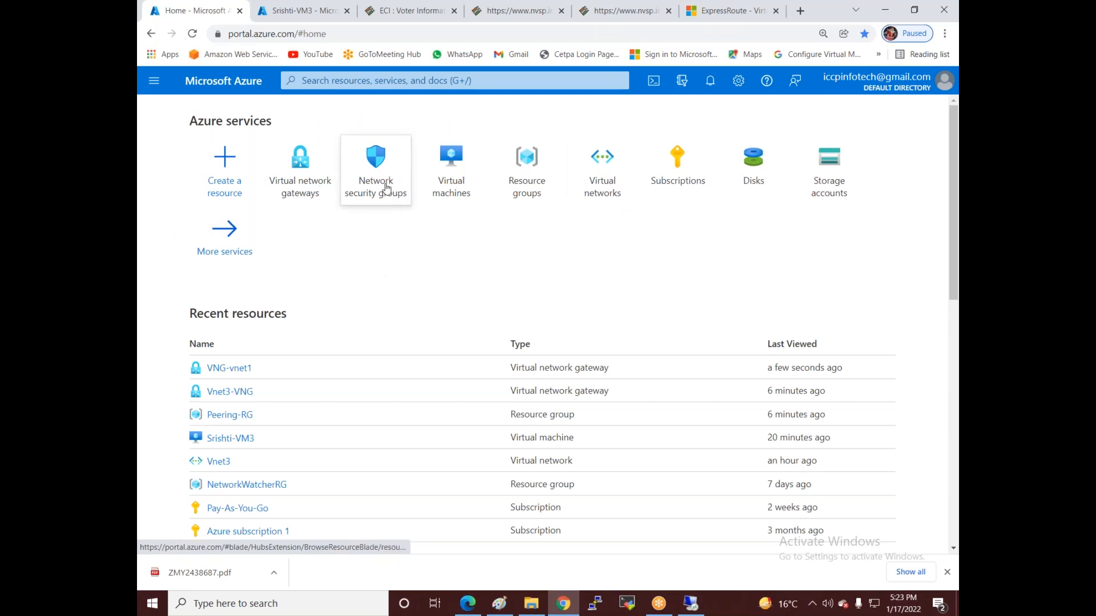
mouse_move(377, 191)
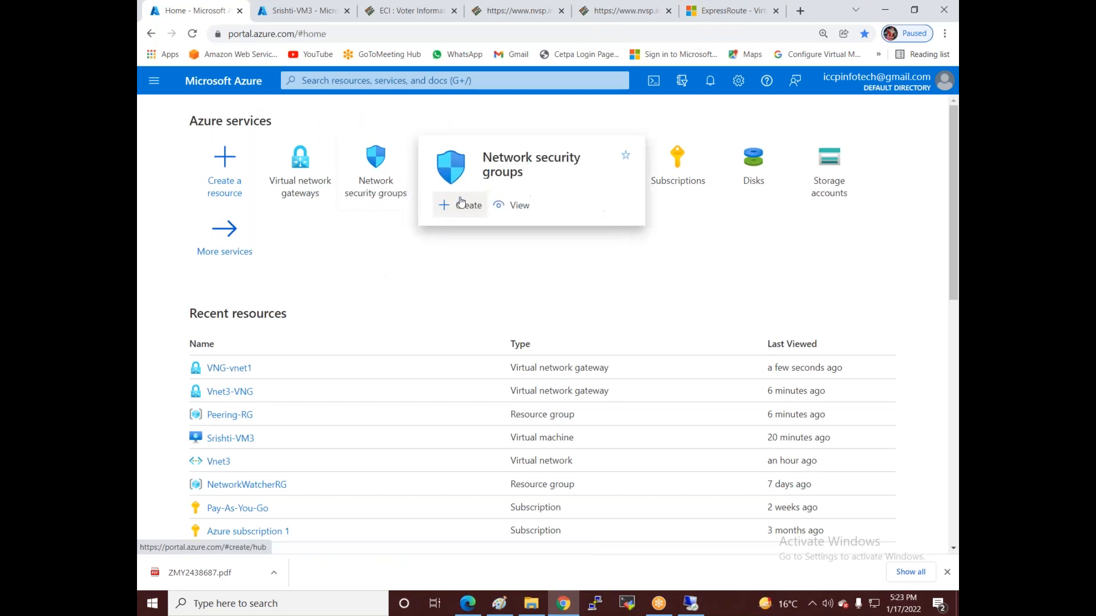
left_click(296, 187)
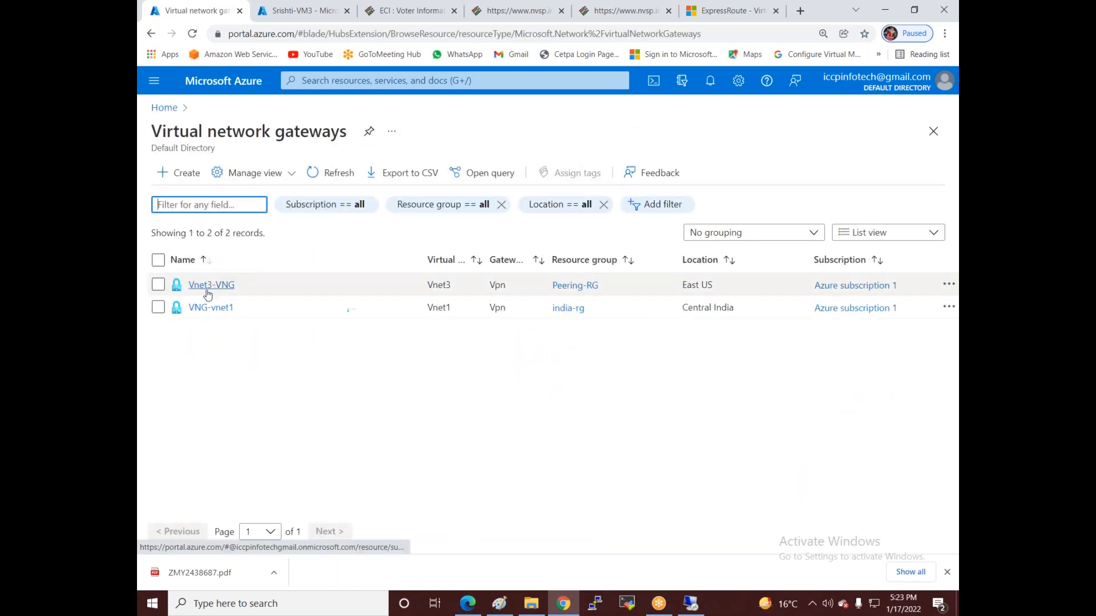
- Open Vnet3-VNG and go from Configuration to its Connections page, discarding unsaved edits
left_click(204, 289)
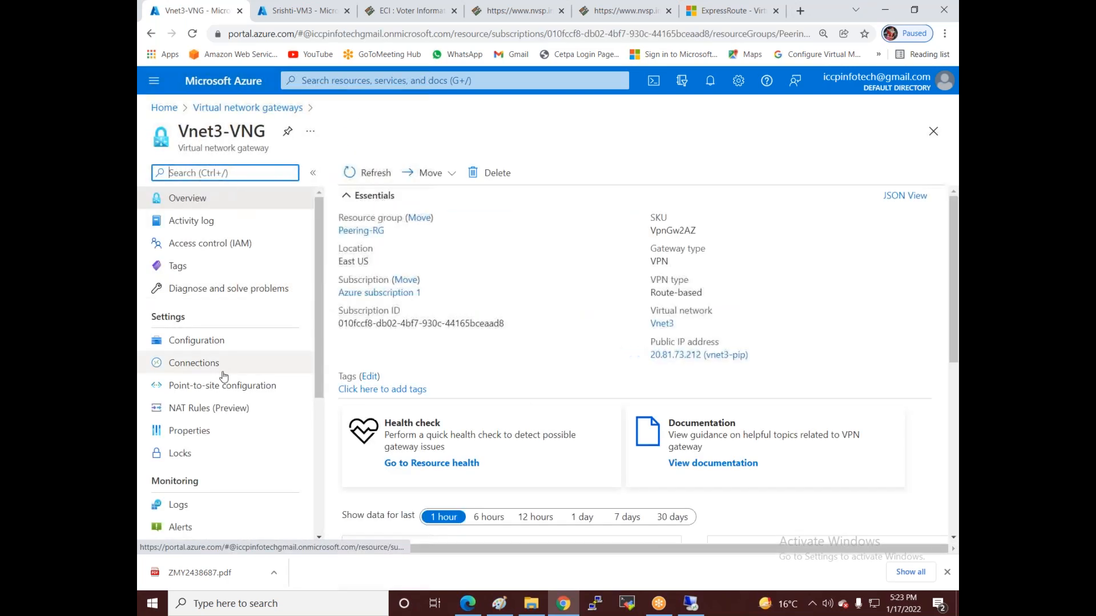
left_click(213, 347)
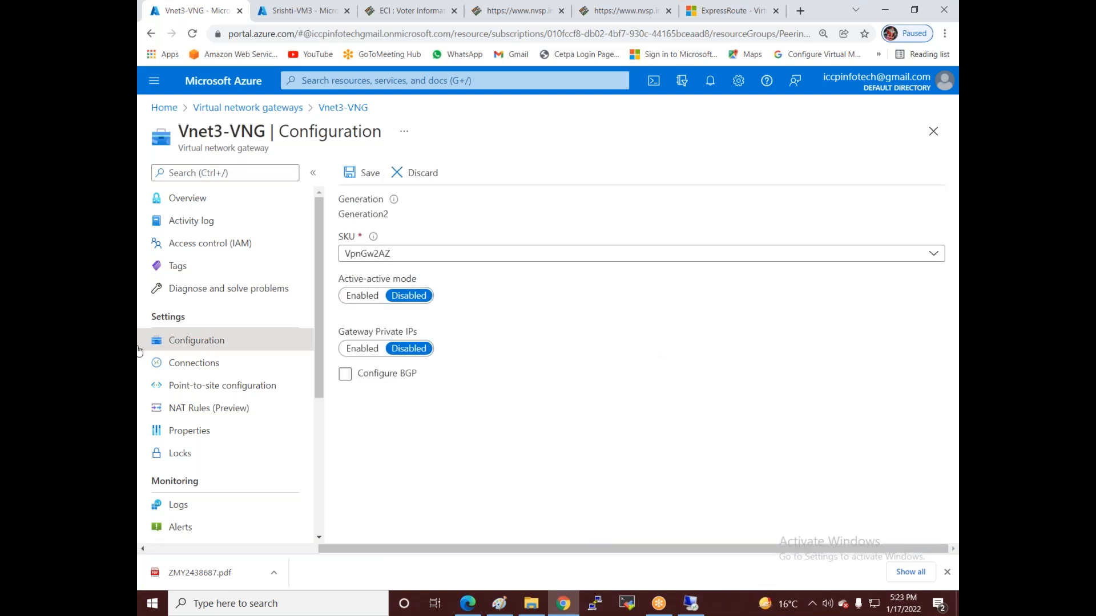
scroll(232, 411, "down", 1)
scroll(232, 411, "down", 5)
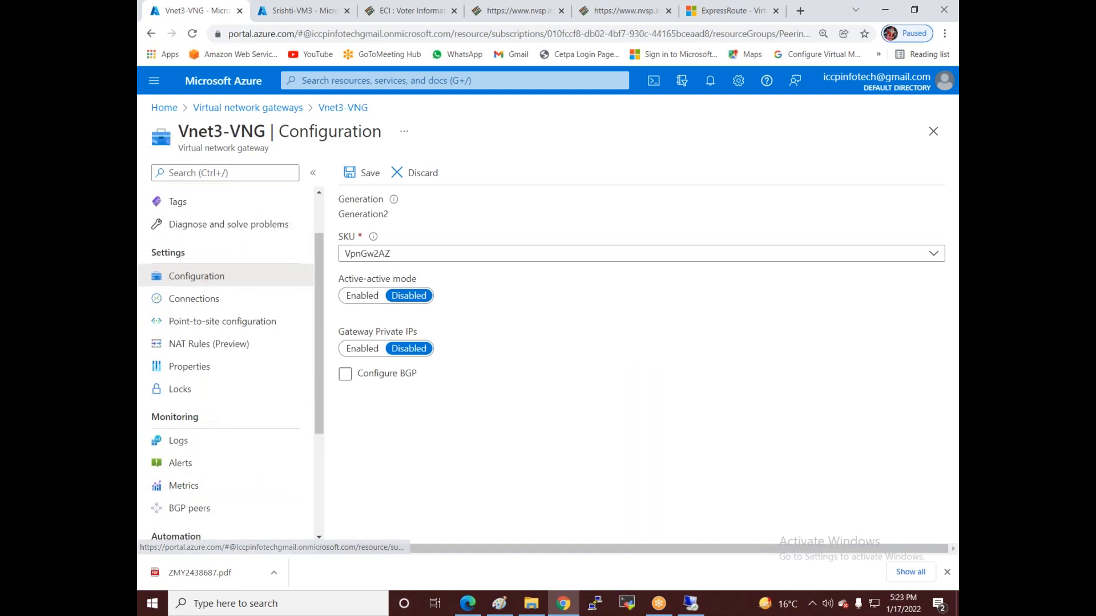
scroll(232, 408, "up", 6)
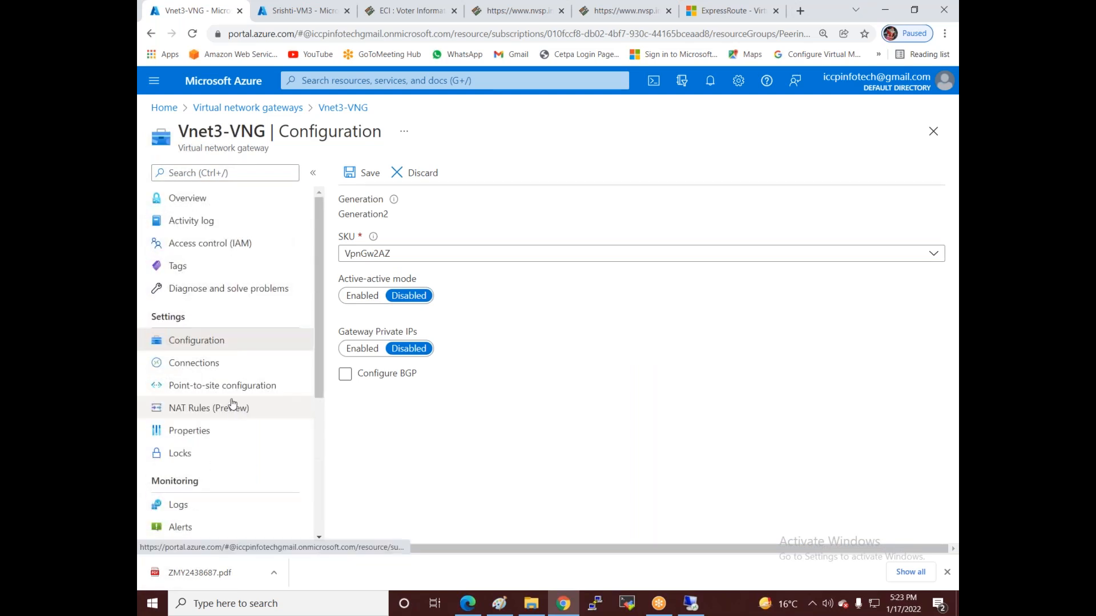
left_click(192, 364)
left_click(608, 106)
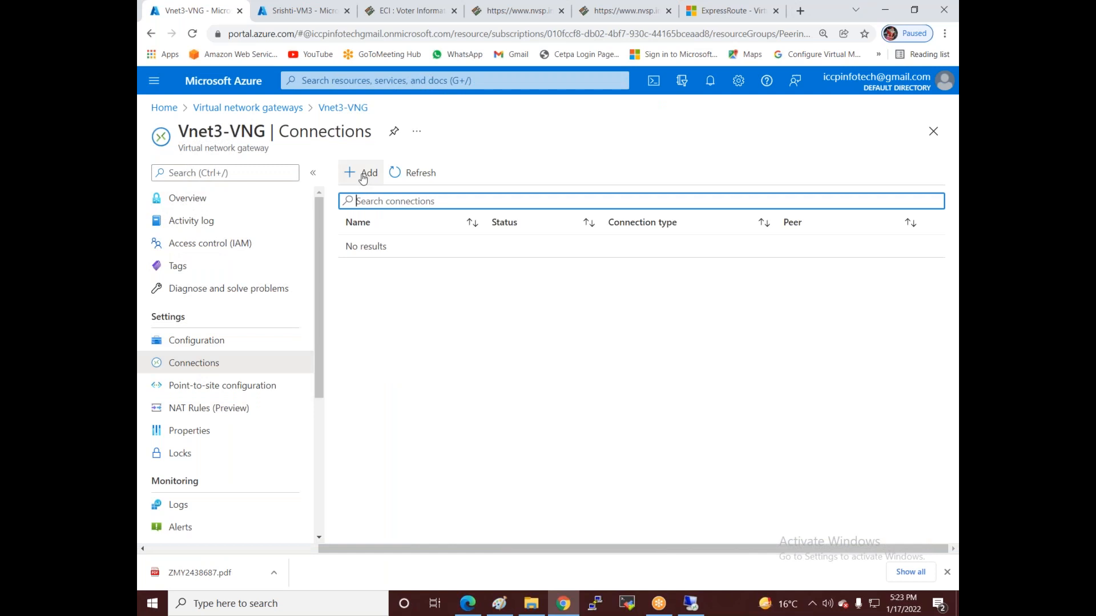
- Start a new VNet-to-VNet connection on Vnet3-VNG with VNG-vnet1 as the second gateway
left_click(362, 177)
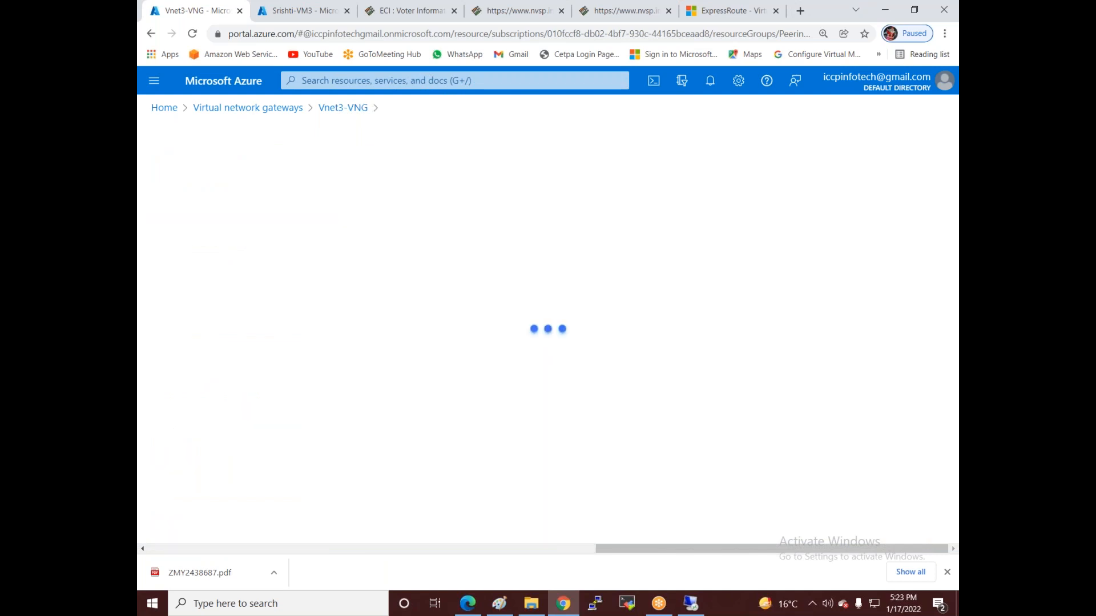
left_click(237, 233)
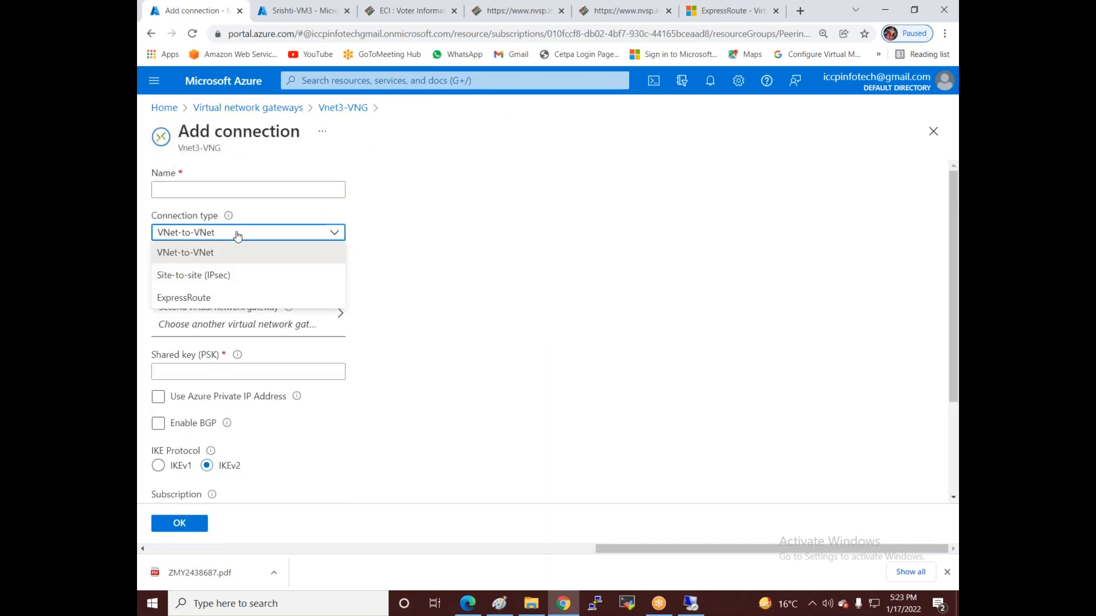
left_click(210, 253)
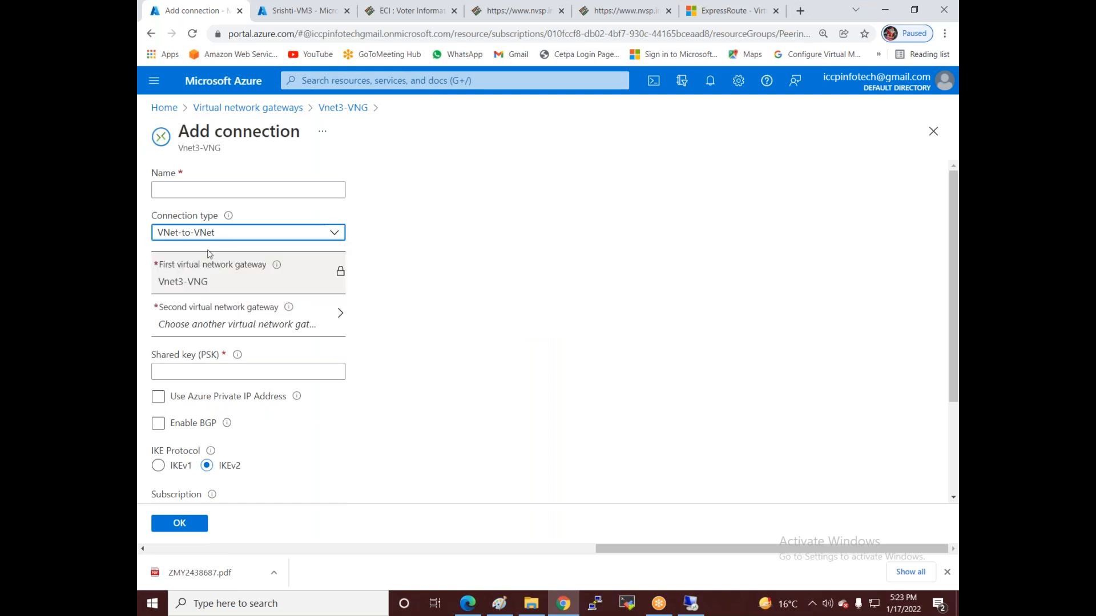
left_click(326, 276)
left_click(242, 318)
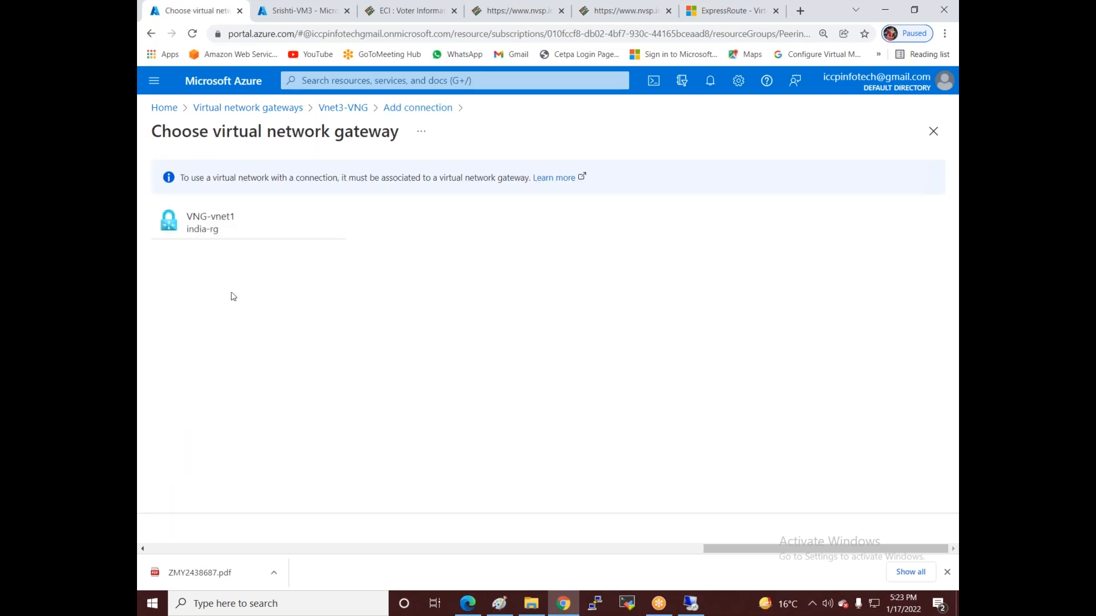
left_click(203, 223)
- Name the connection vnet3-to-vnet1, enter the shared key, and create it
left_click(198, 187)
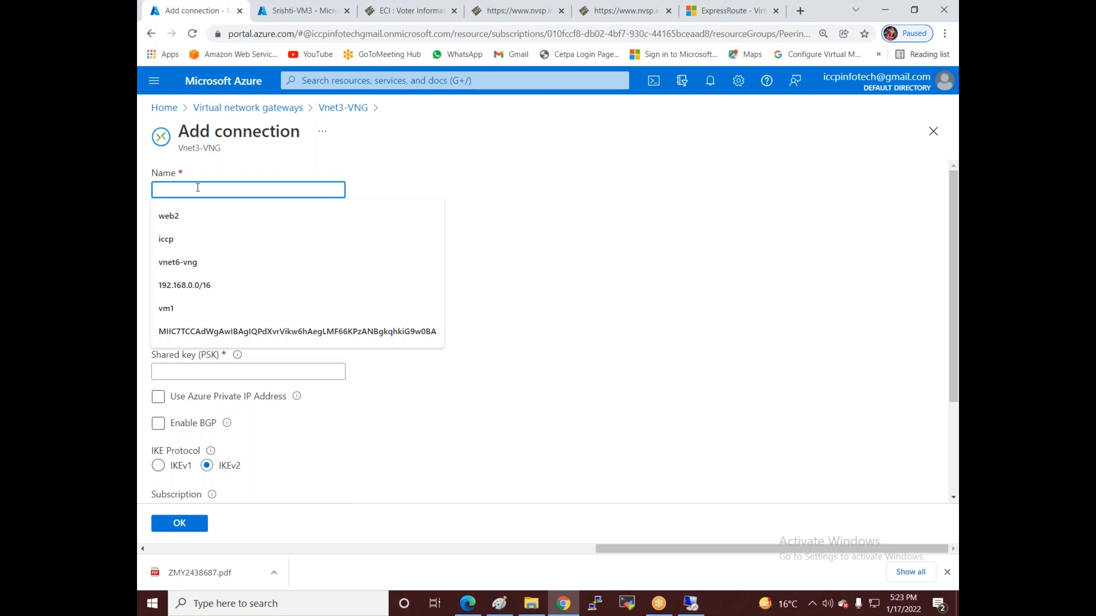
type("vnet3")
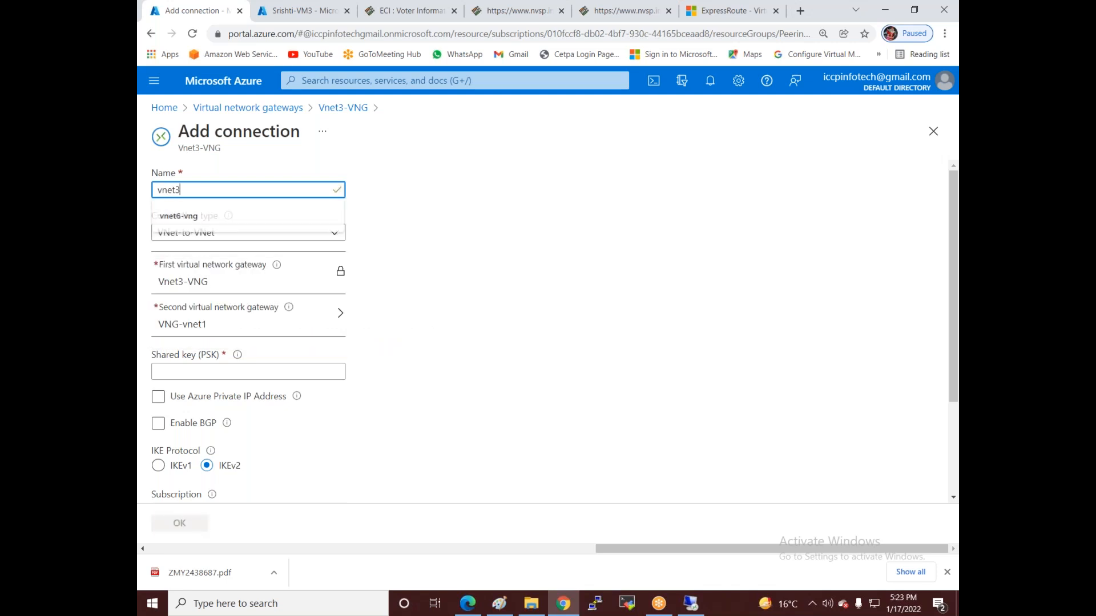
type("-2-")
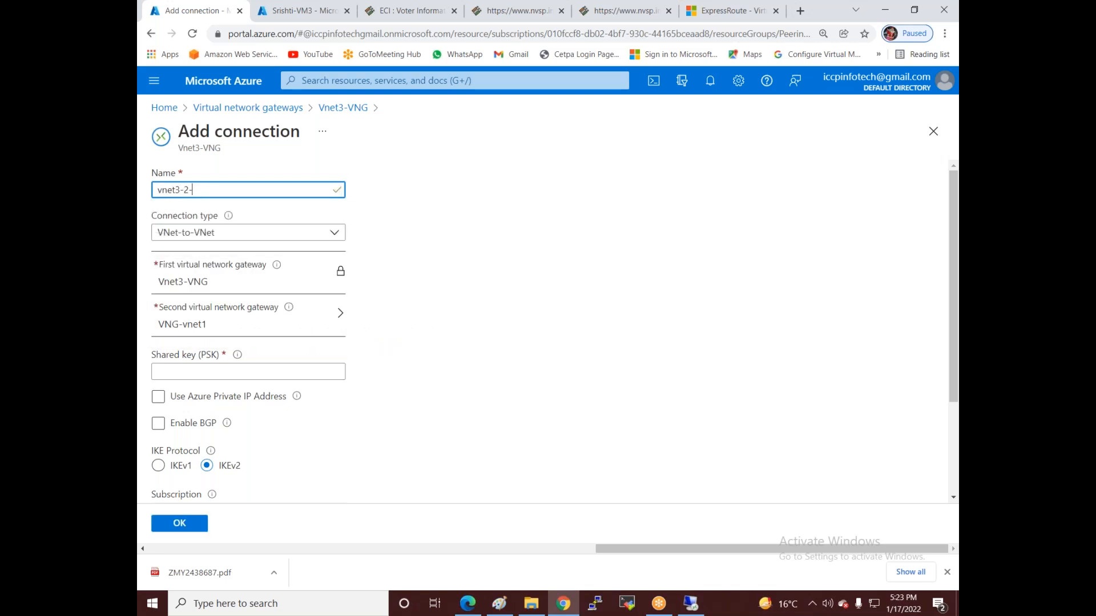
type("vnet1")
left_click(177, 373)
type("12345678")
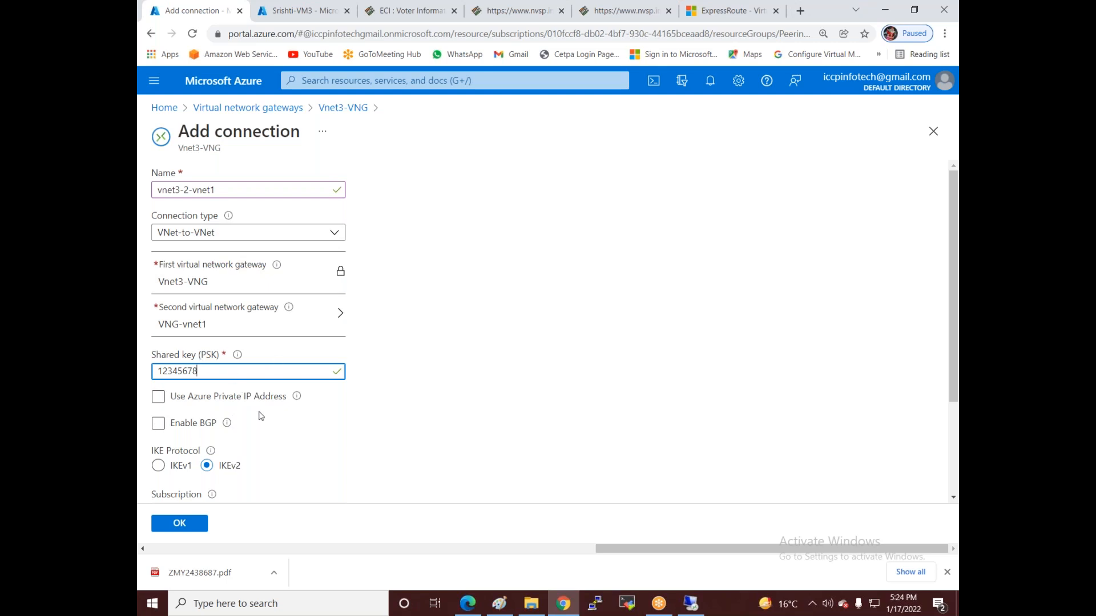
scroll(260, 416, "down", 2)
scroll(301, 351, "up", 2)
left_click(233, 155)
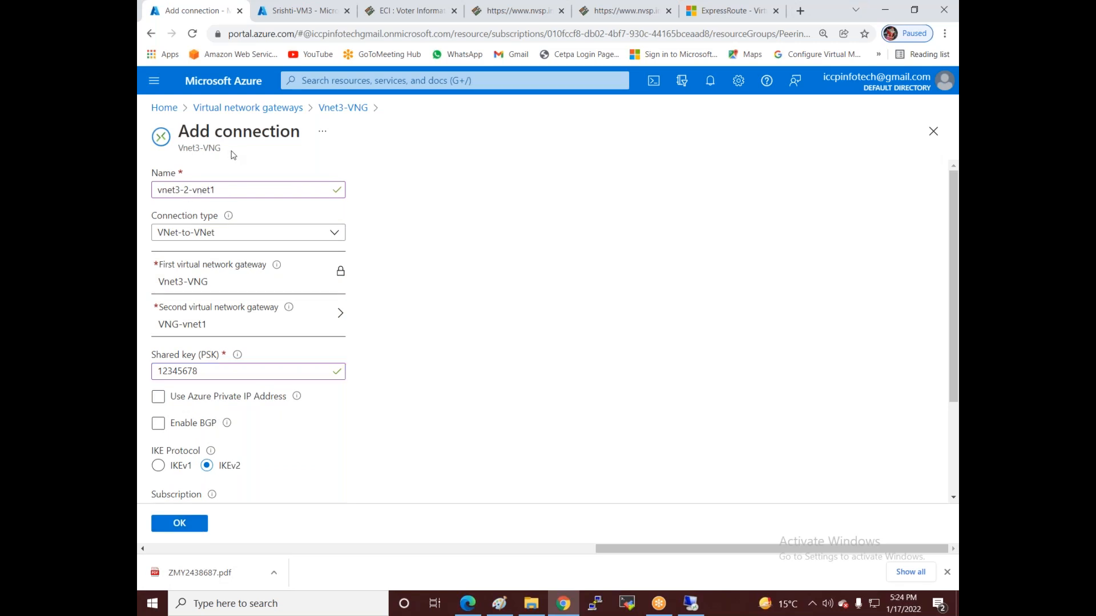
left_click_drag(210, 149, 188, 149)
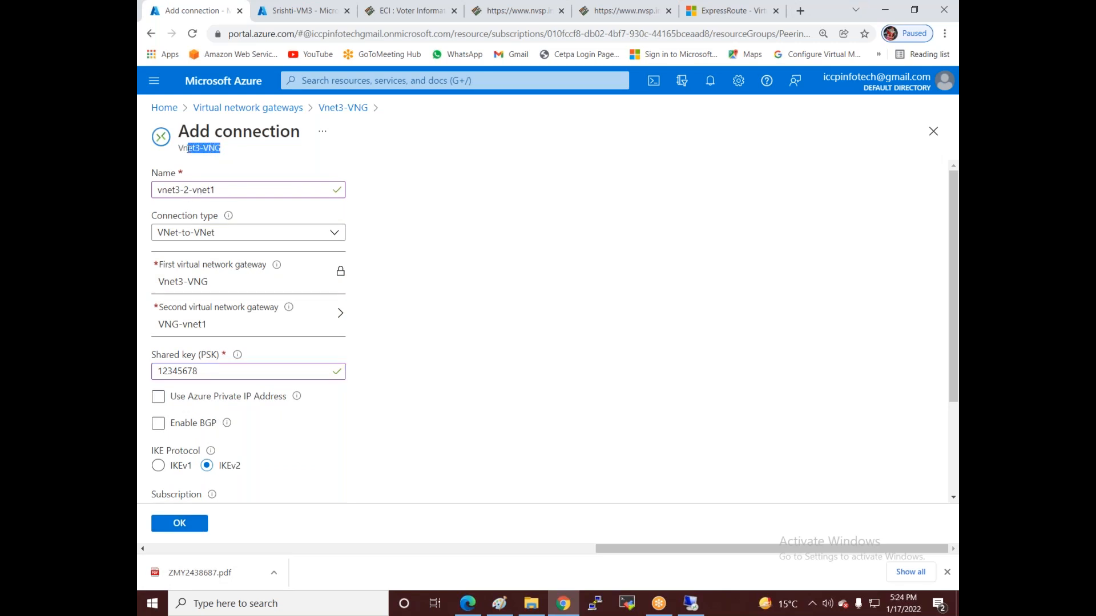
left_click(190, 191)
type("to-")
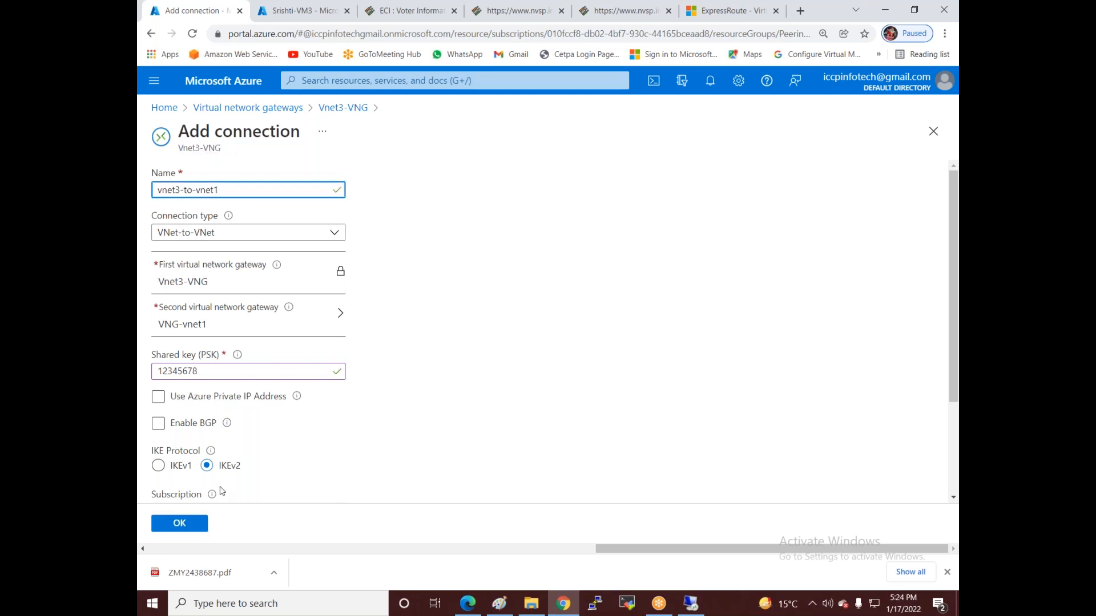
left_click(189, 522)
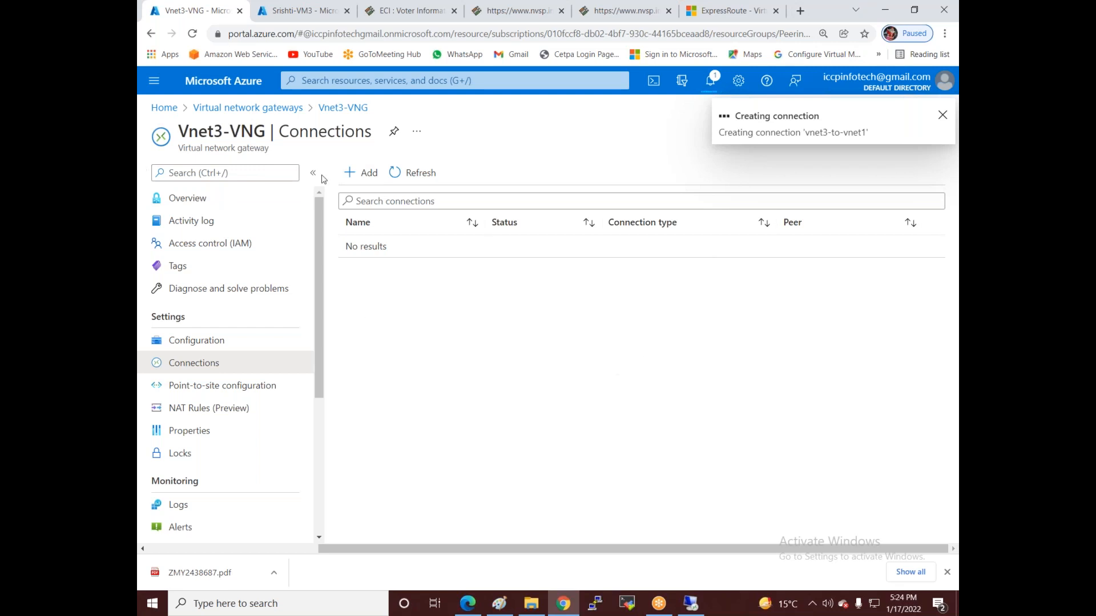
- In a new tab, open VNG-vnet1's Connections and start adding a connection
right_click(200, 108)
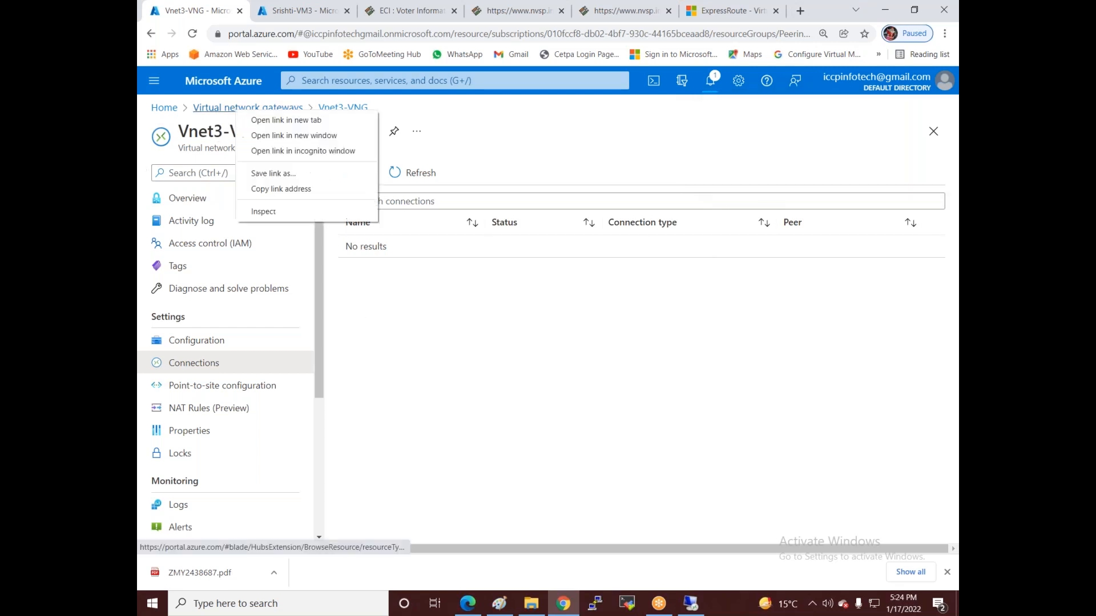
left_click(274, 117)
left_click(276, 11)
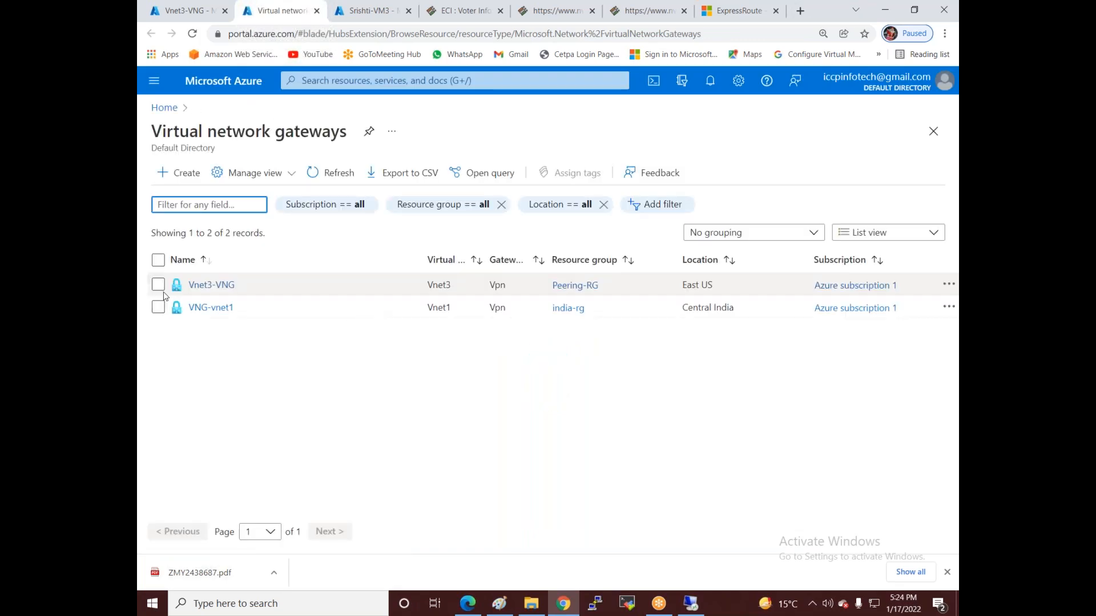
left_click(202, 311)
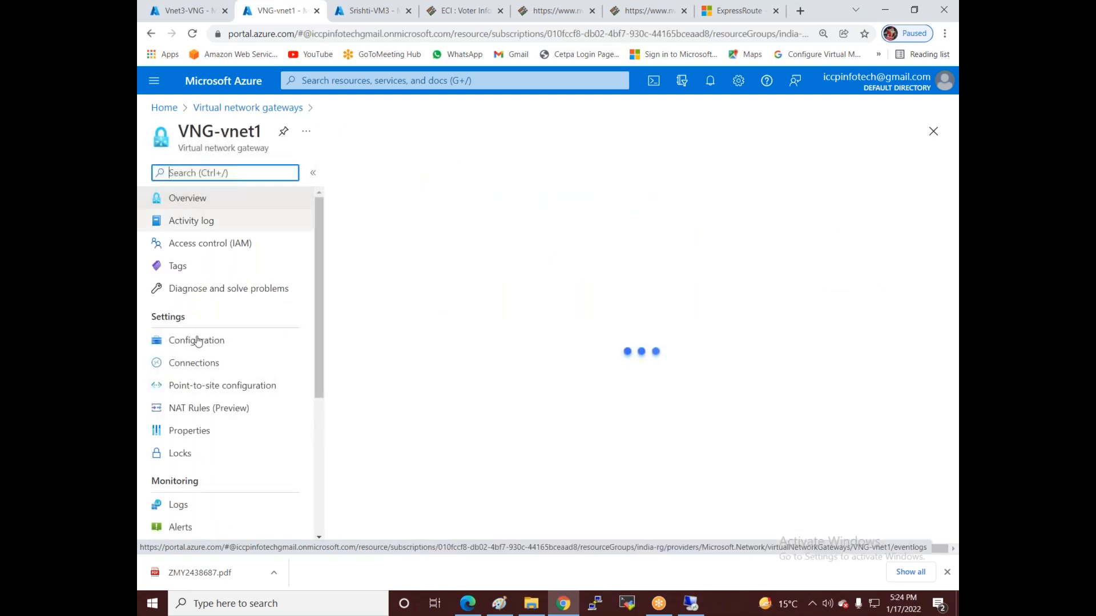
left_click(194, 363)
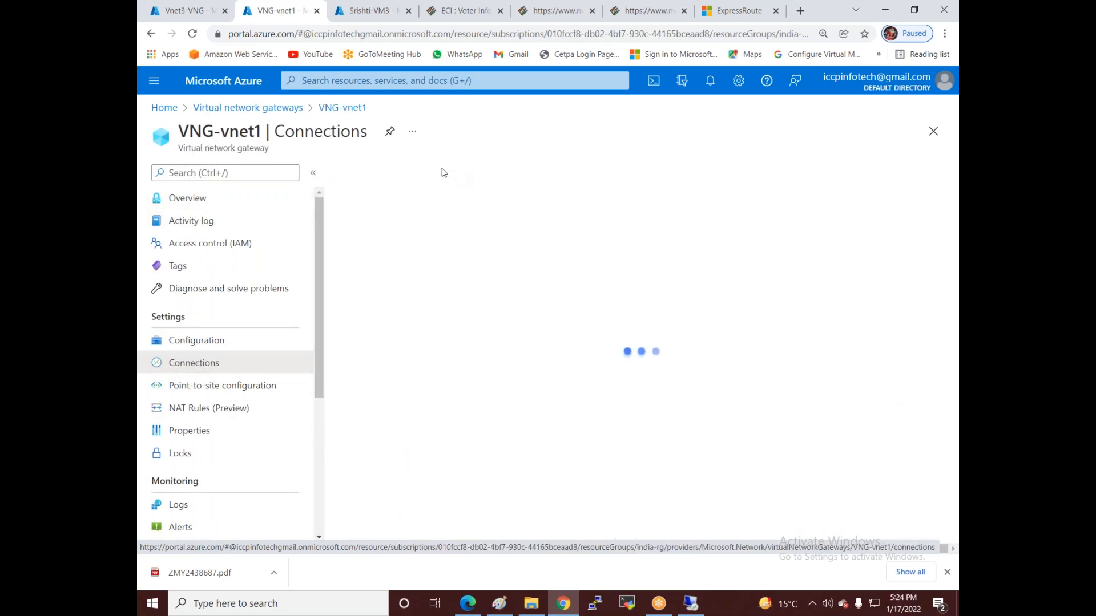
left_click(367, 173)
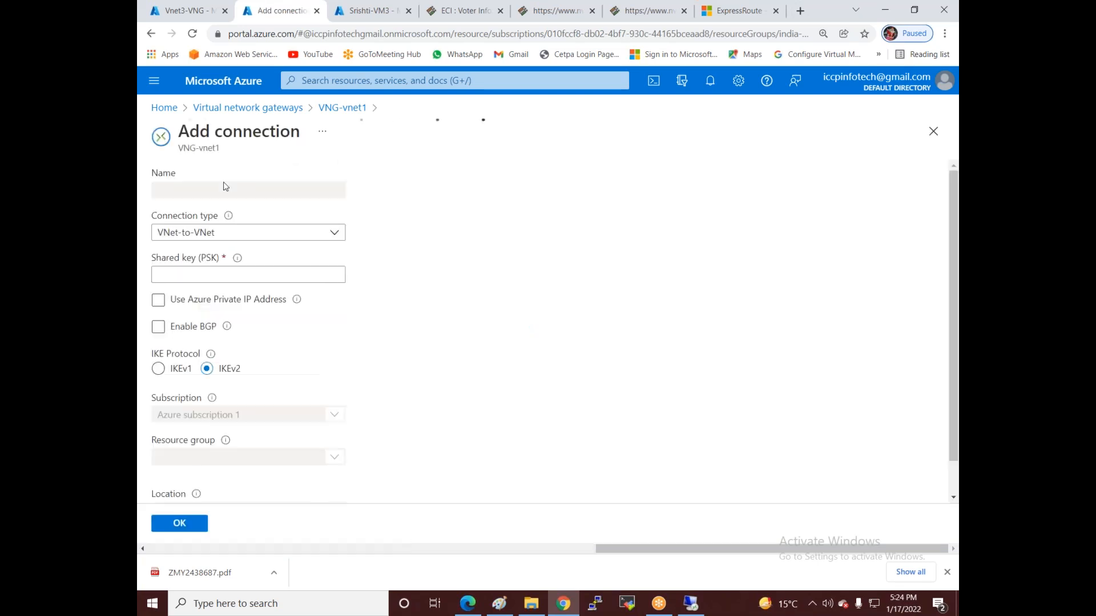
- Create connection vnet1-to-vnet3 to second gateway Vnet3-VNG with the same shared key
type("vnet1-to-vnet3")
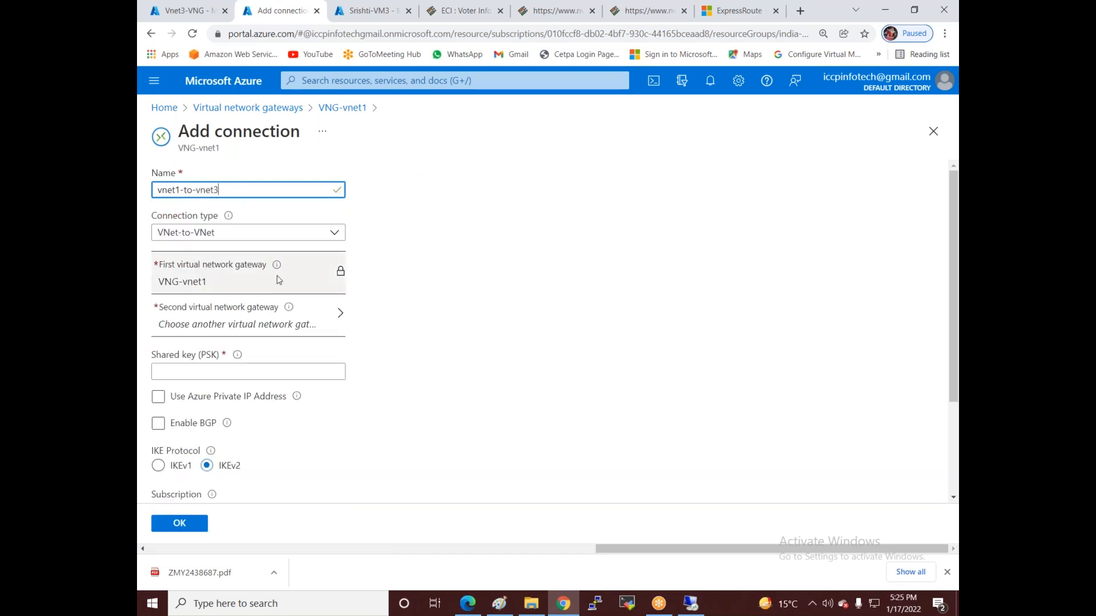
left_click(310, 314)
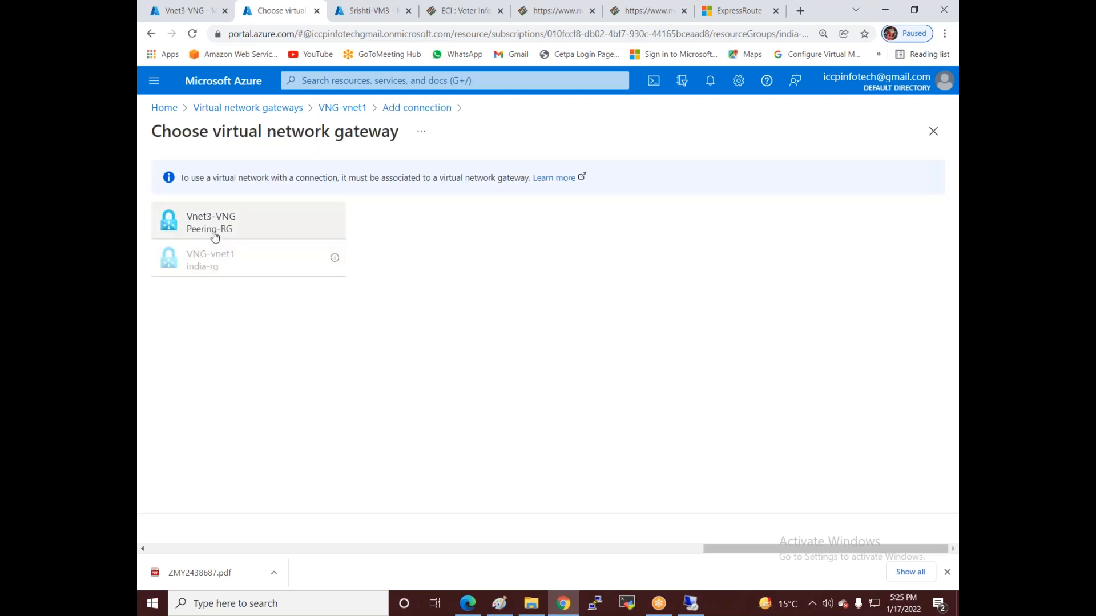
left_click(214, 234)
left_click(219, 371)
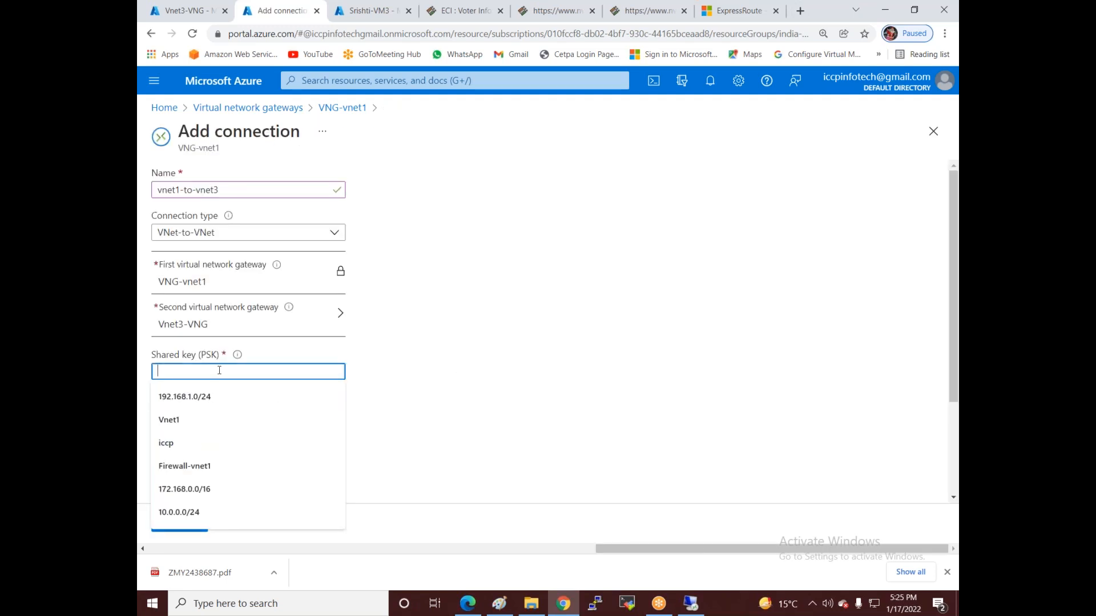
type("12345678")
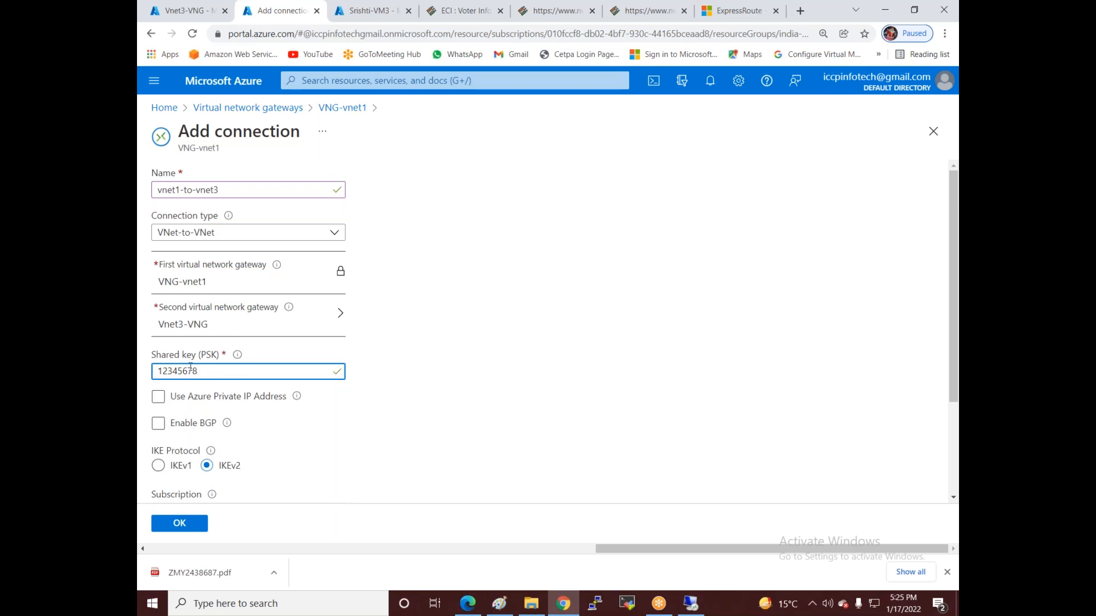
left_click(171, 524)
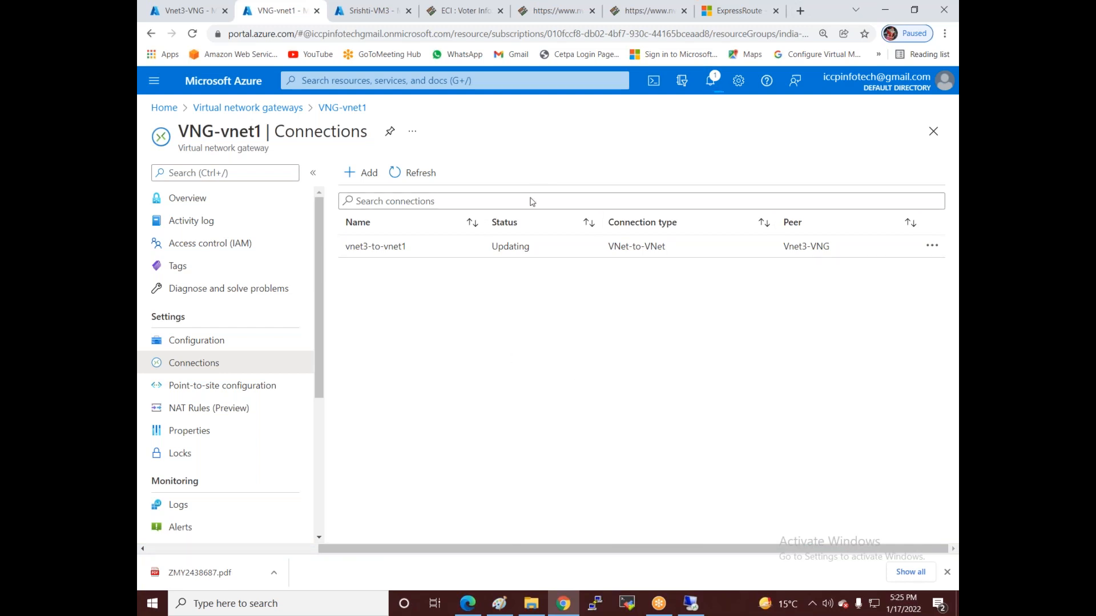
- Refresh the connections list until both show Updating, then go back to the remote desktop session
left_click(417, 177)
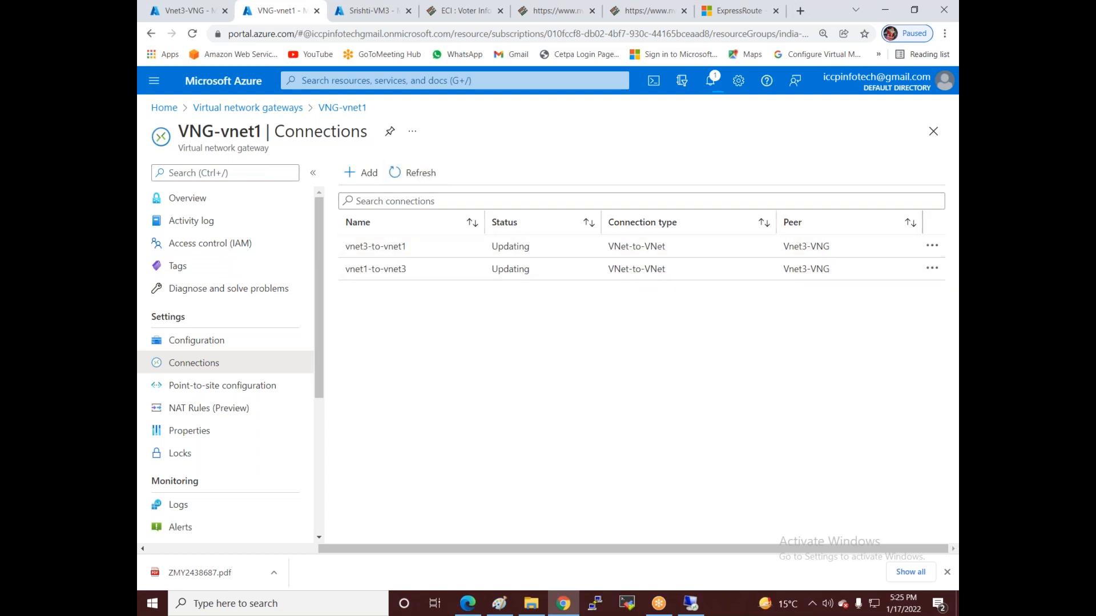
left_click(397, 172)
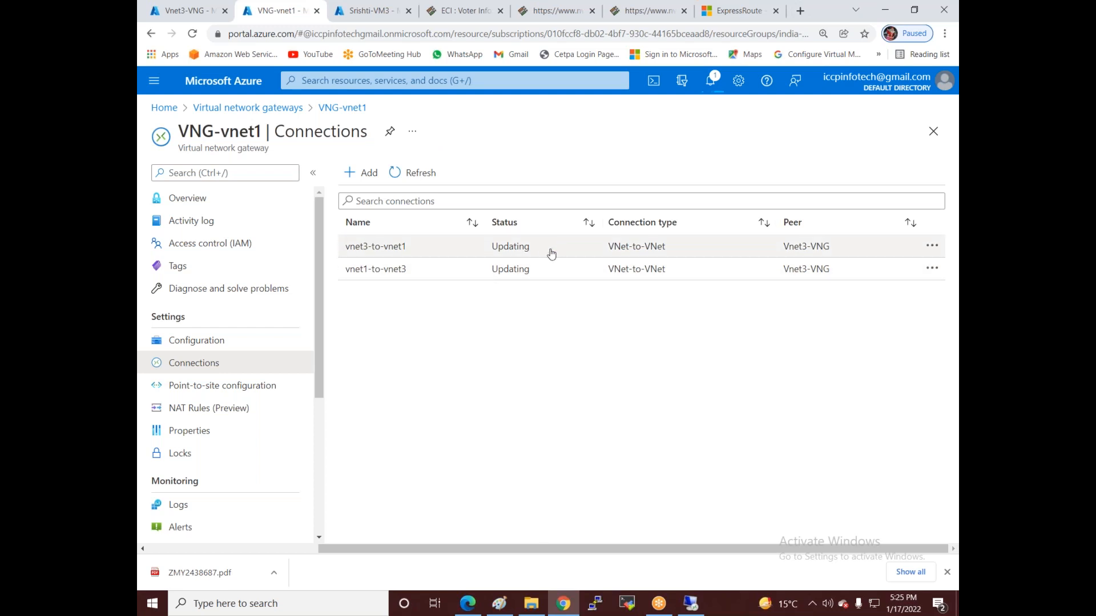
left_click(421, 174)
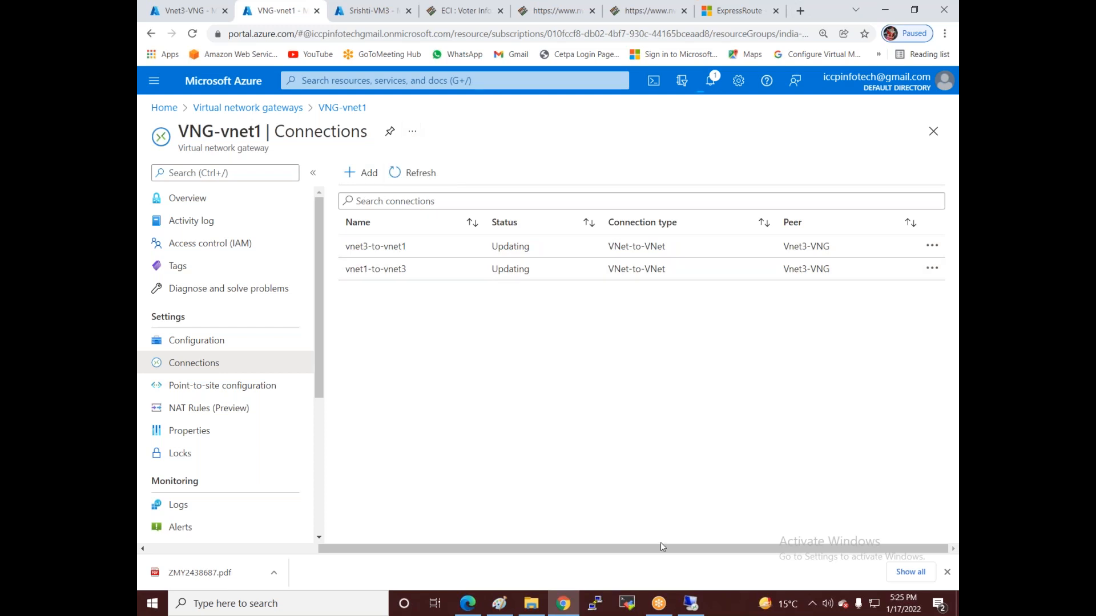
left_click(692, 605)
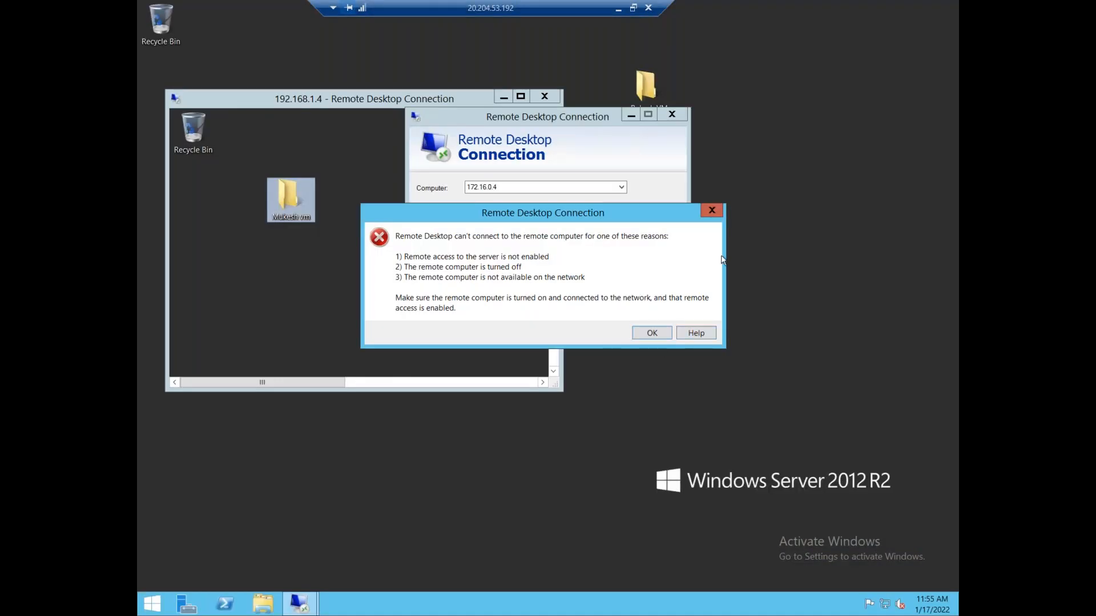
- Retry connecting to 172.16.0.4, dismiss the repeated failure, and refresh VNG-vnet1's connections list
left_click(718, 212)
left_click(604, 258)
left_click(651, 333)
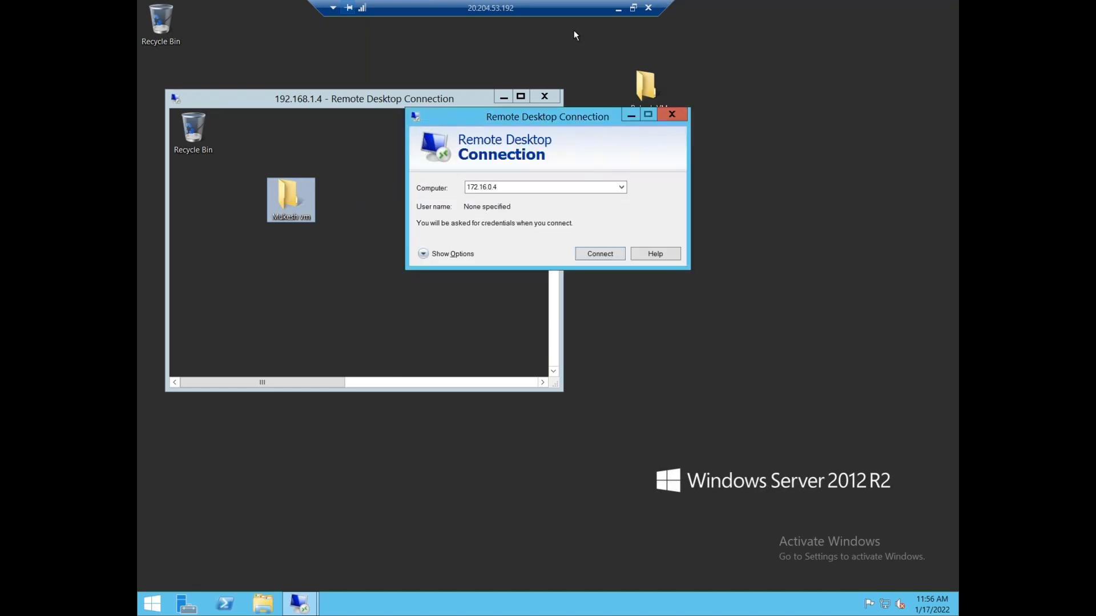
left_click(618, 8)
left_click(417, 173)
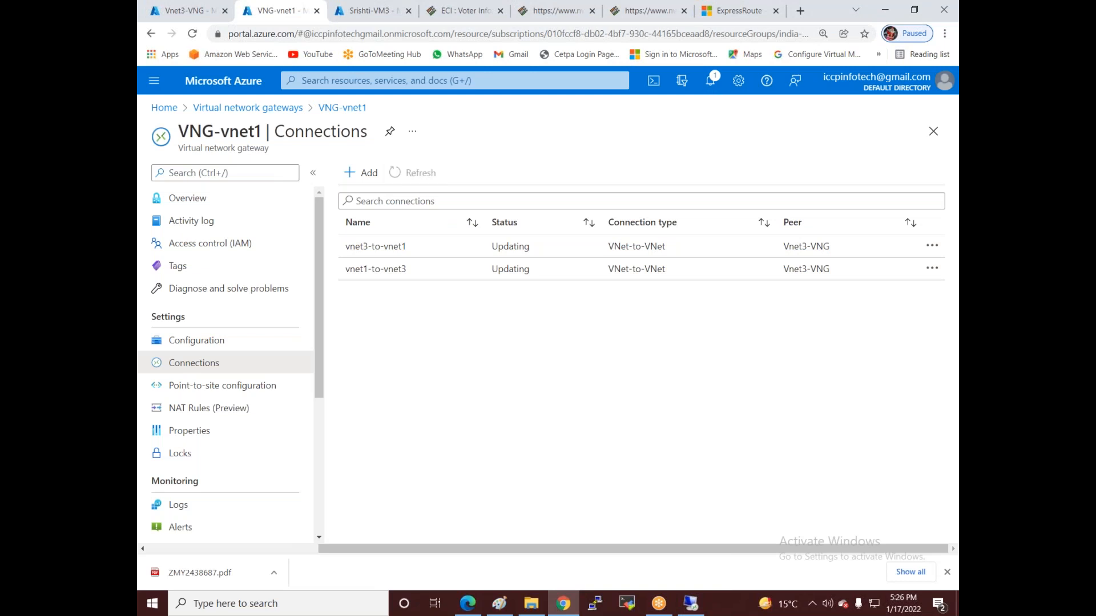
- Check the connection notifications and refresh Vnet3-VNG's connections list repeatedly for the latest status
left_click(710, 80)
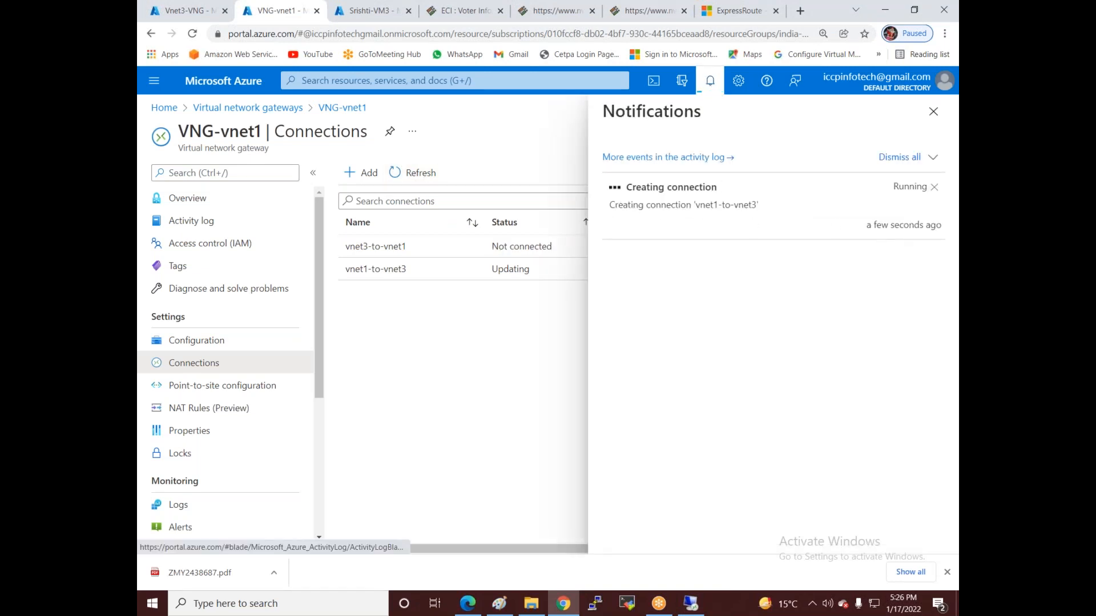
left_click(184, 10)
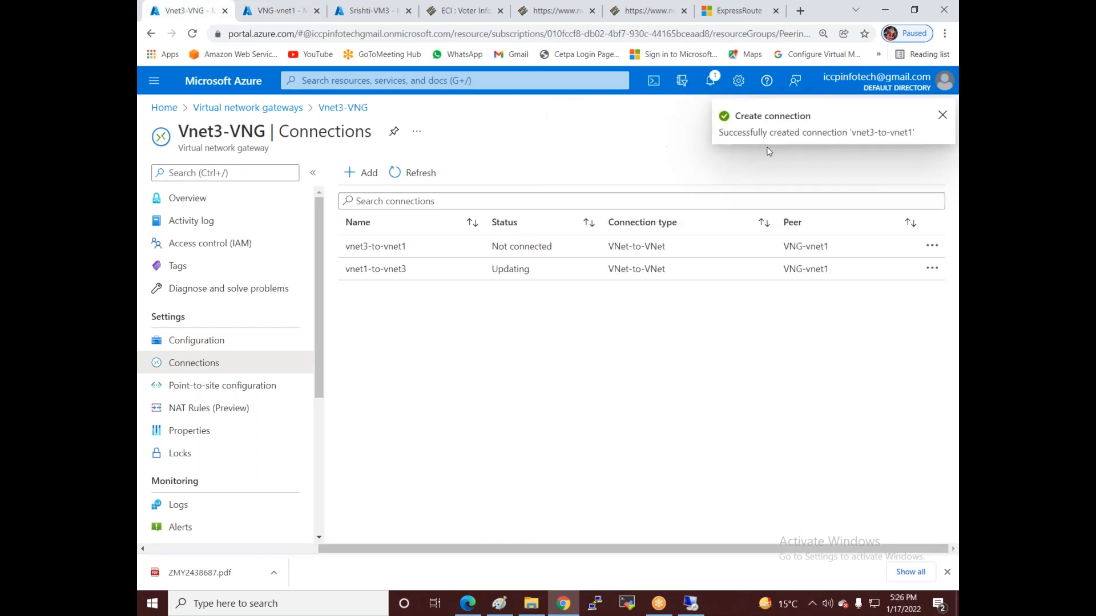
left_click(425, 179)
left_click(424, 178)
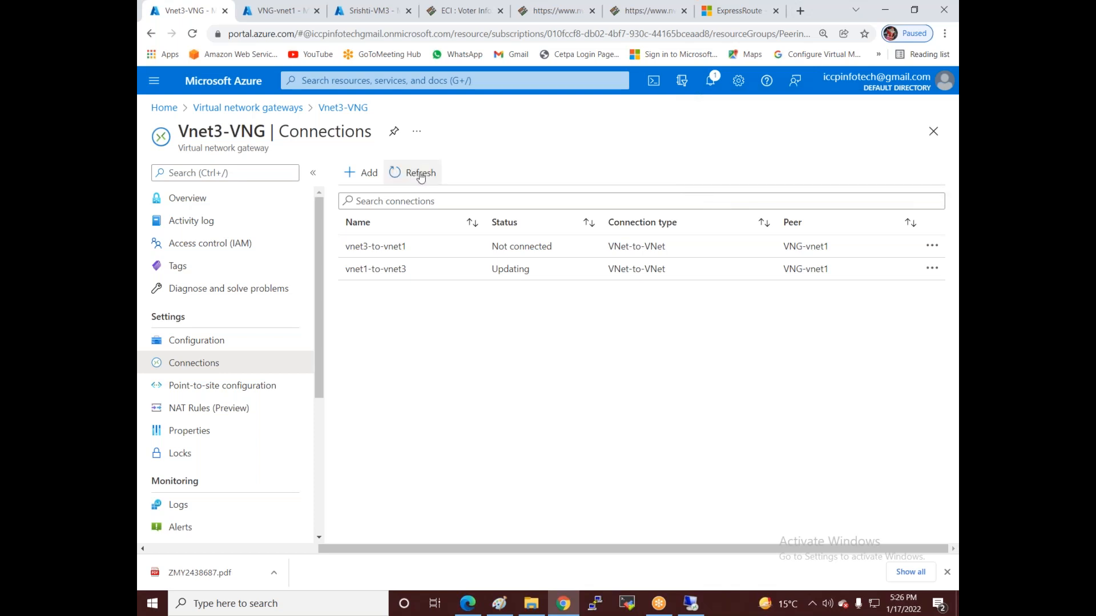
left_click(421, 178)
left_click(412, 172)
left_click(412, 172)
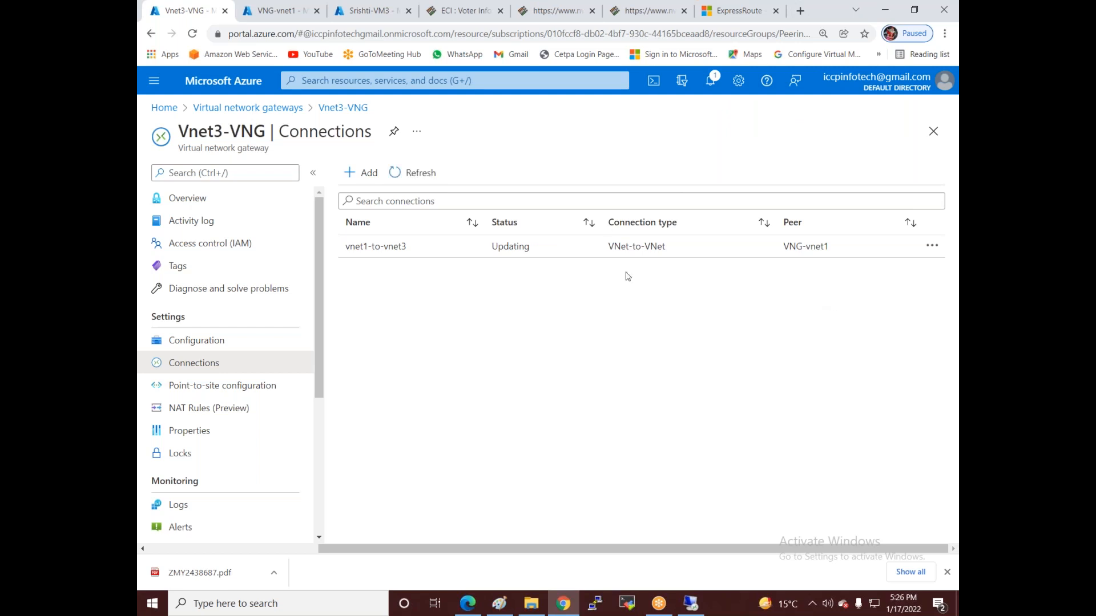
- Compare both gateways' pages and the notifications until vnet3-to-vnet1 reports created
left_click(283, 10)
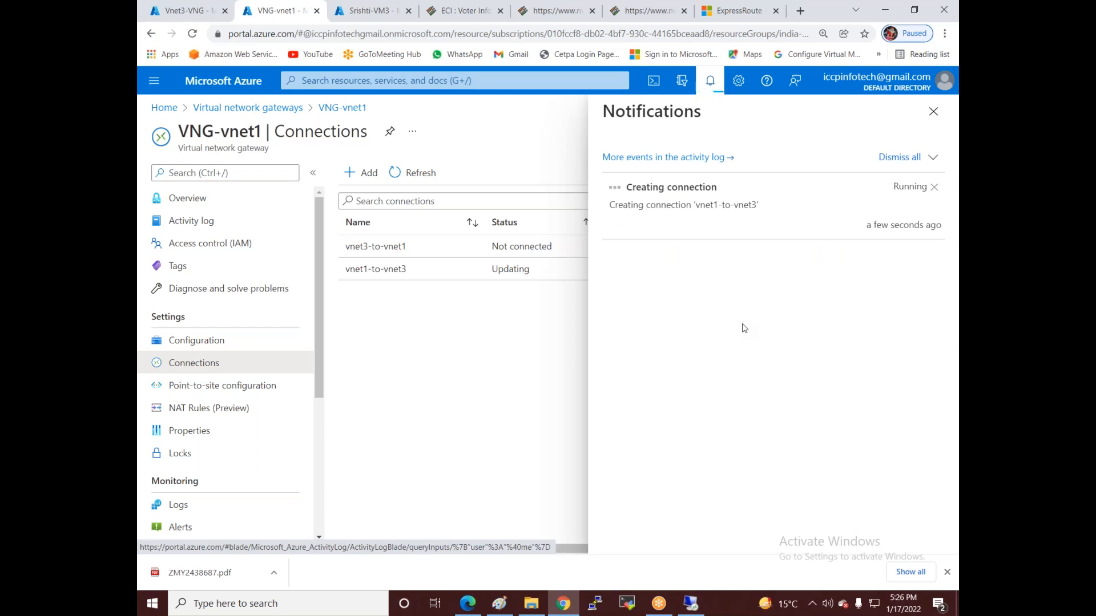
left_click(206, 12)
left_click(710, 80)
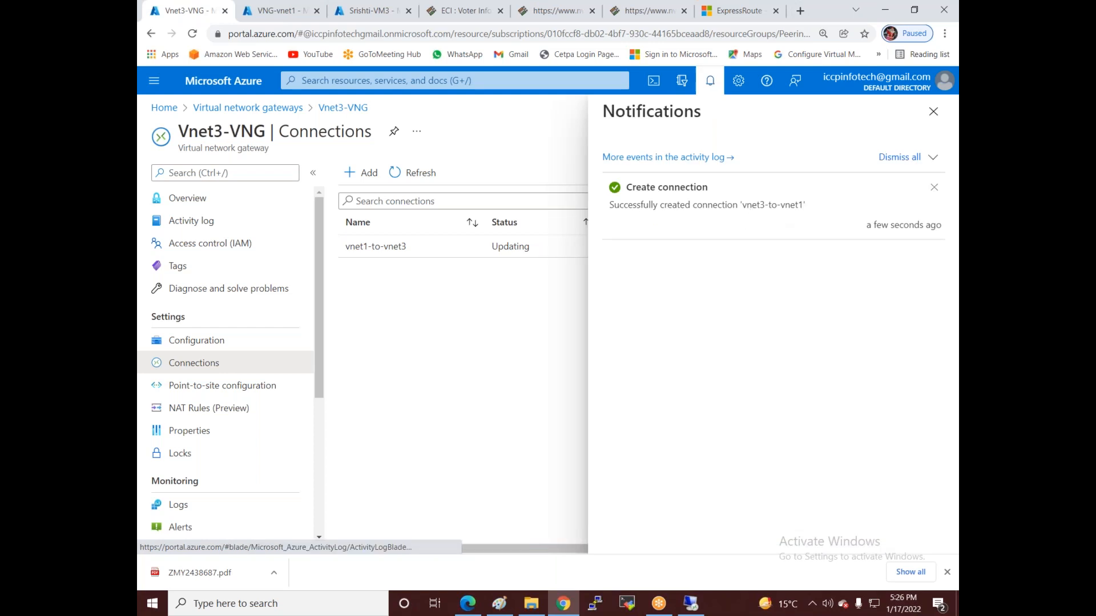
left_click(279, 10)
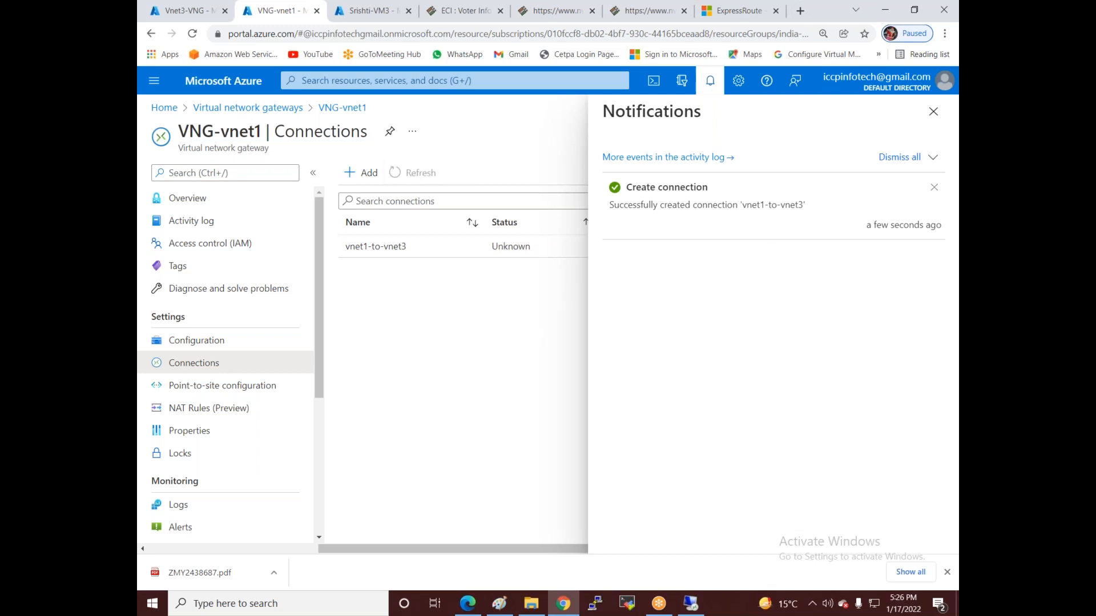
- Connect by Remote Desktop to 172.16.0.4 with the account password, accepting the certificate warning
left_click(692, 598)
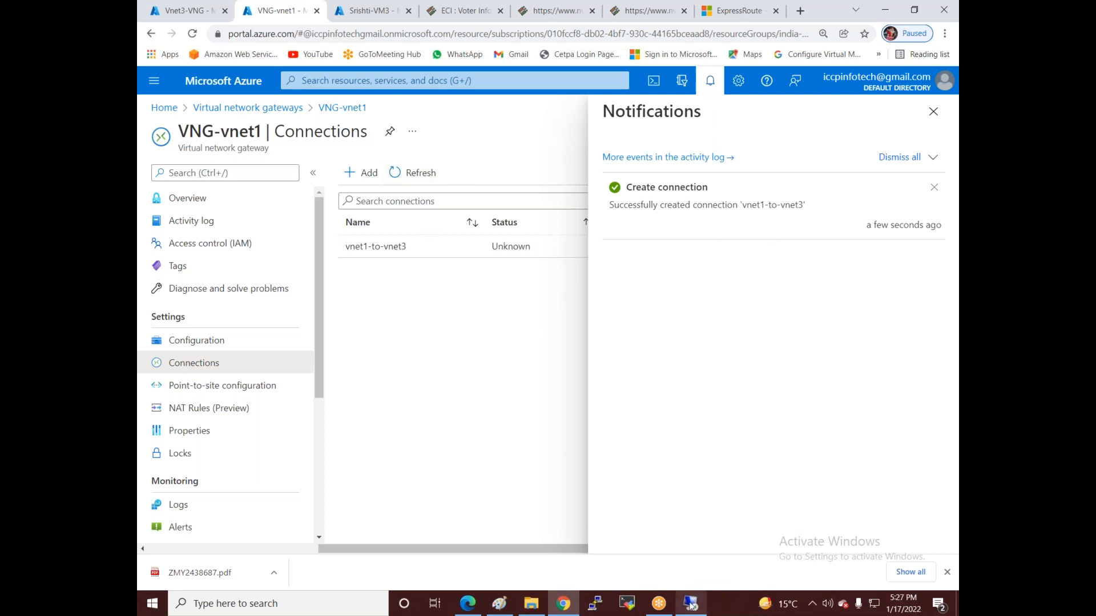
left_click(599, 256)
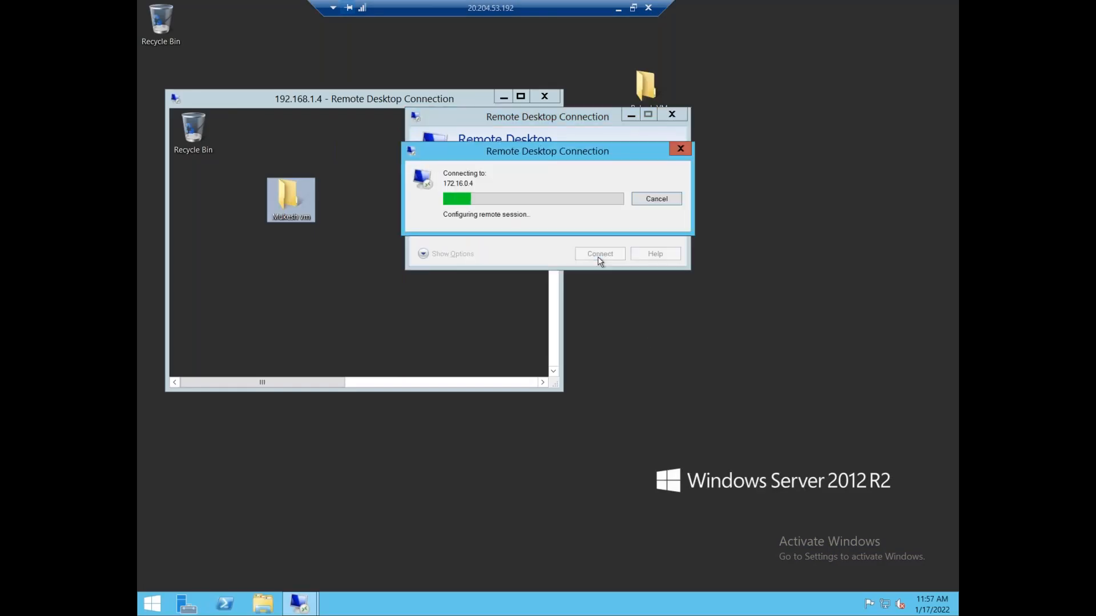
type("iccpinfote")
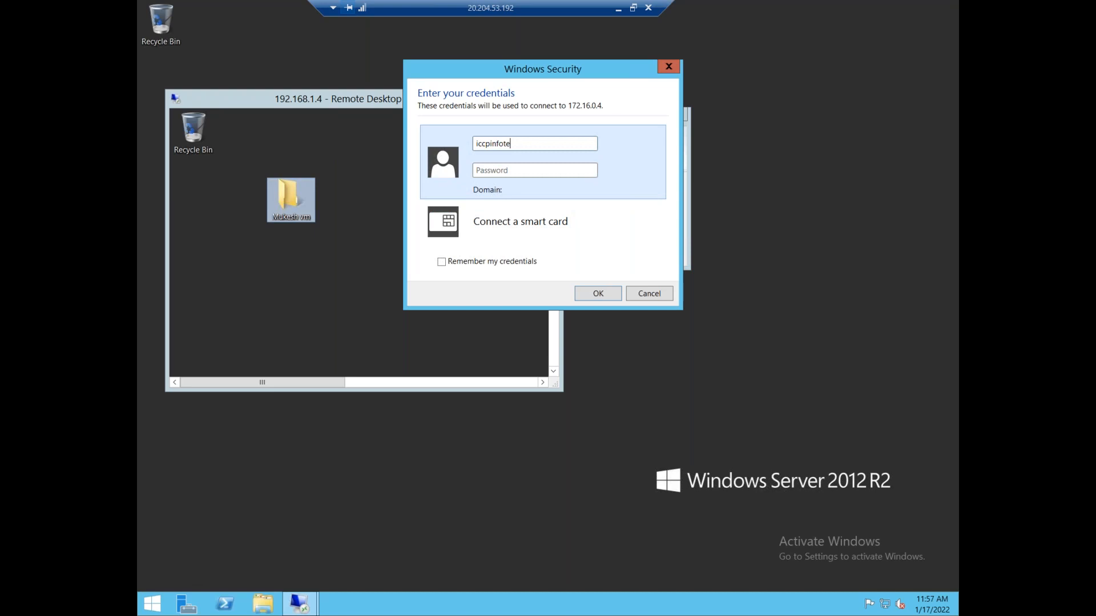
type("••")
key("Return")
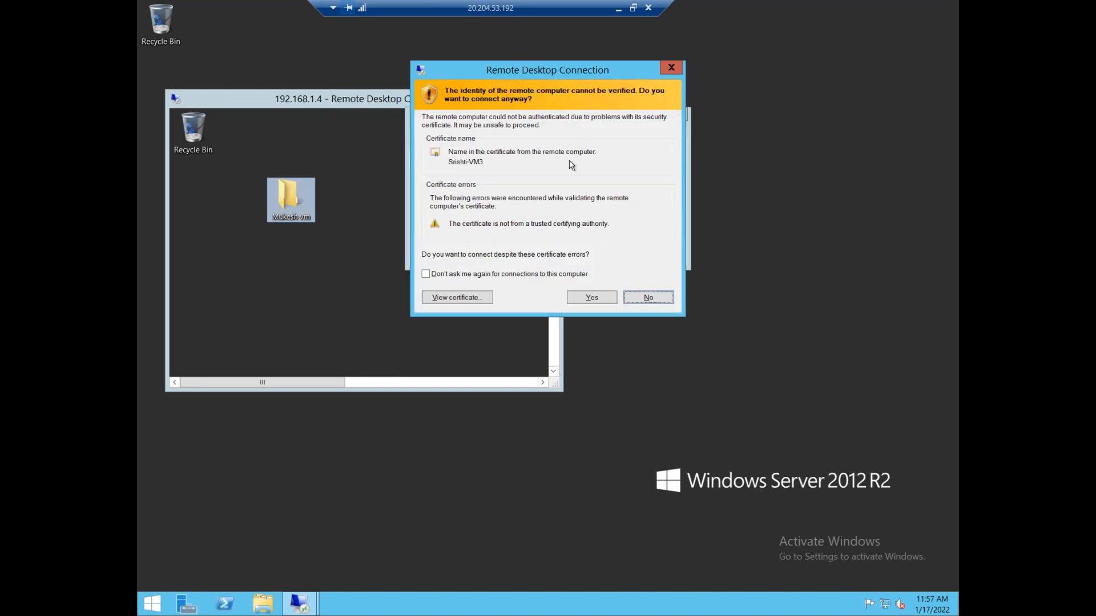
left_click(587, 302)
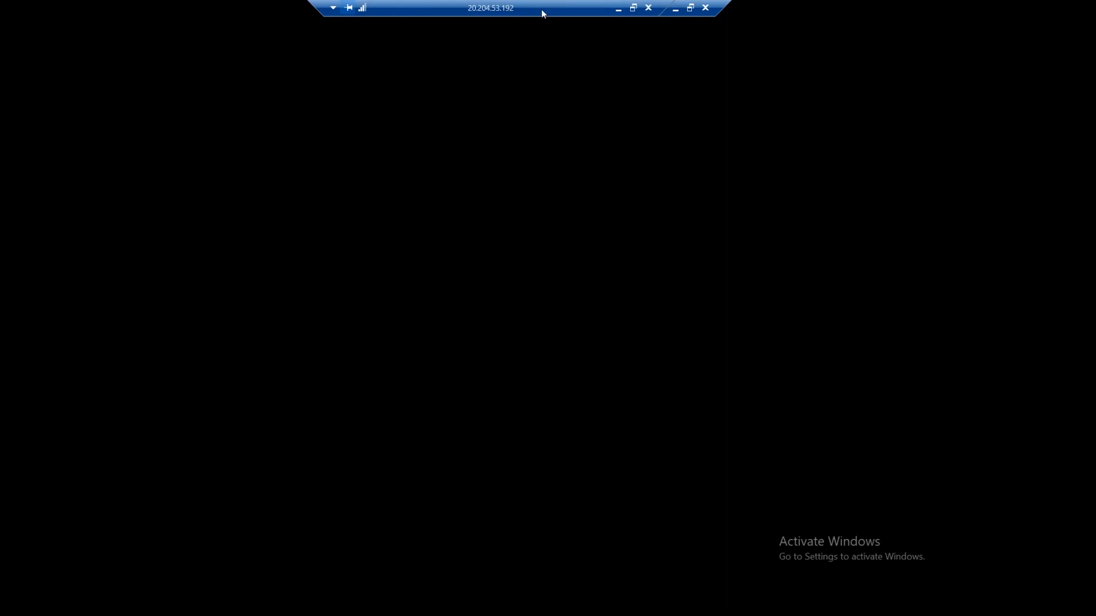
- Show the 172.16.0.4 session in a smaller window beside the outer session, then end the remote session
double_click(541, 9)
double_click(563, 117)
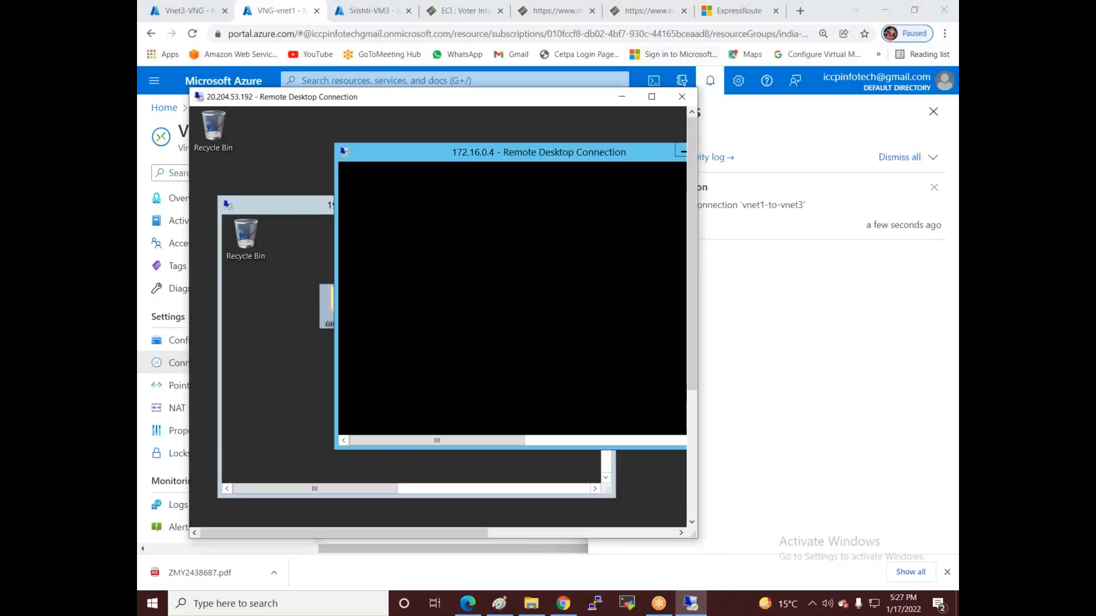
left_click(650, 97)
left_click_drag(376, 49, 529, 258)
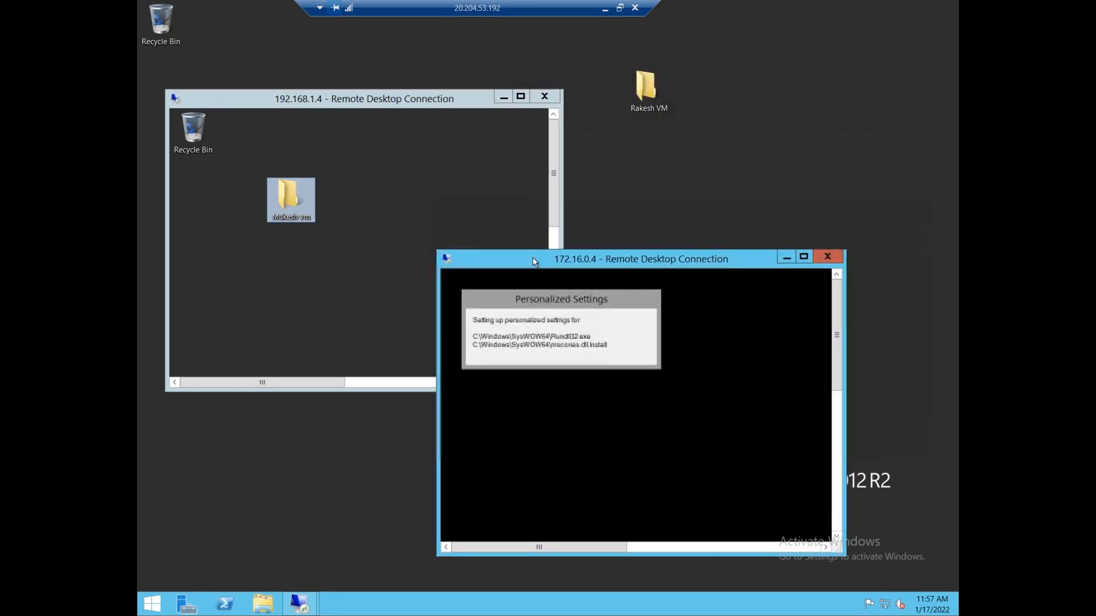
left_click_drag(517, 258, 650, 147)
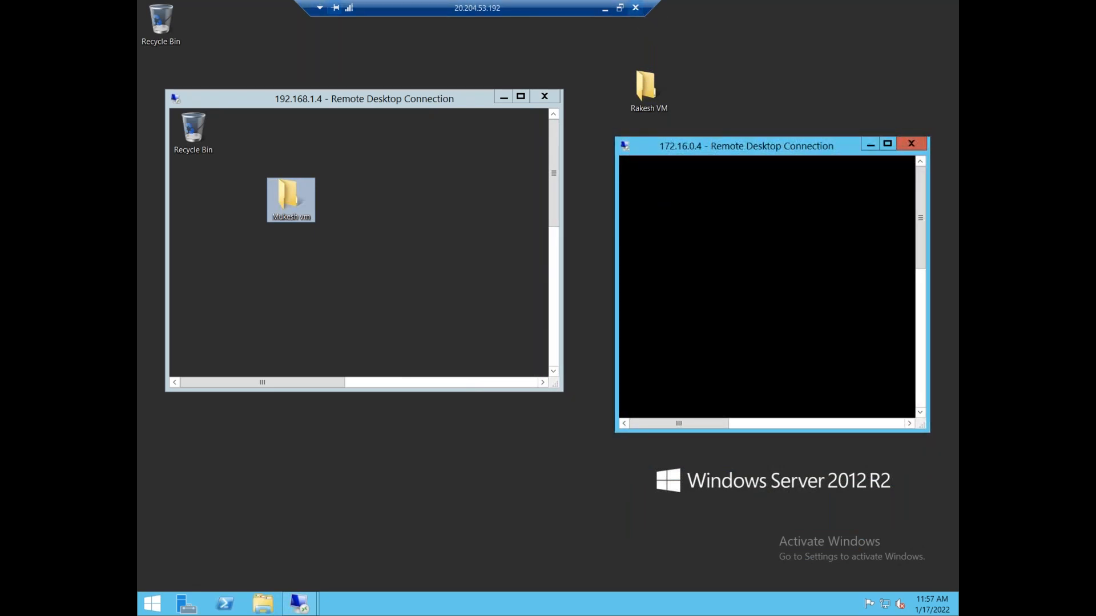
left_click(635, 8)
left_click(588, 330)
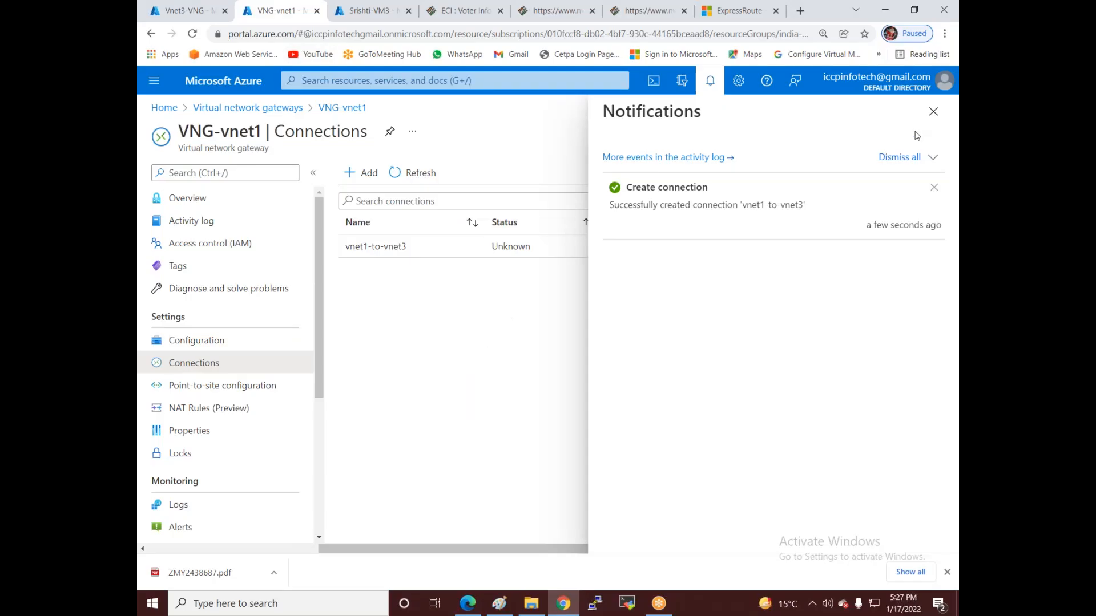
- Delete the vnet1-to-vnet3 connection on VNG-vnet1, then delete the VNG-vnet1 gateway
left_click(933, 112)
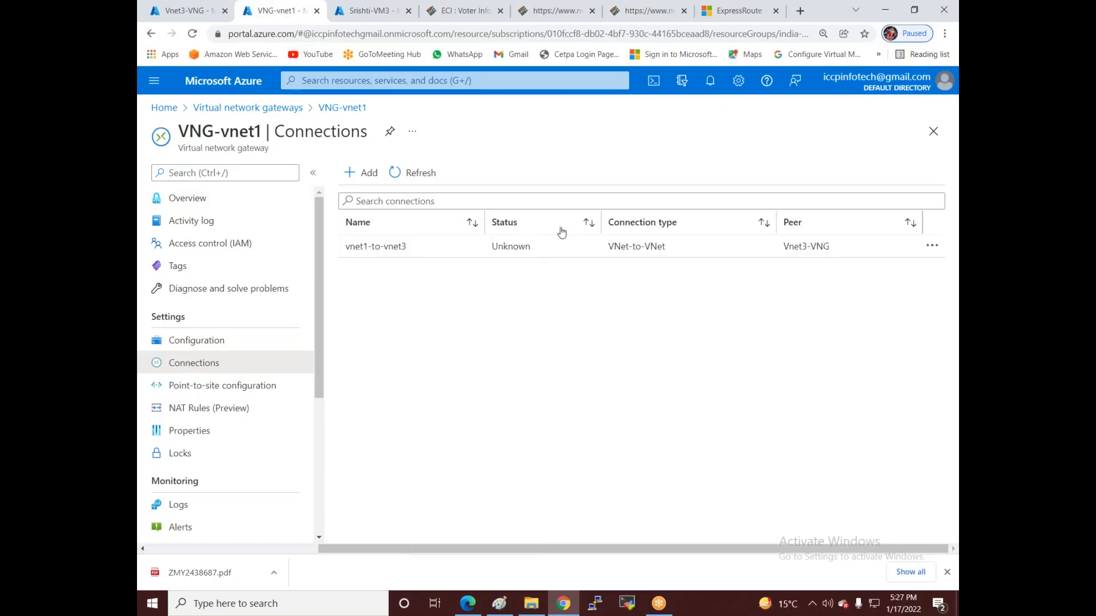
left_click(932, 246)
left_click(815, 276)
left_click(396, 332)
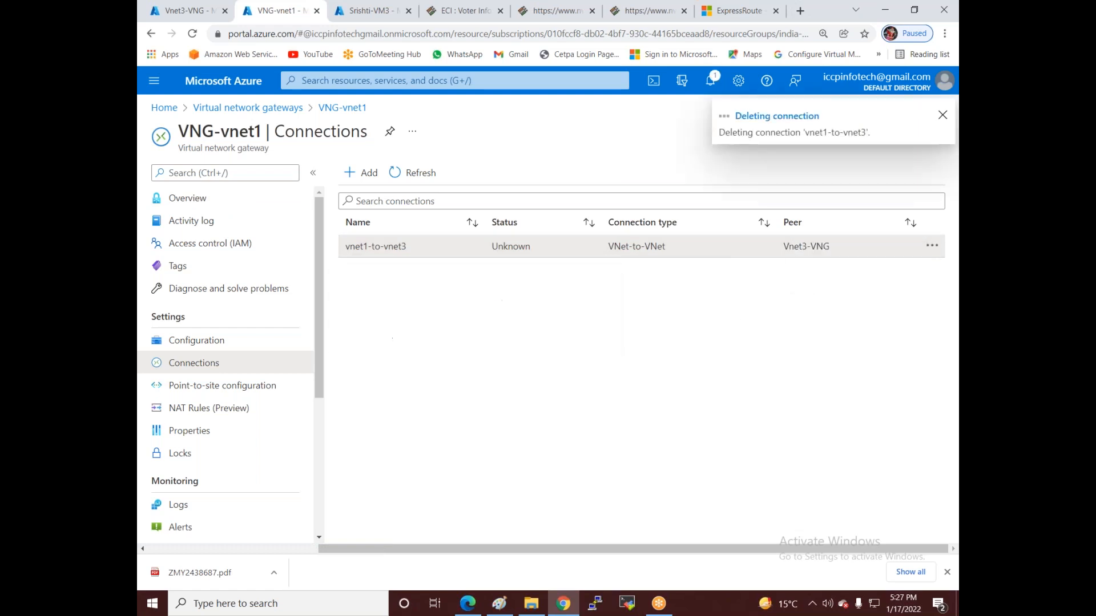
left_click(183, 199)
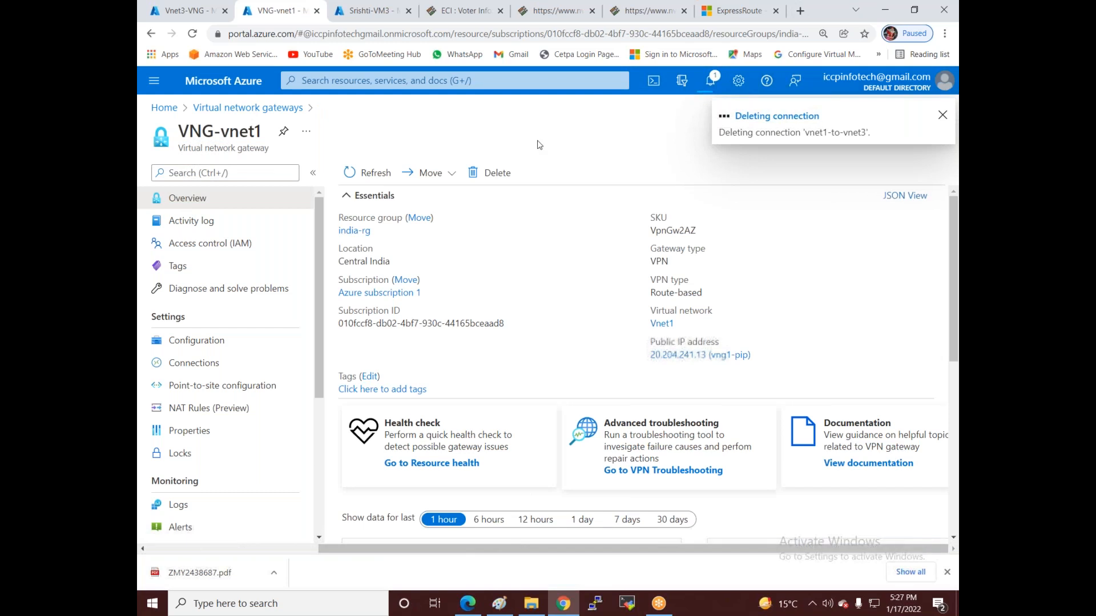
left_click(495, 172)
left_click(365, 250)
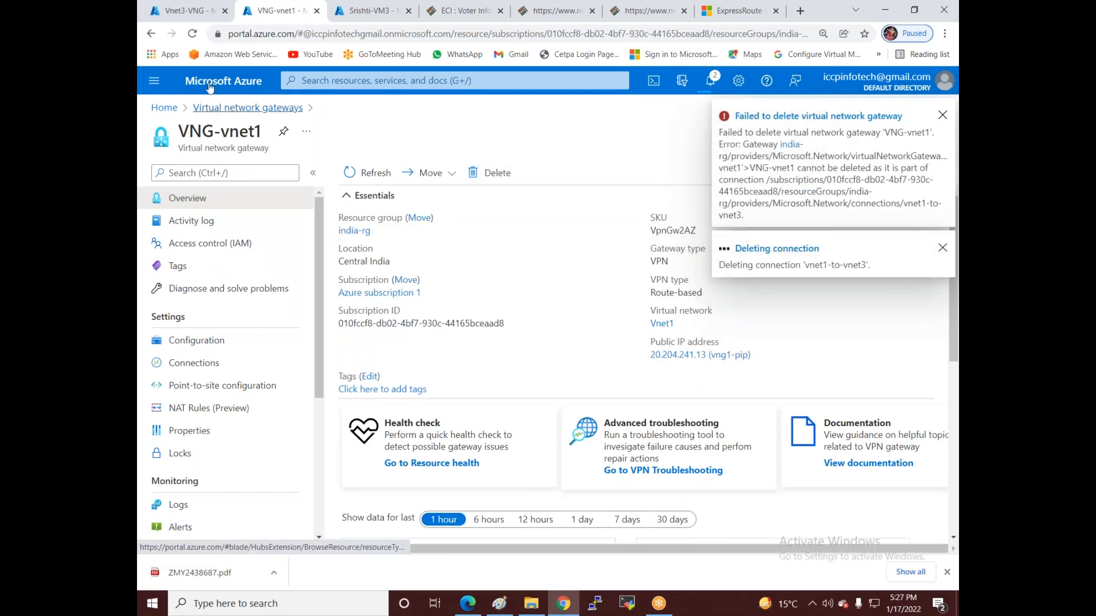
- Delete the vnet1-to-vnet3 connection on Vnet3-VNG and start deleting the Vnet3-VNG gateway
left_click(184, 10)
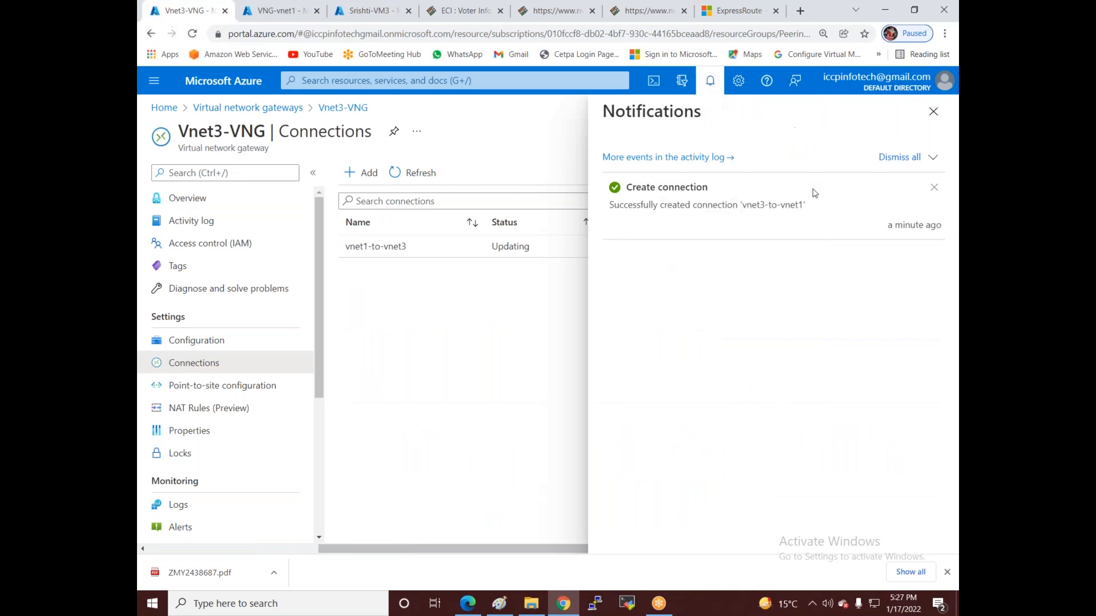
left_click(933, 111)
left_click(932, 245)
left_click(814, 280)
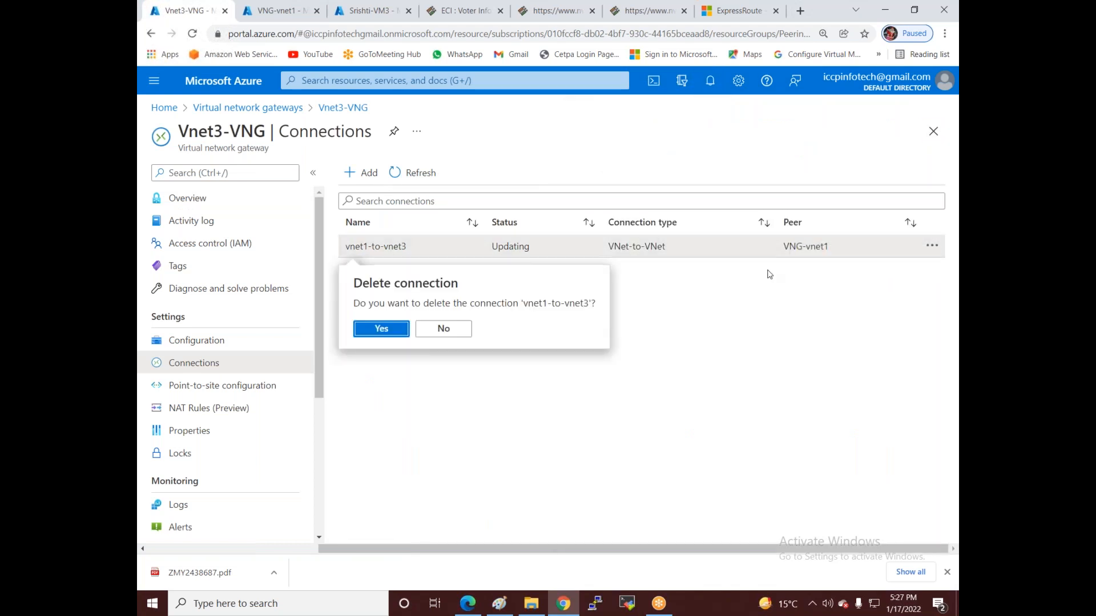
left_click(381, 329)
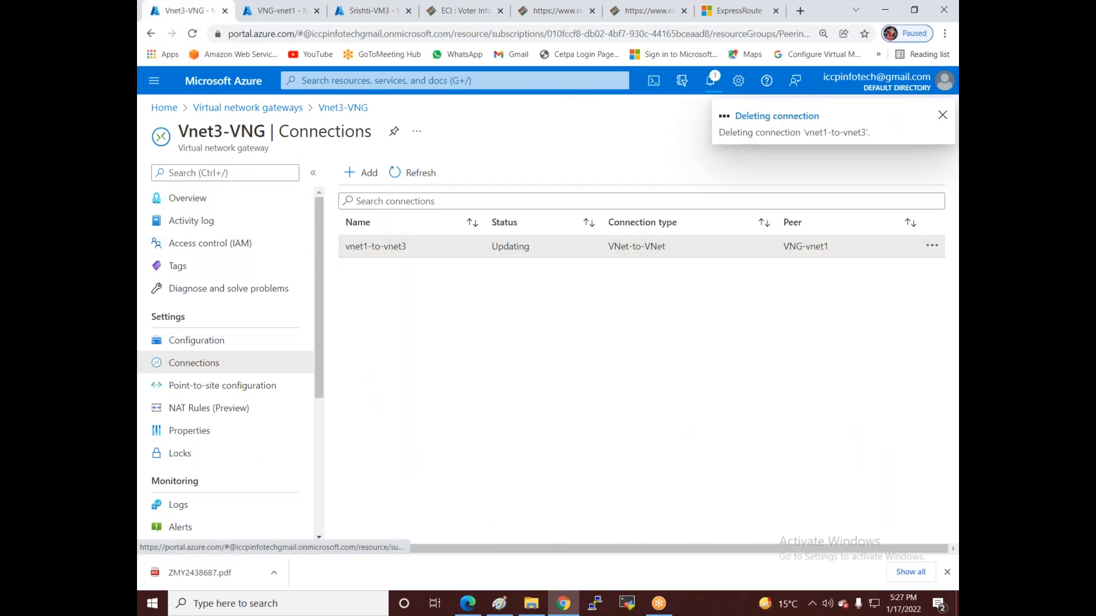
left_click(194, 199)
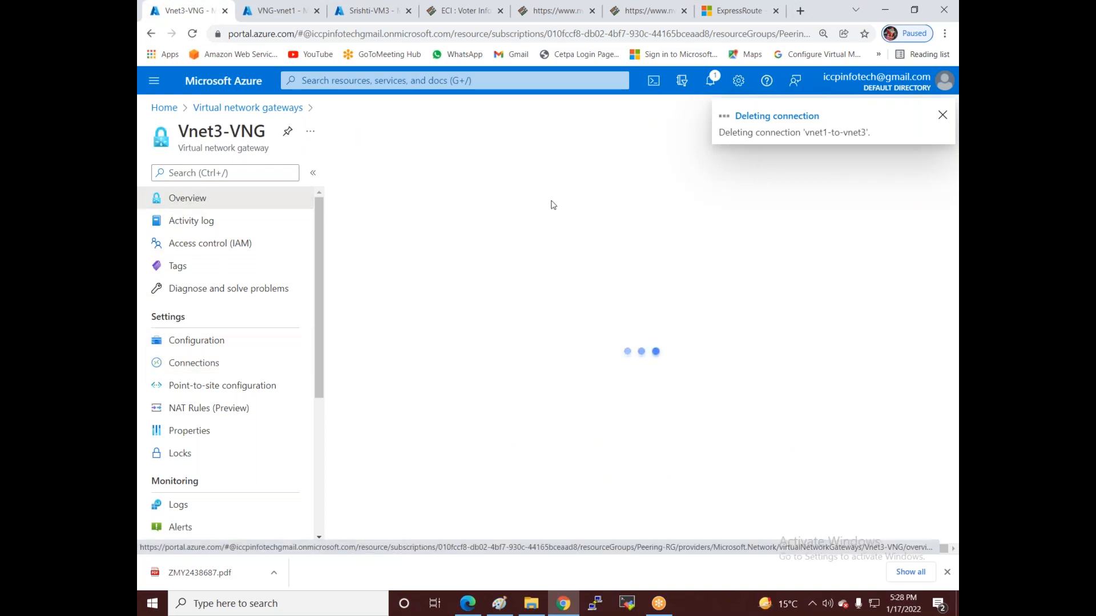
left_click(495, 174)
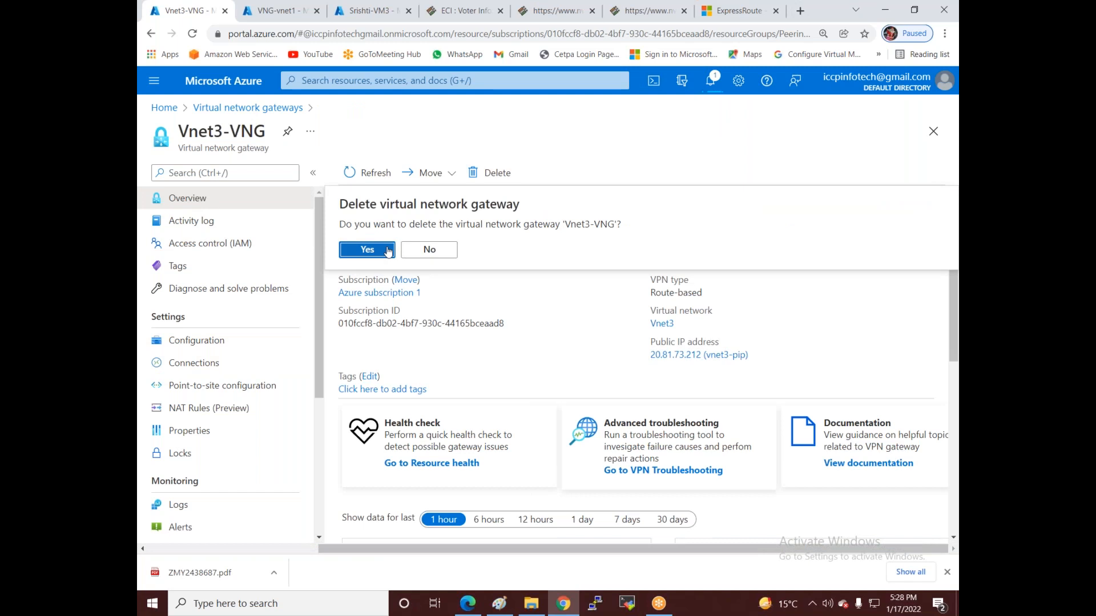